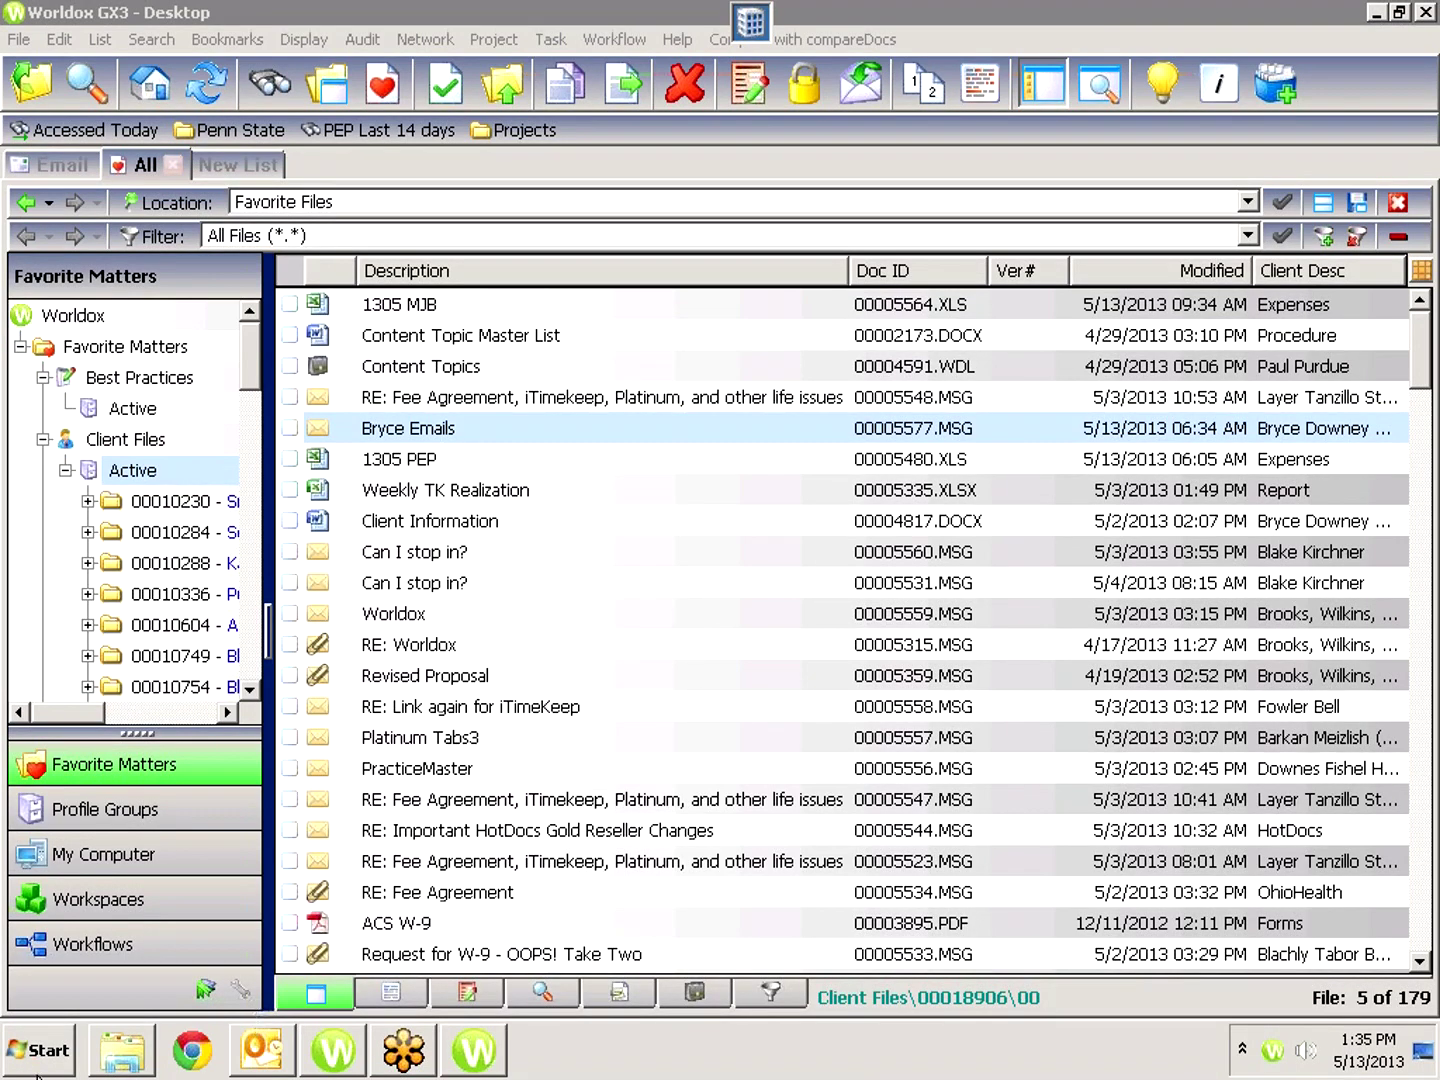
# Open the GTW.jpg image from the Docs folder to view the webinar control panel.
pyautogui.click(120, 1062)
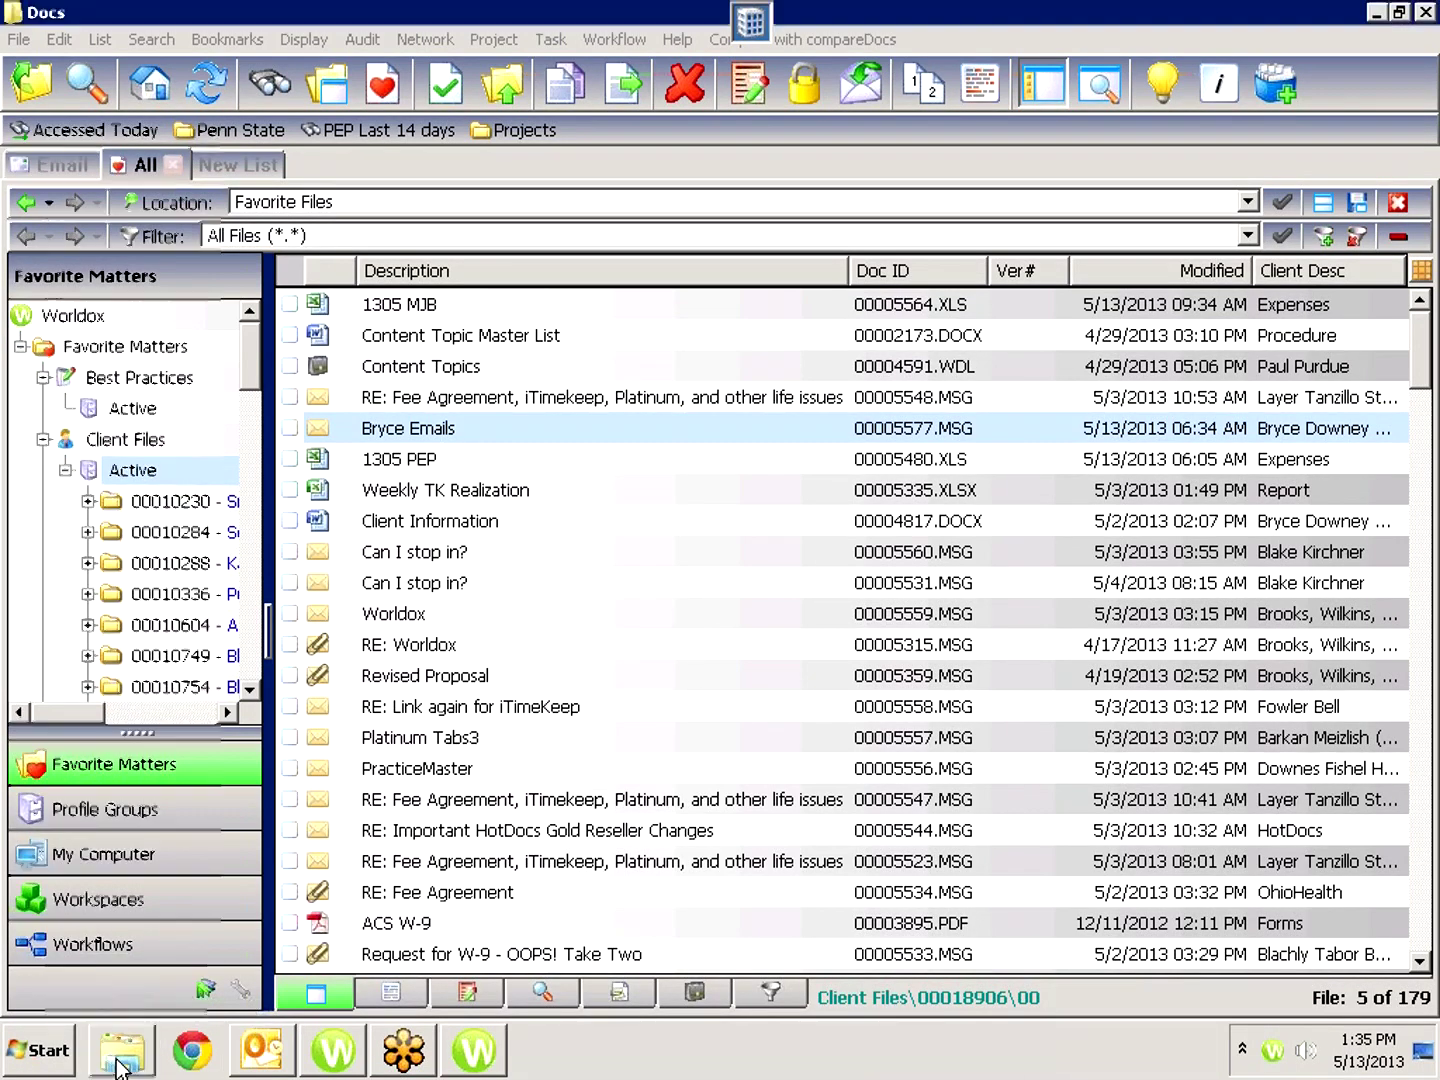
pyautogui.click(352, 282)
pyautogui.doubleClick(352, 282)
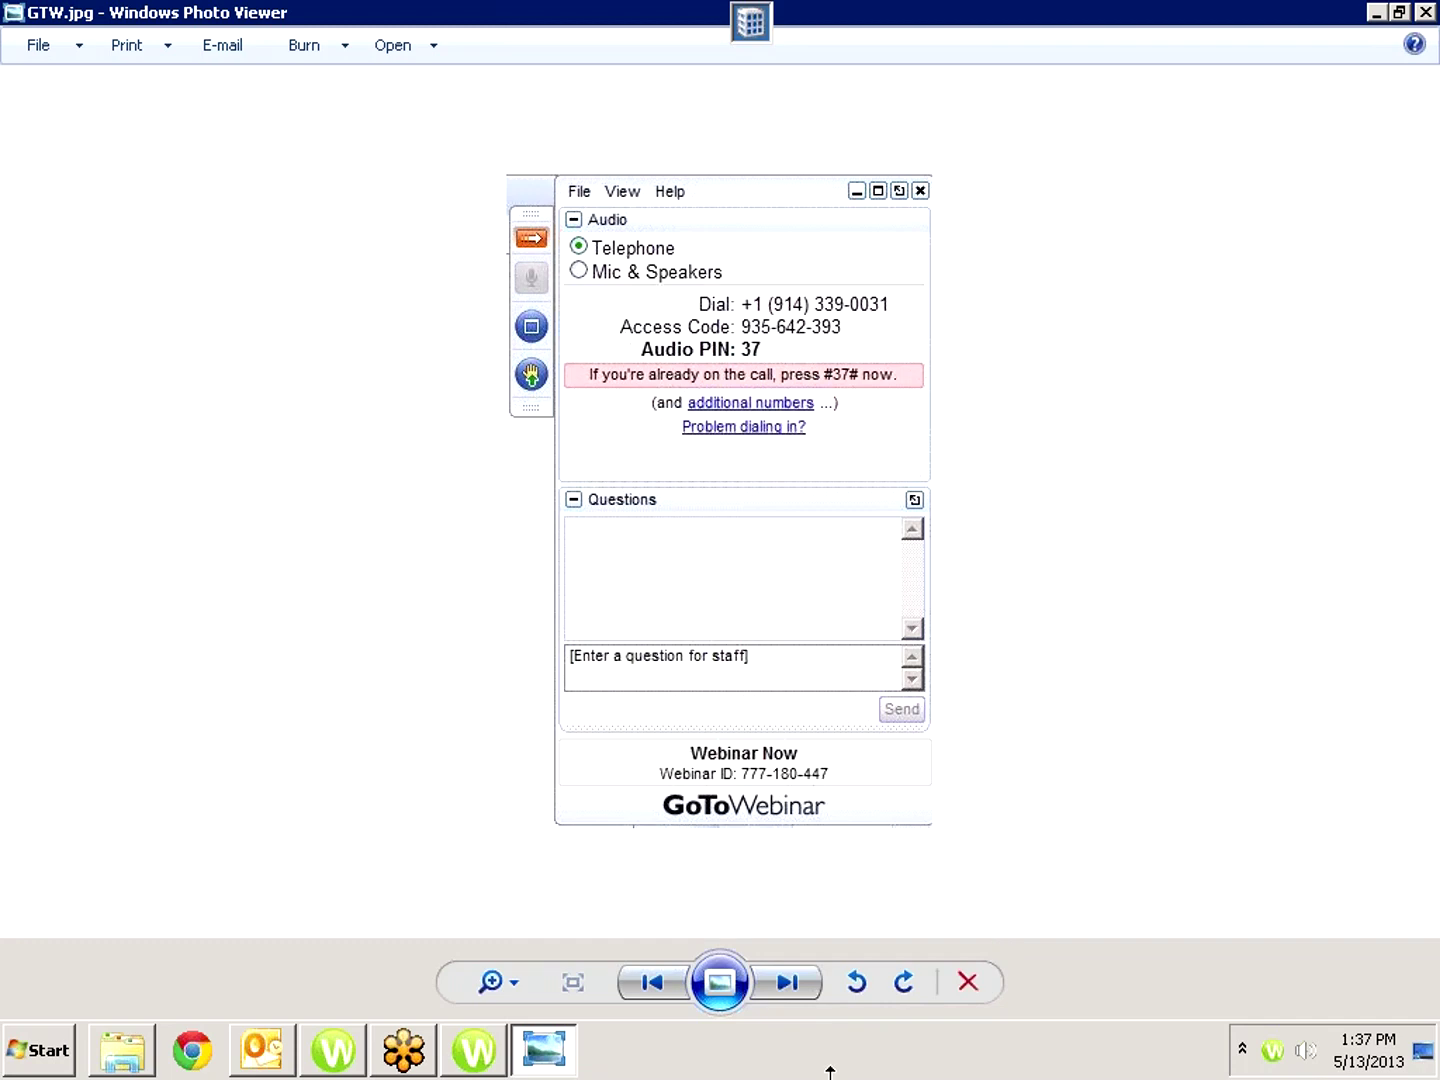
# Switch back to Worldox GX3 and sort the Favorite Files list by file type.
pyautogui.click(478, 1060)
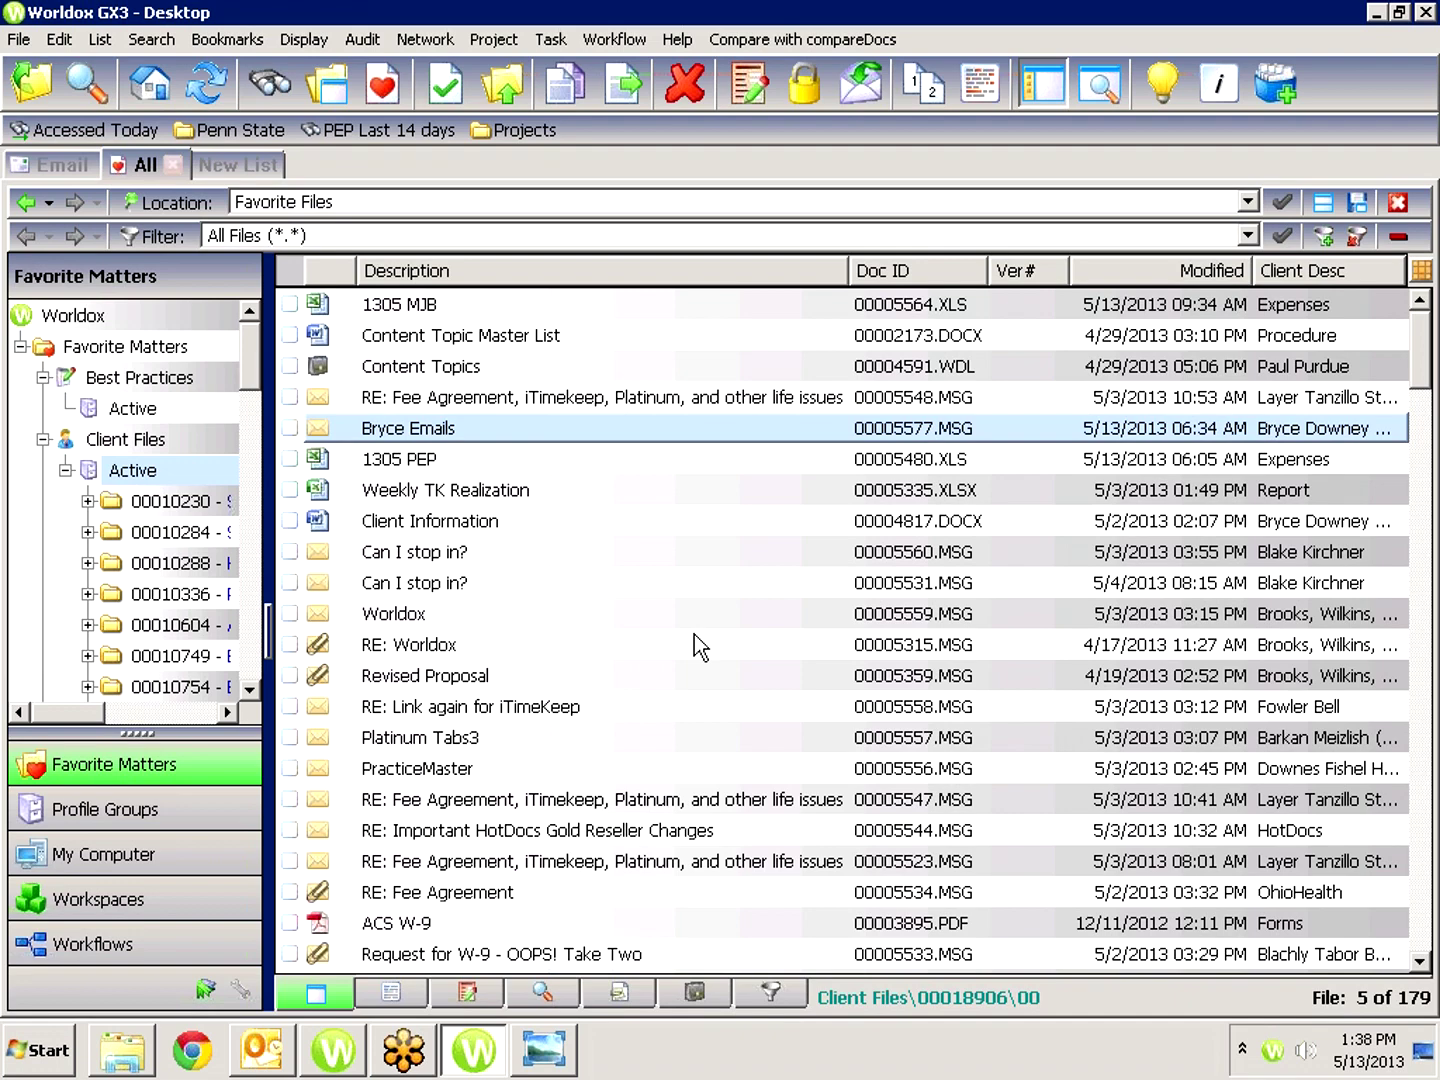
pyautogui.click(1422, 275)
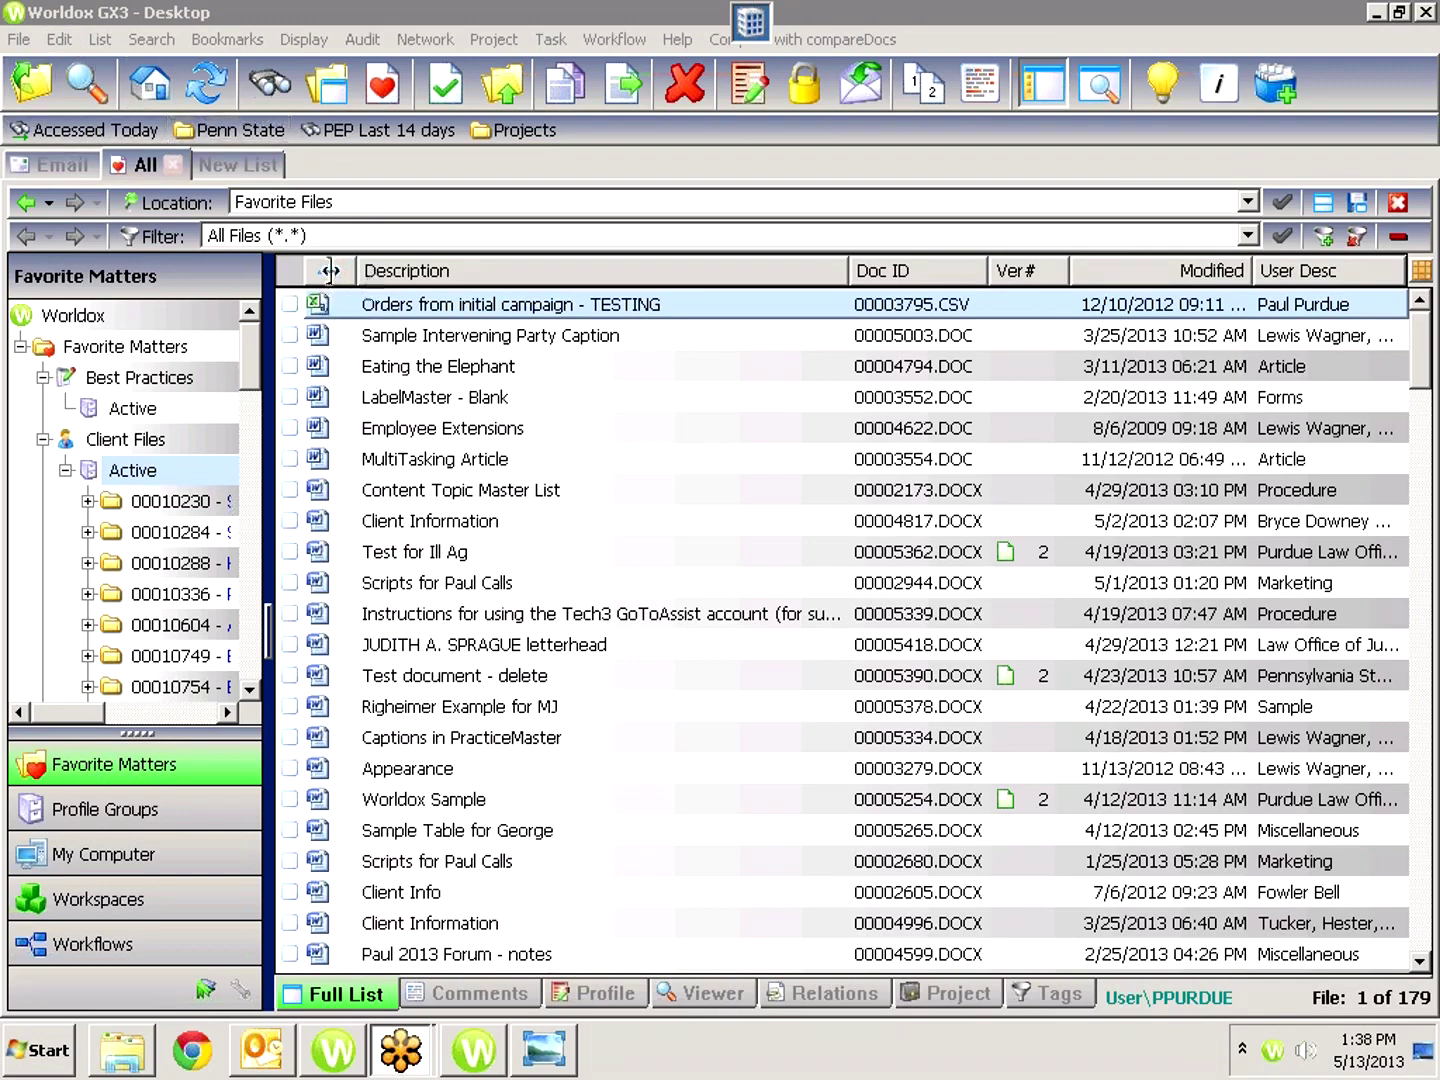
# Check the maximum favorite files setting under Favorite Files History in the Worldox preferences, and close the preferences.
pyautogui.click(97, 42)
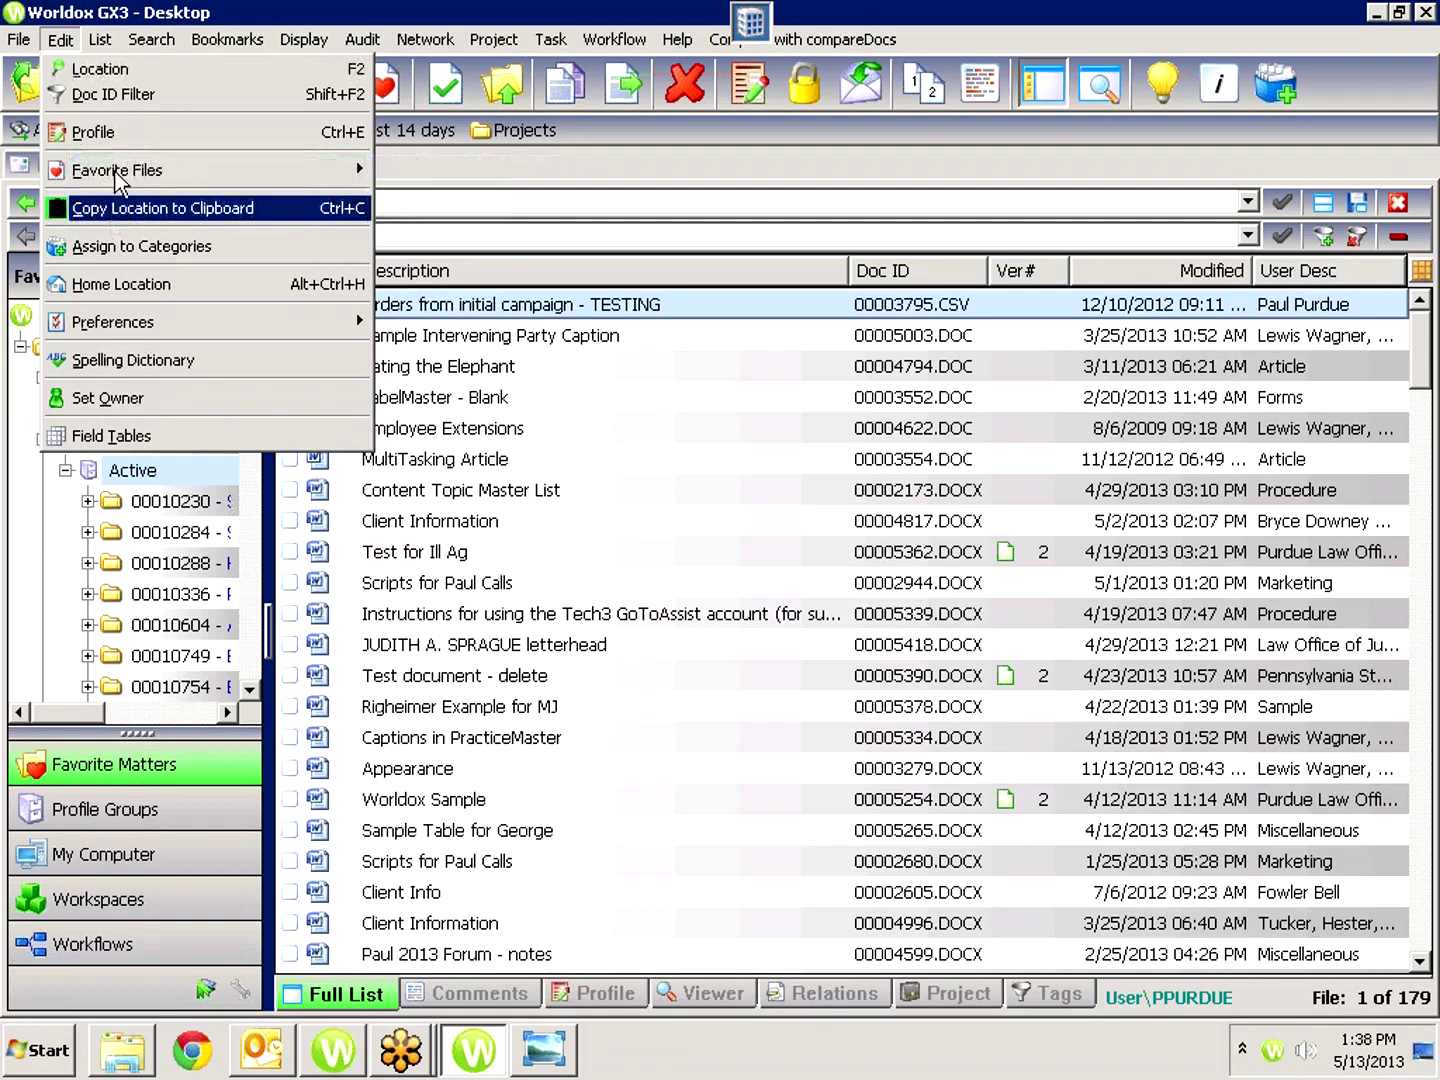
pyautogui.moveTo(120, 171)
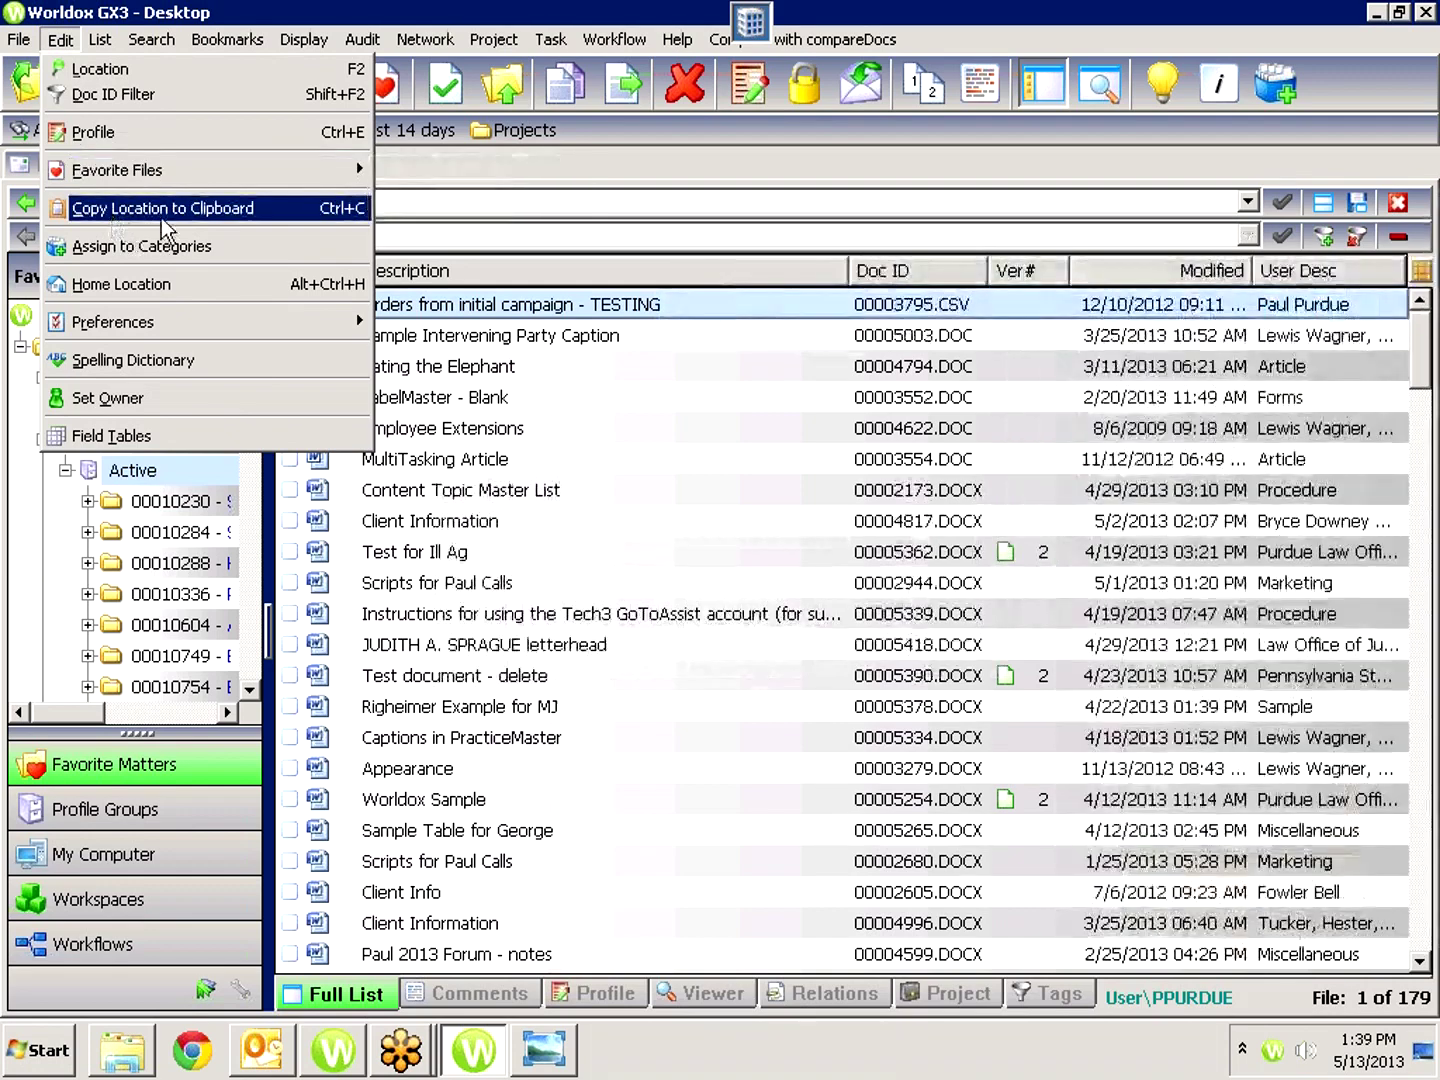
pyautogui.moveTo(190, 329)
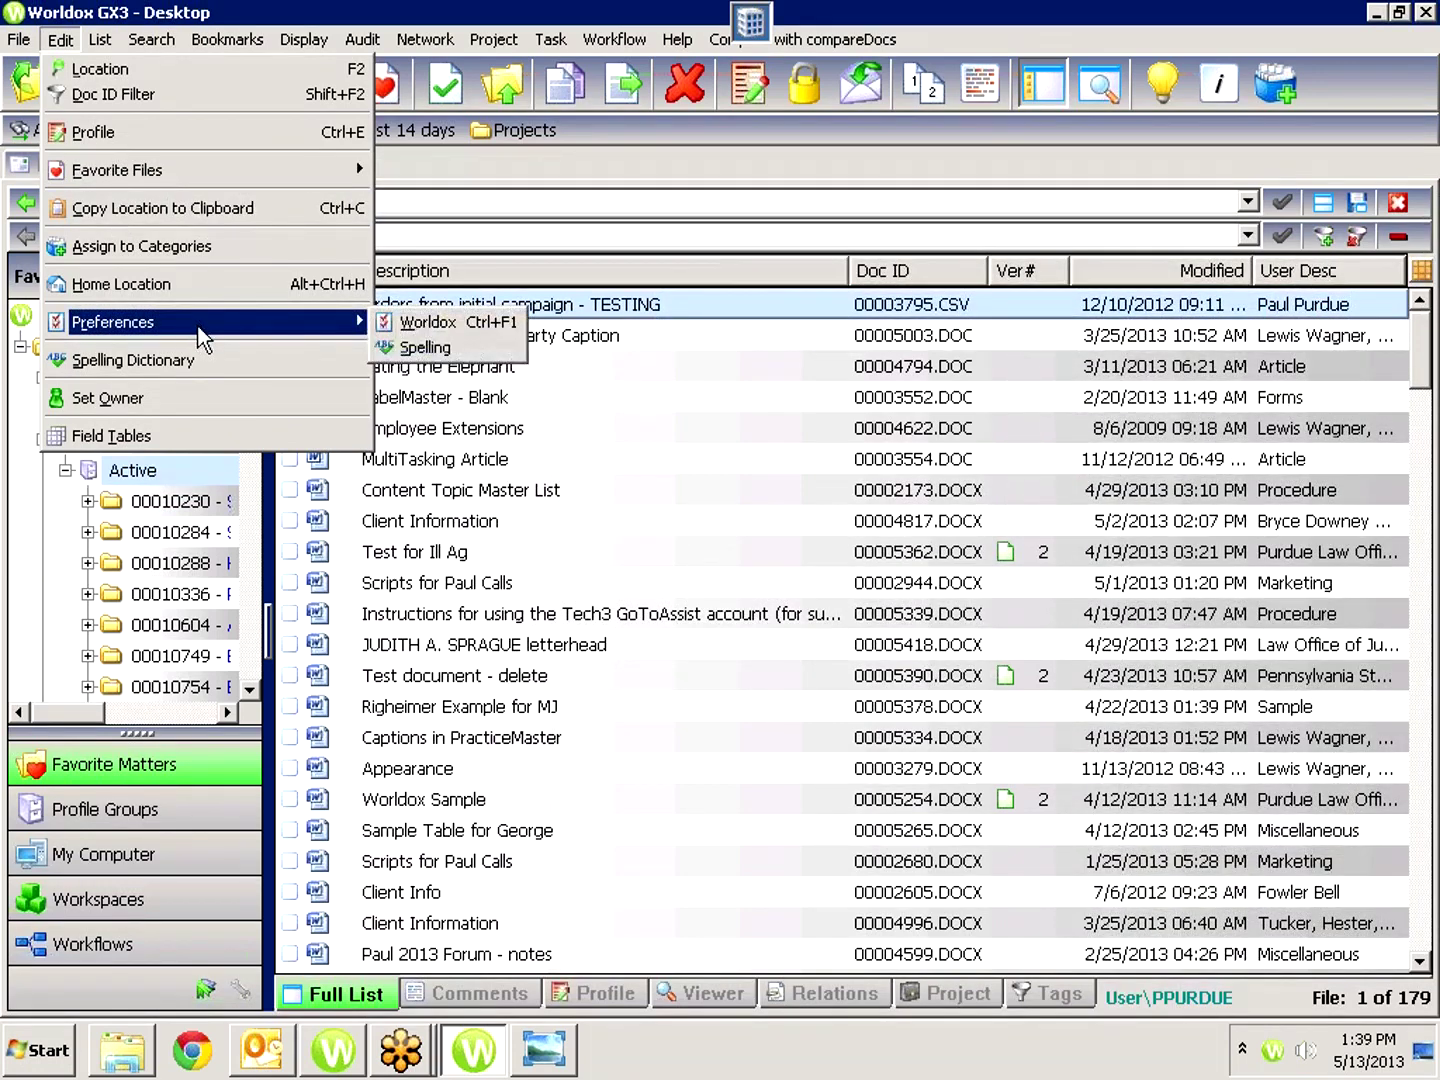
pyautogui.click(435, 323)
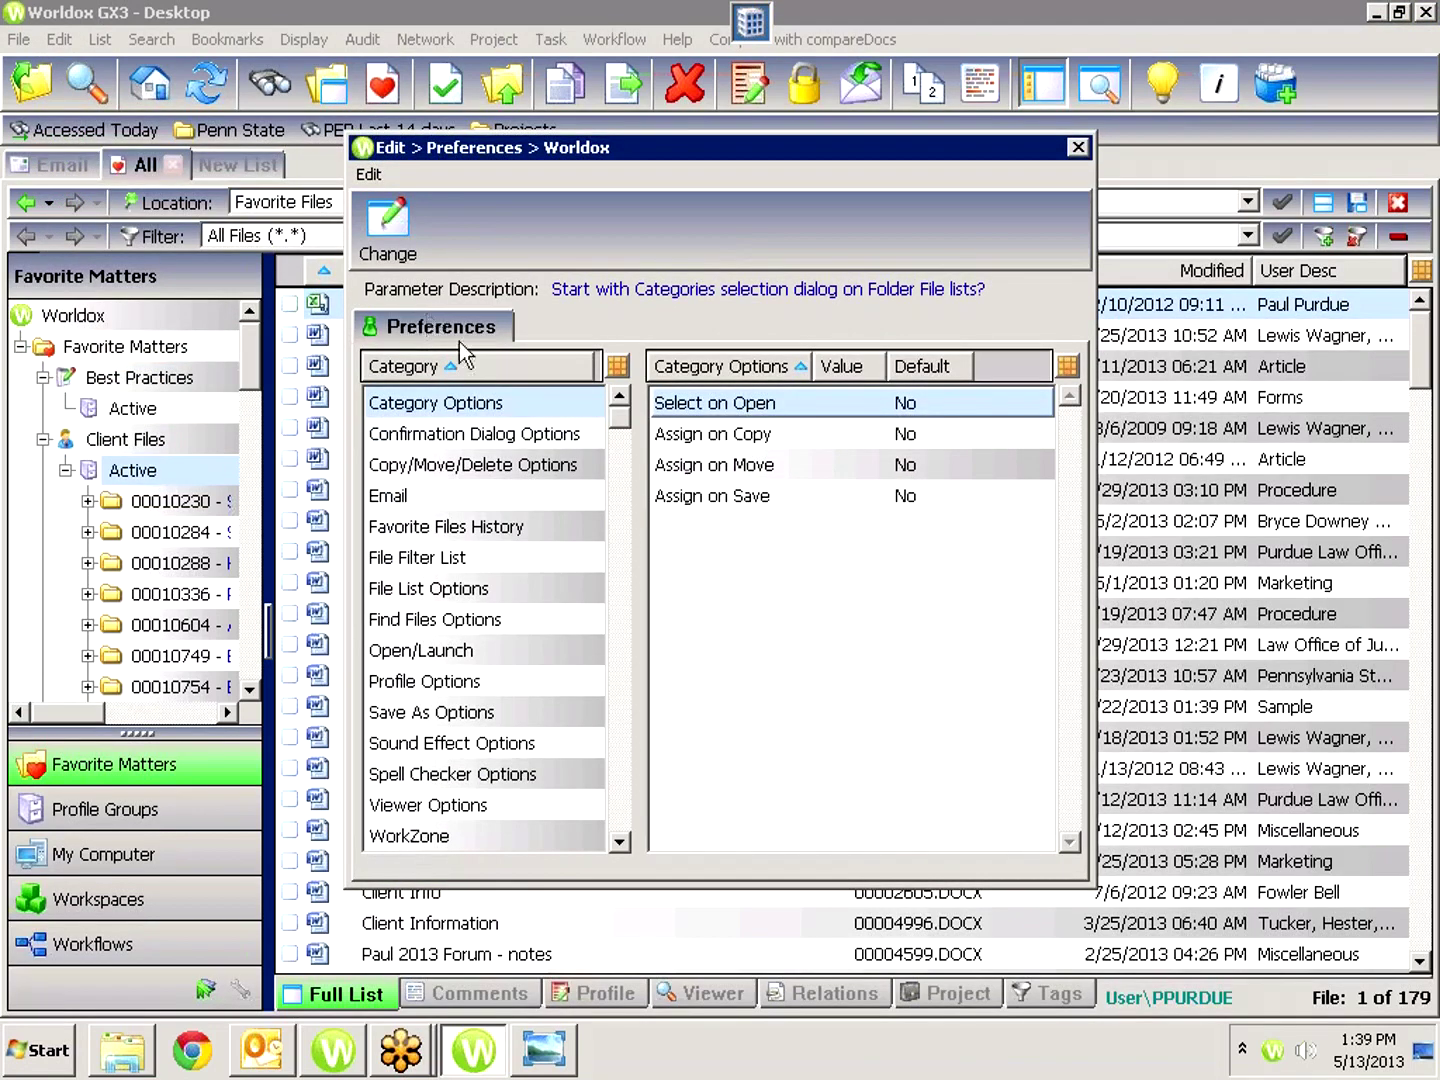
pyautogui.click(490, 528)
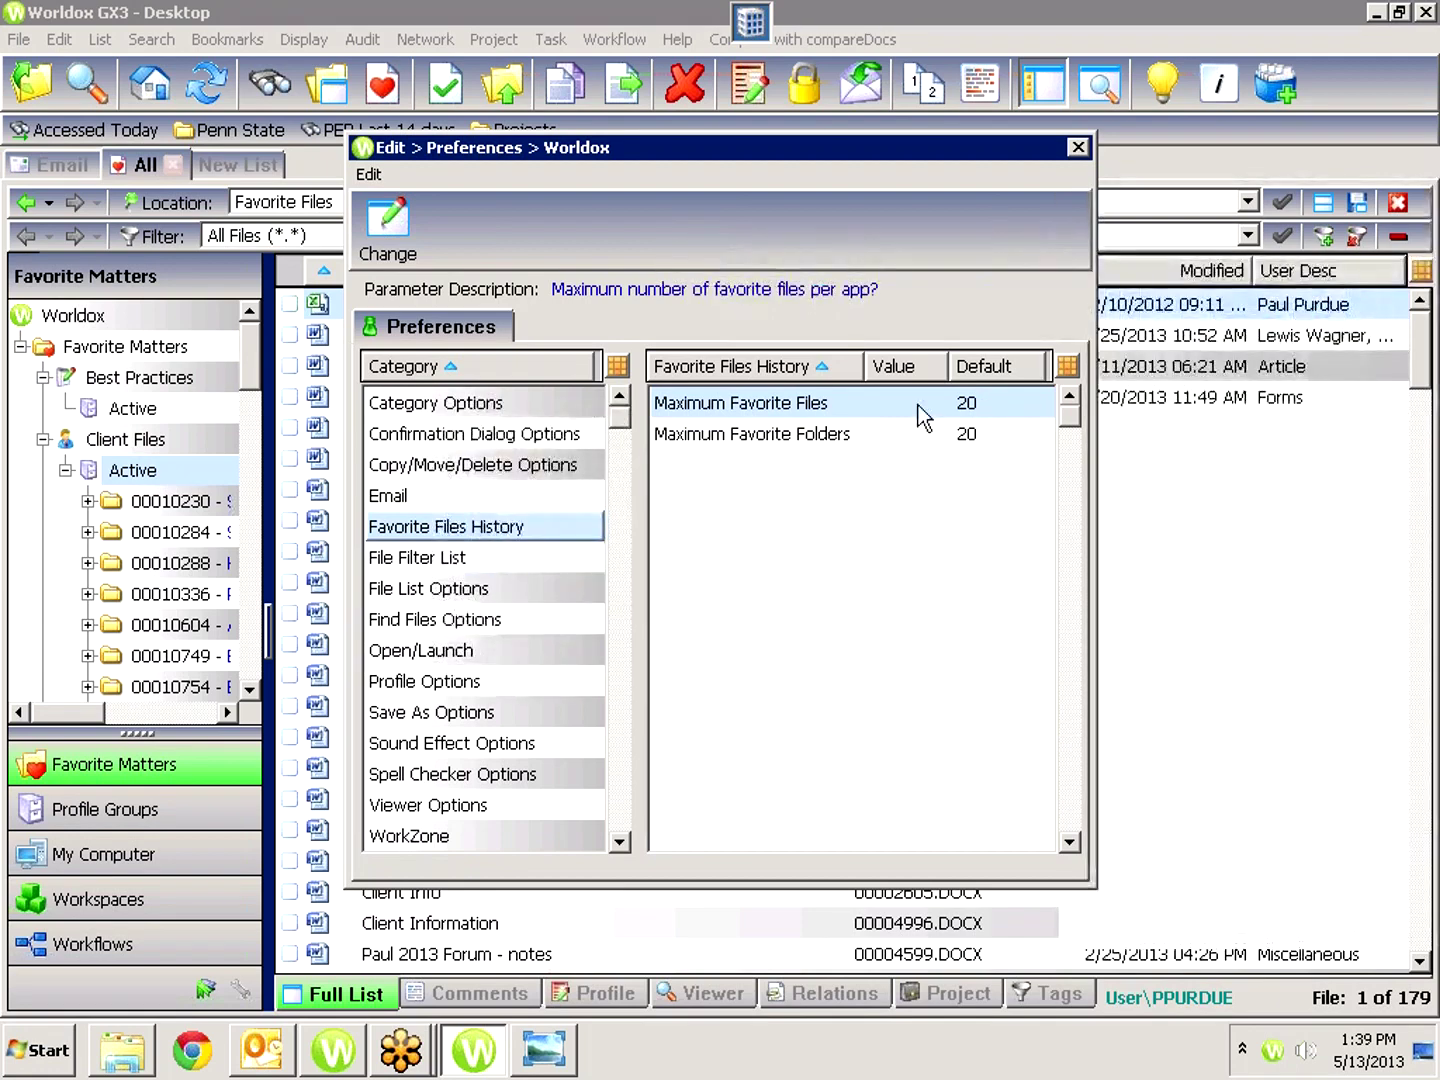
pyautogui.click(798, 405)
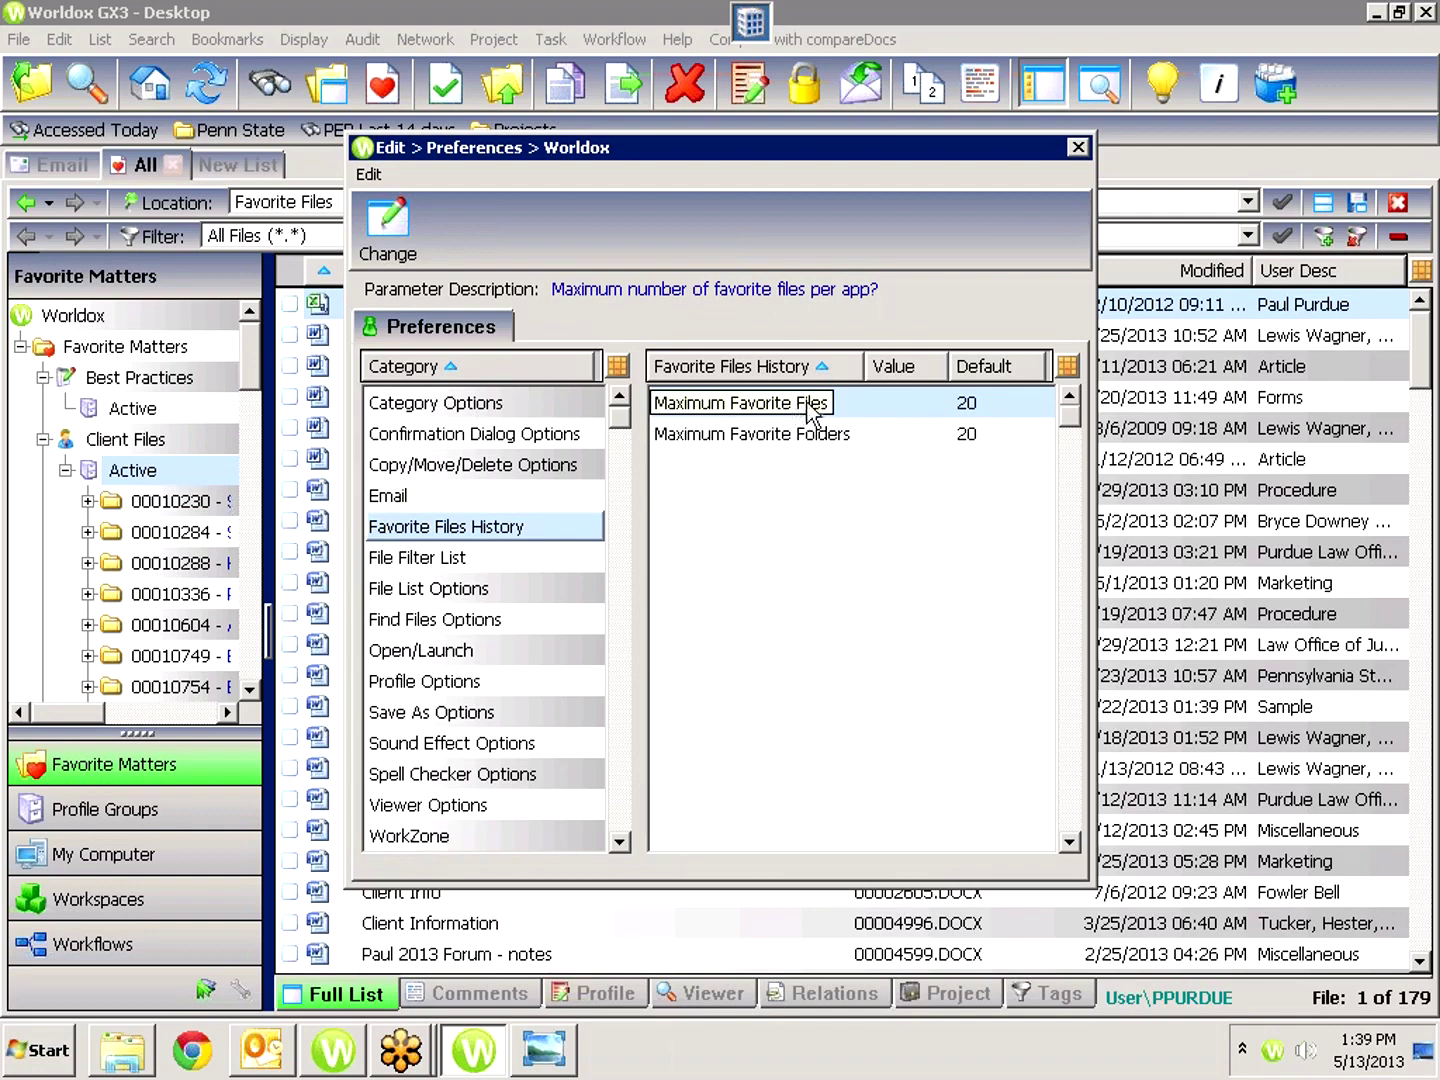
pyautogui.click(963, 404)
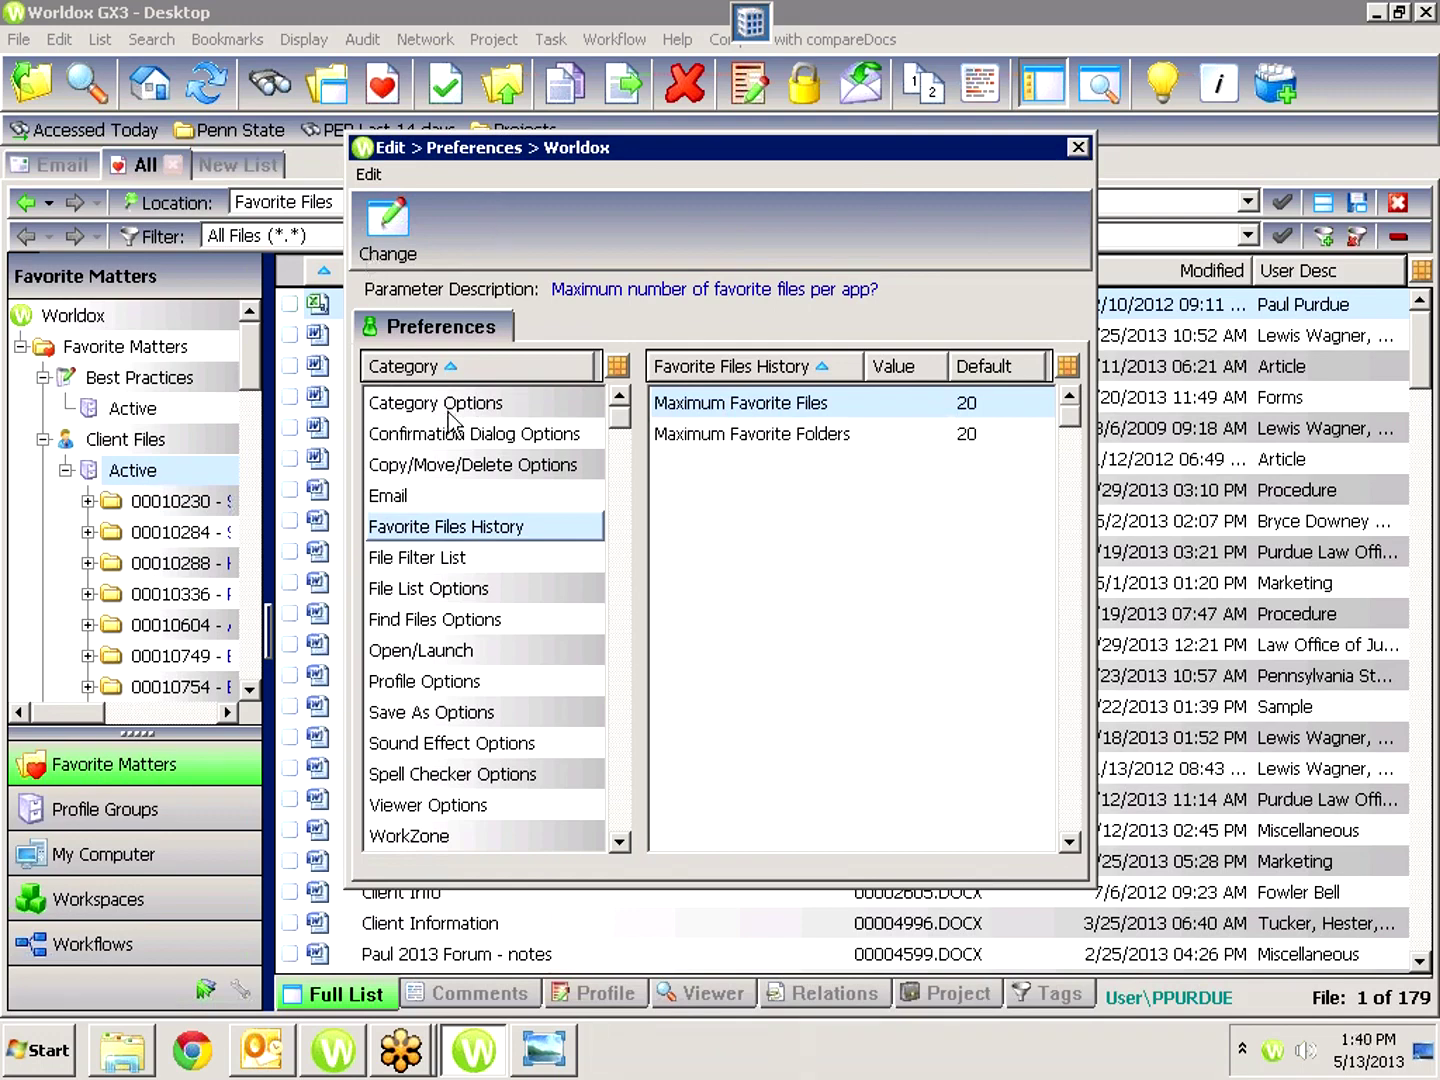
pyautogui.click(1078, 148)
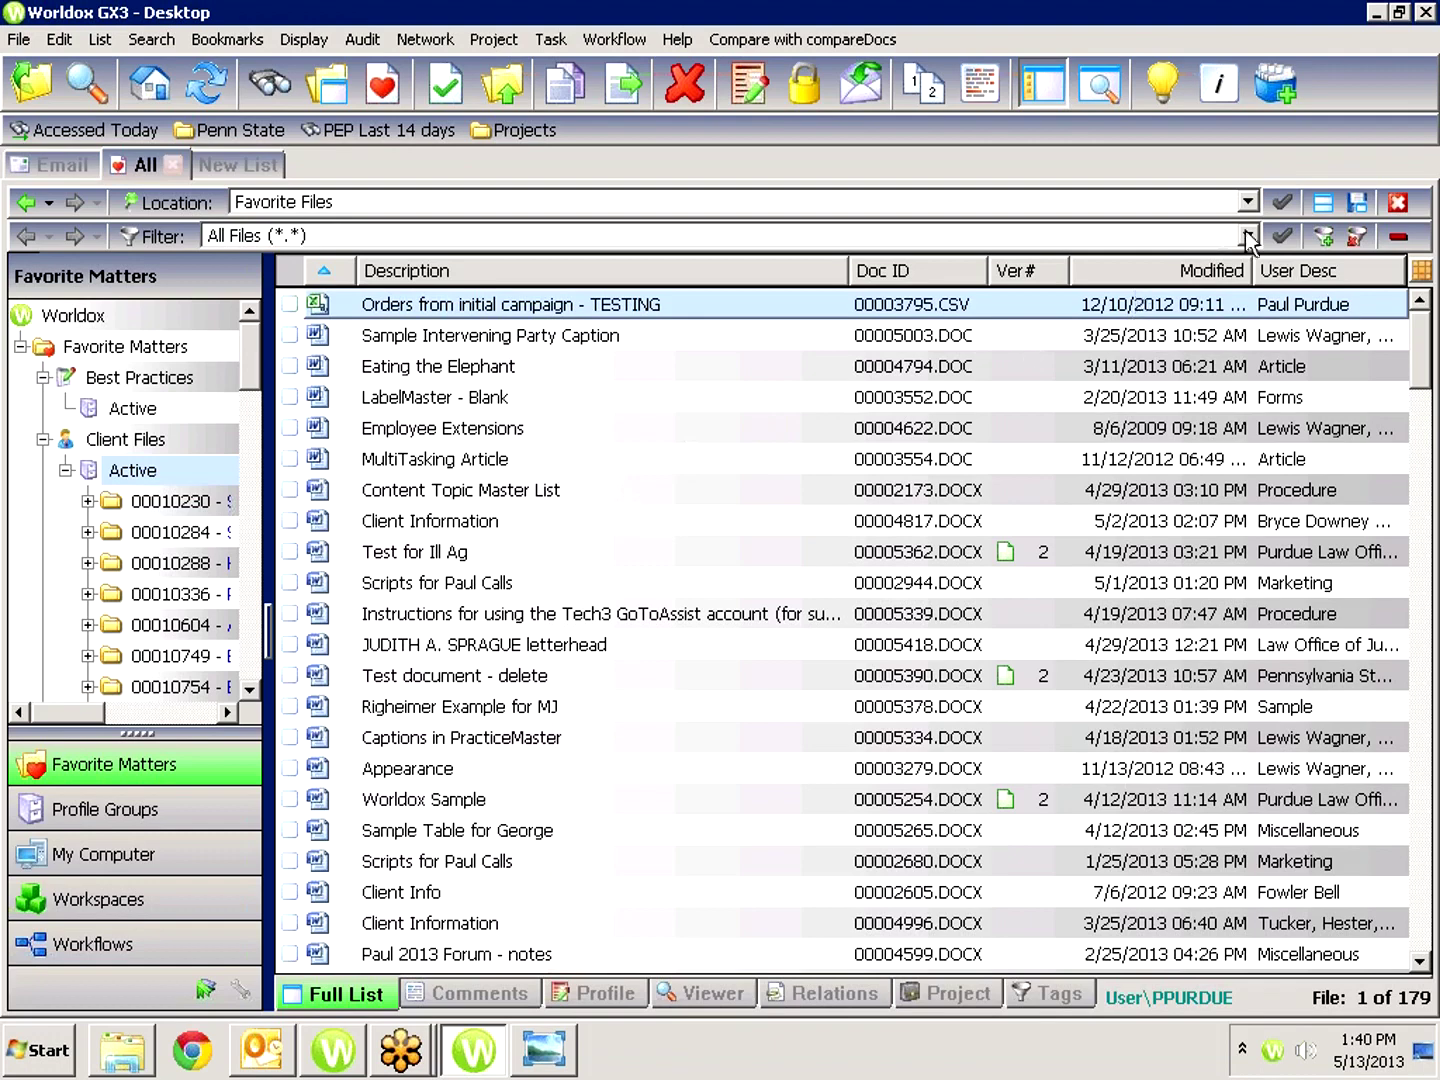
# Close the Favorite Files list and change the home location for Worldox Desktop to Blank Page.
pyautogui.click(1398, 204)
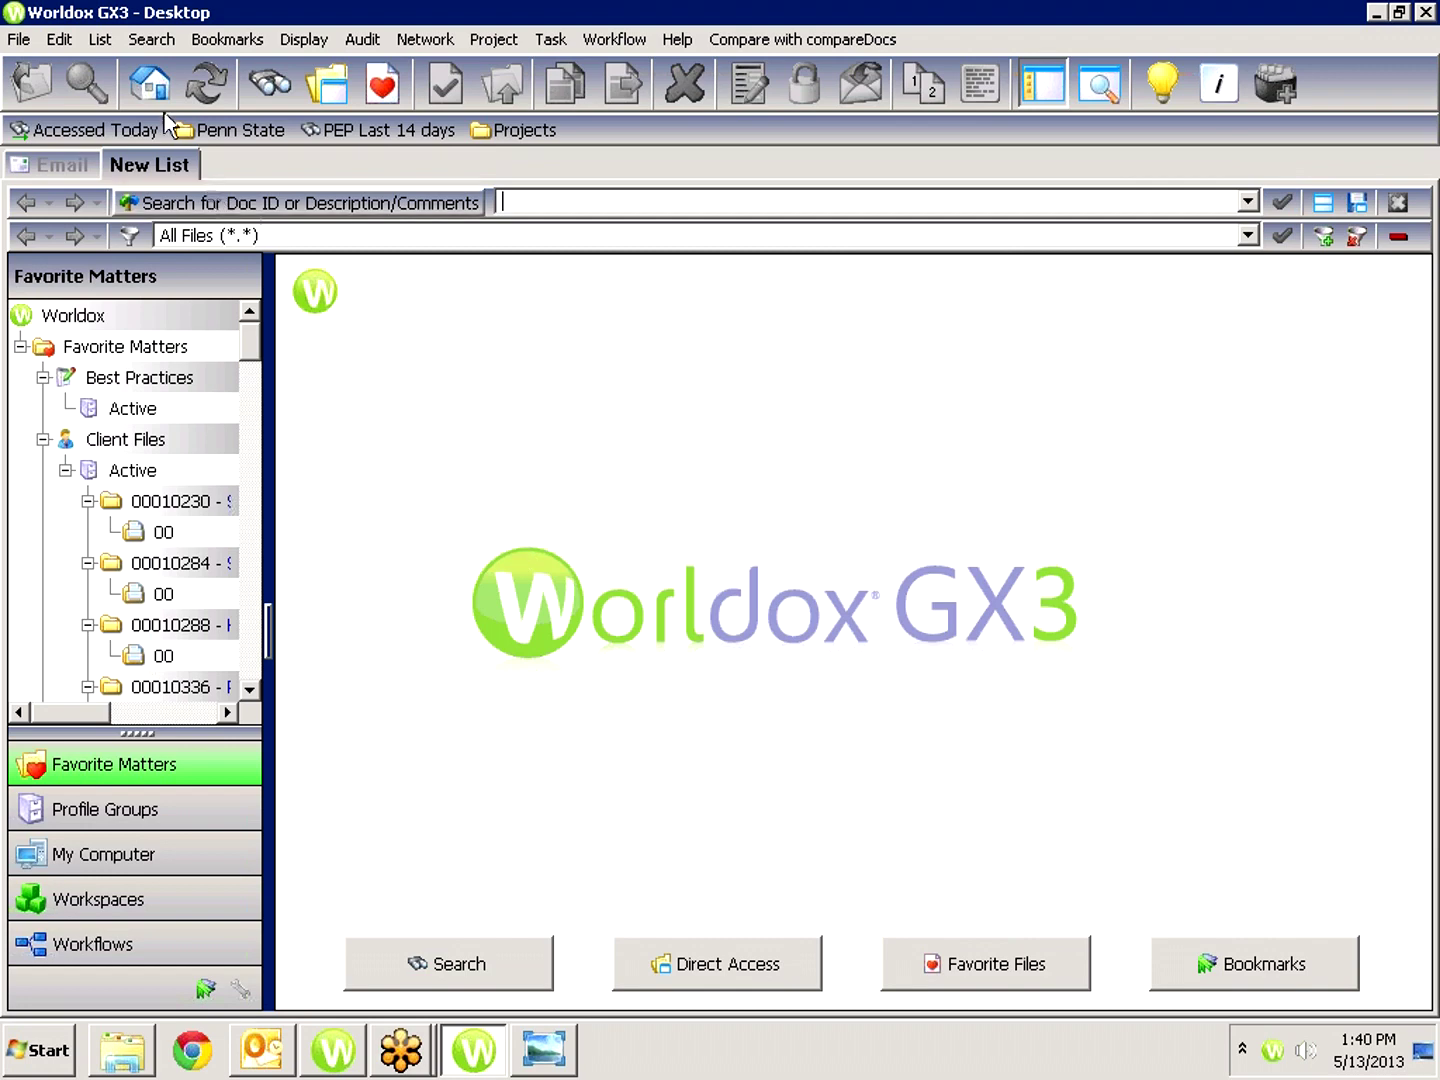
pyautogui.click(61, 39)
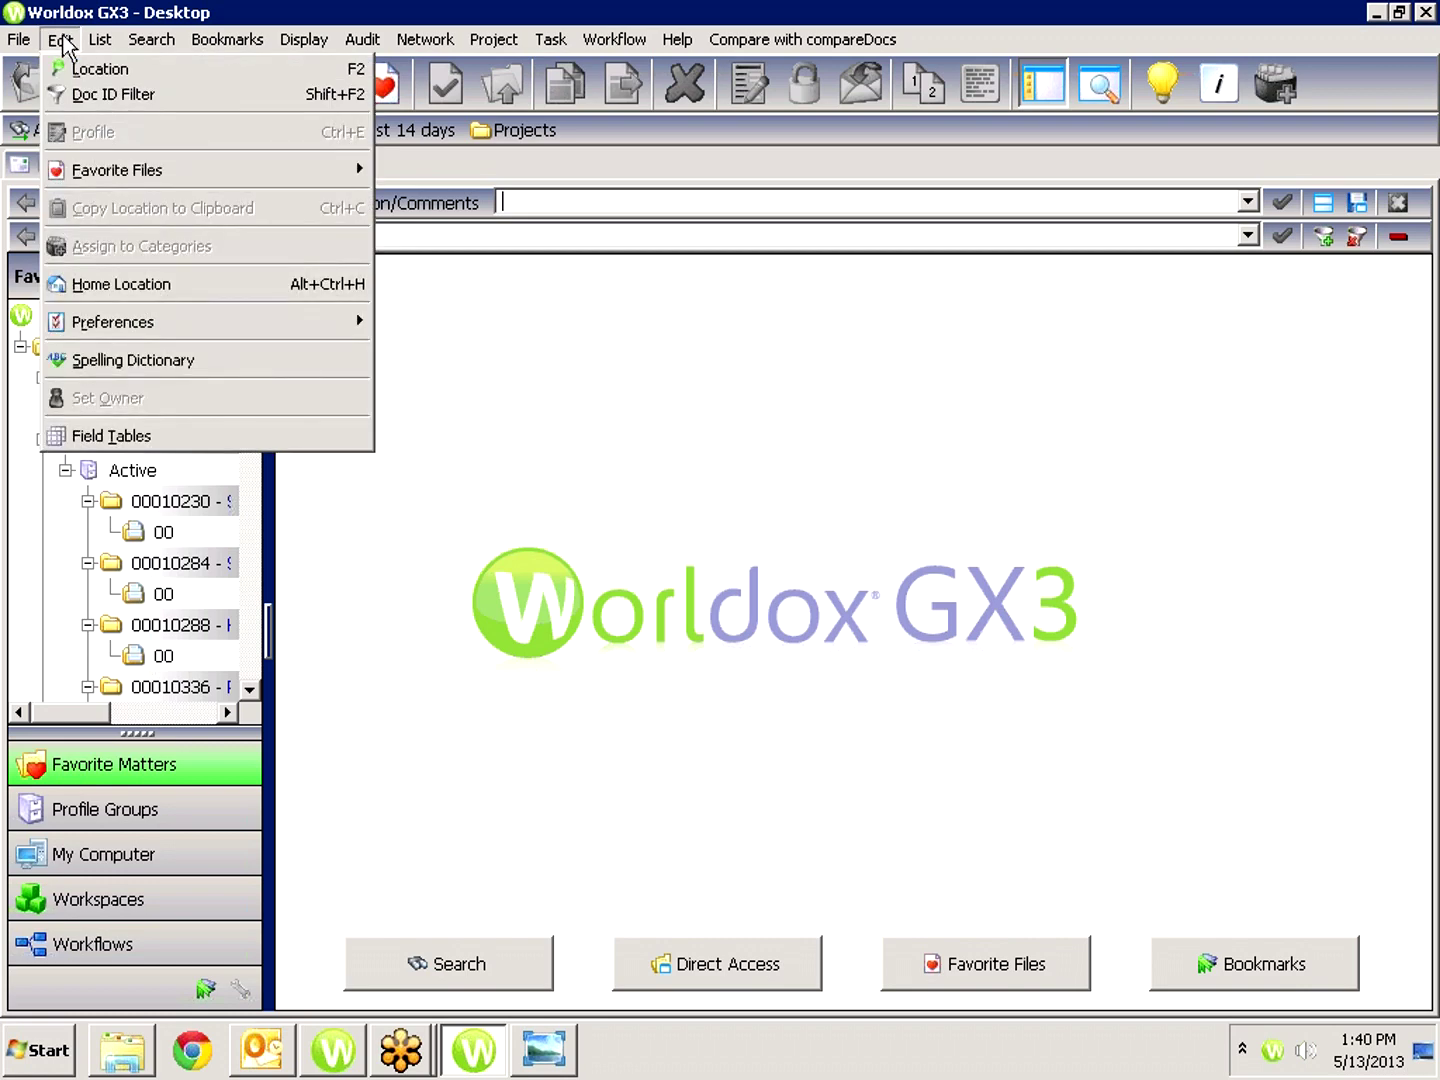
pyautogui.click(97, 288)
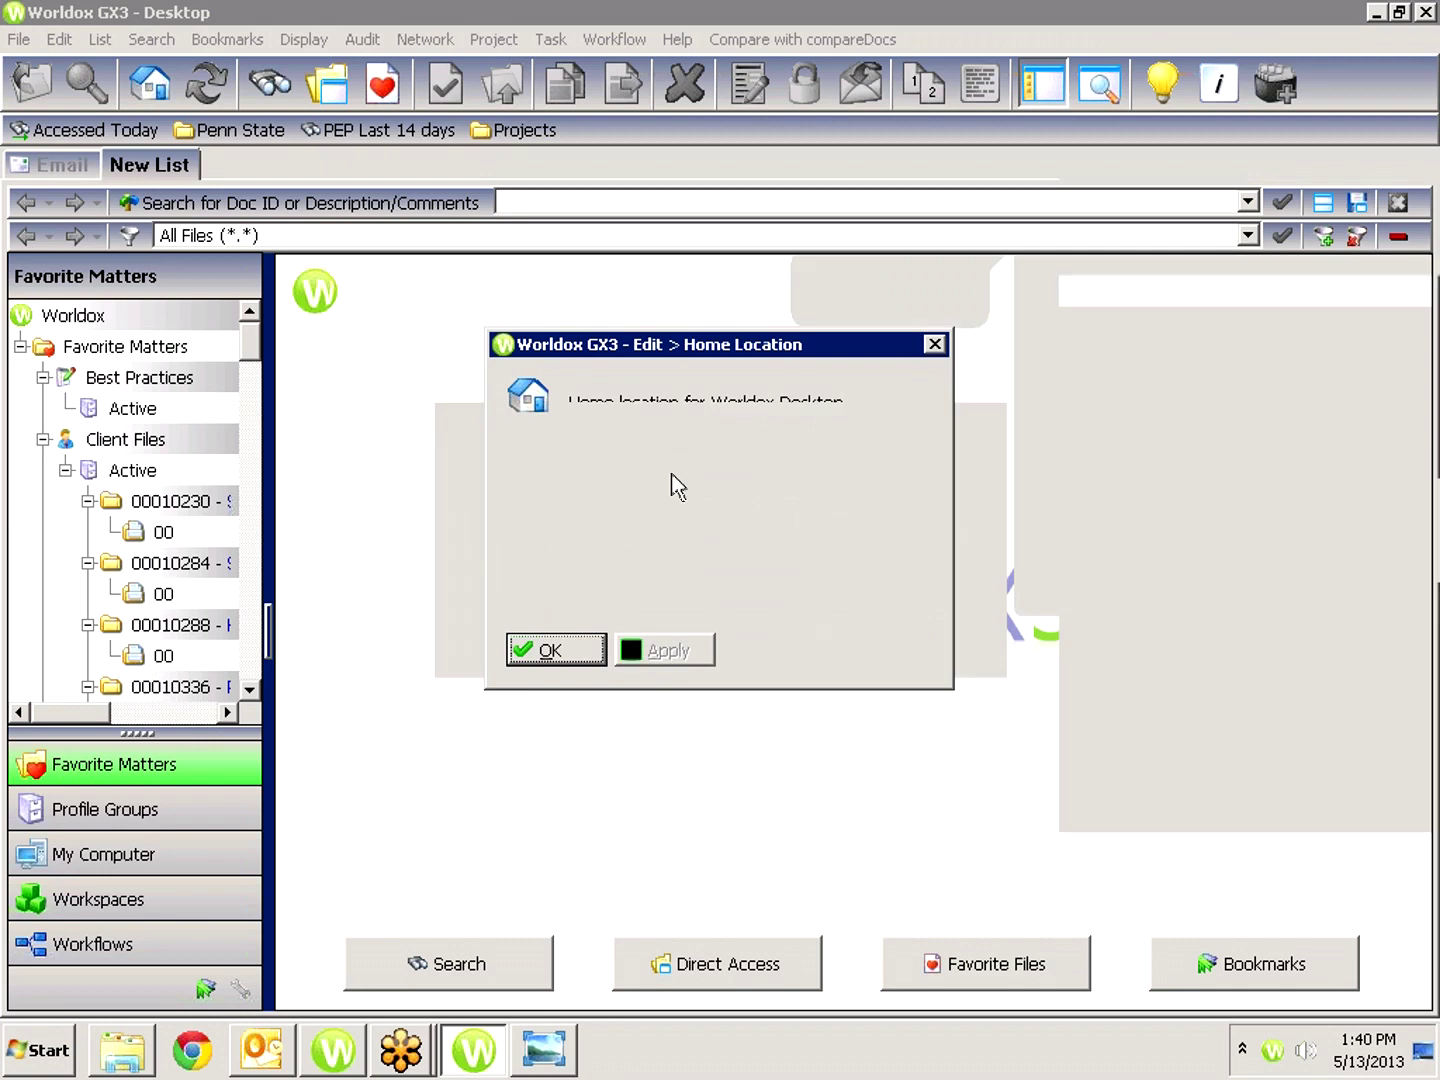
pyautogui.click(697, 479)
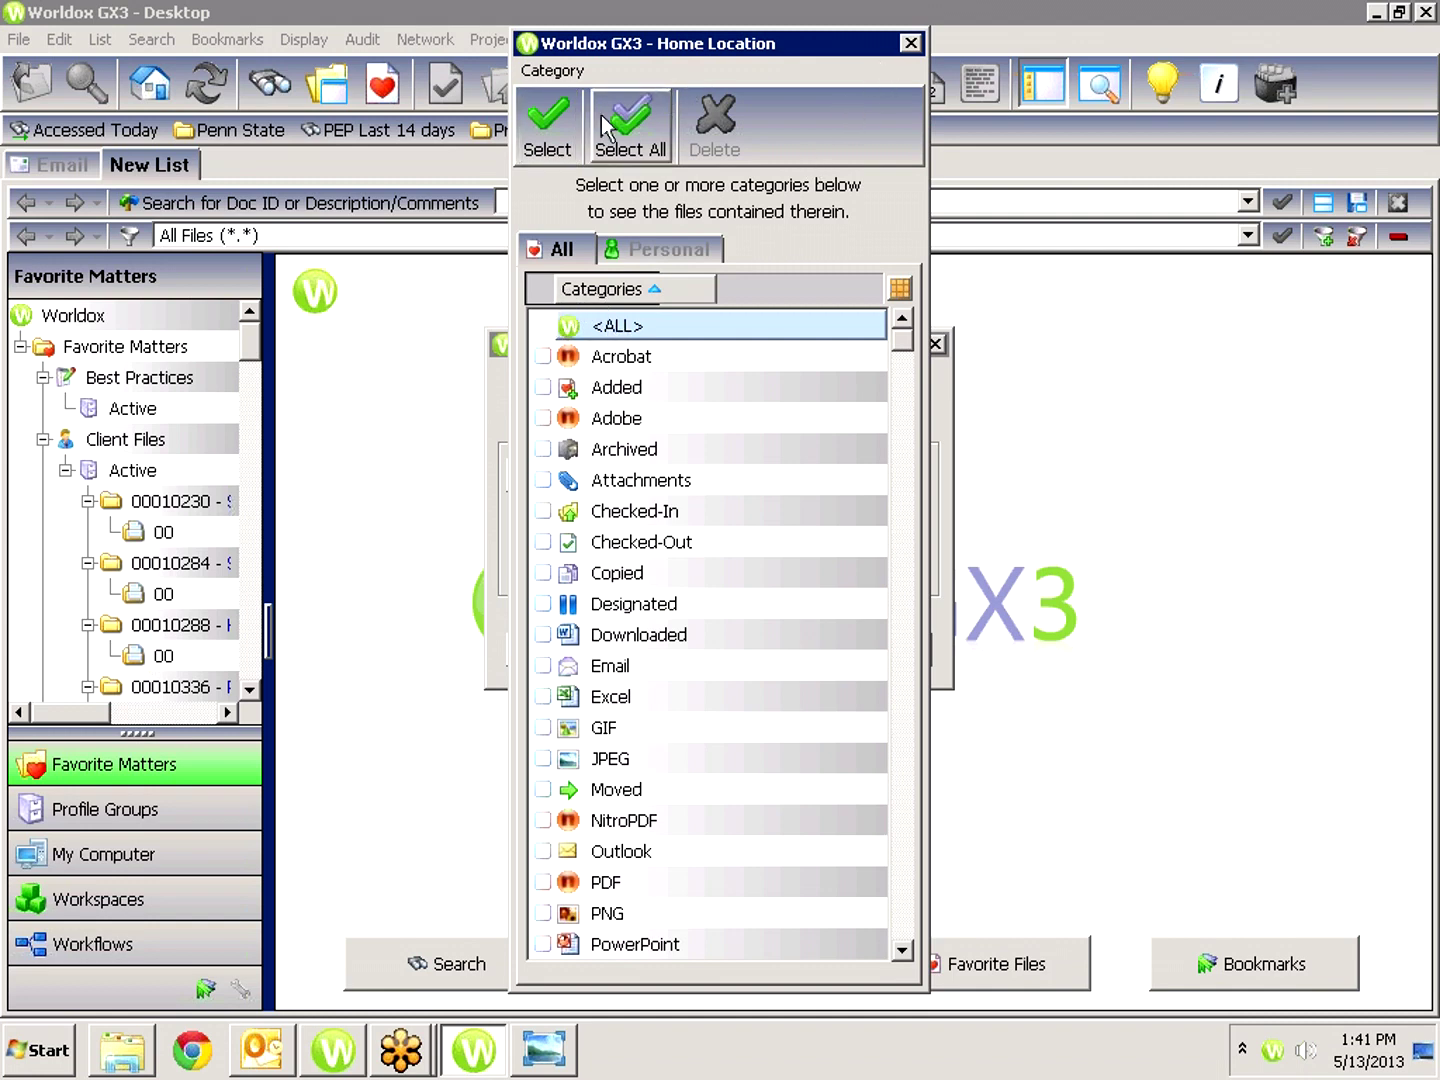
pyautogui.click(568, 124)
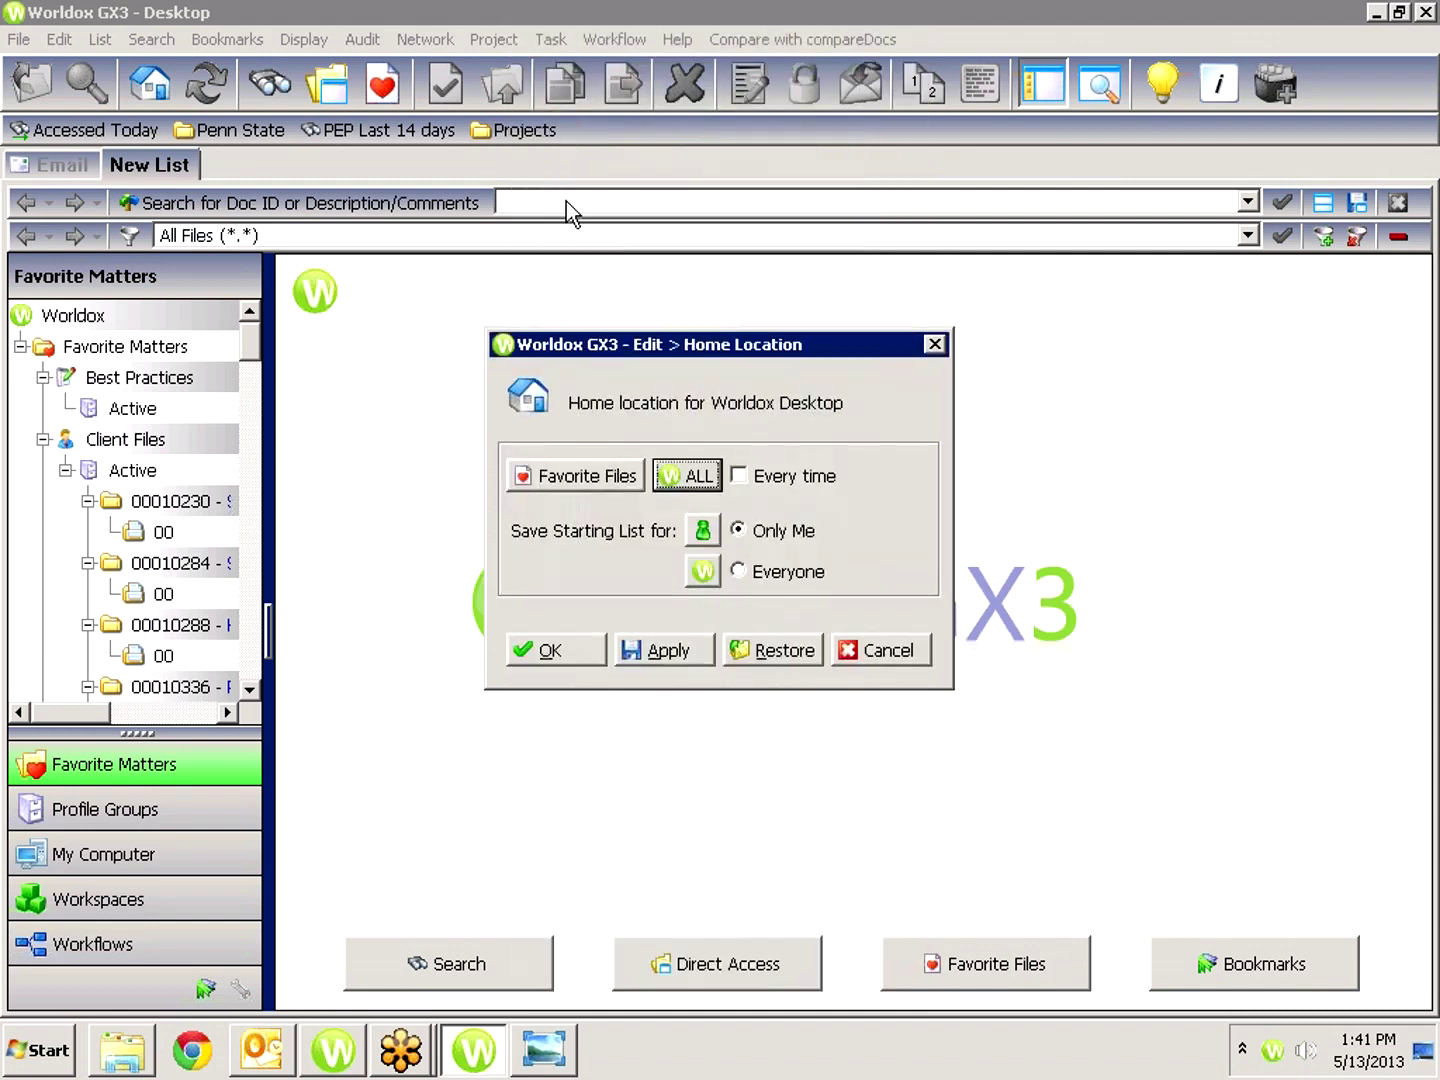
pyautogui.click(596, 478)
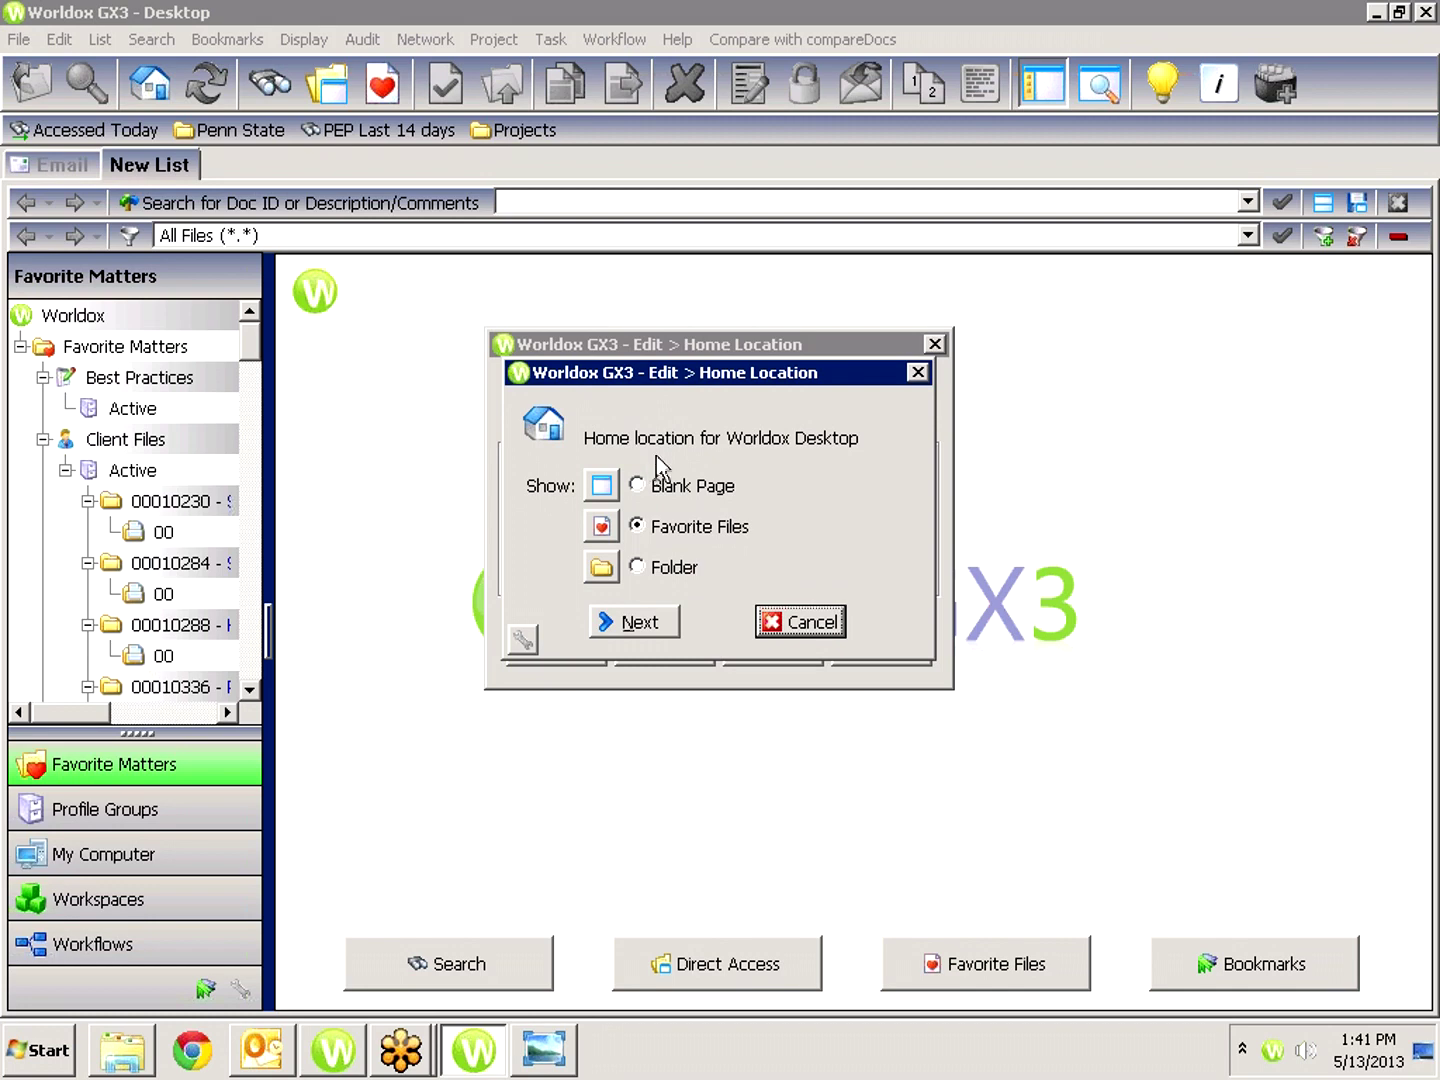
pyautogui.click(636, 486)
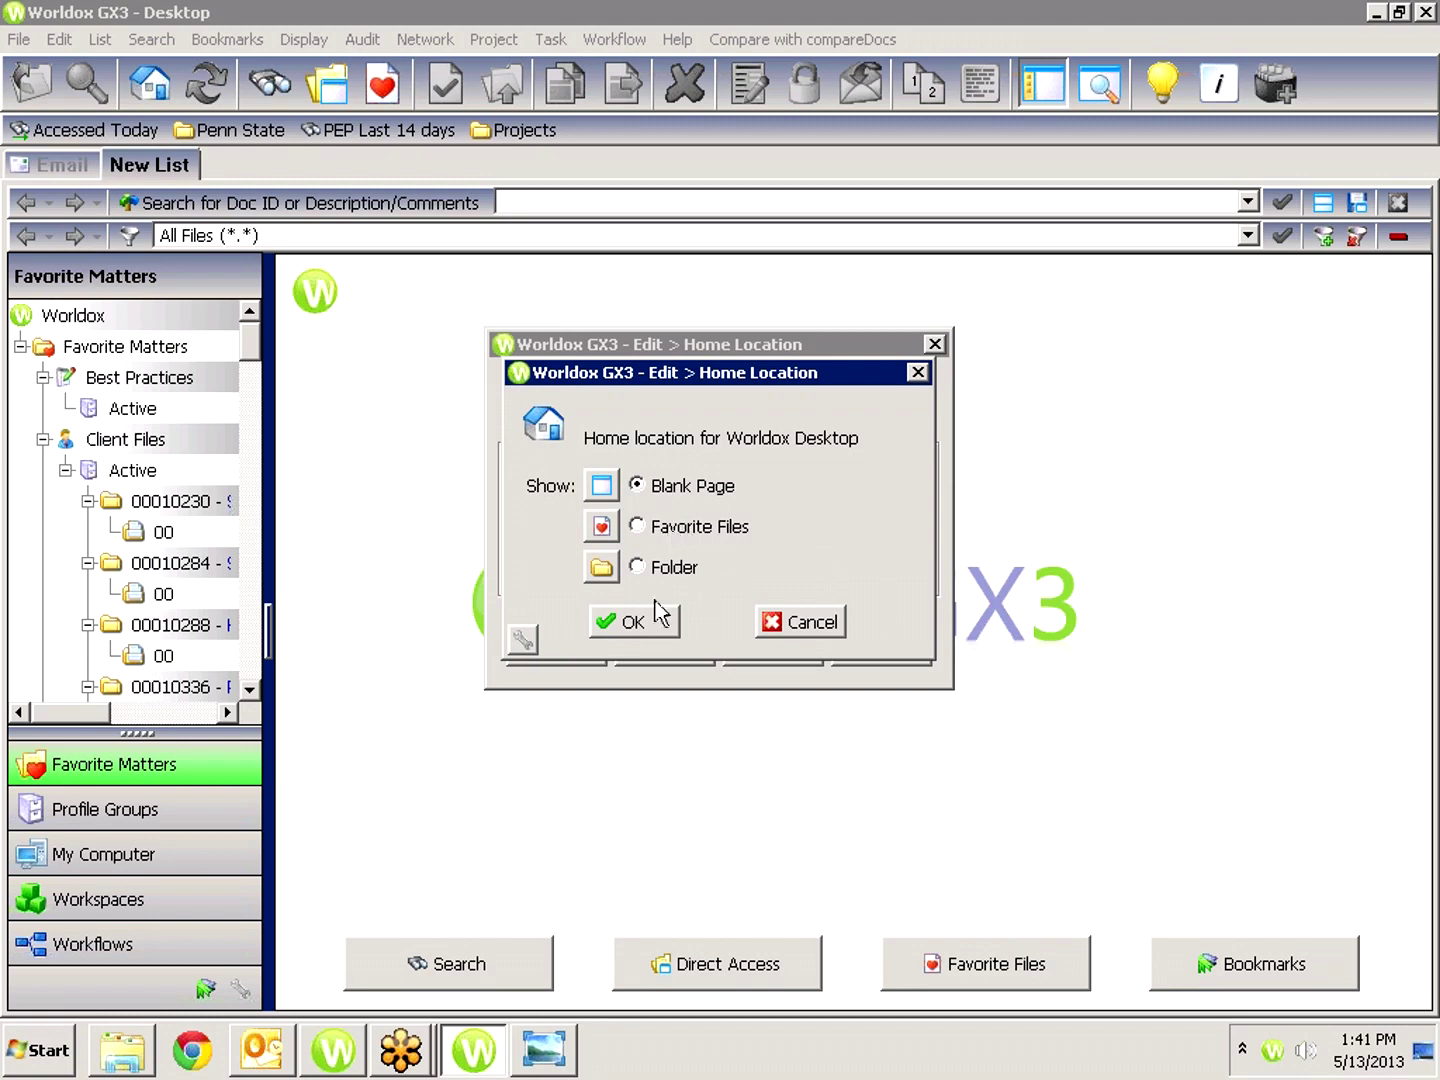
pyautogui.click(623, 615)
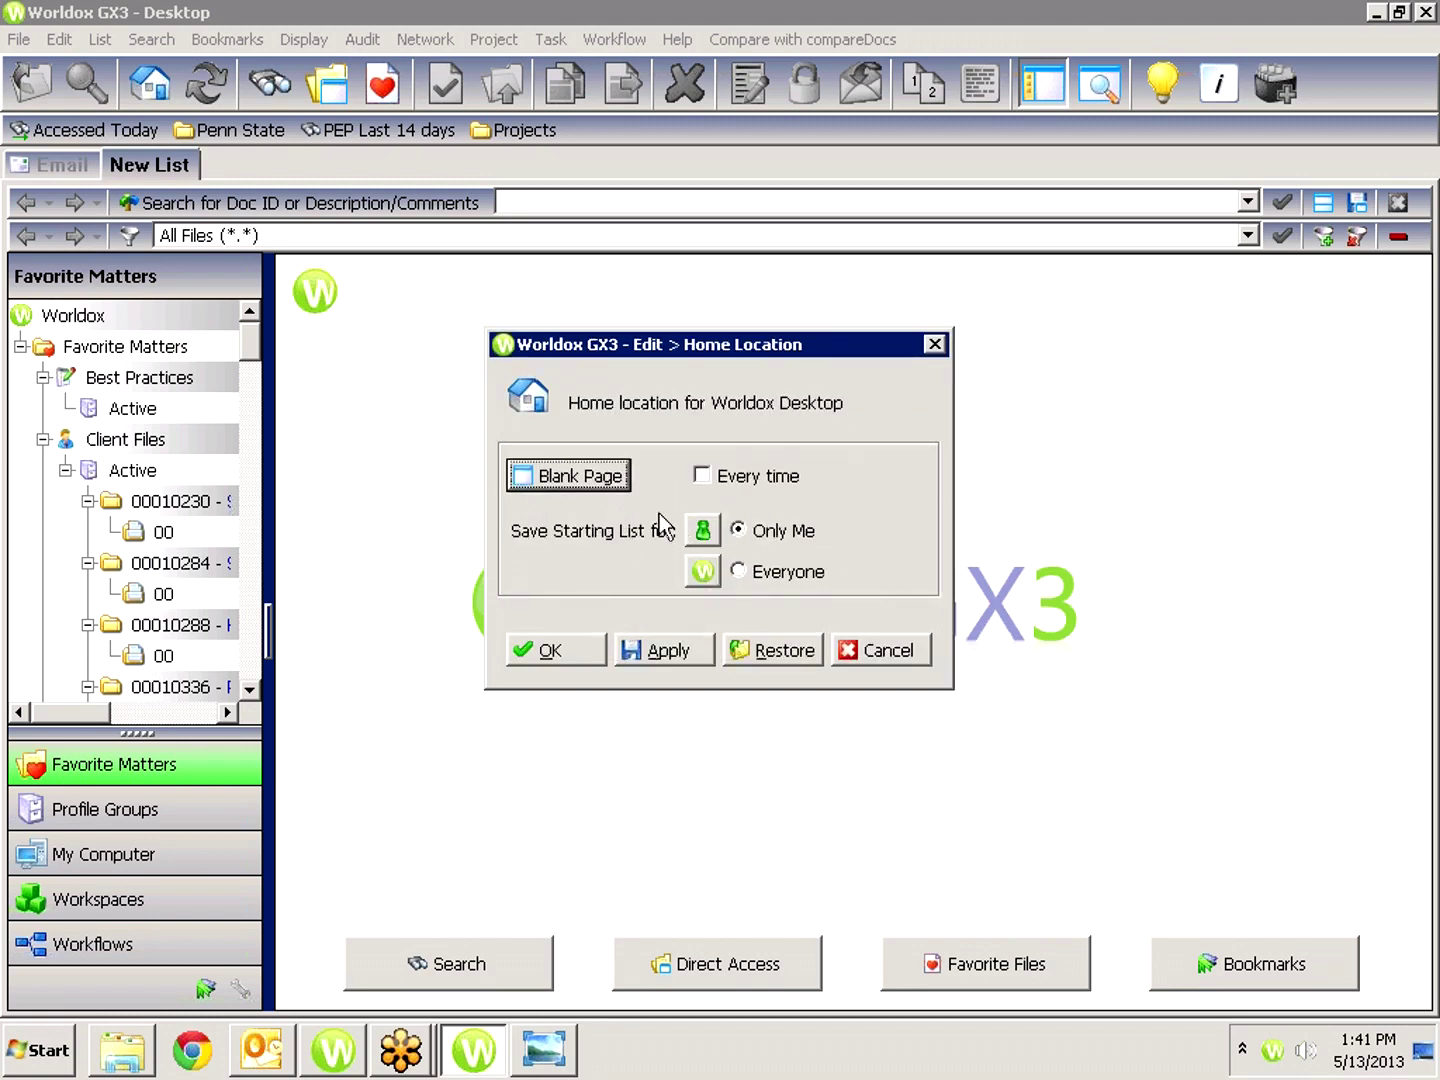
# Make the blank starting page apply every time for Only Me, save it and close the Home Location settings.
pyautogui.click(701, 476)
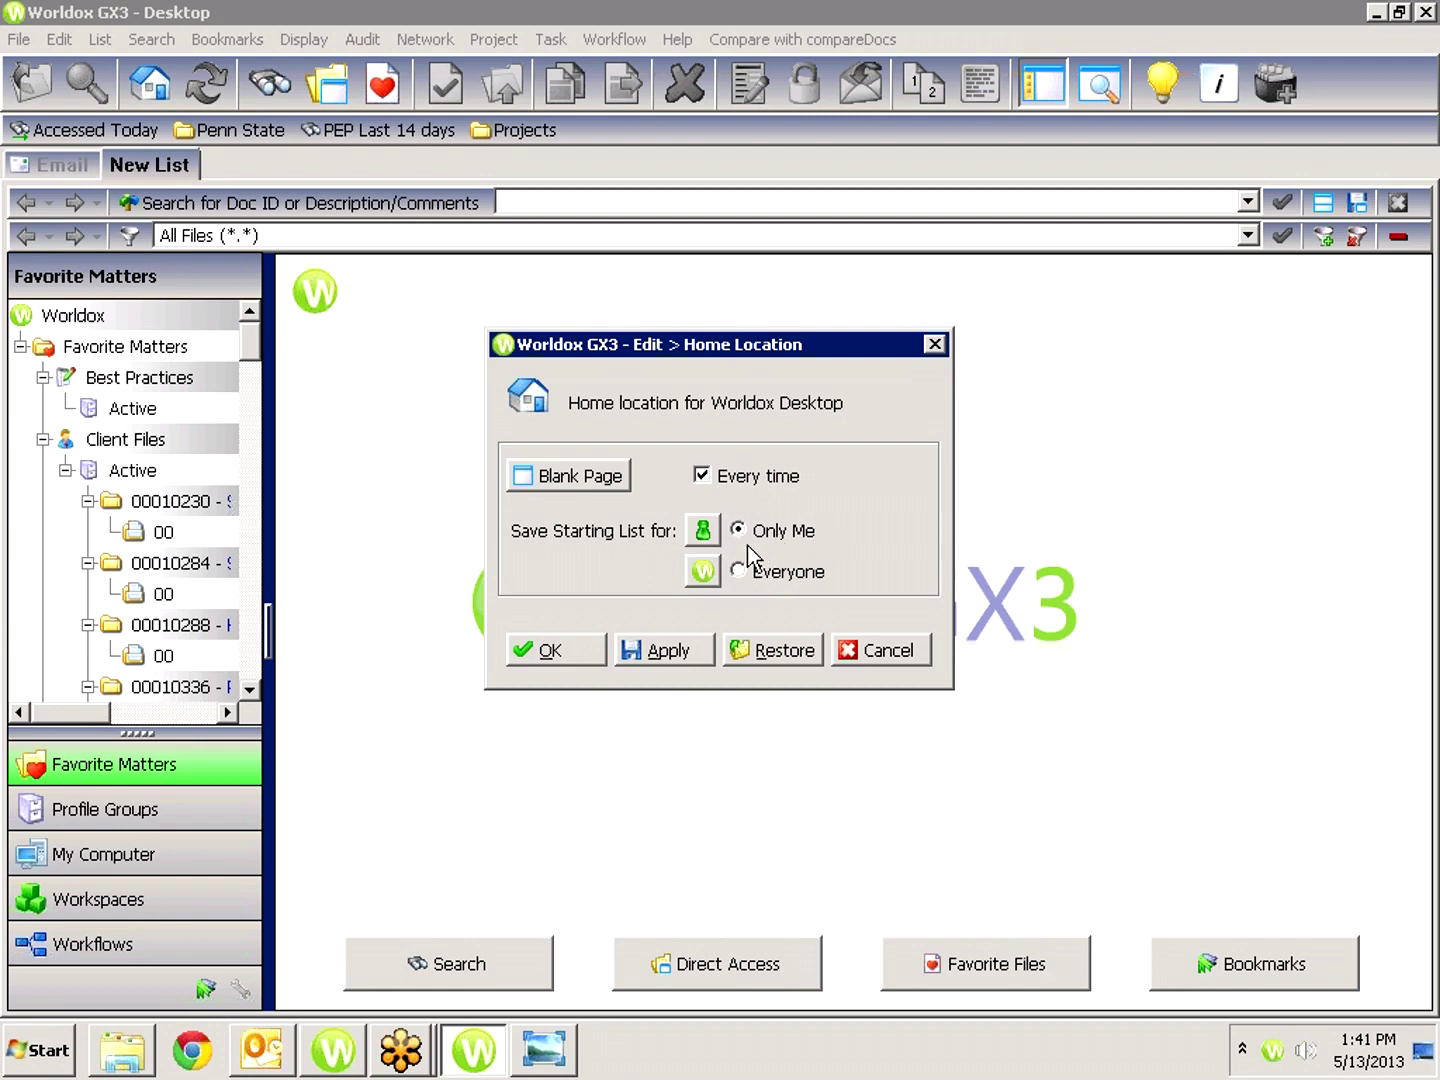
pyautogui.click(660, 652)
pyautogui.click(878, 656)
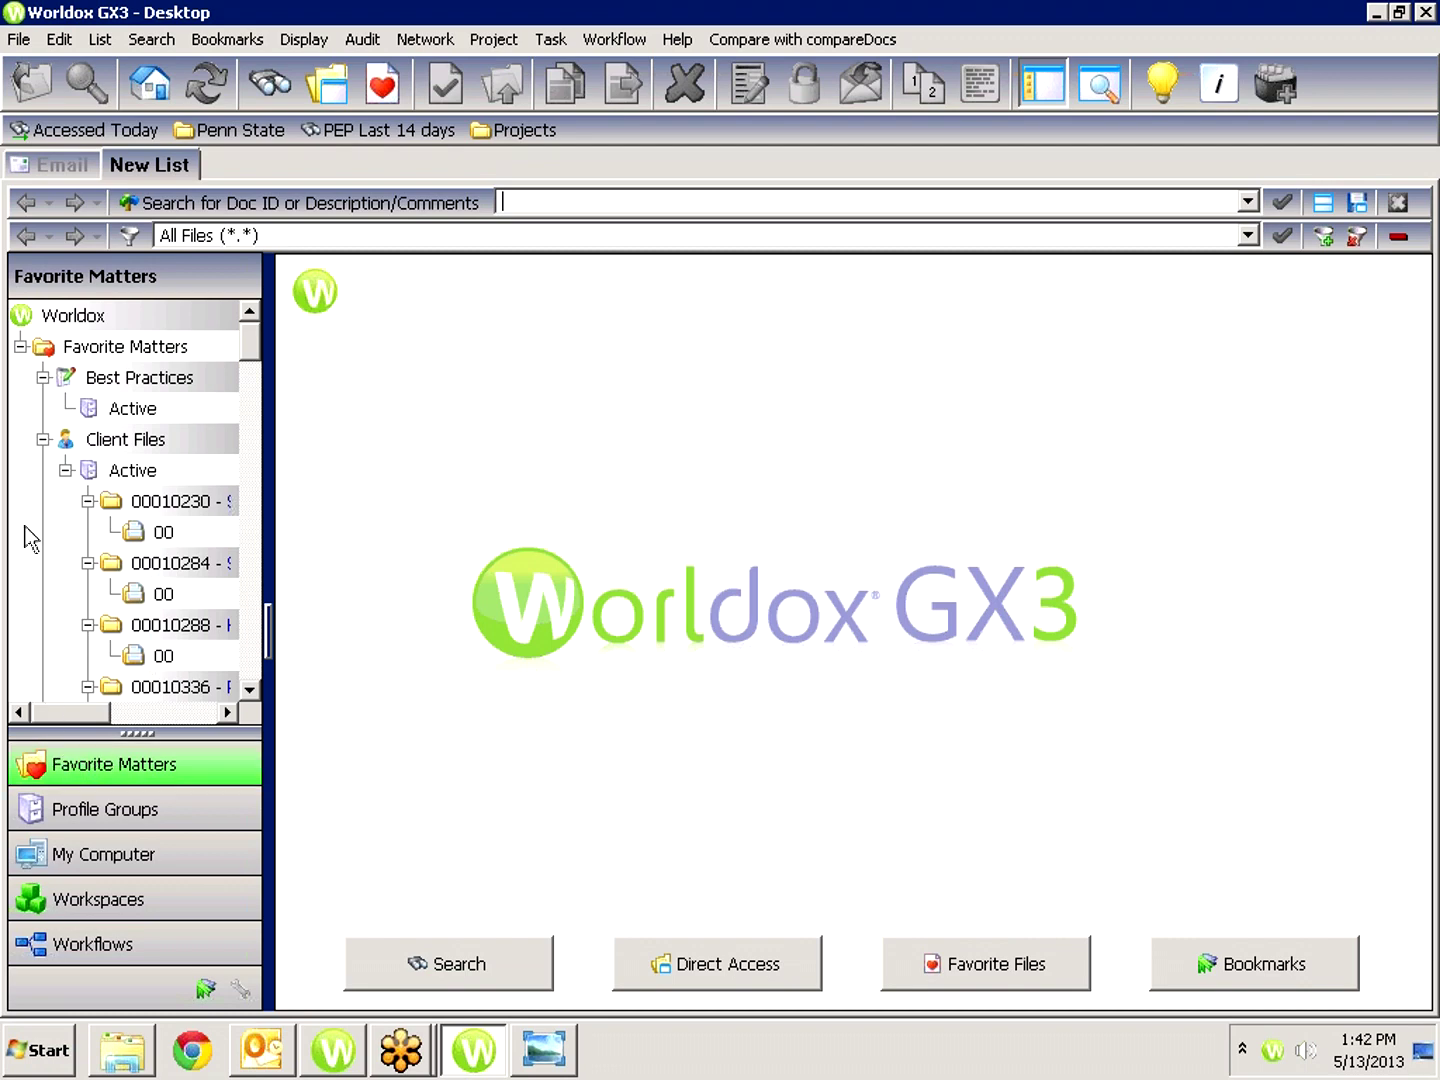
# Look at the options for the first client folder in Favorite Matters and dismiss them without removing the folder.
pyautogui.moveTo(59, 417)
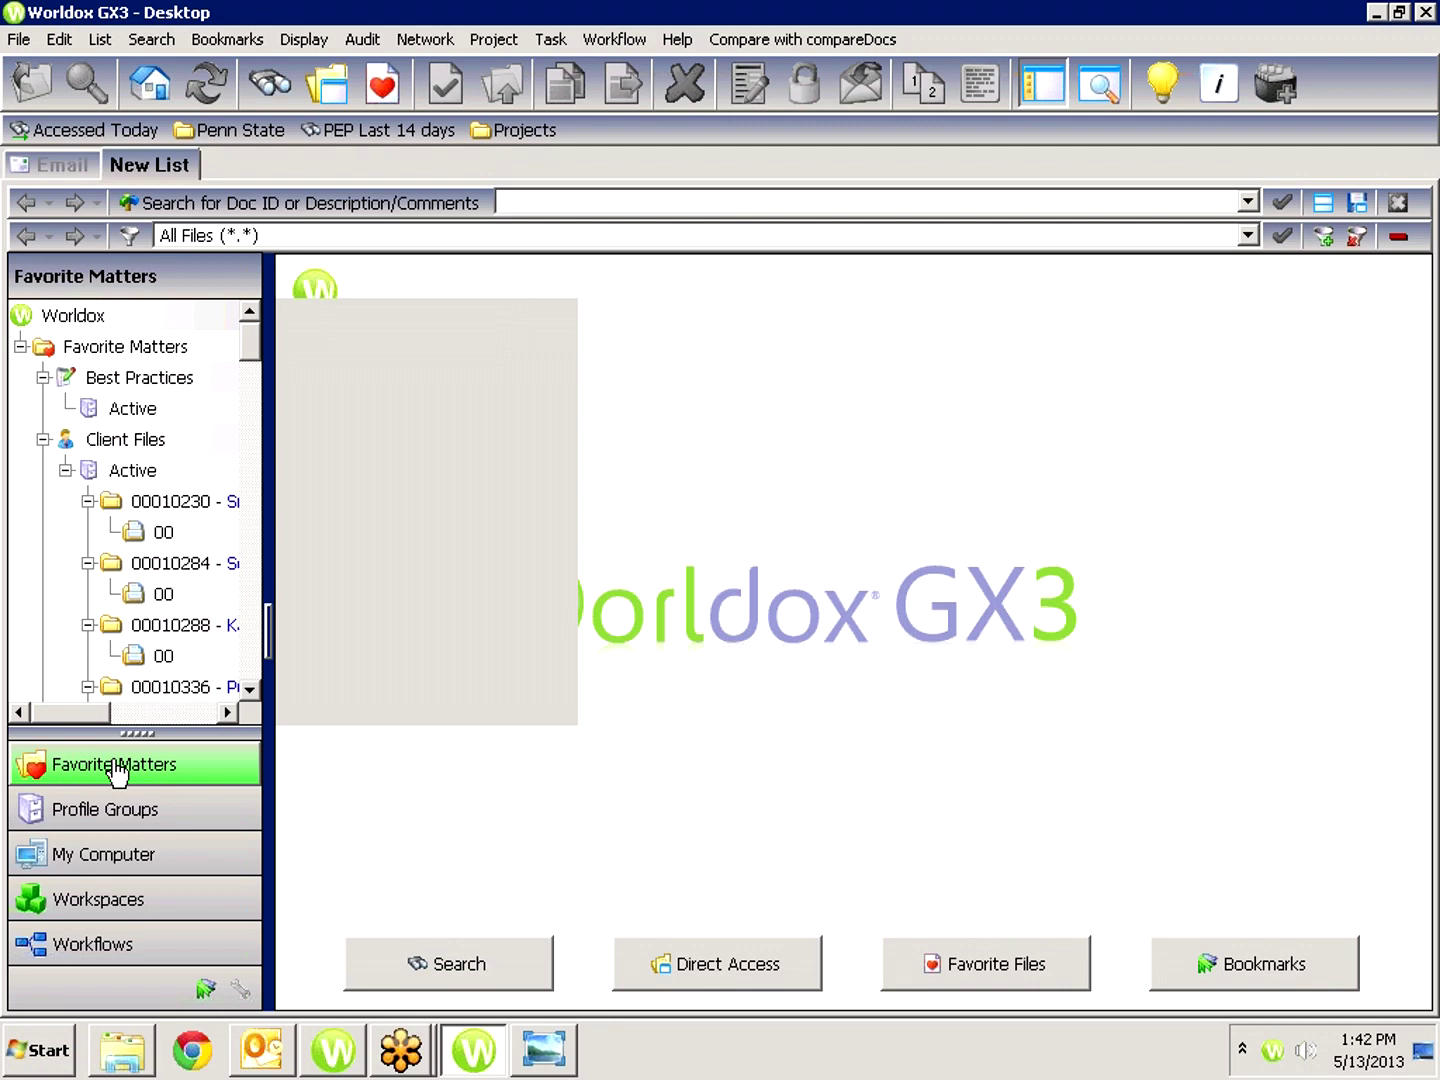
pyautogui.rightClick(212, 508)
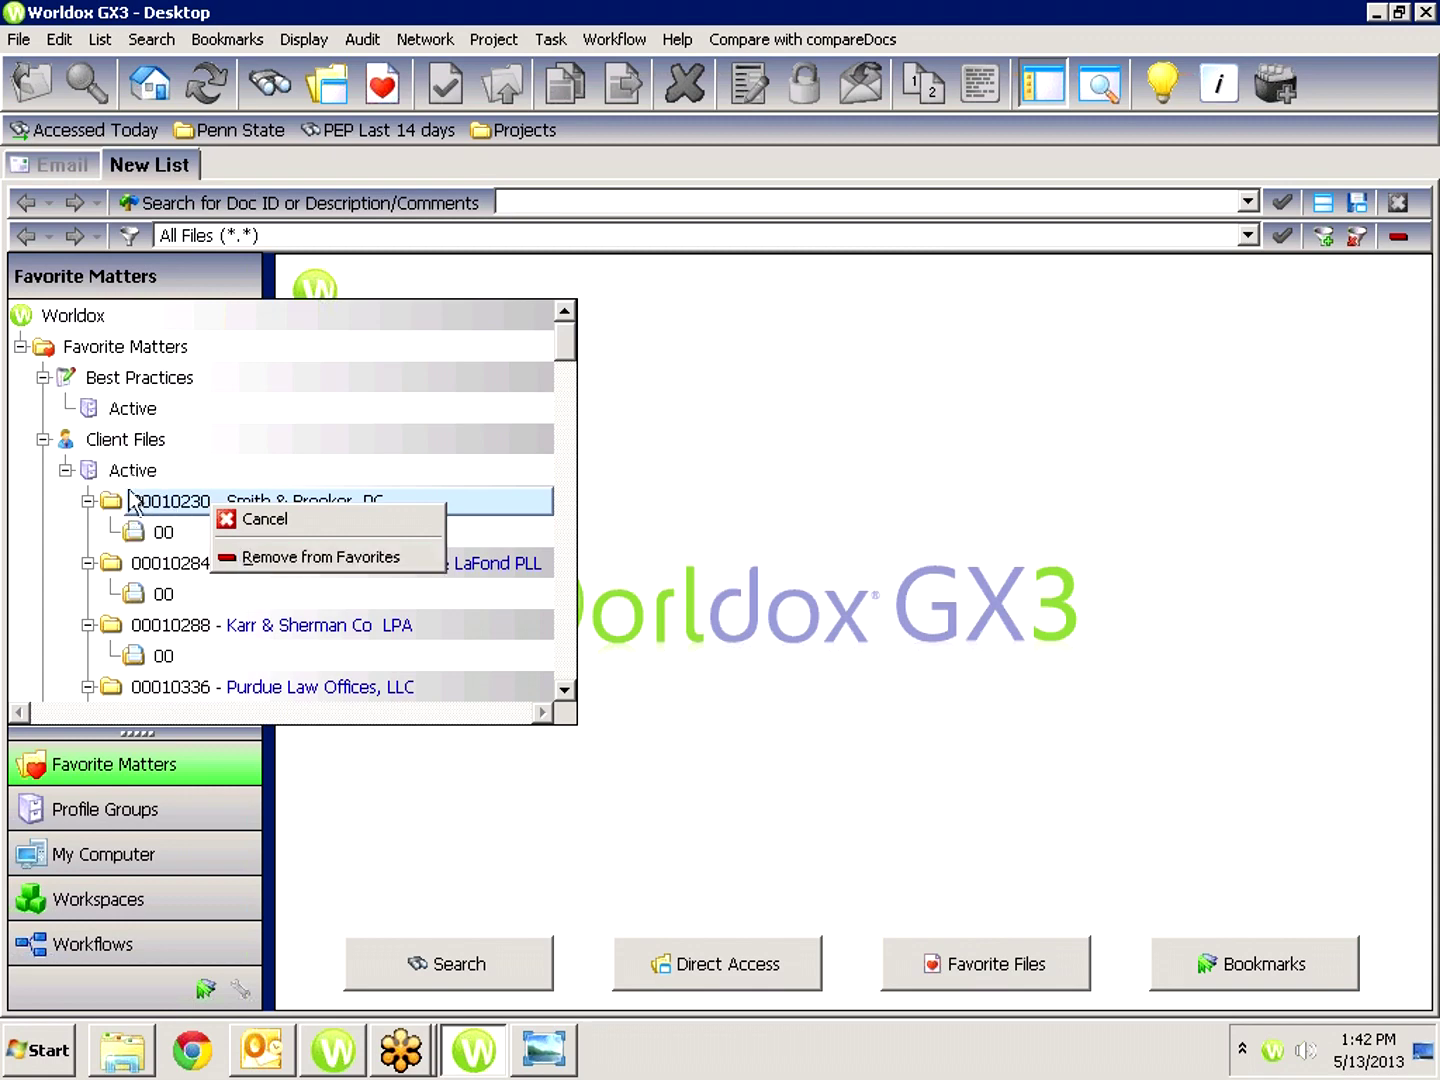
pyautogui.click(618, 417)
pyautogui.moveTo(209, 457)
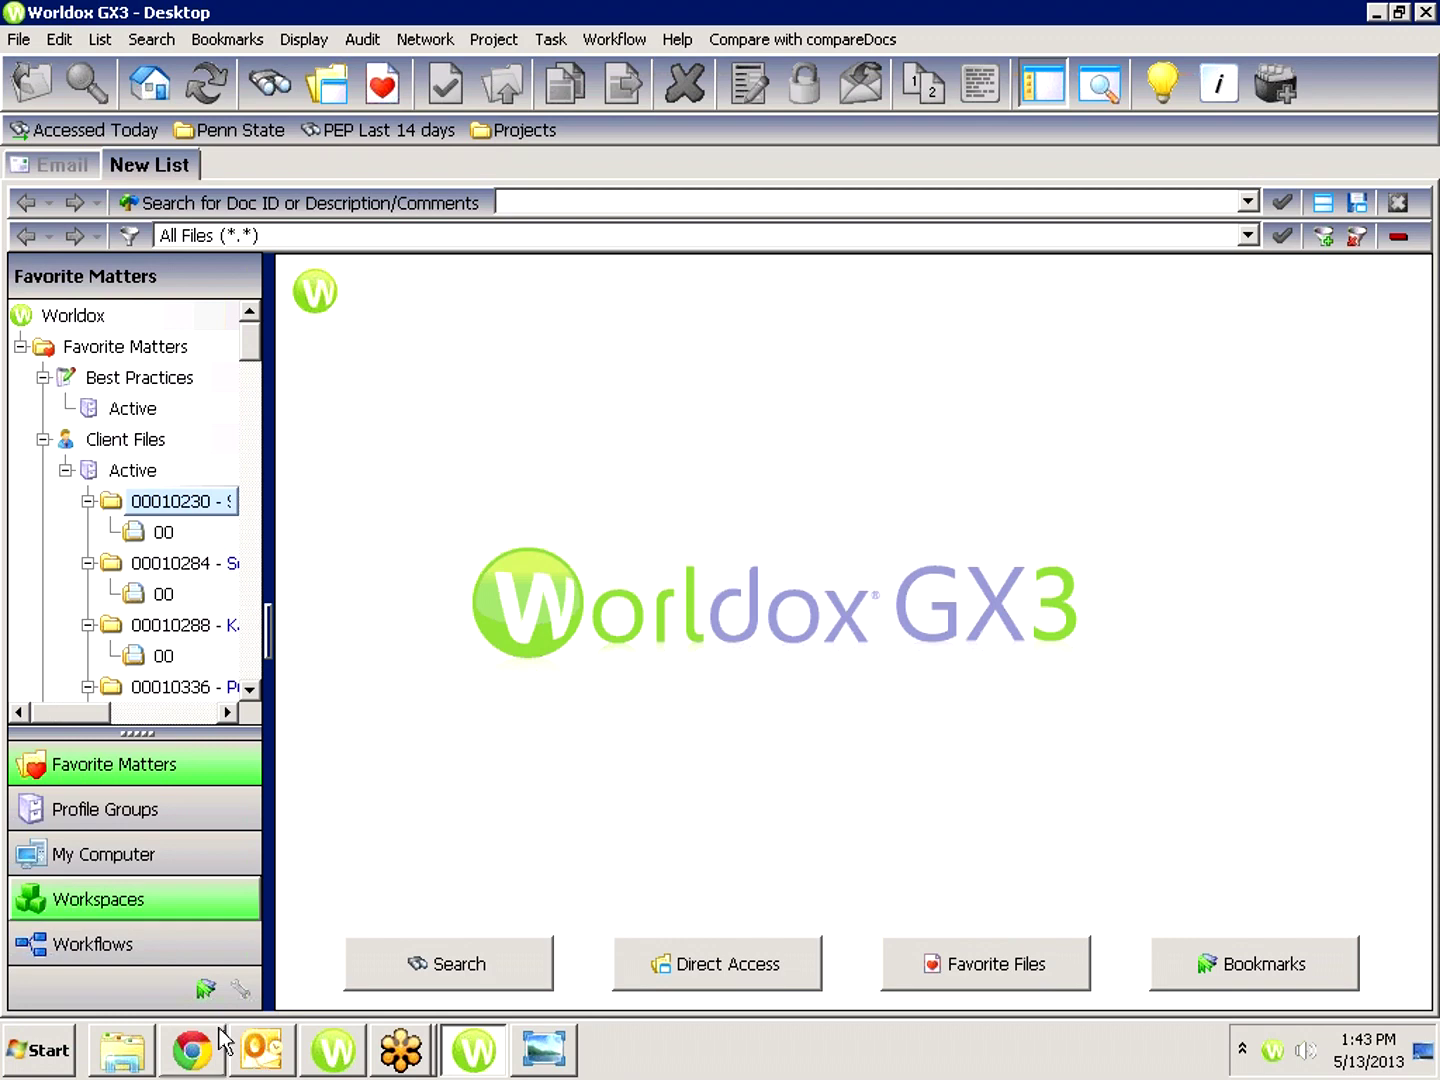
# Switch to Outlook, browse the saved files of the last client folder under Worldox, and return to the Worldox desktop.
pyautogui.click(258, 1052)
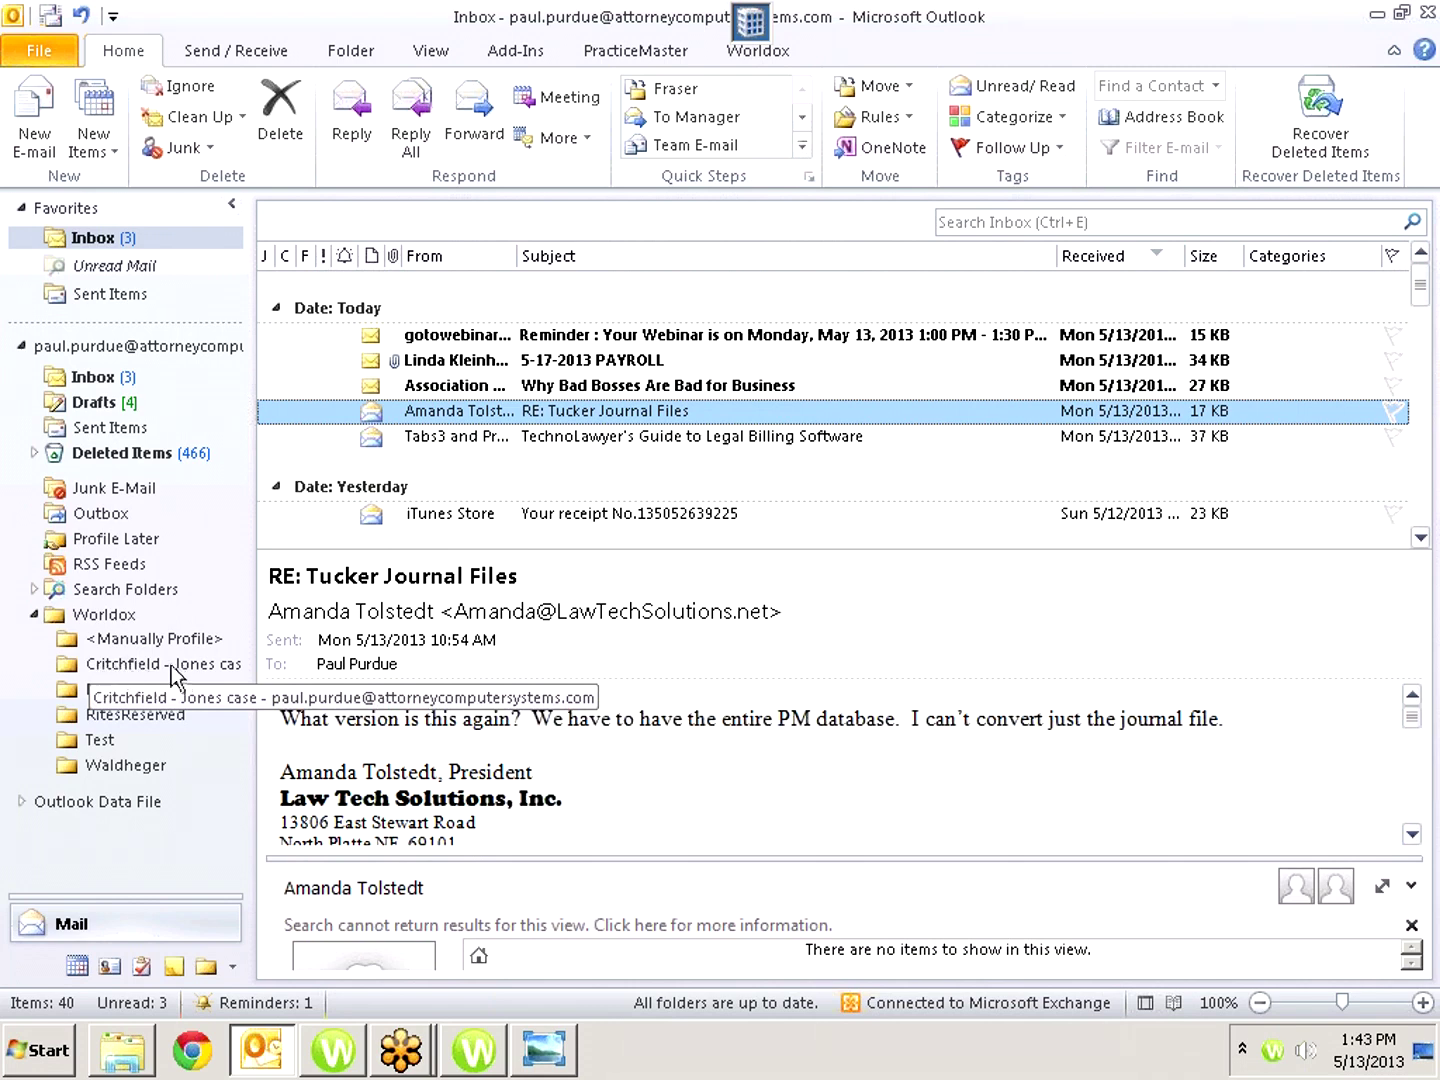
pyautogui.click(110, 768)
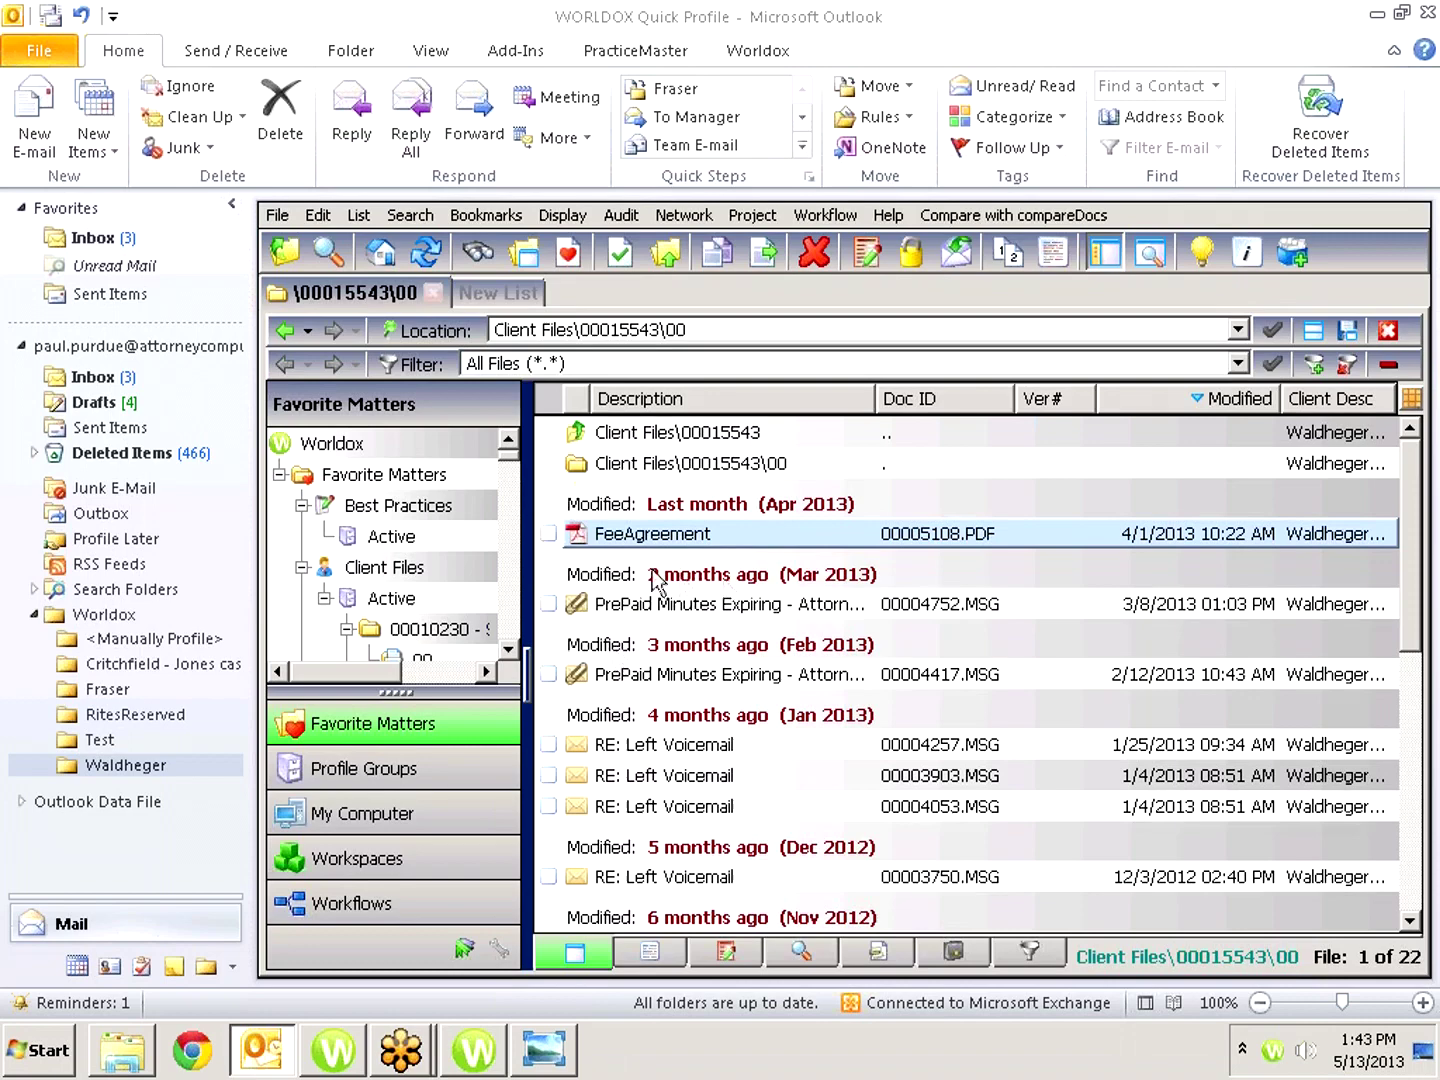
pyautogui.scroll(-3, 598, 775)
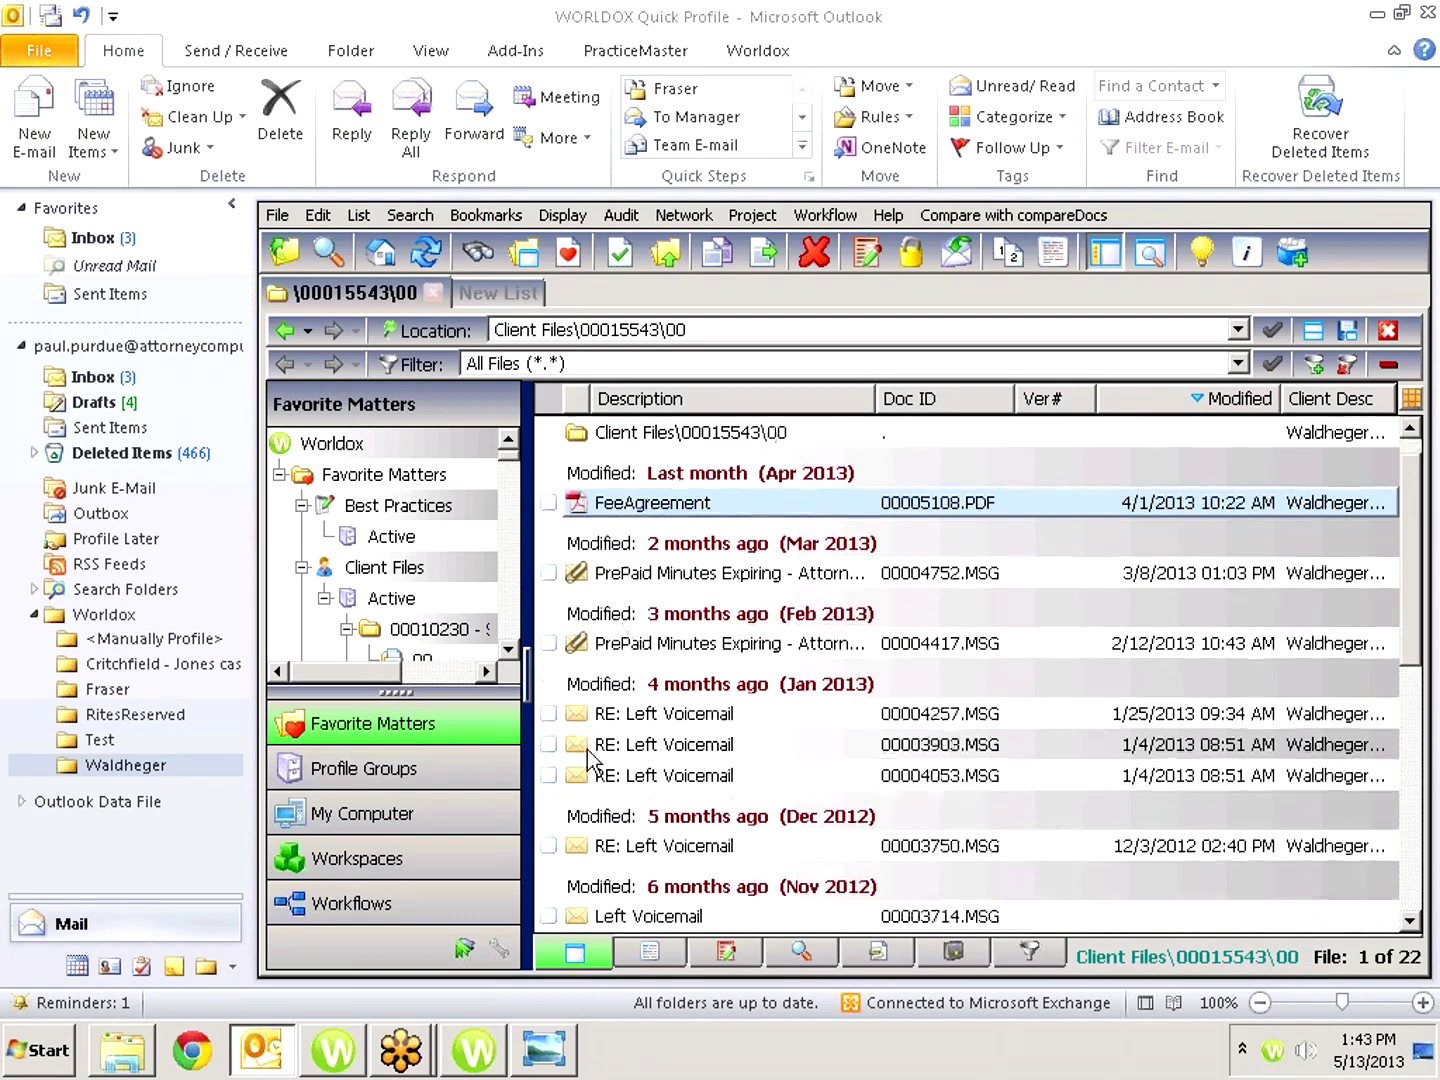
pyautogui.scroll(-5, 598, 775)
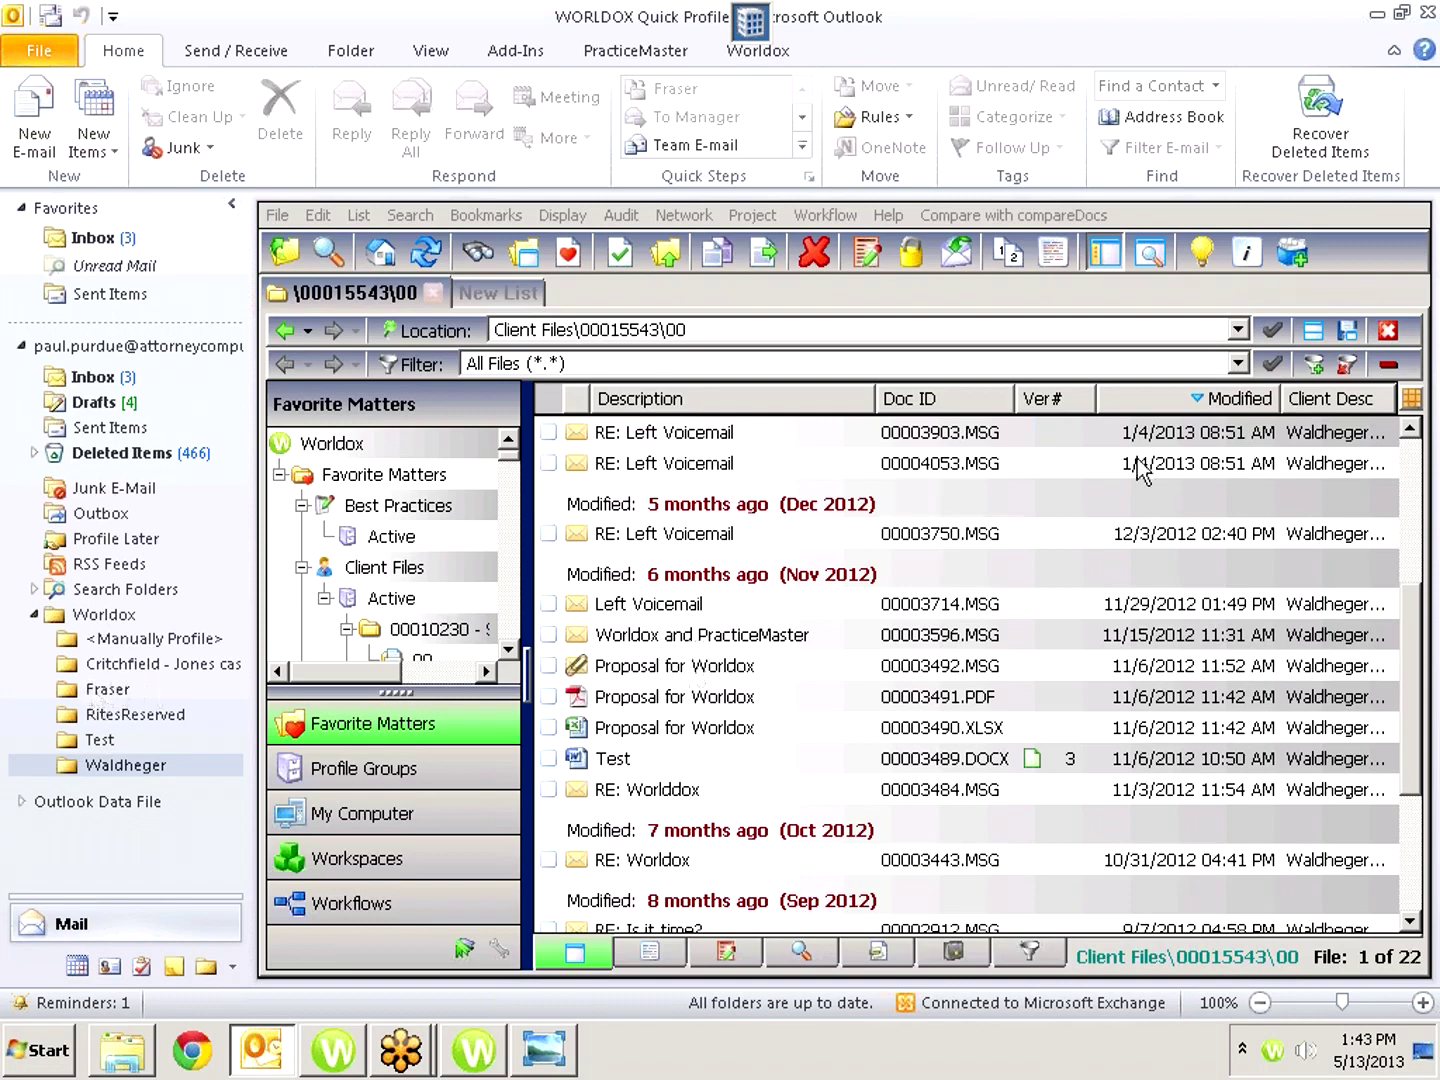
pyautogui.click(1428, 14)
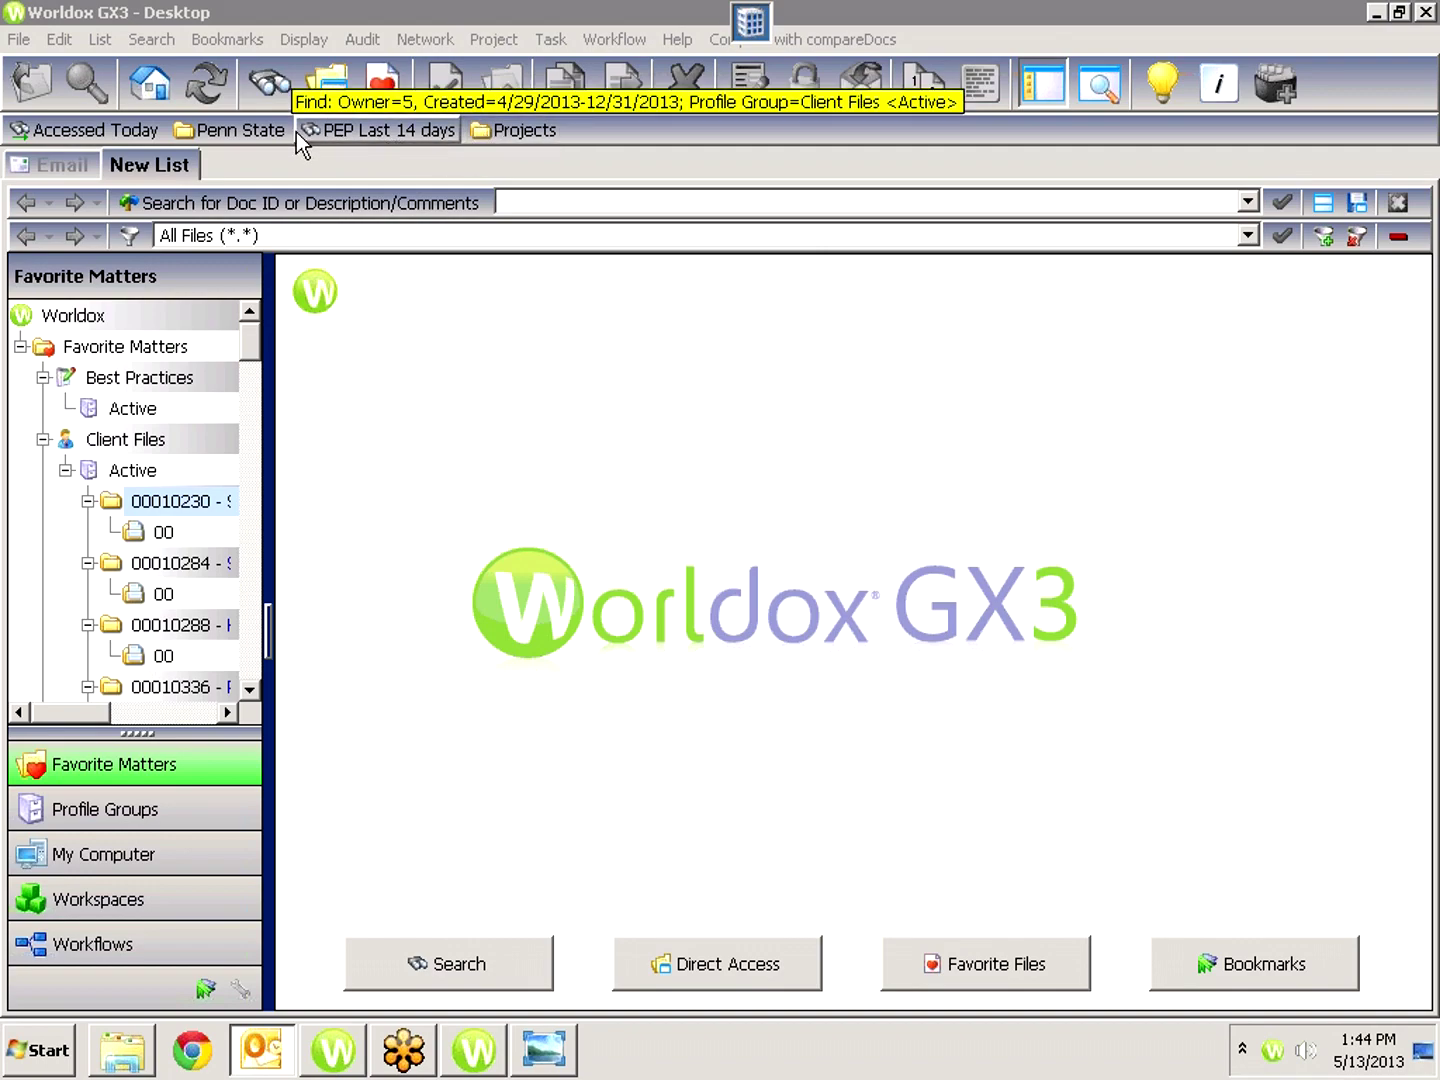
# View the bookmarks Penn State, Accessed Today, PEP Last 14 days with its preset search, and Projects in turn.
pyautogui.click(249, 130)
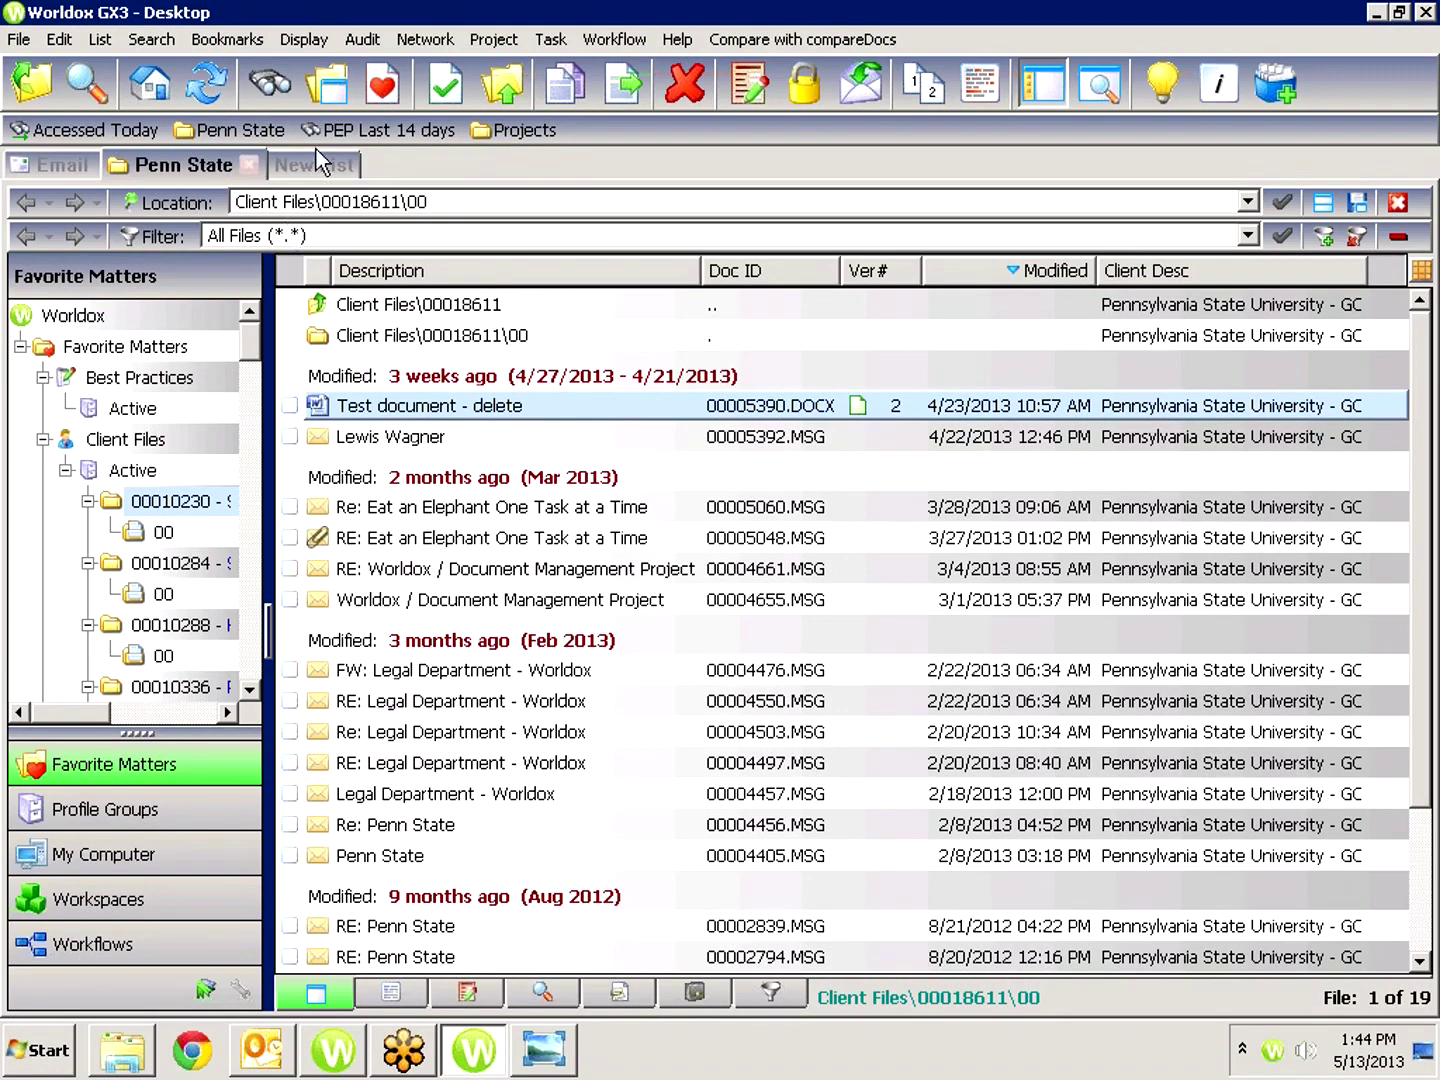
pyautogui.click(104, 131)
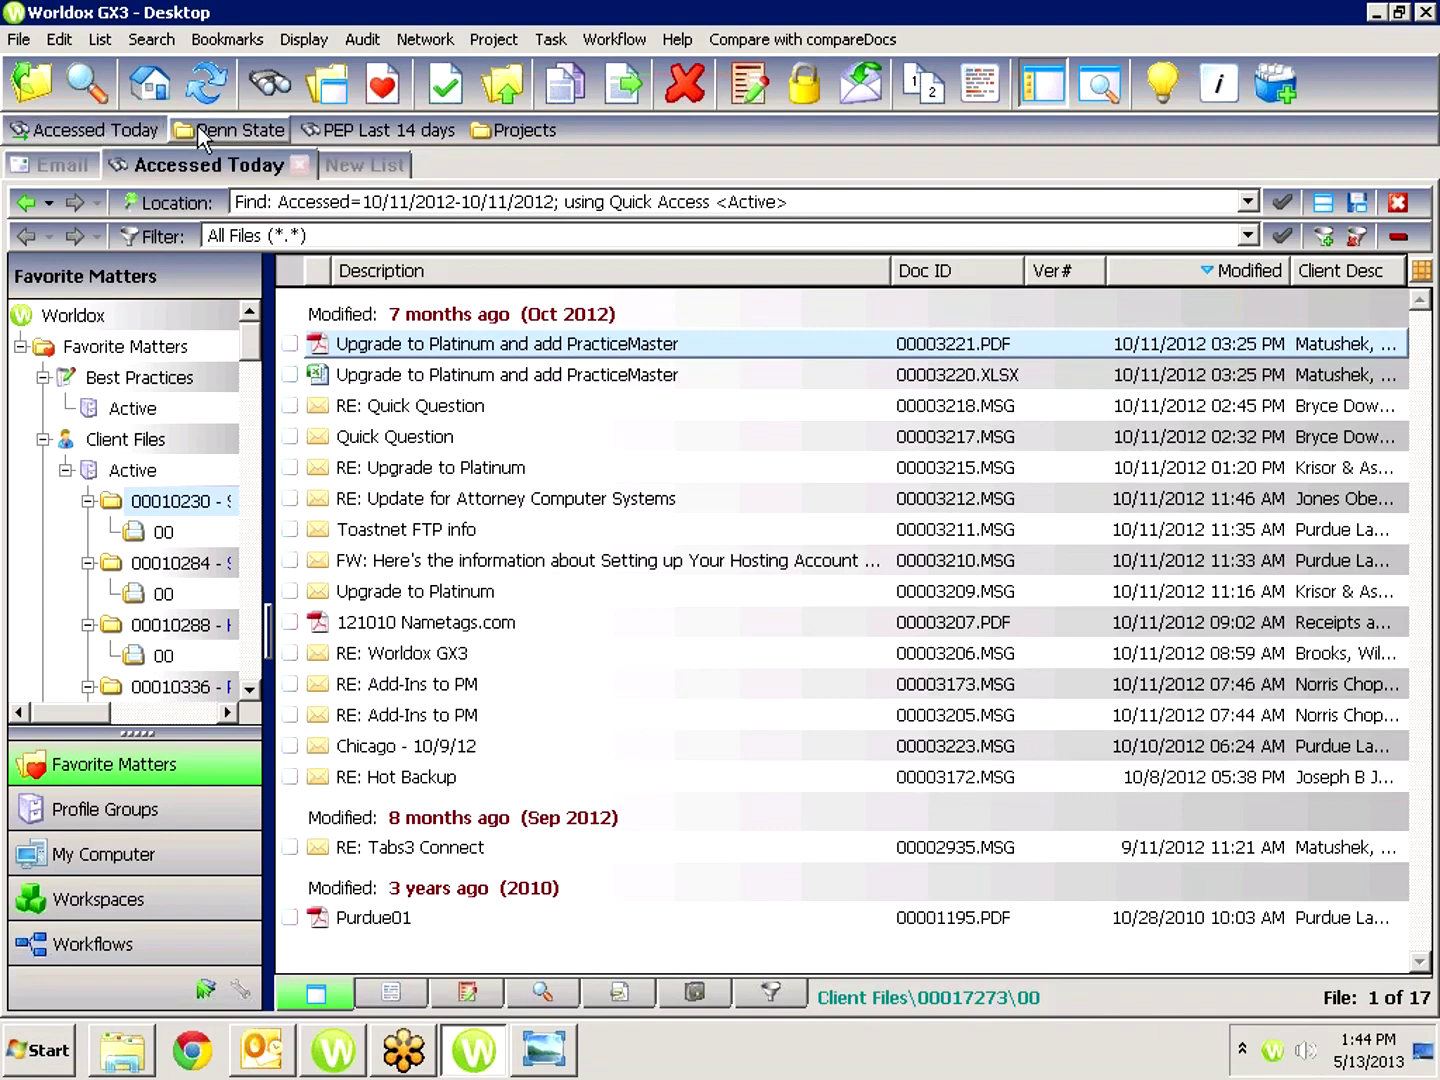
pyautogui.click(372, 130)
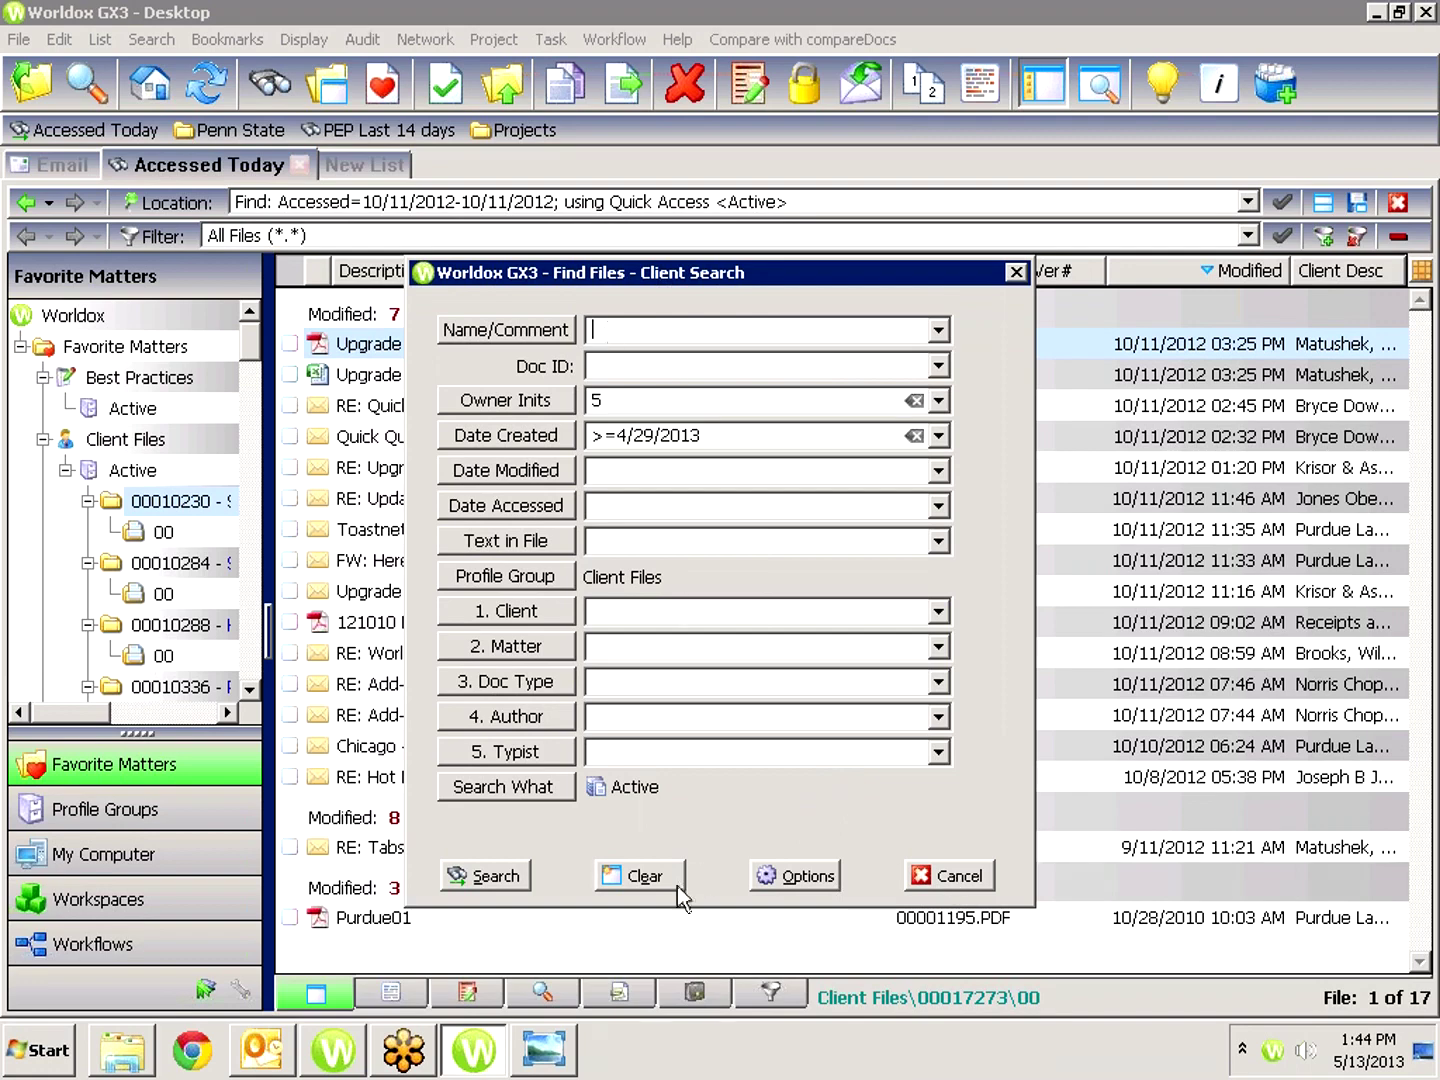
pyautogui.click(510, 882)
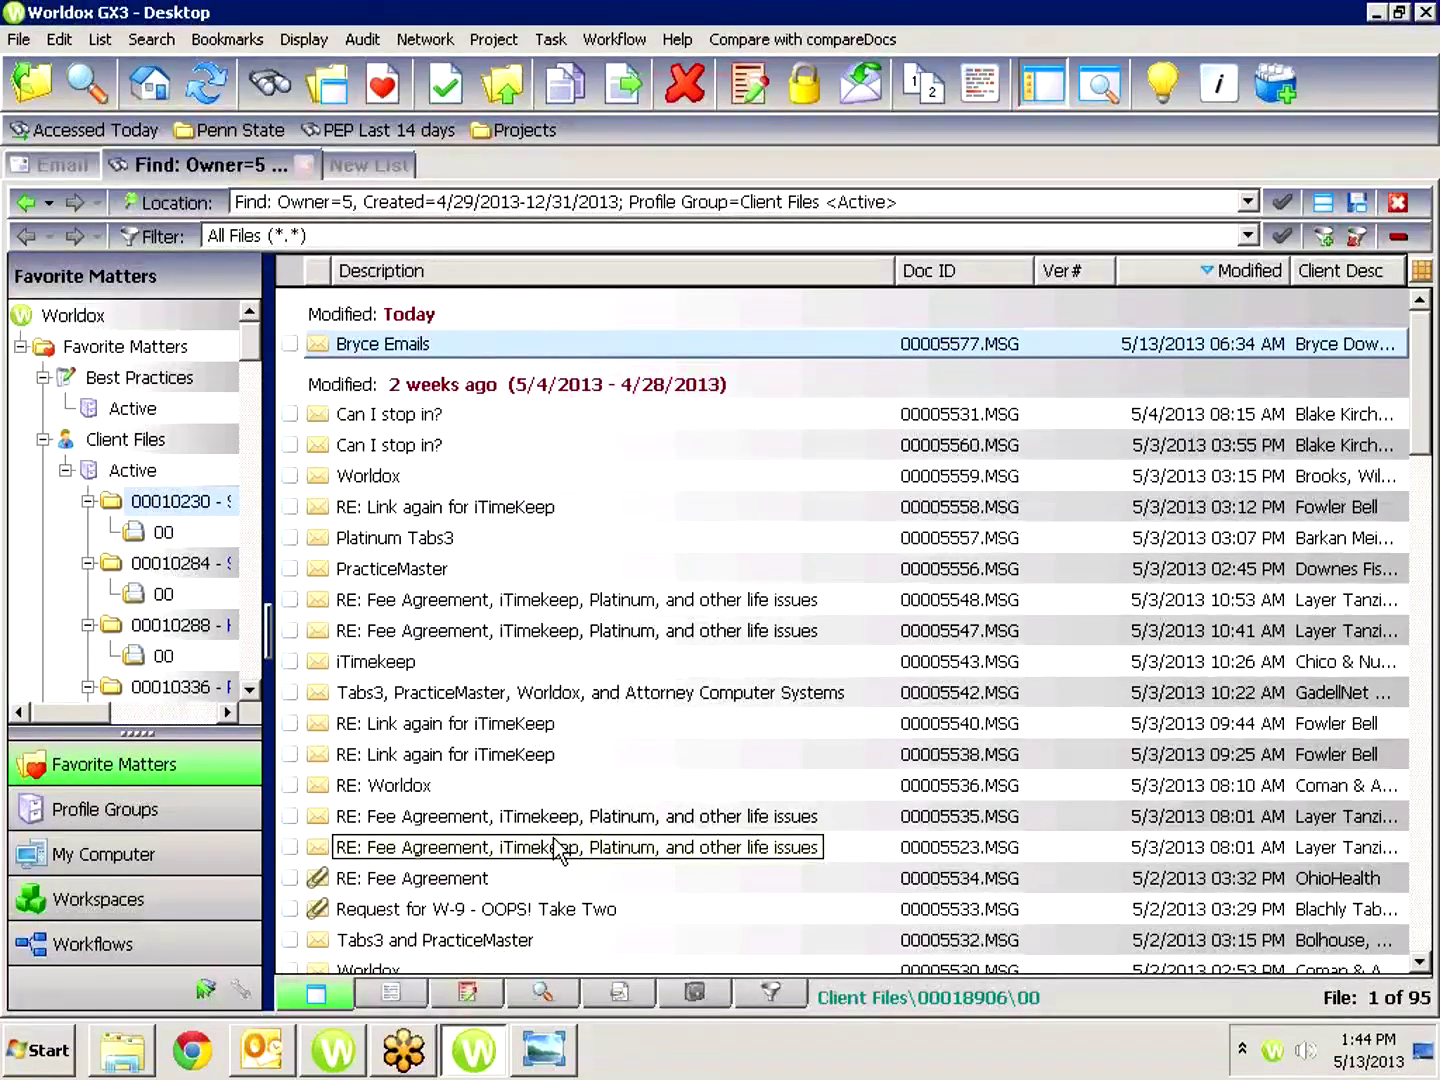
pyautogui.click(528, 131)
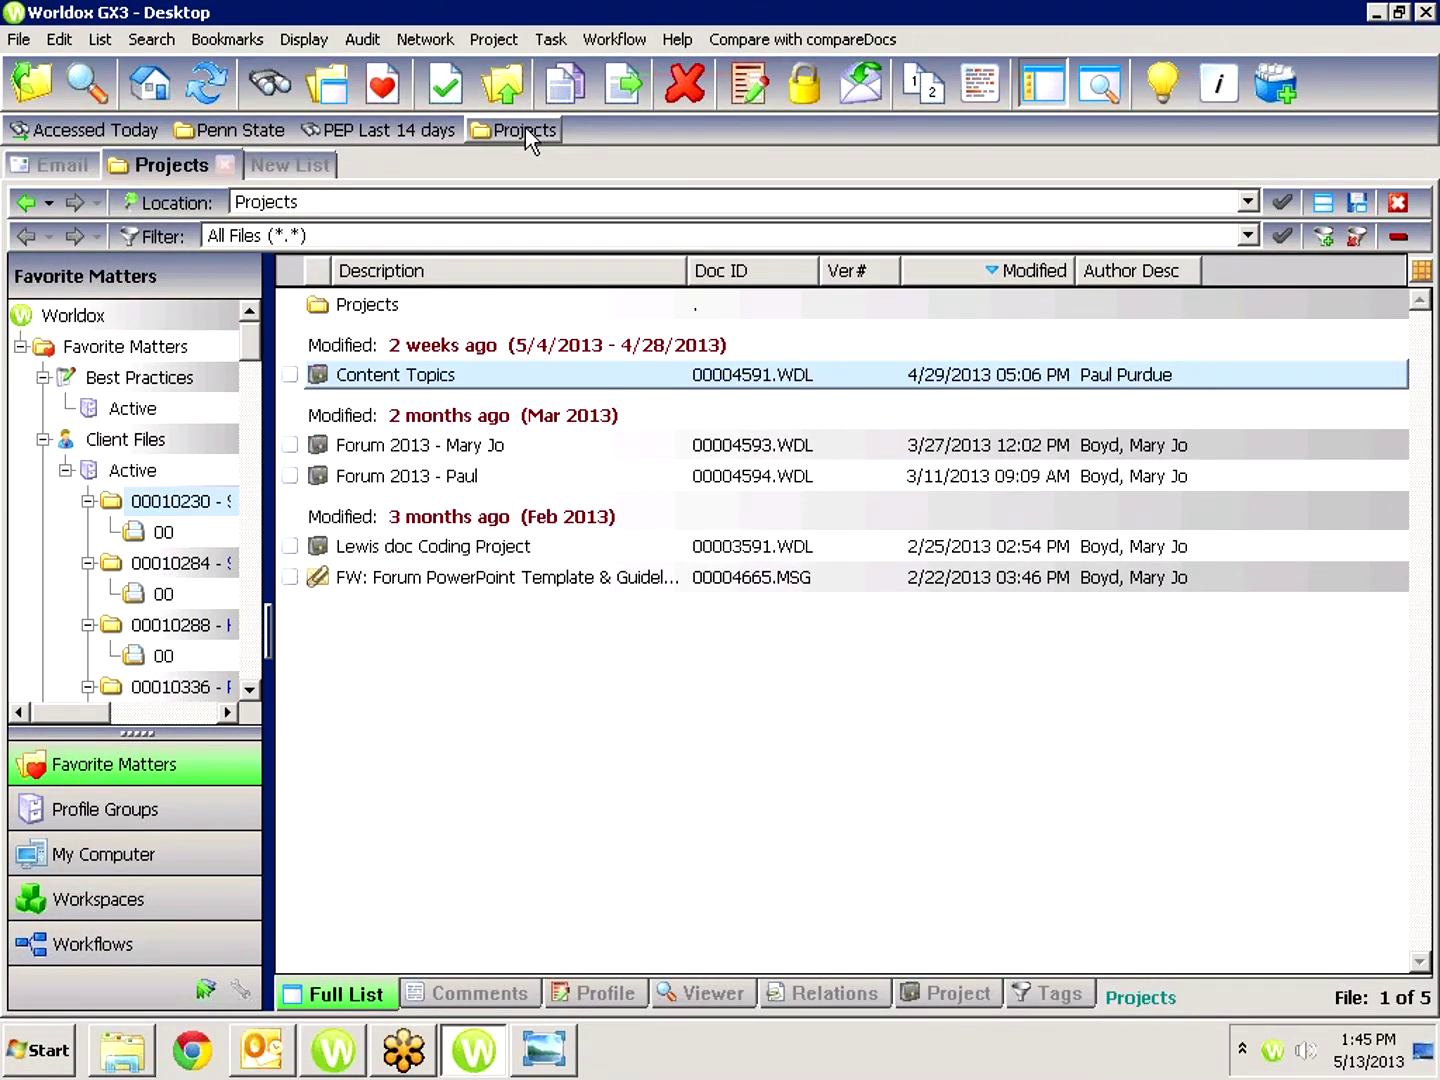
# List the active Client Files documents of Purdue Law Offices, LLC for matter 00 through Direct Access.
pyautogui.click(337, 94)
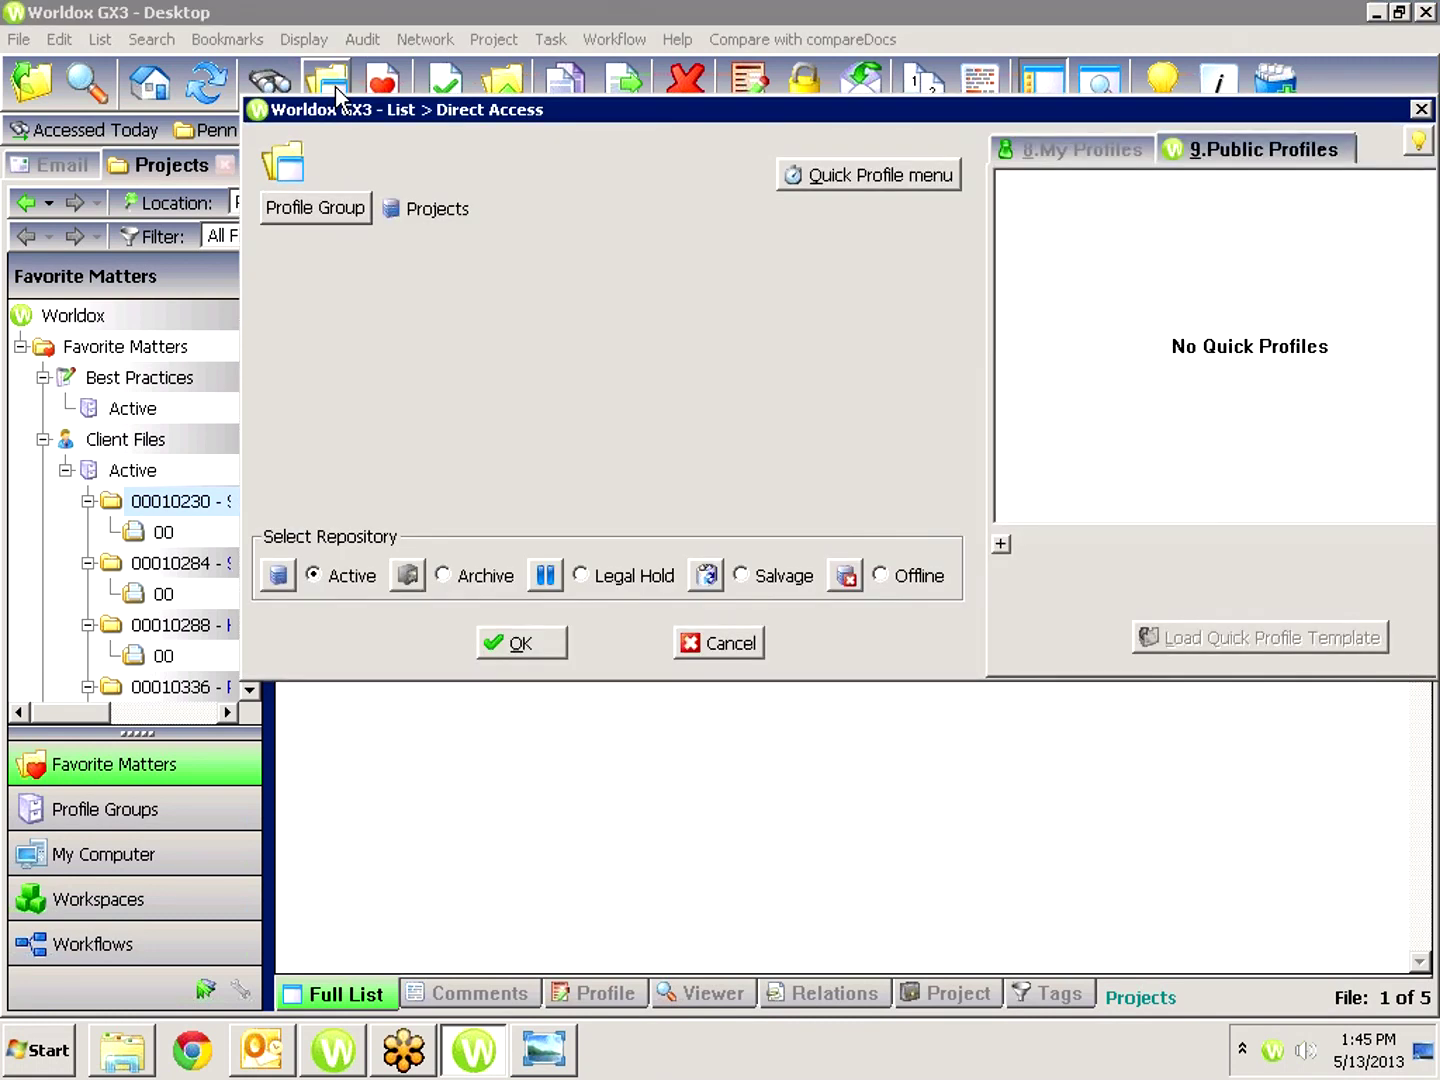
pyautogui.click(330, 210)
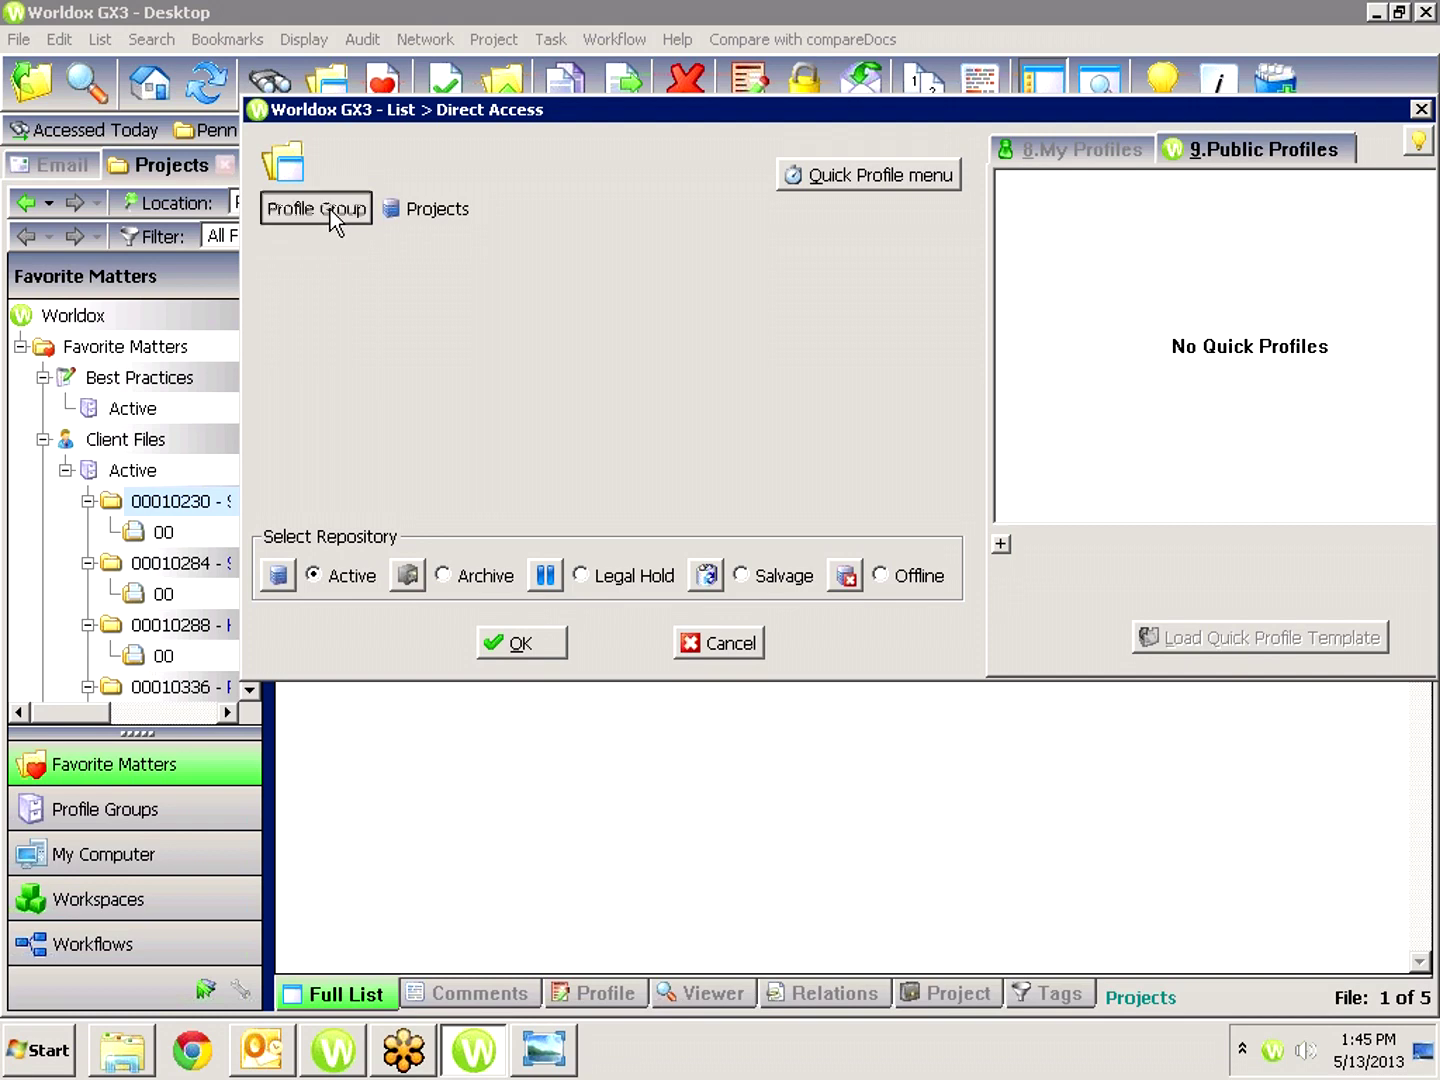
pyautogui.doubleClick(697, 372)
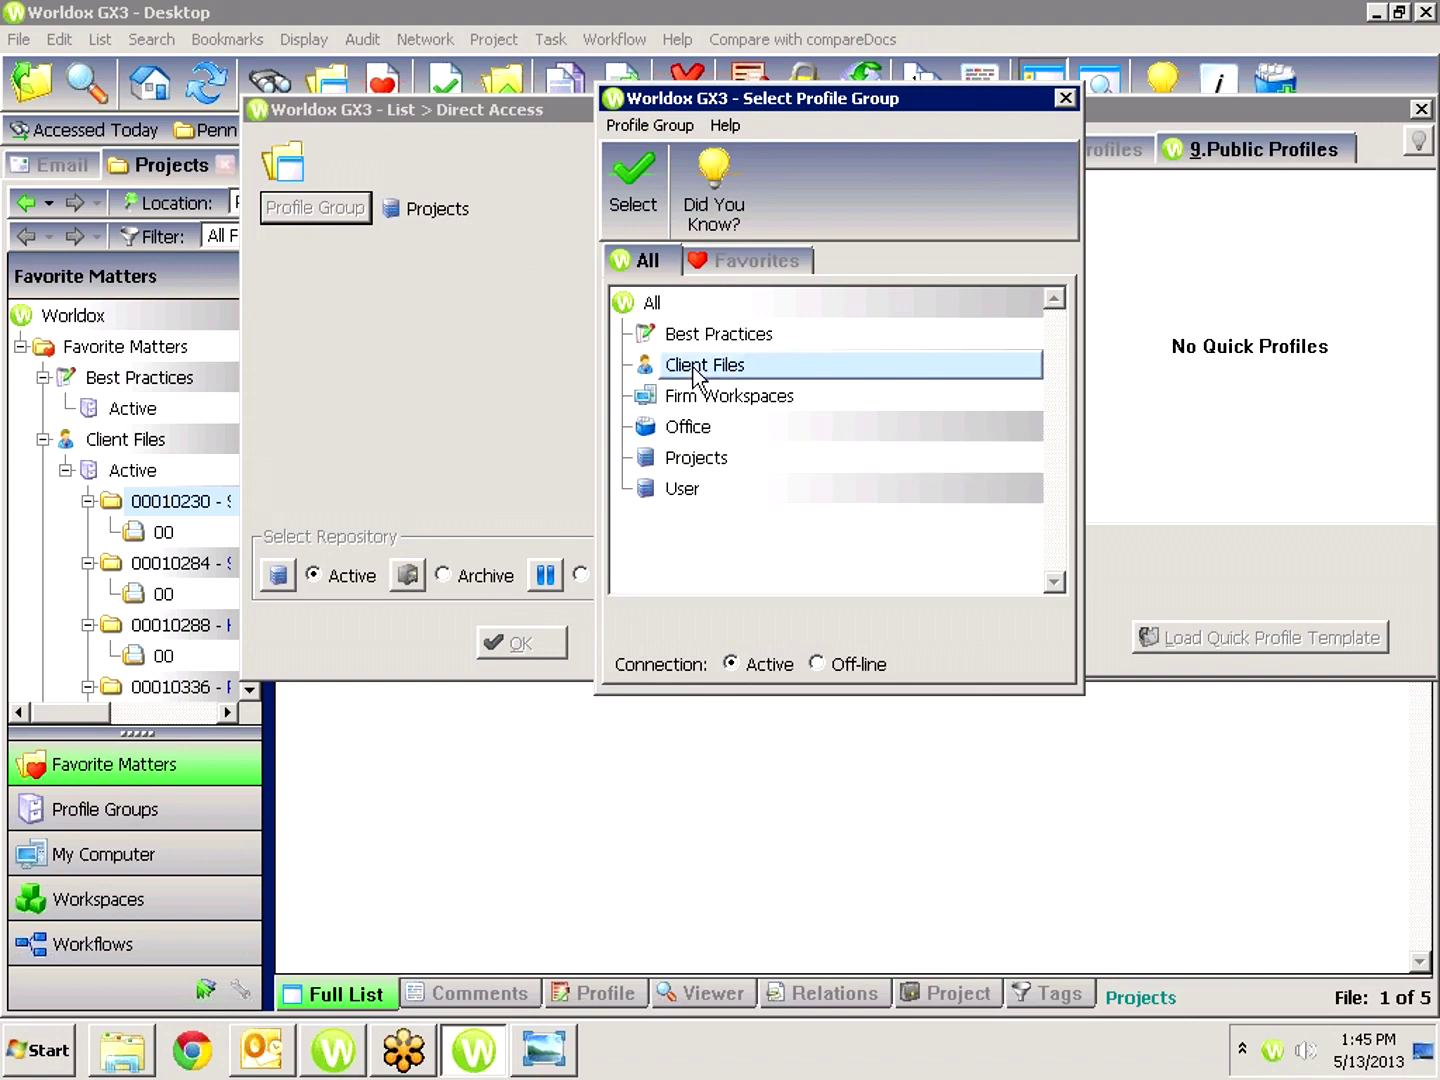
pyautogui.click(320, 250)
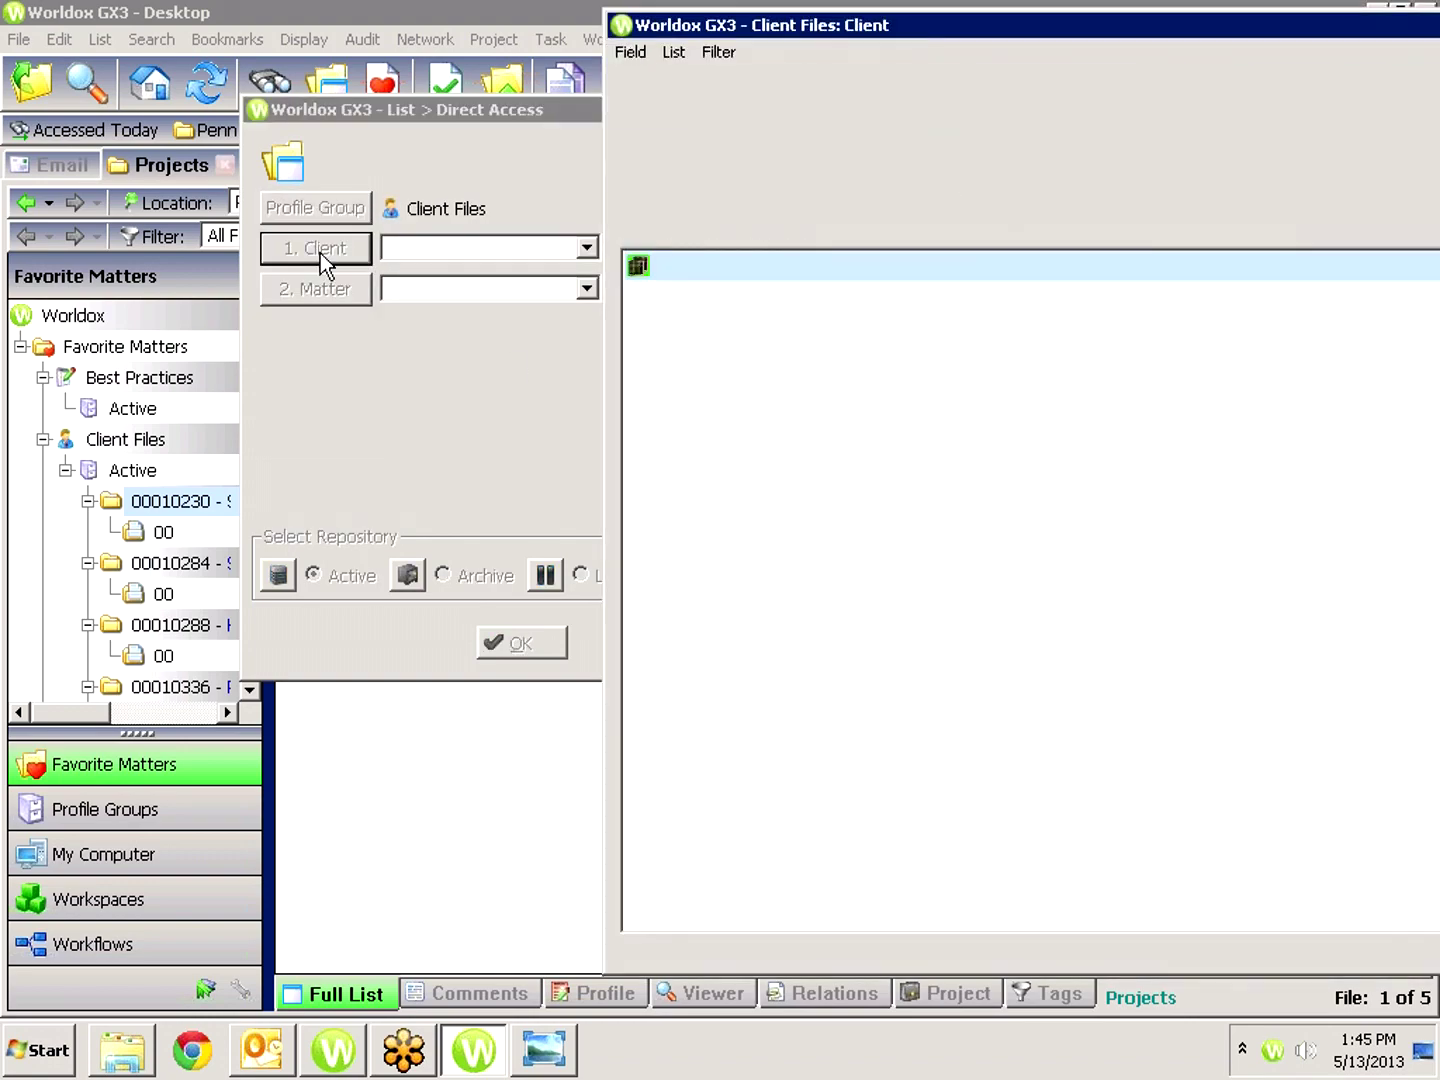
pyautogui.write('purdue')
pyautogui.press('Return')
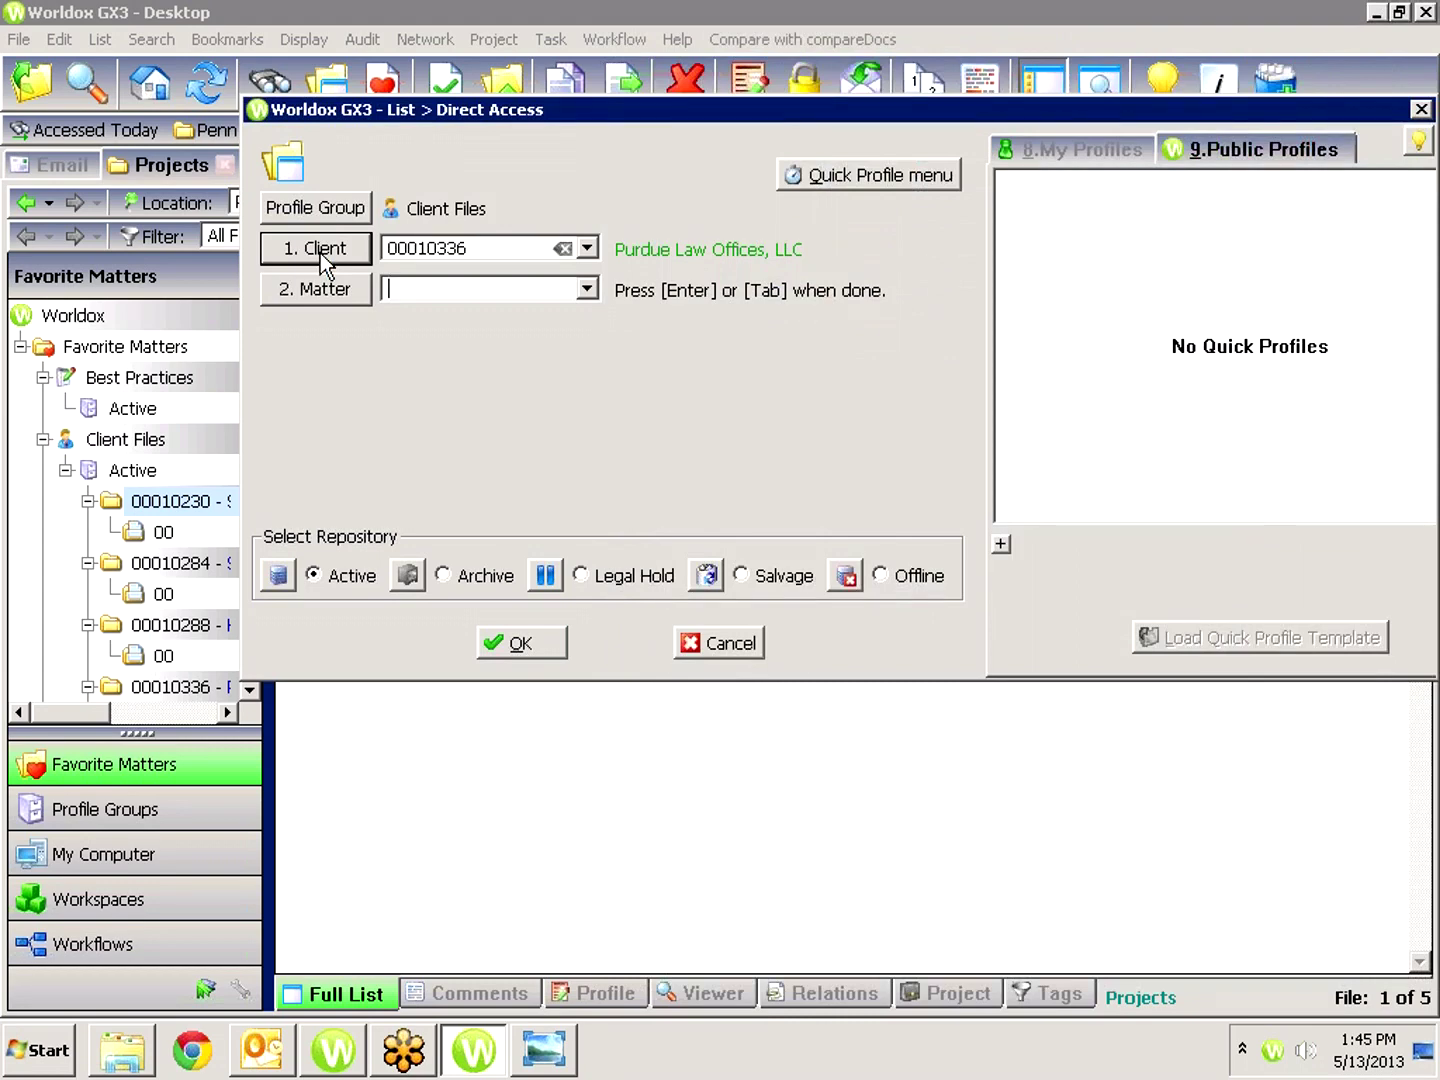
pyautogui.write('00')
pyautogui.press('Tab')
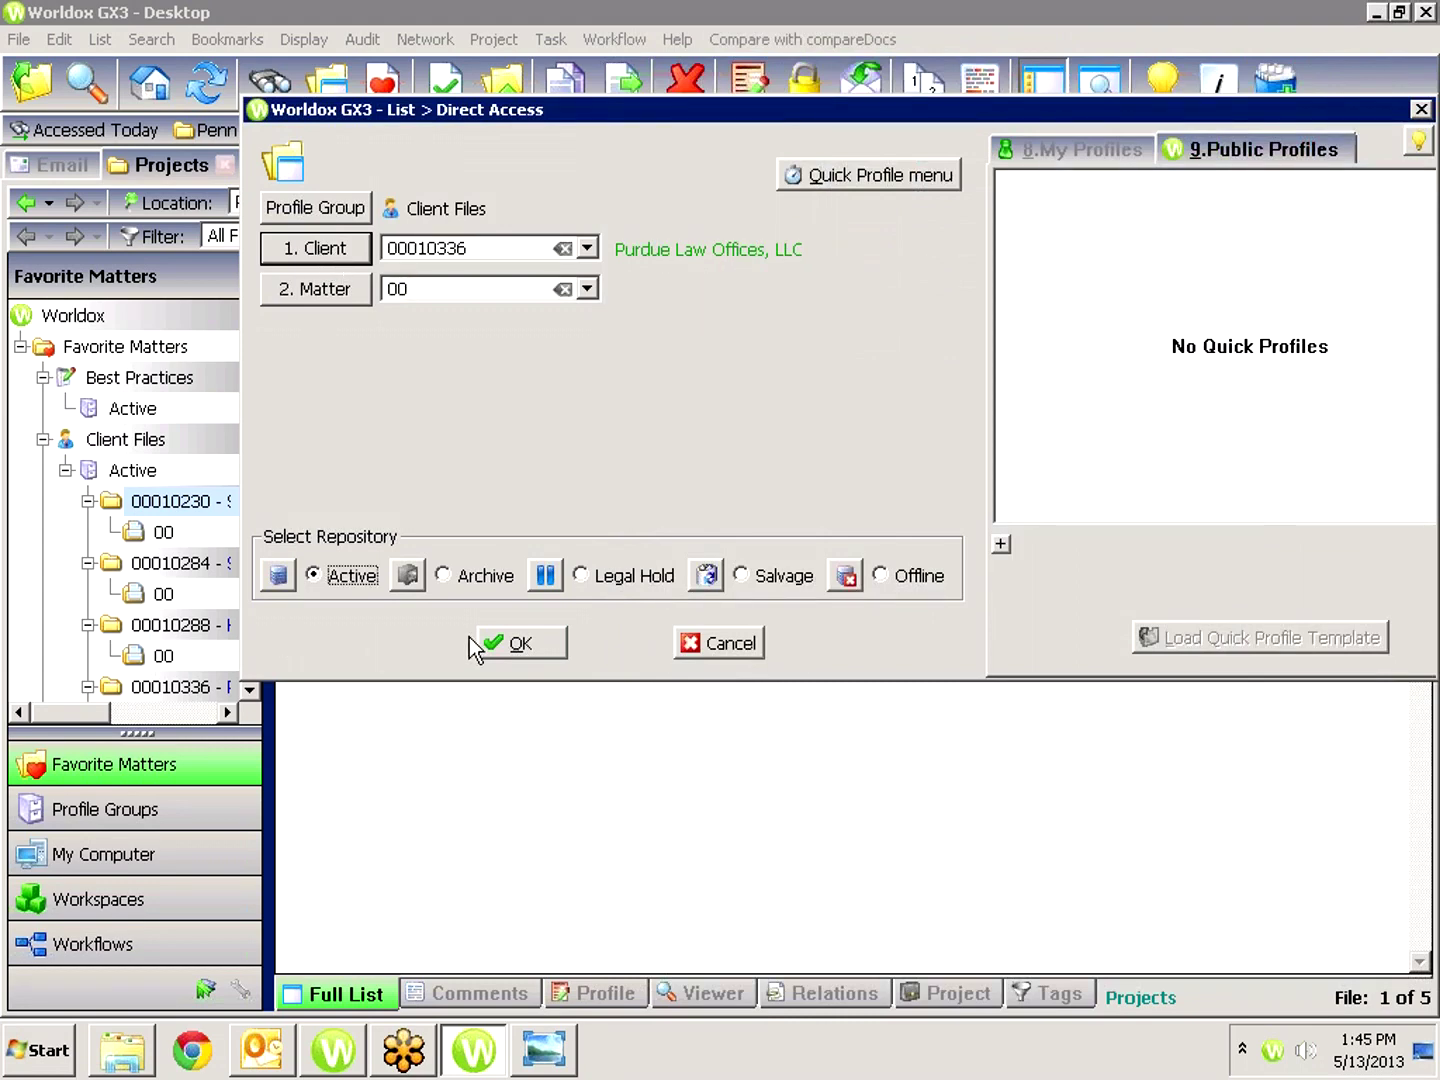
pyautogui.click(497, 636)
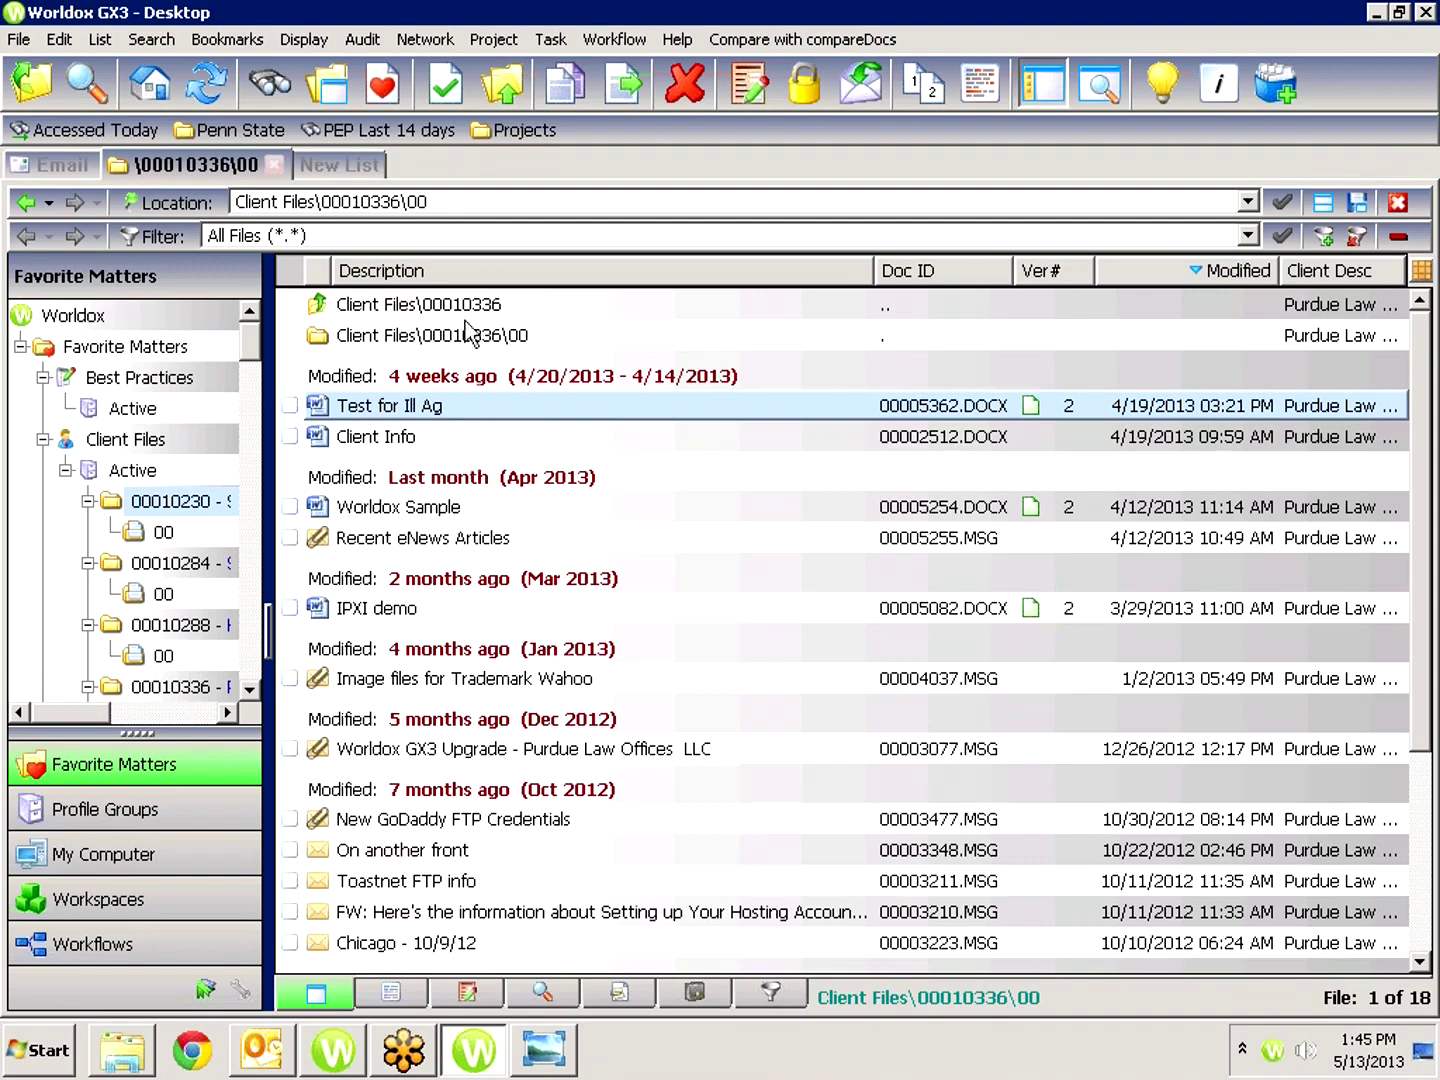
# Try to add the open client list as a personal bookmark named Purdue Law, then dismiss the bookmark dialog.
pyautogui.click(229, 41)
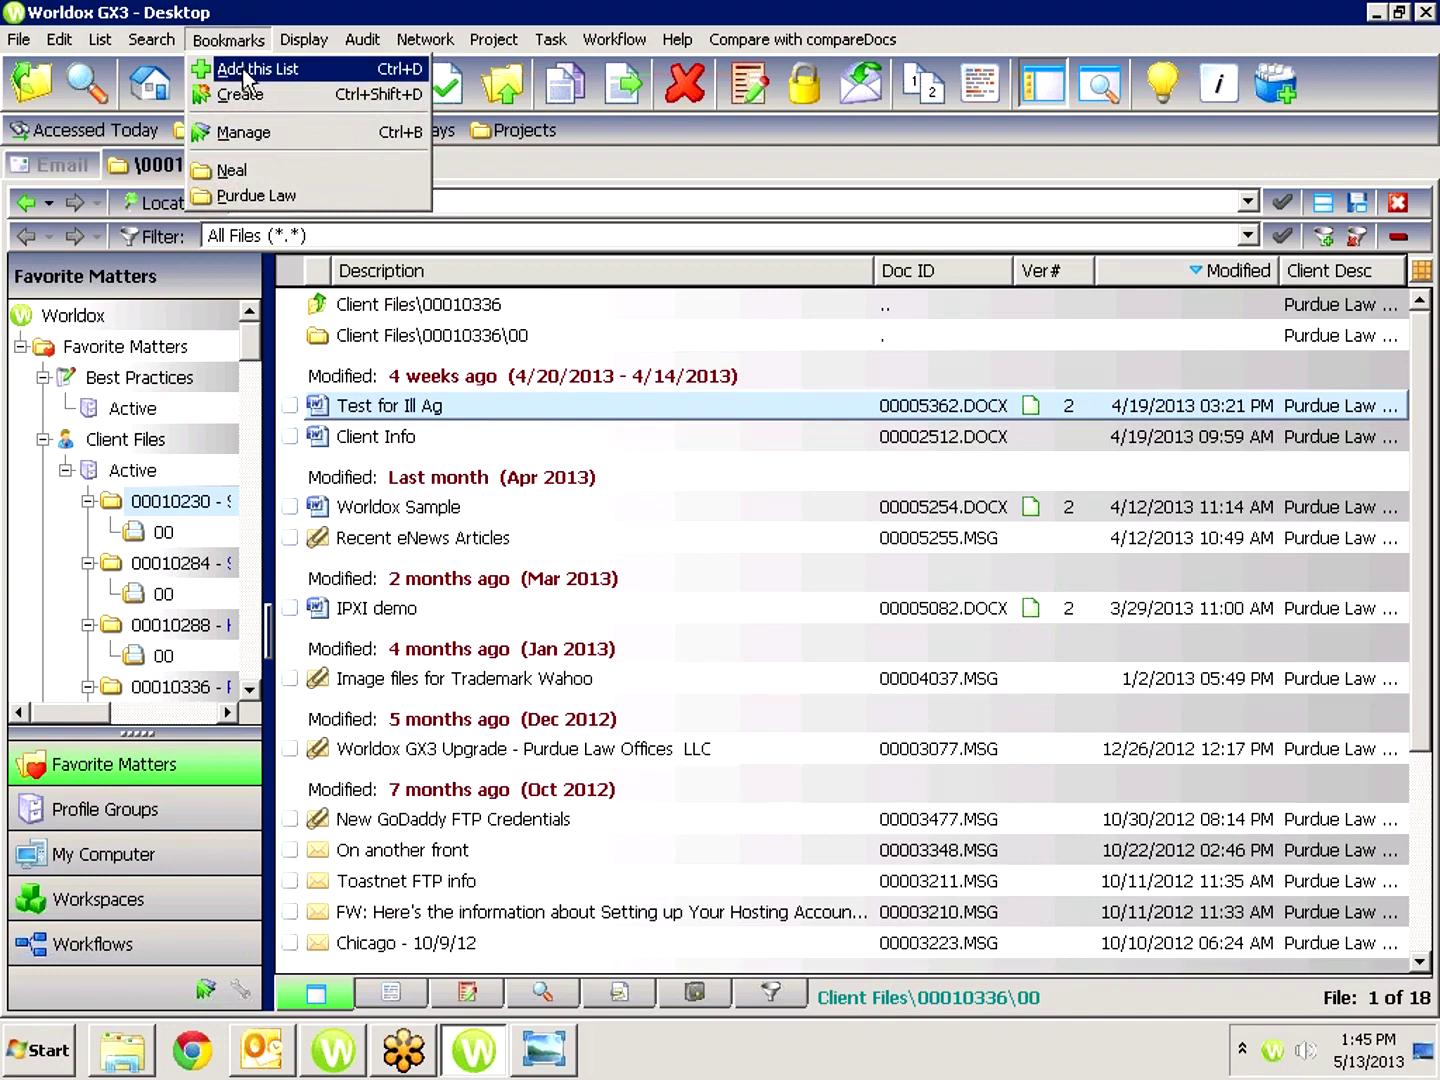
pyautogui.click(247, 78)
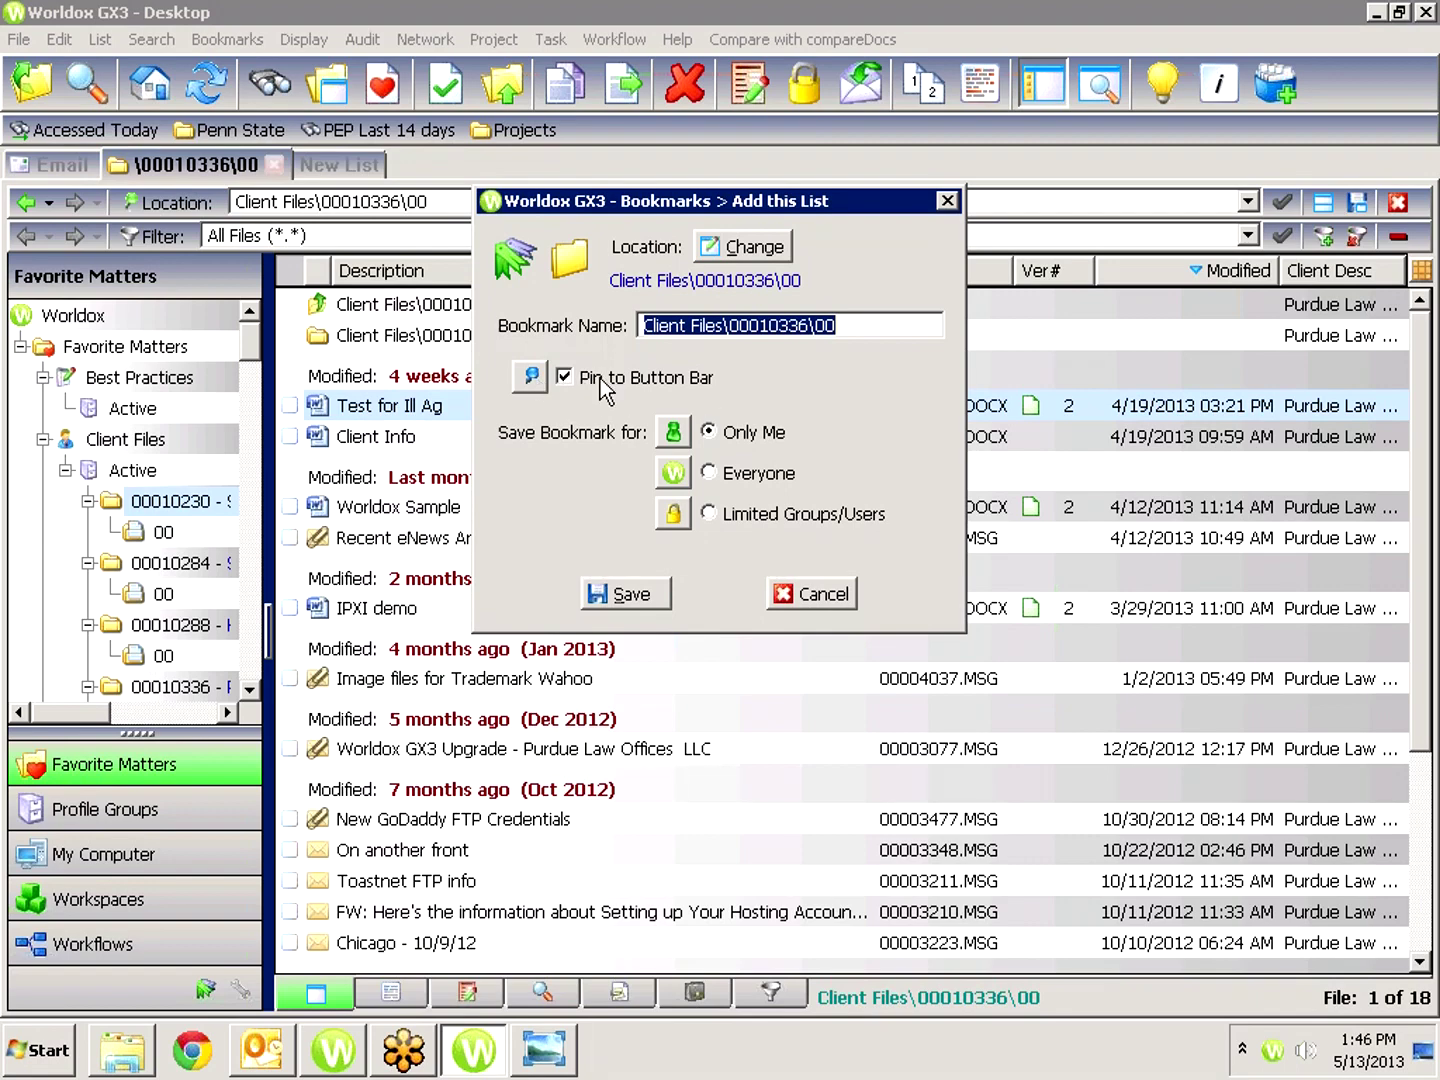
pyautogui.moveTo(877, 325); pyautogui.dragTo(617, 332)
pyautogui.moveTo(724, 330); pyautogui.dragTo(570, 332)
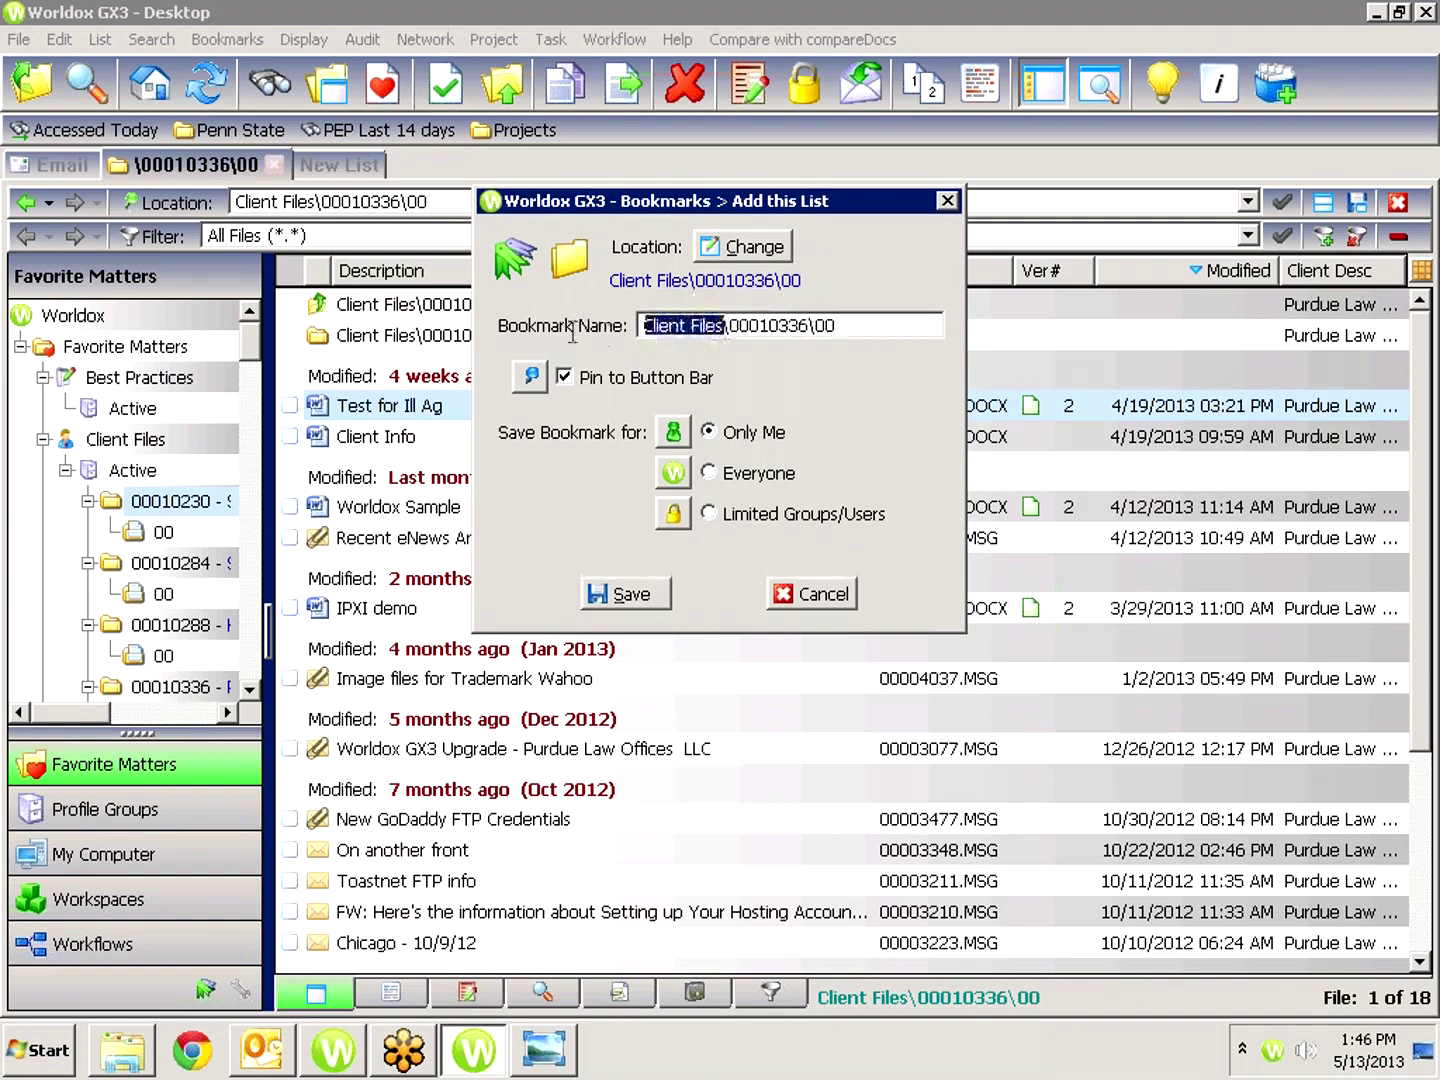
pyautogui.moveTo(809, 330); pyautogui.dragTo(731, 338)
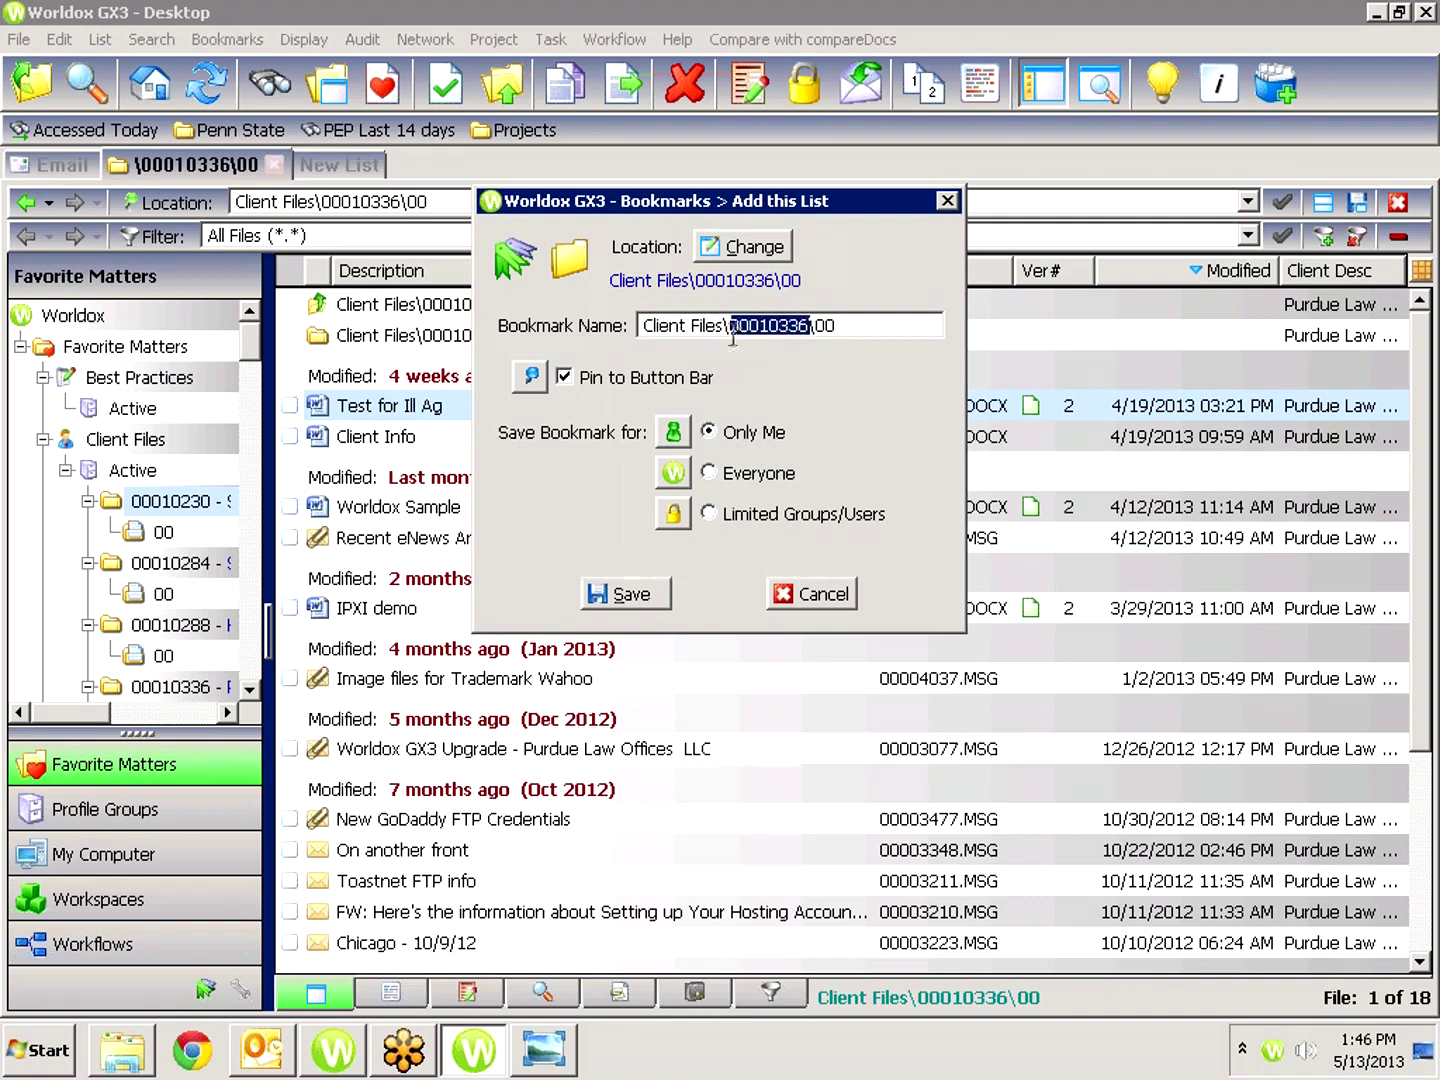
pyautogui.click(839, 325)
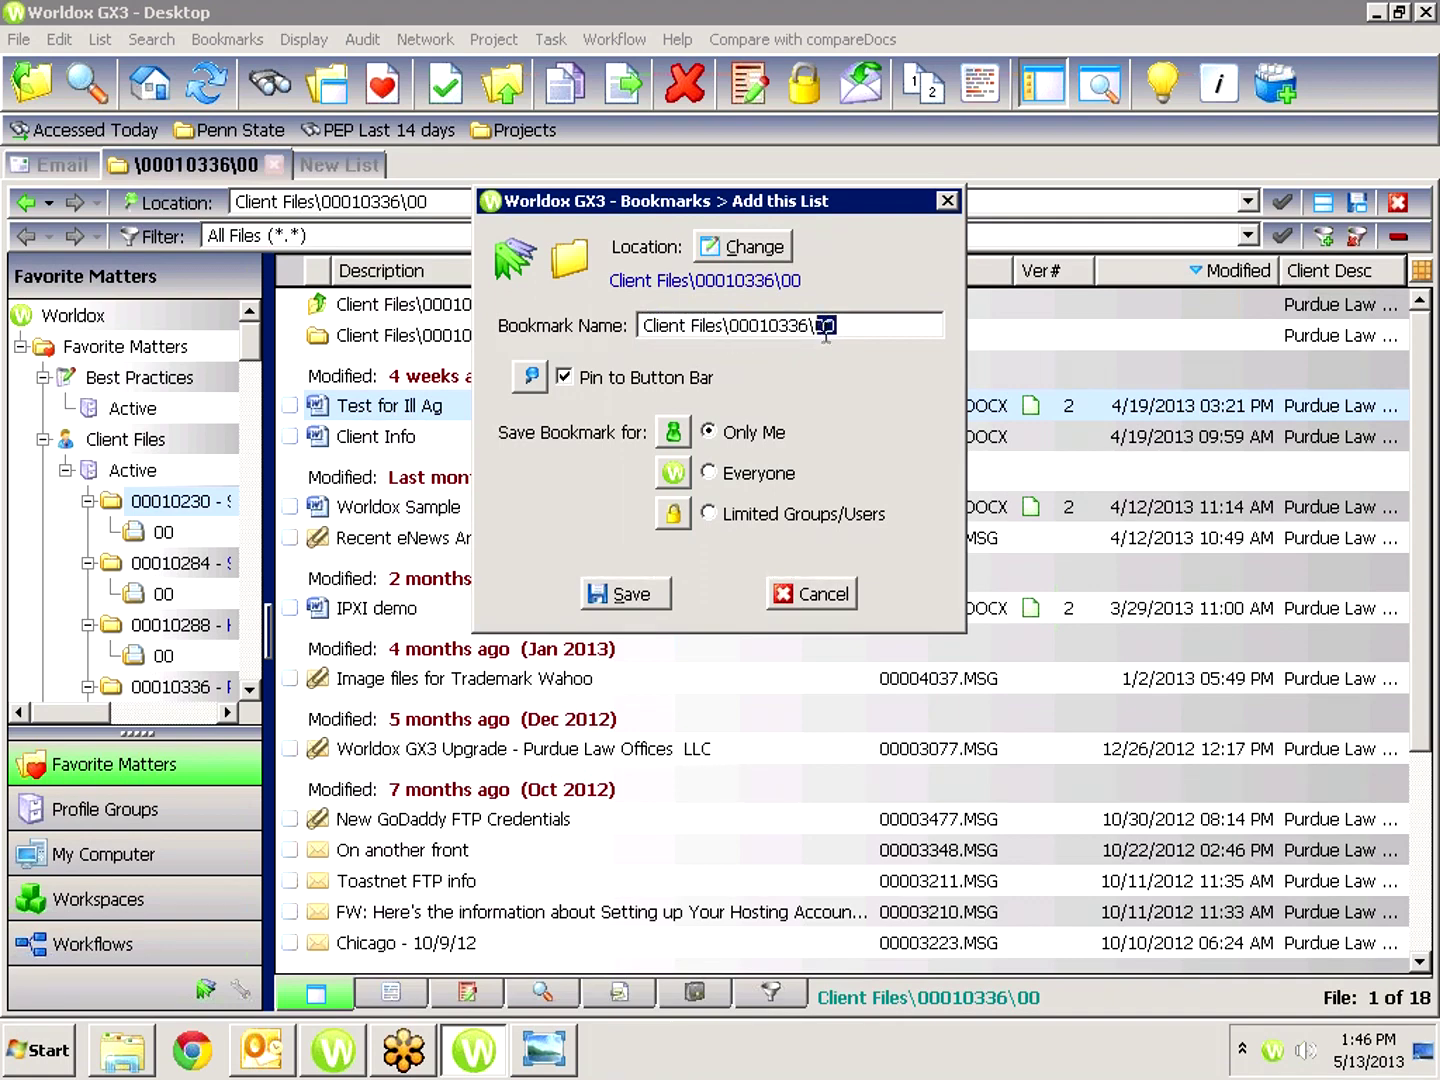
pyautogui.moveTo(845, 326); pyautogui.dragTo(640, 327)
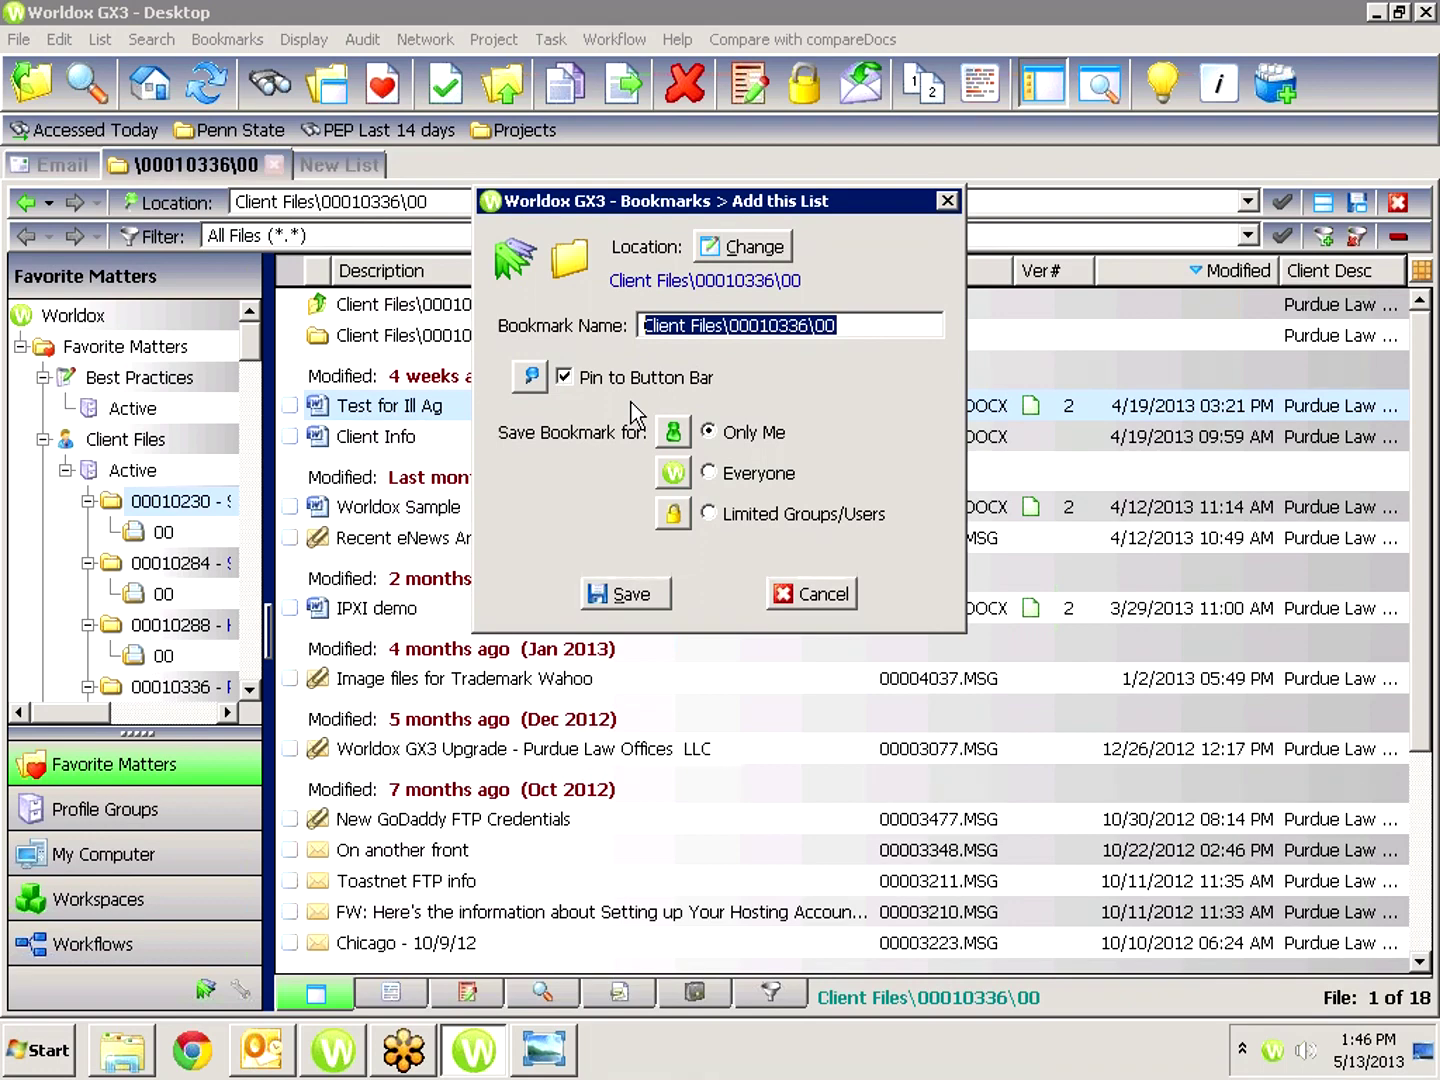
pyautogui.write('Purdue Law')
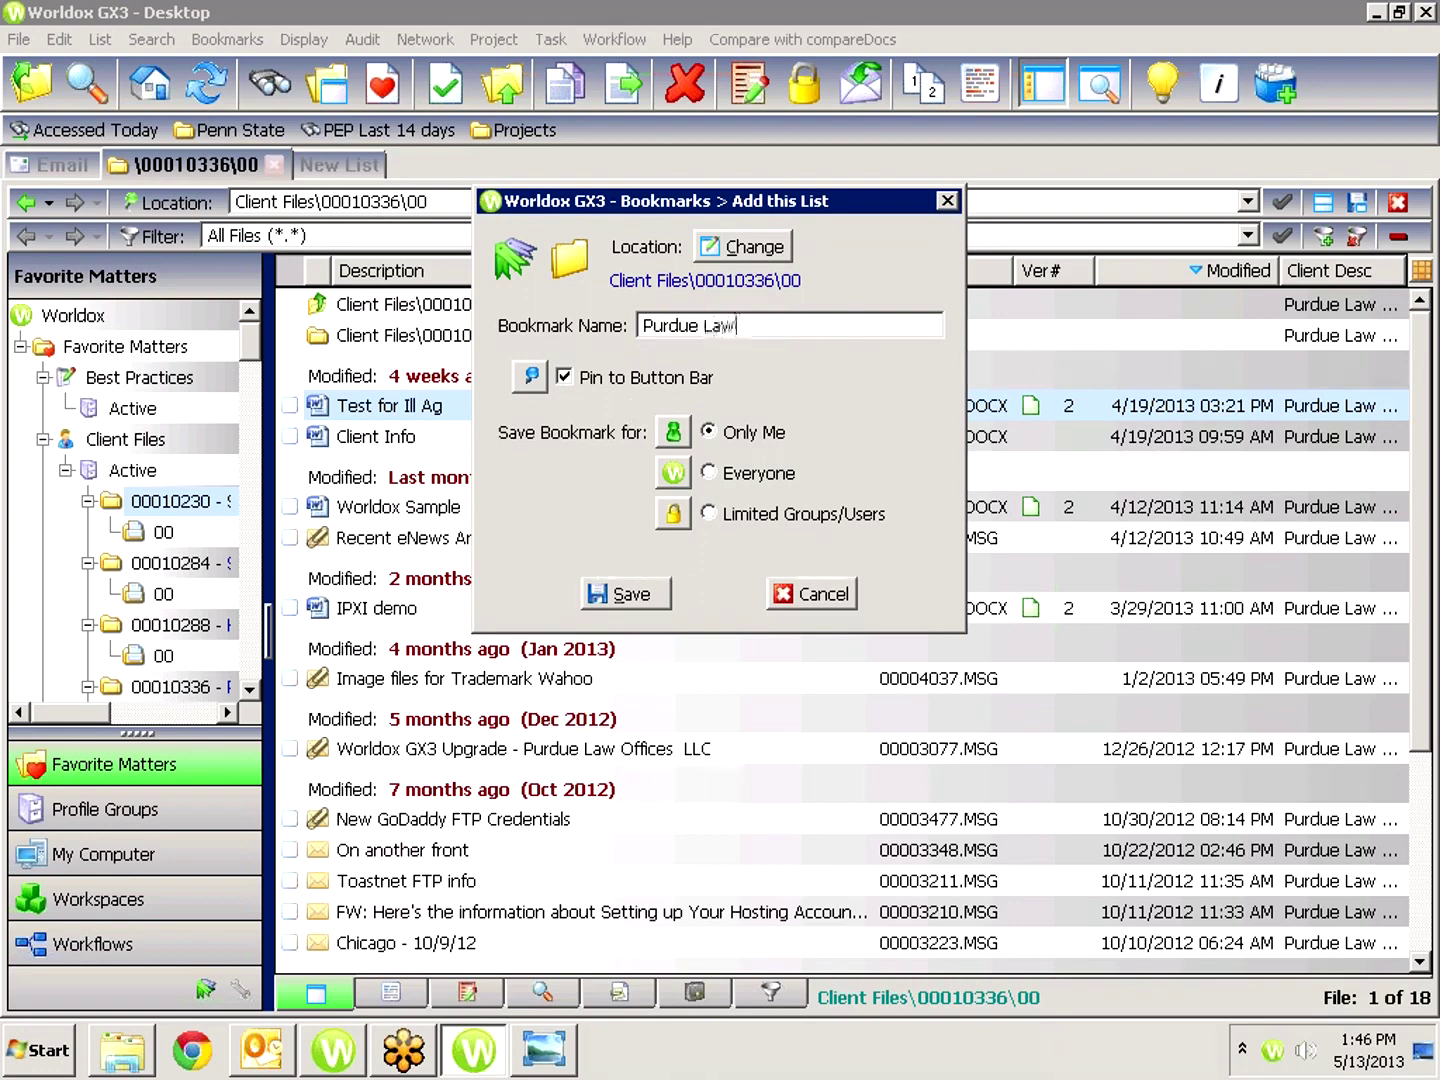
pyautogui.click(630, 598)
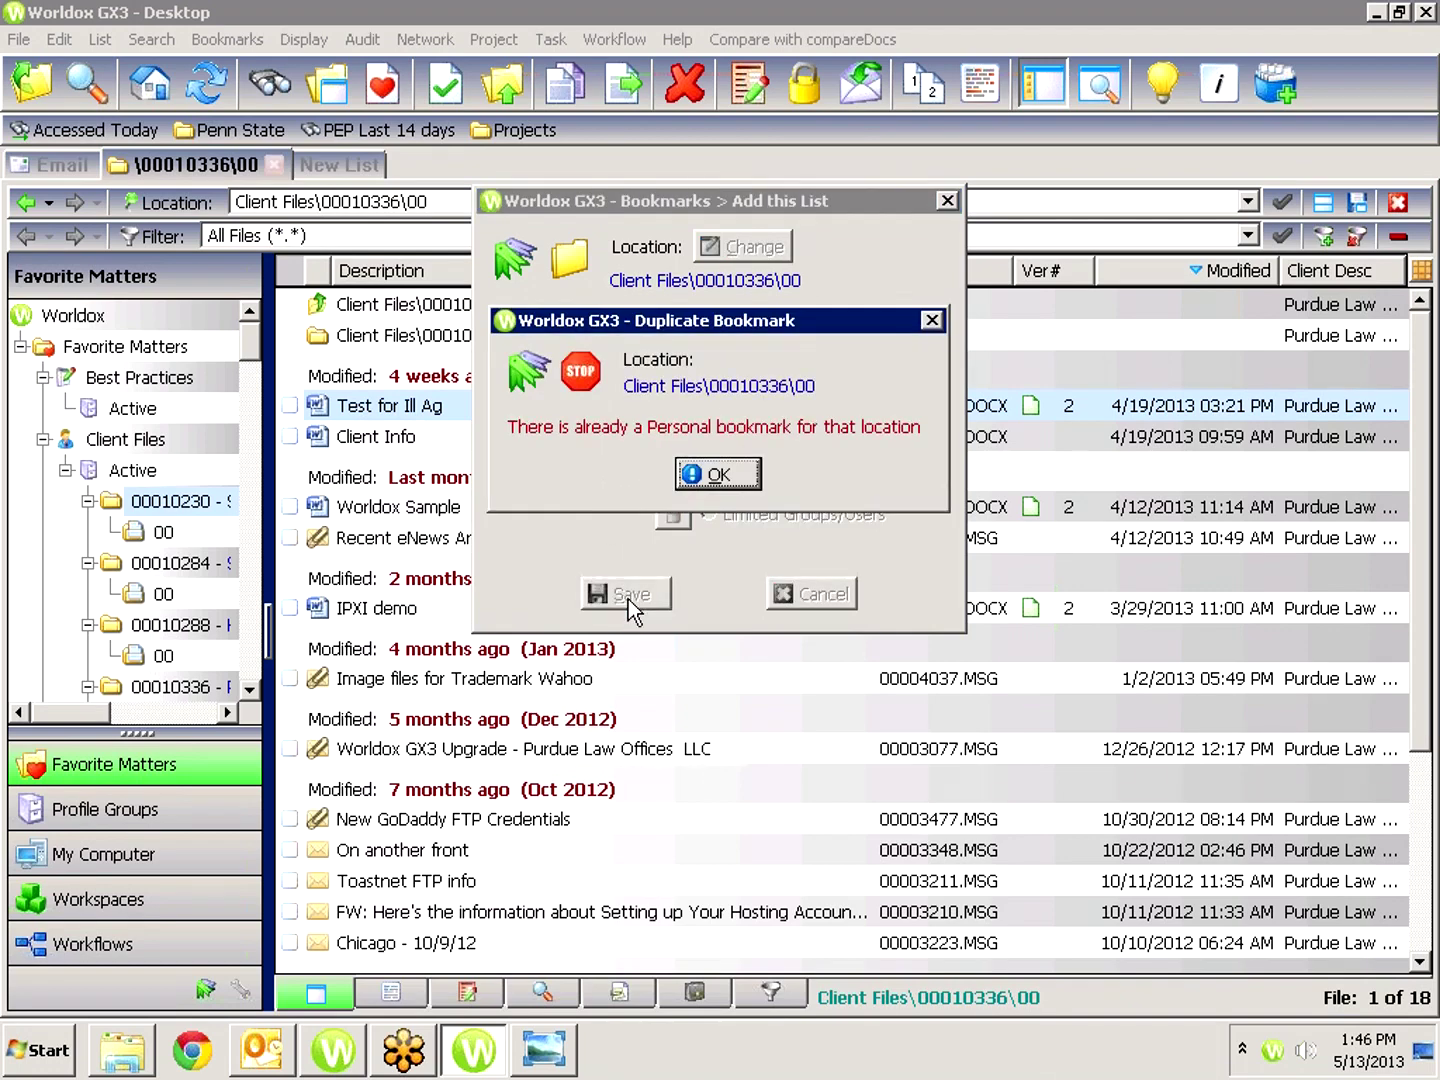
pyautogui.click(724, 476)
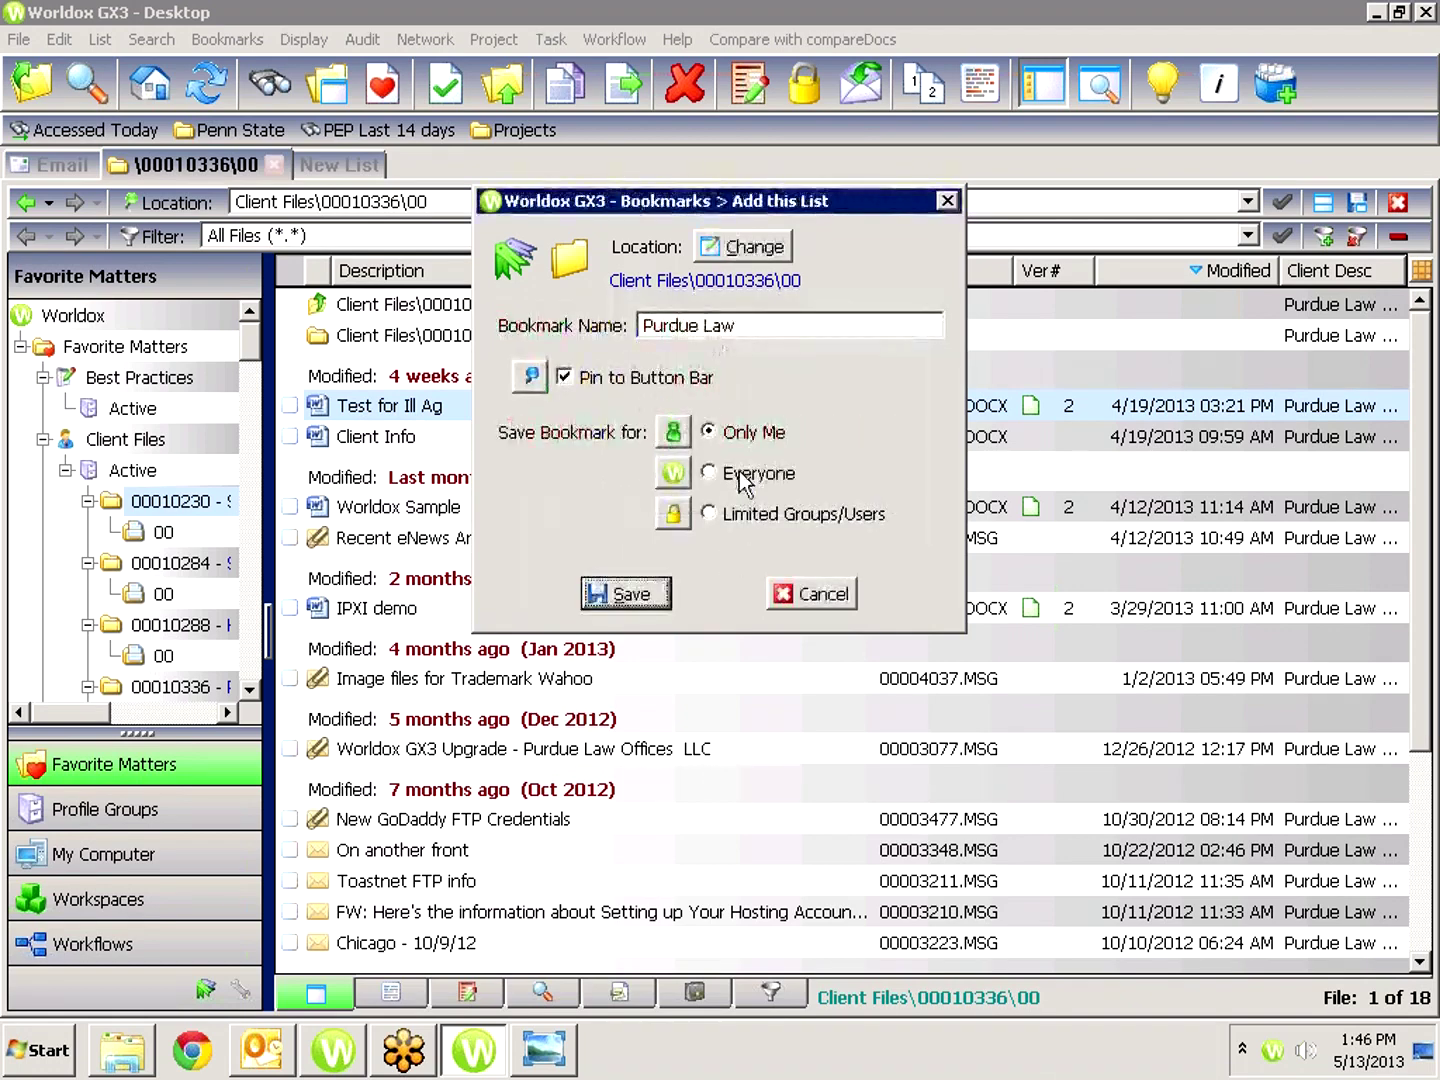
pyautogui.click(810, 597)
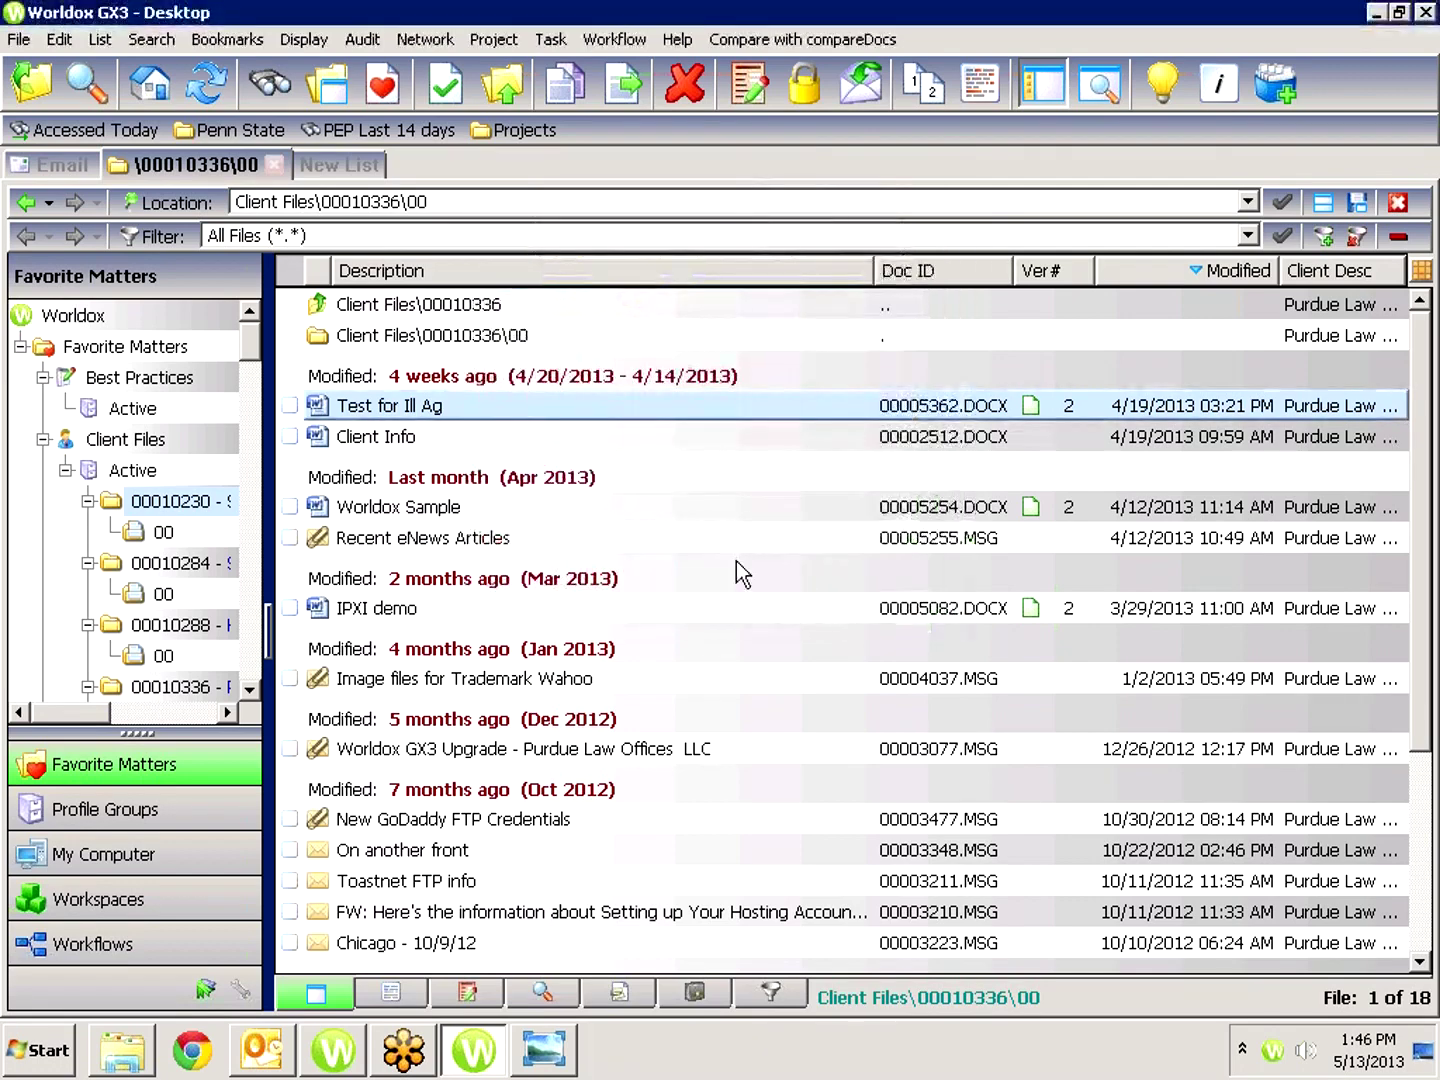
# Delete the existing Purdue Law bookmark and close the bookmark manager.
pyautogui.click(236, 40)
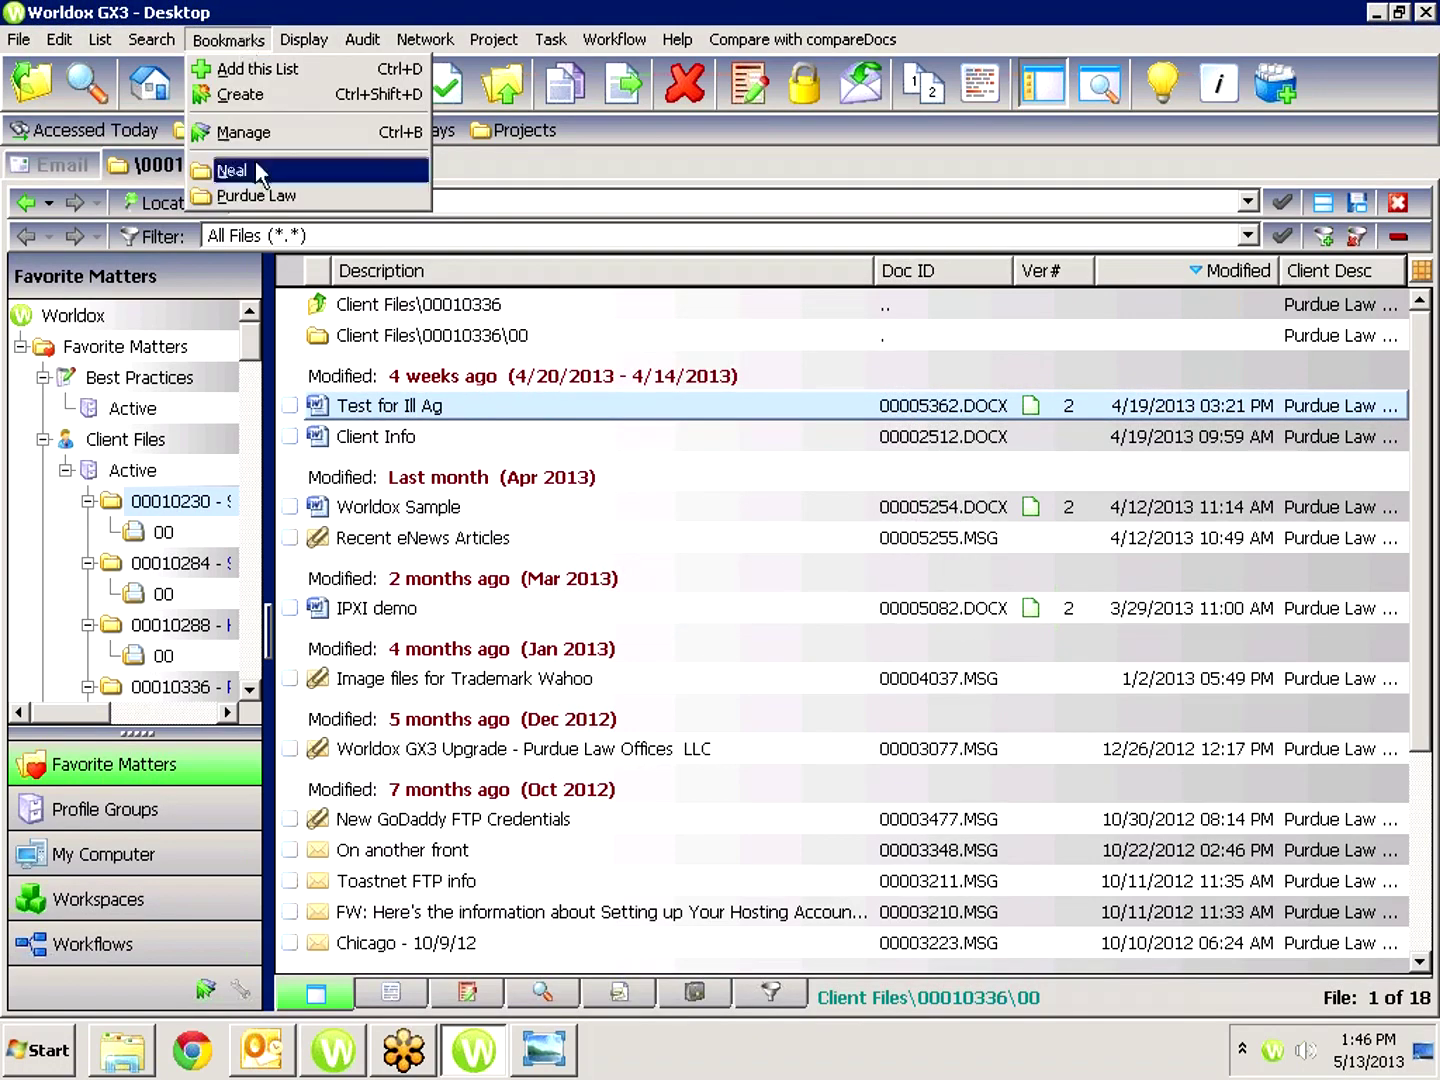
pyautogui.click(250, 132)
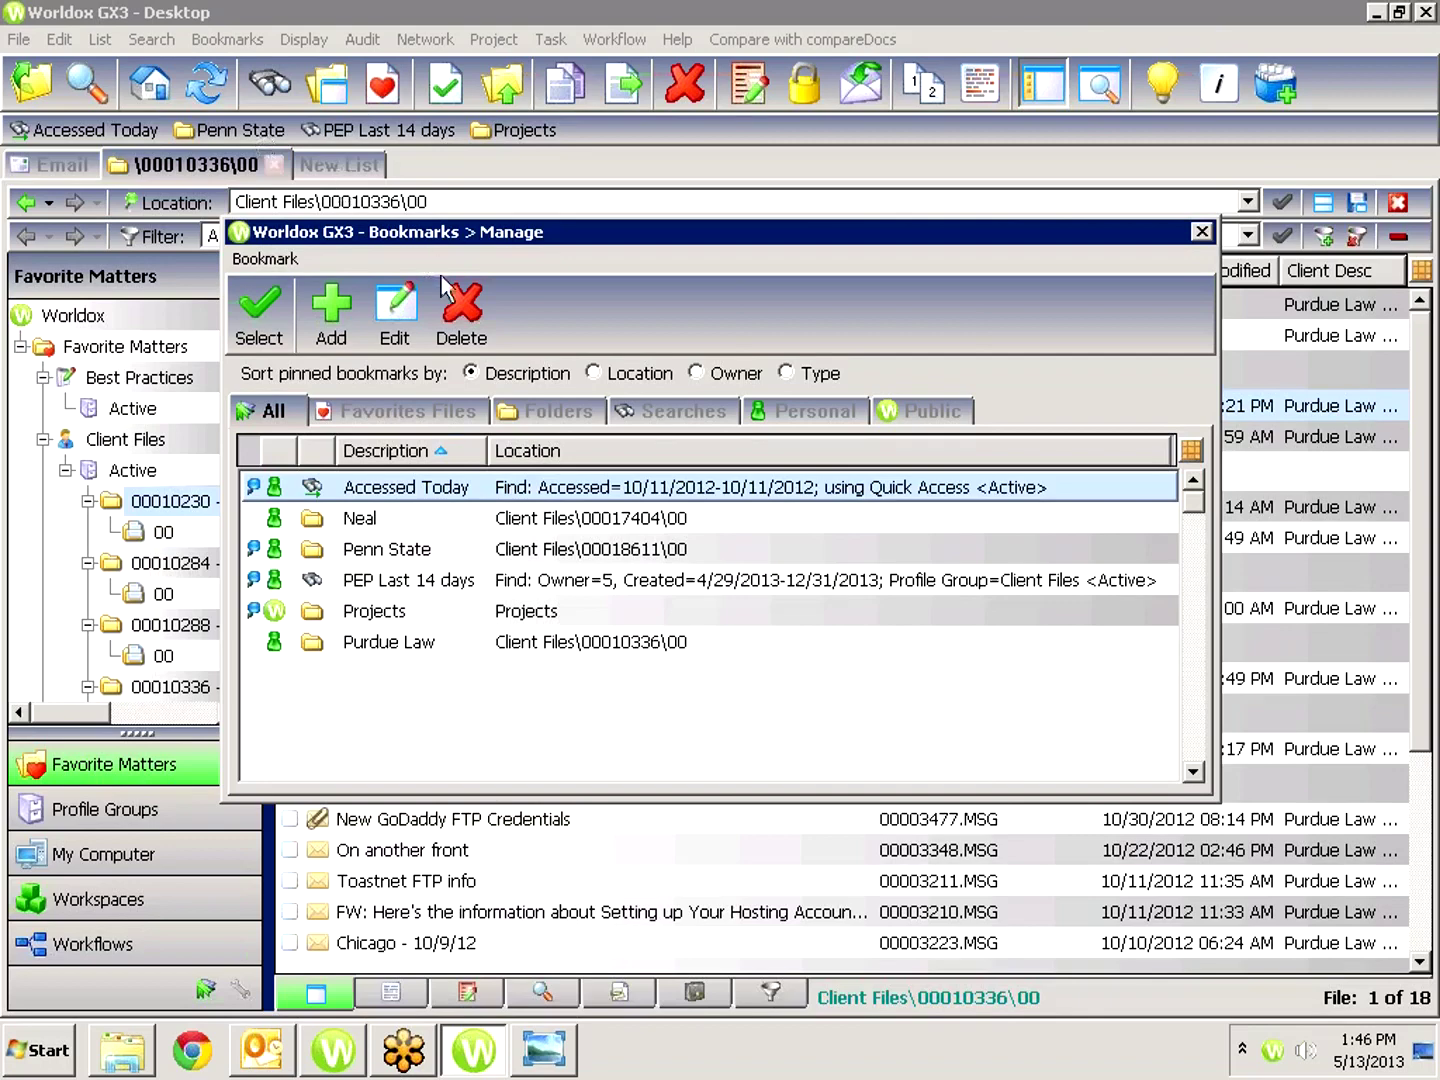
pyautogui.click(386, 645)
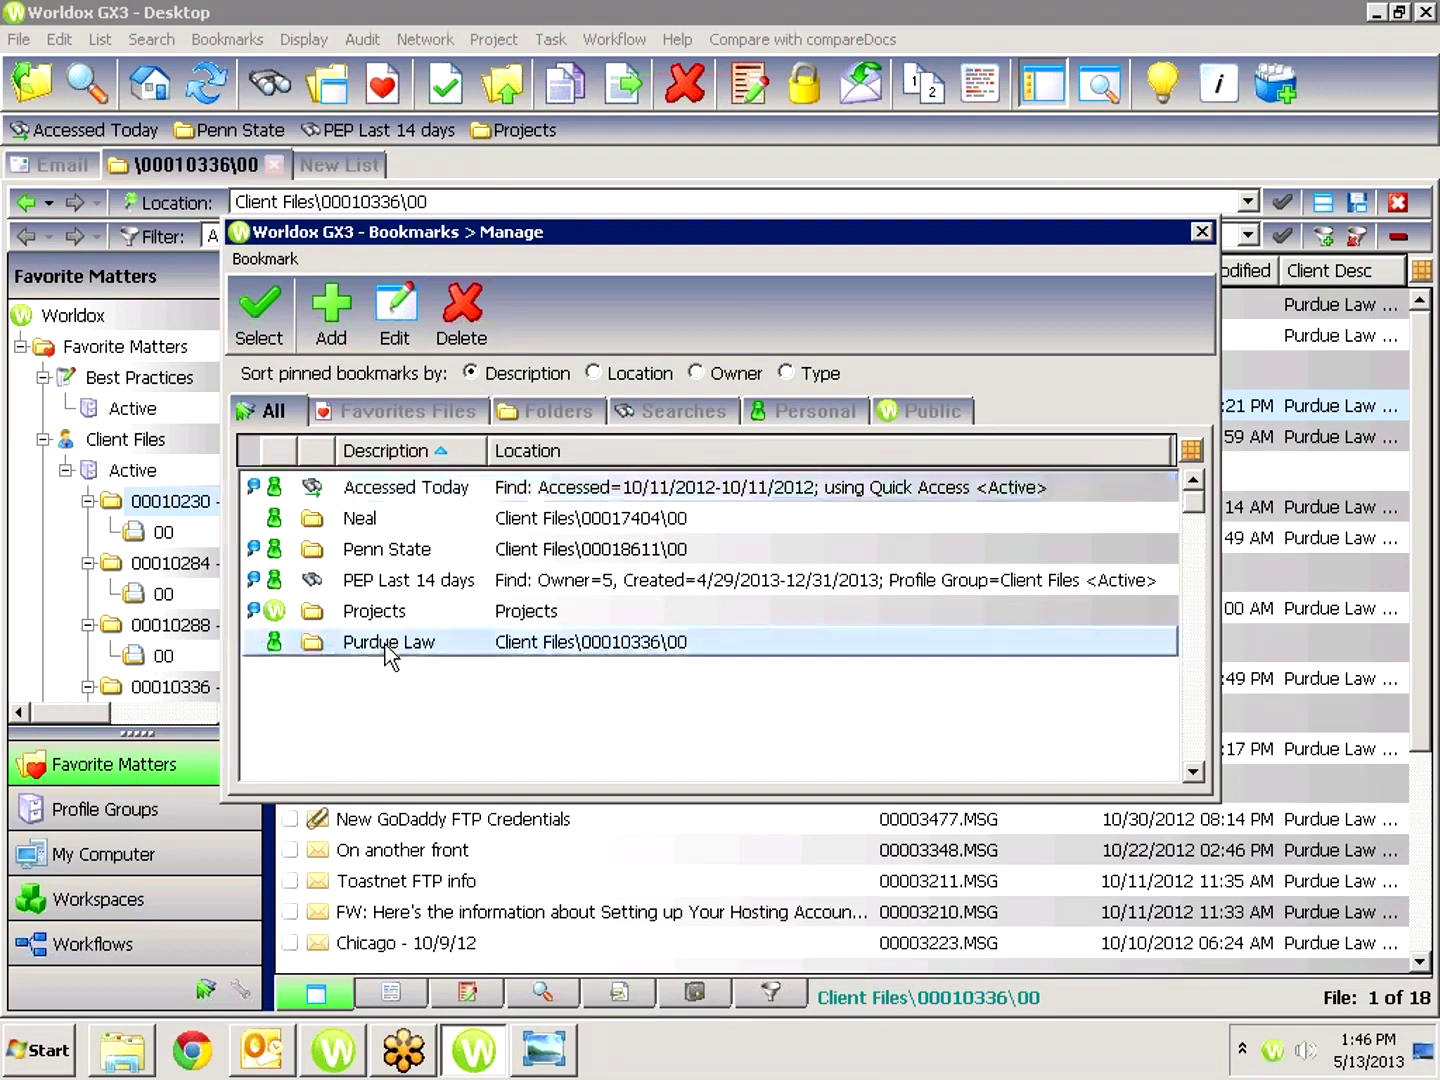
pyautogui.rightClick(385, 644)
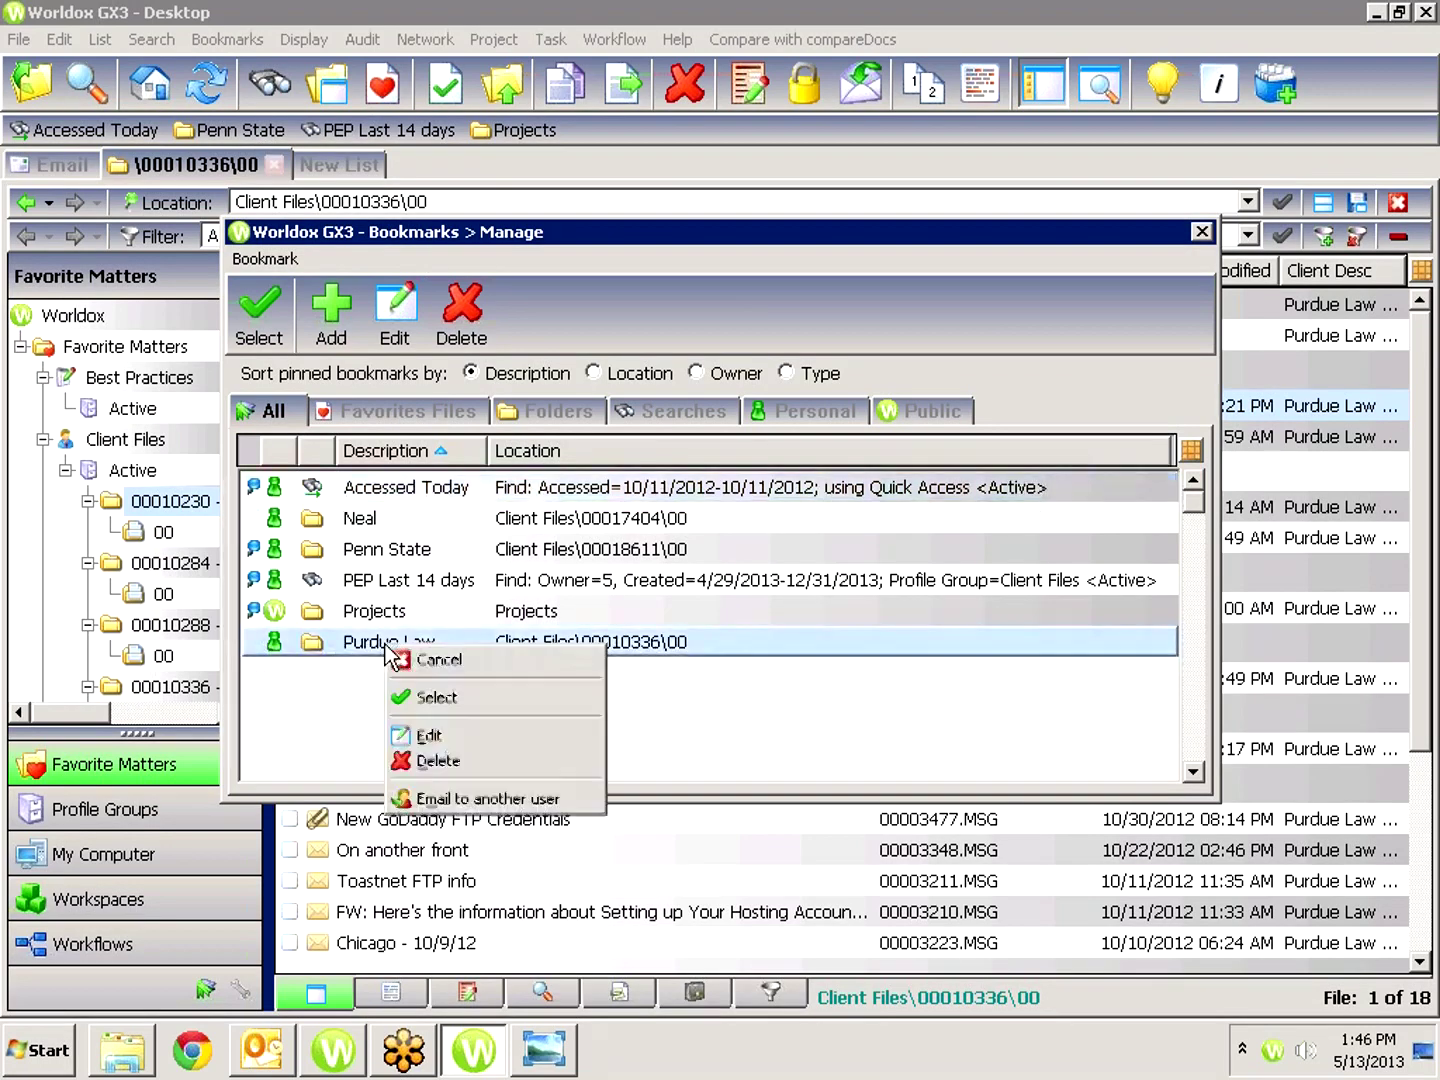
pyautogui.click(430, 770)
pyautogui.click(553, 760)
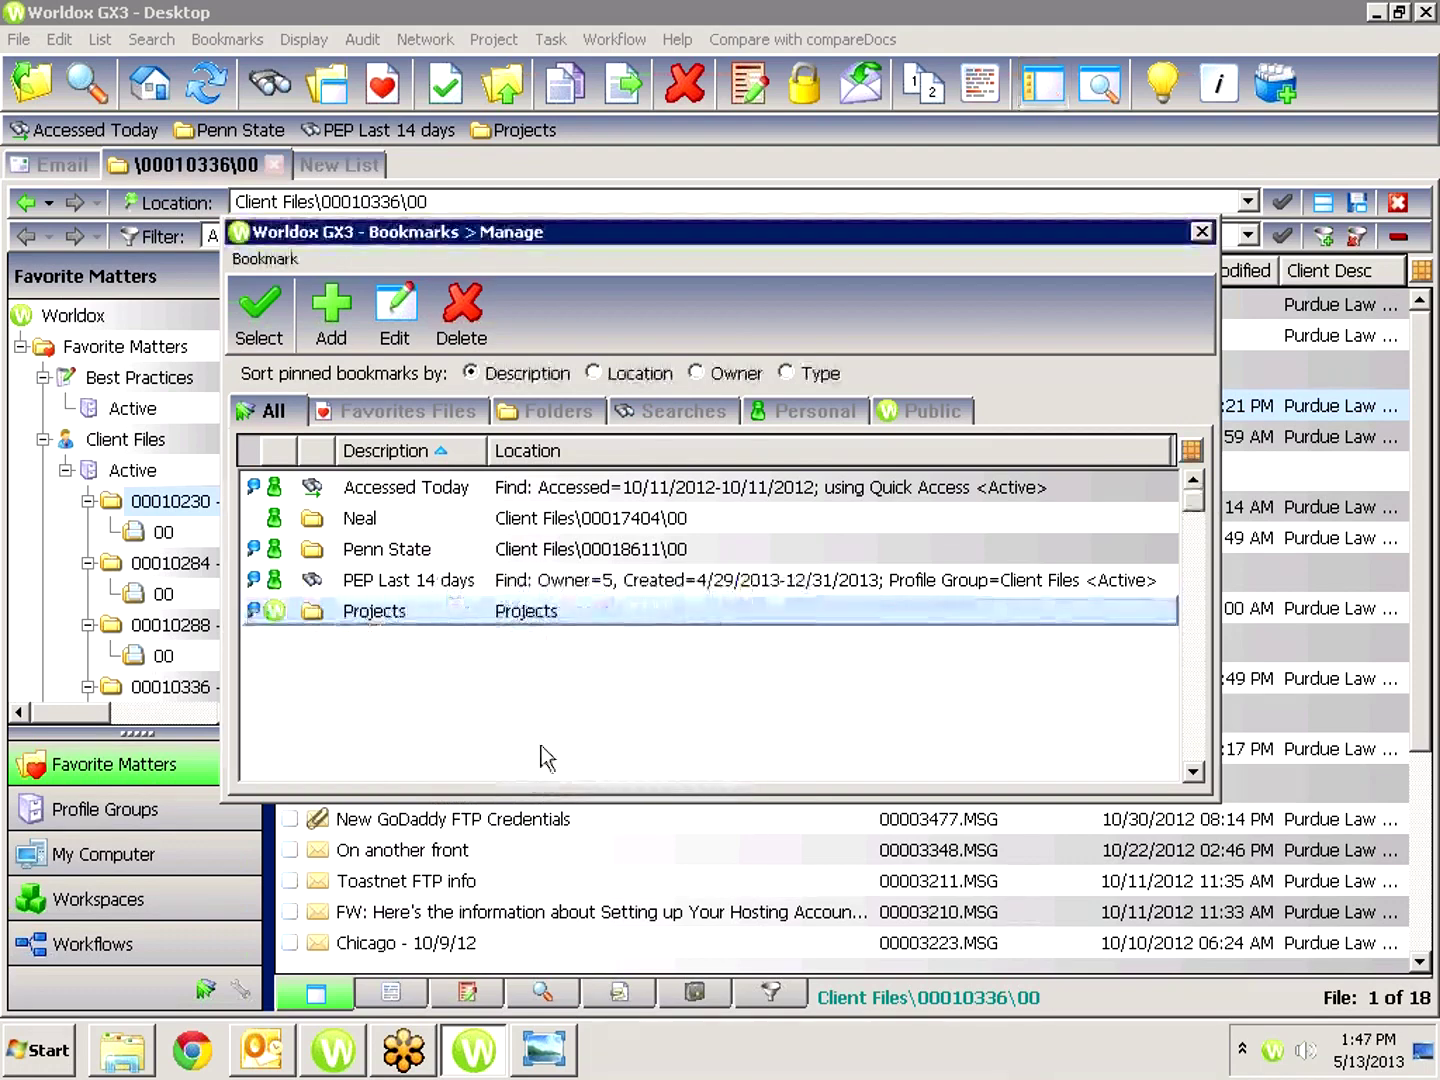
pyautogui.click(1201, 232)
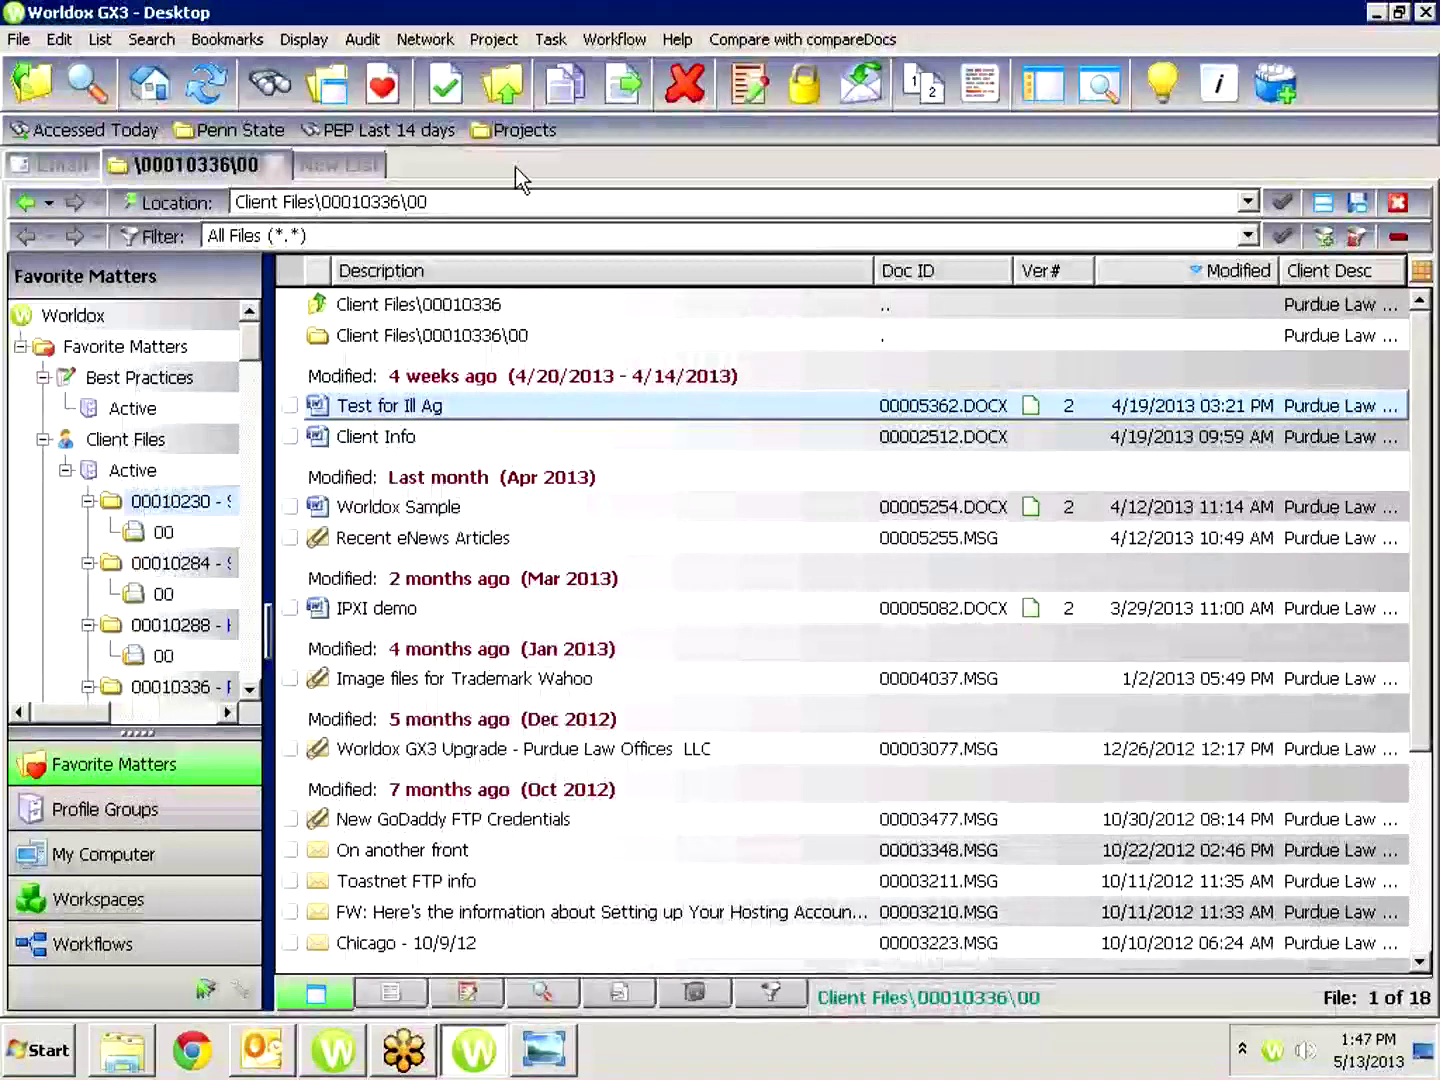
# Bookmark the open client list as Purdue Law for Only Me, pinned to the button bar.
pyautogui.click(238, 41)
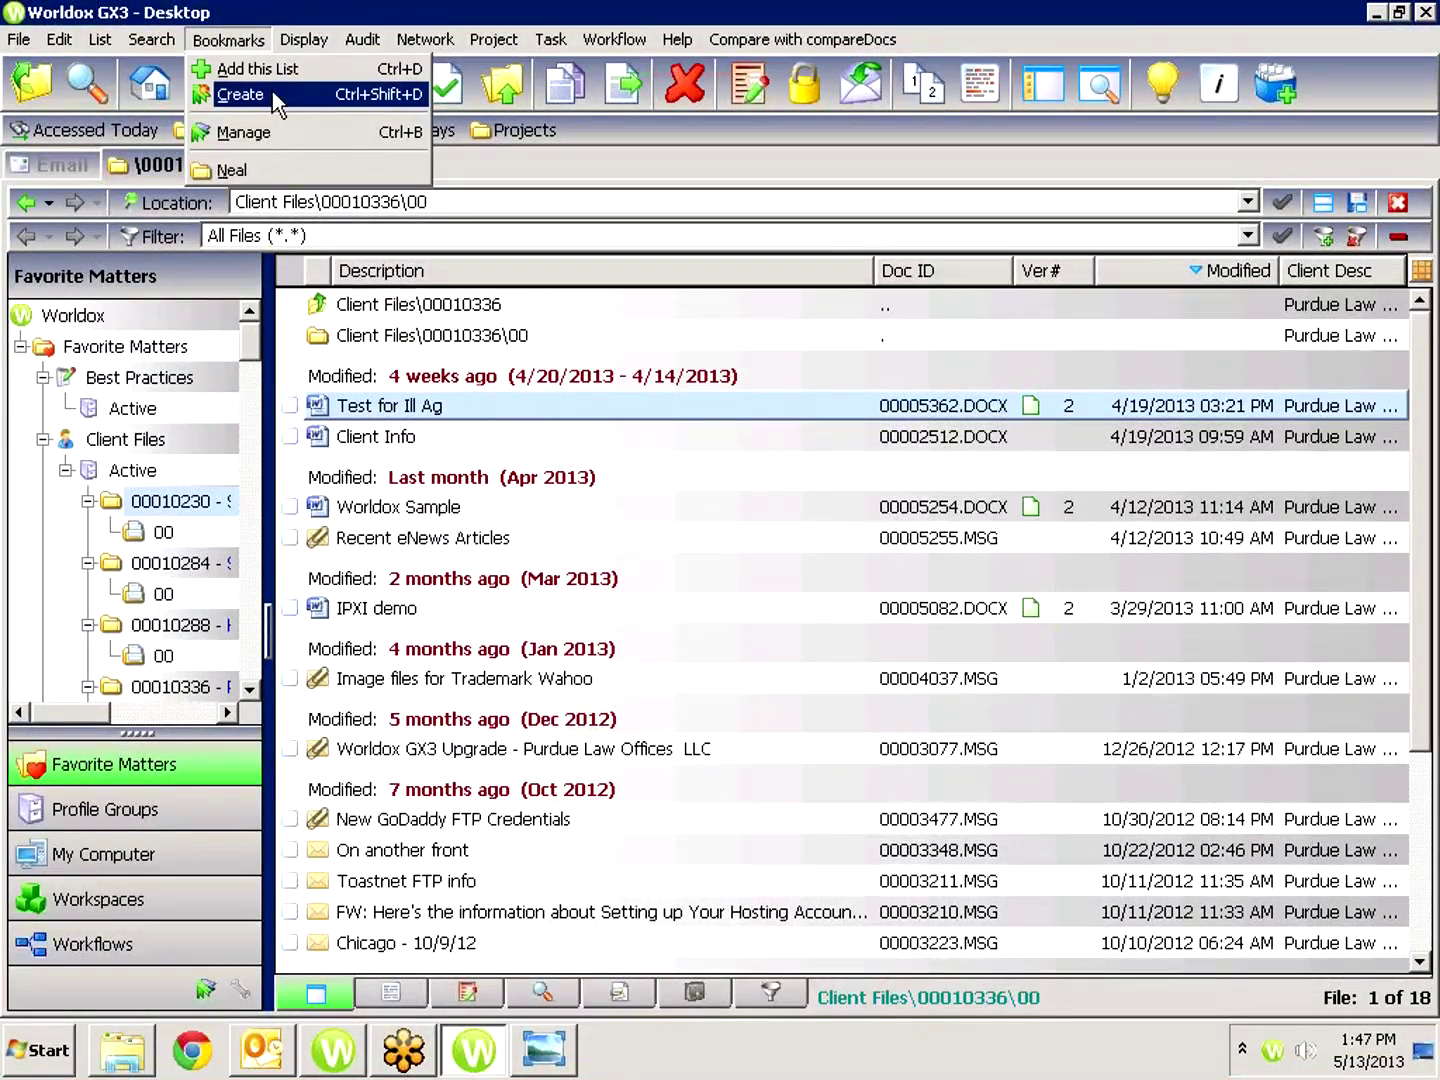
pyautogui.click(274, 69)
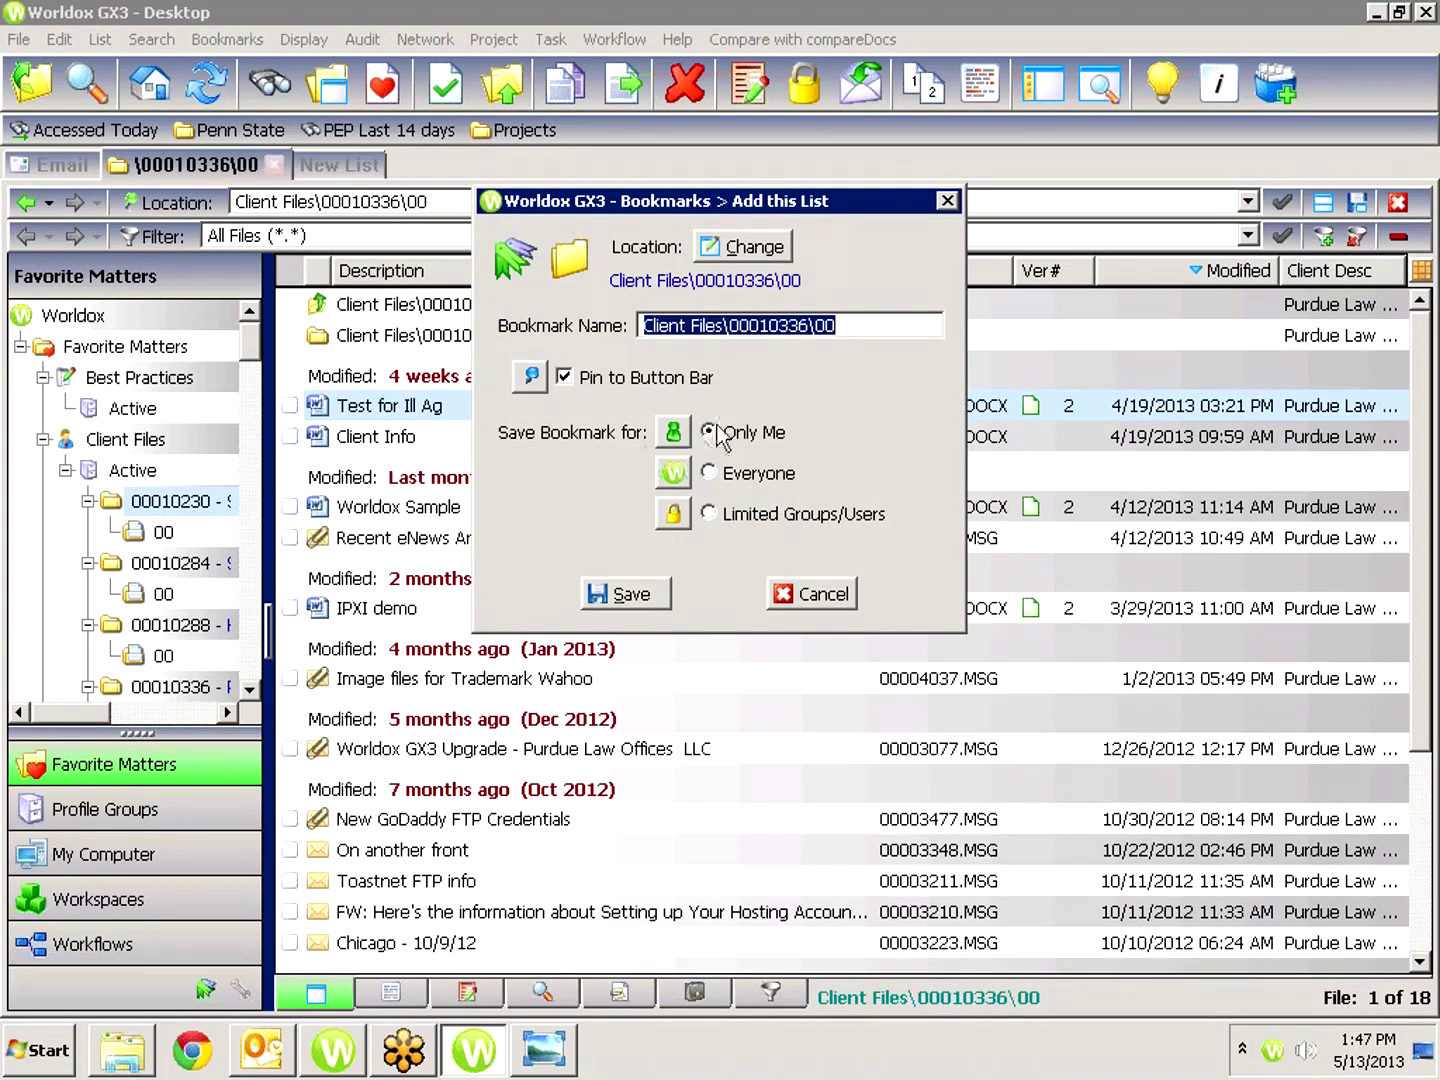
pyautogui.write('Purdue')
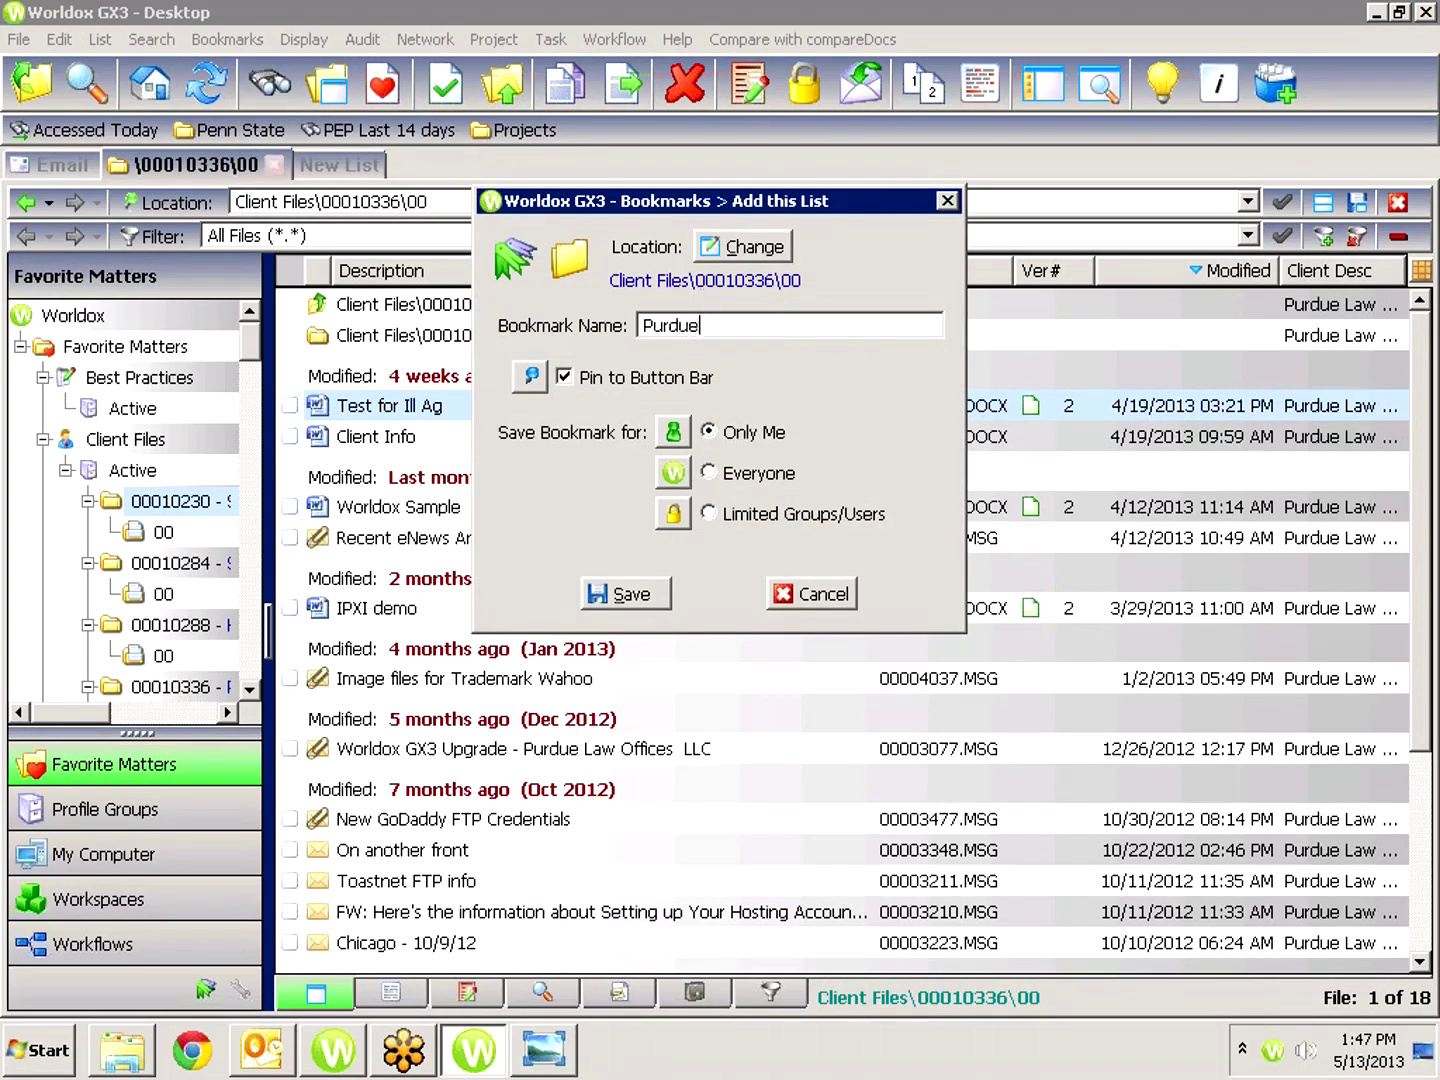
pyautogui.write(' Law')
pyautogui.click(624, 596)
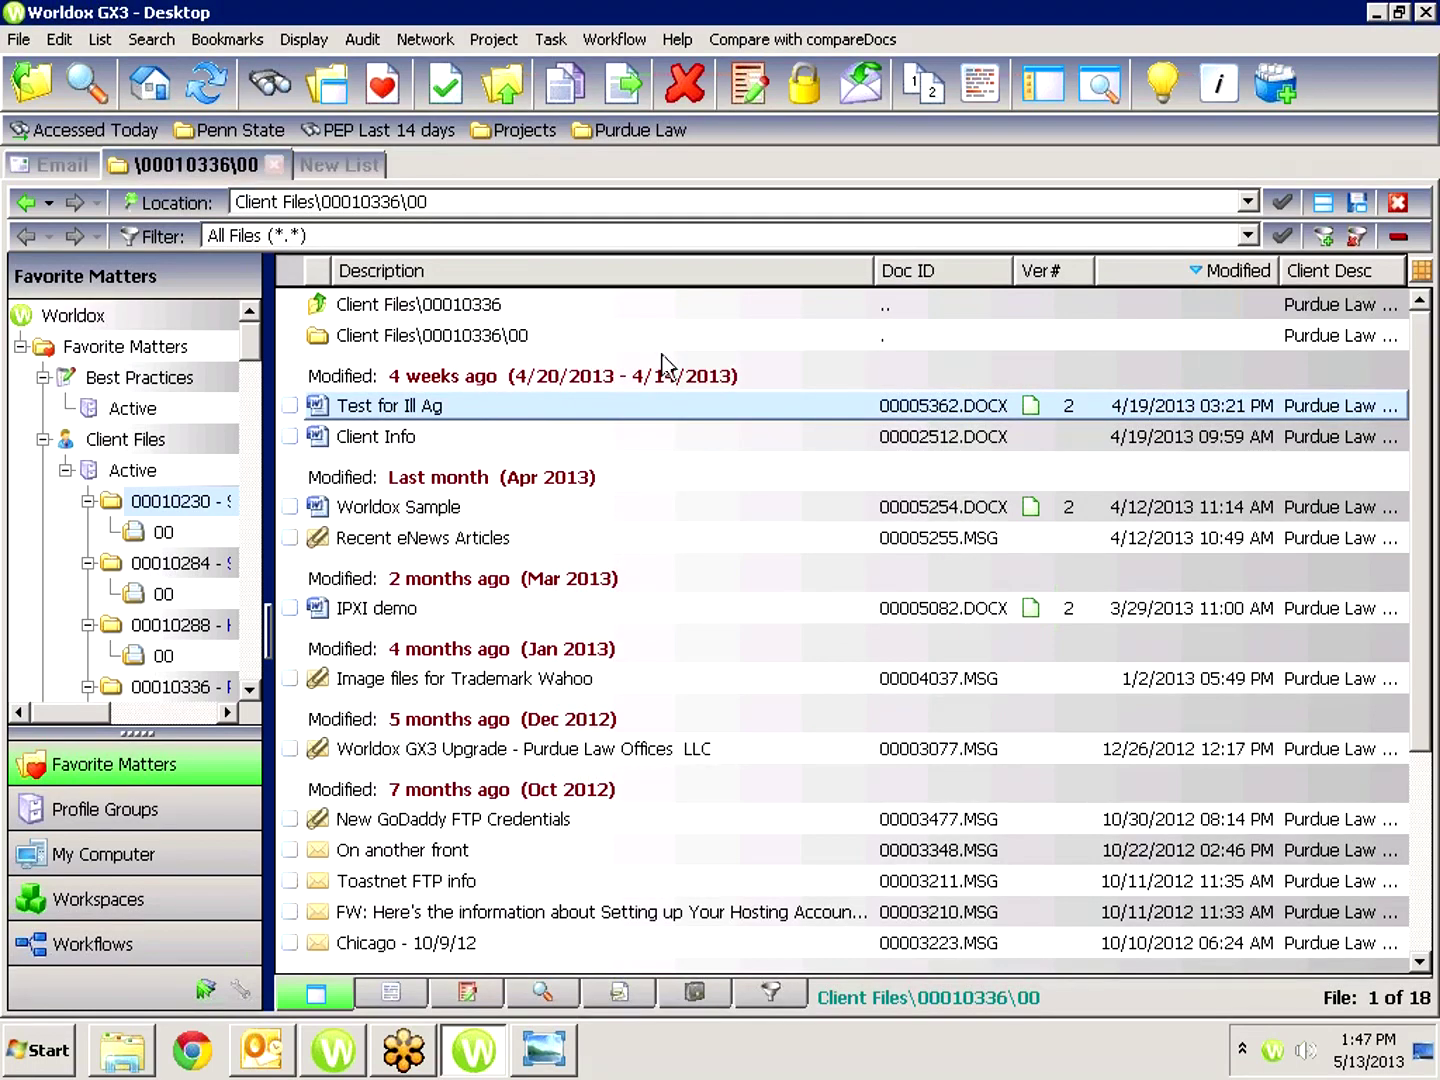
# View all favorite files, then bring back the client's files with the pinned Purdue Law bookmark.
pyautogui.click(382, 84)
pyautogui.doubleClick(497, 403)
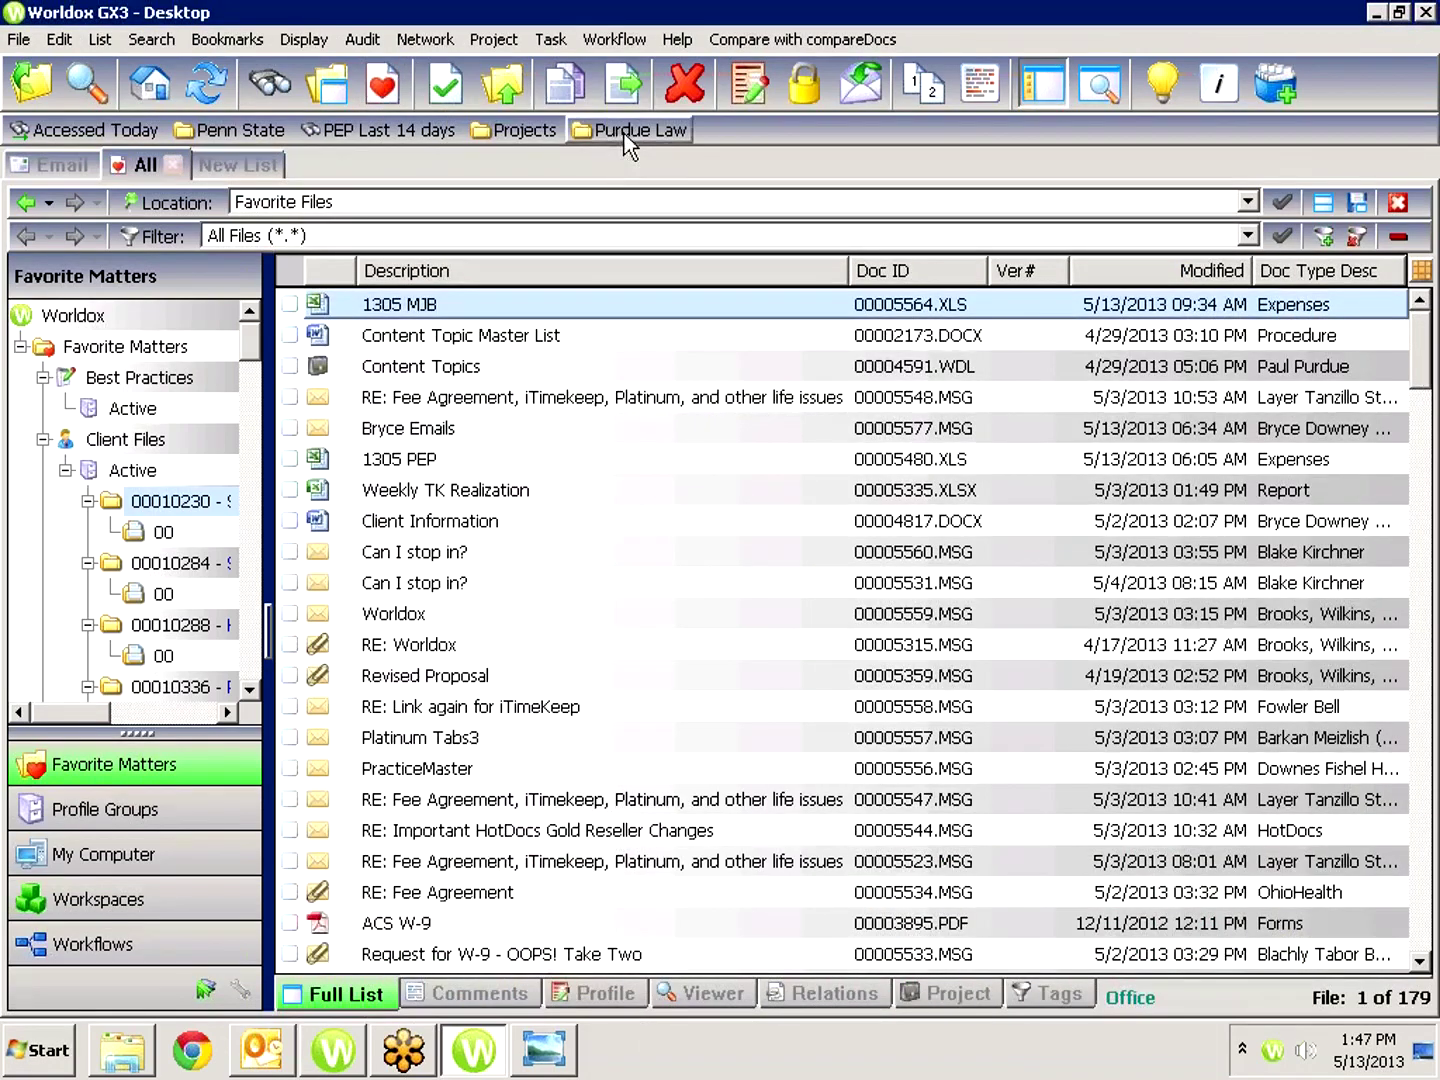
pyautogui.click(620, 129)
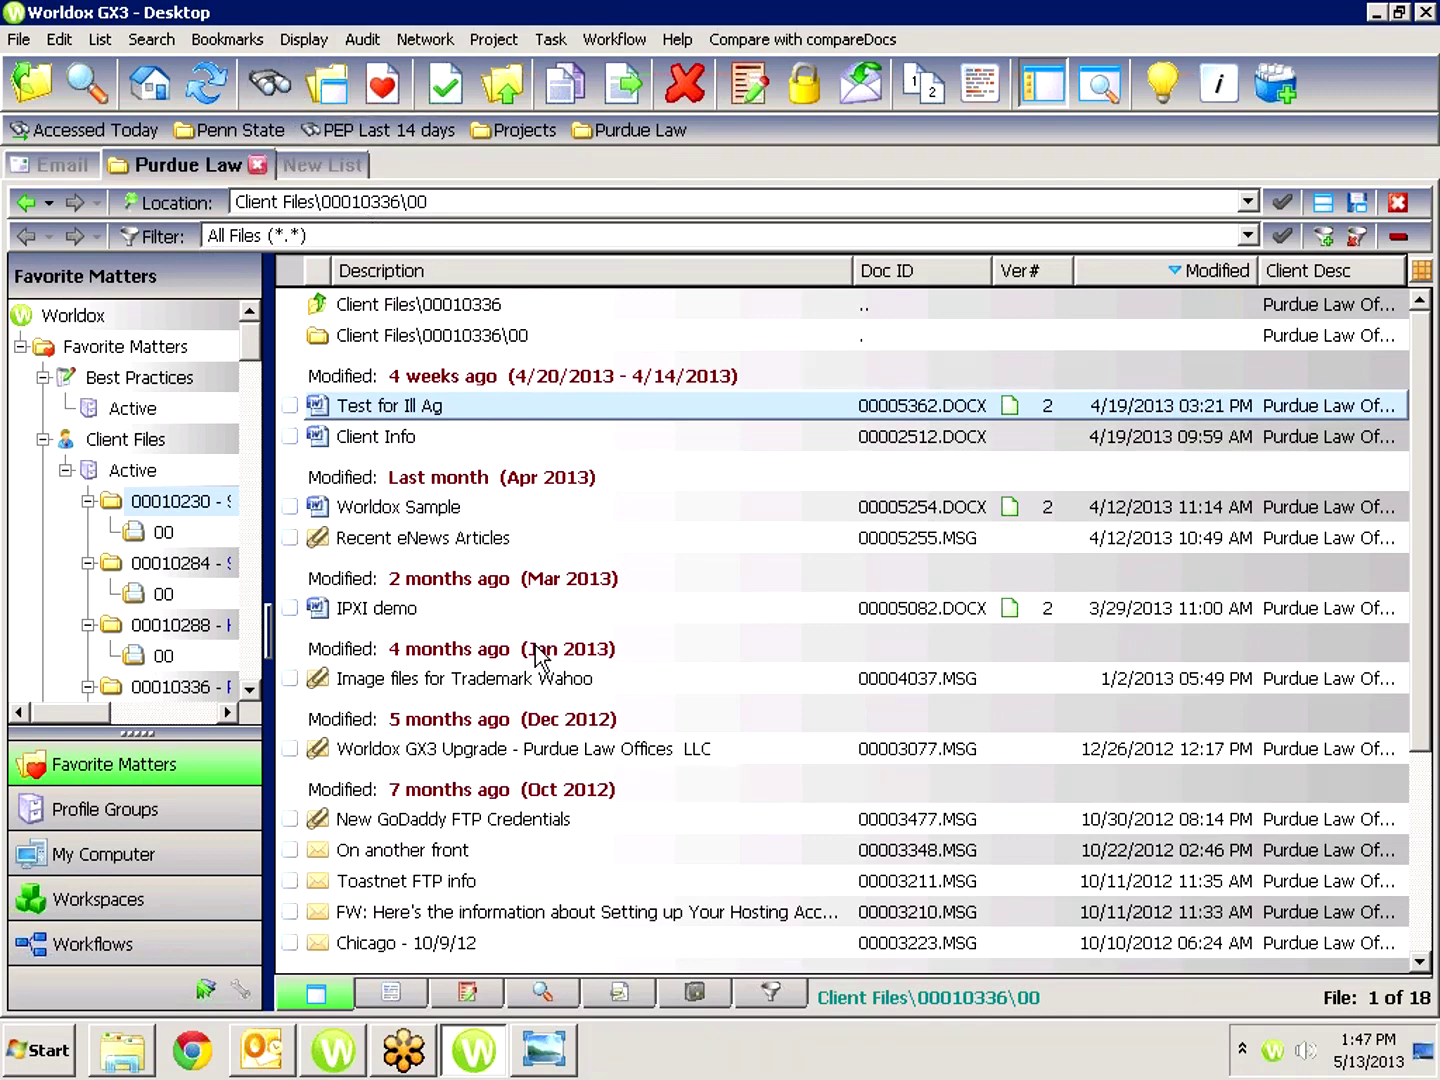
# Look at the bookmark commands, the Direct Access dialog and the Client Search form, closing each without changes.
pyautogui.click(210, 40)
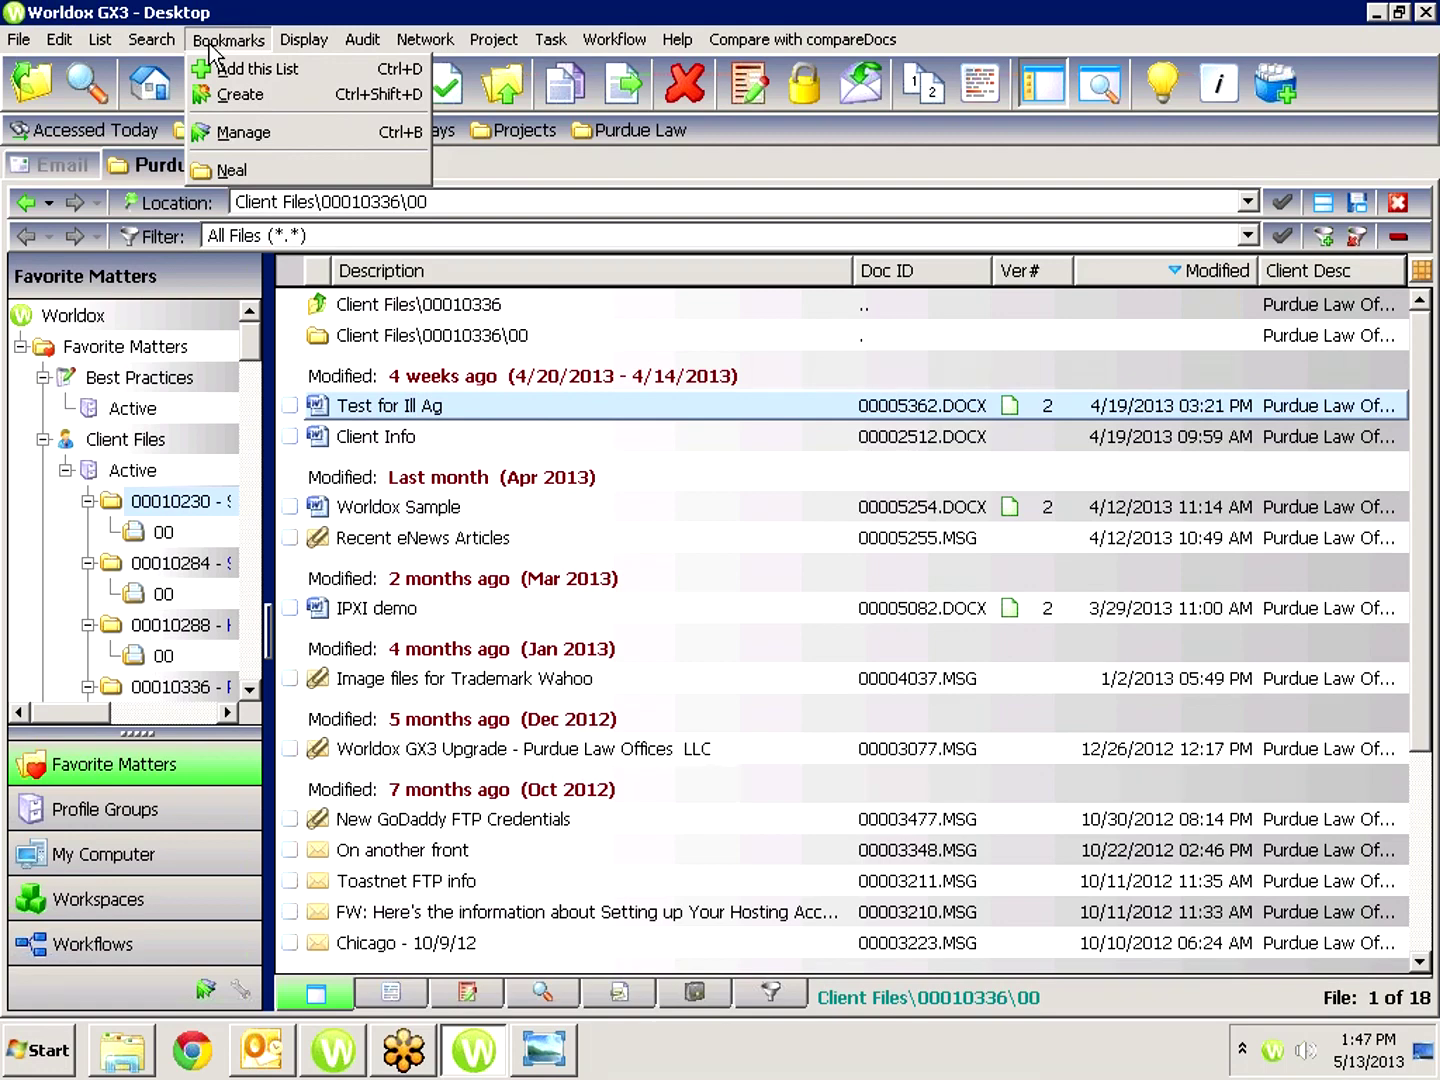
pyautogui.click(511, 410)
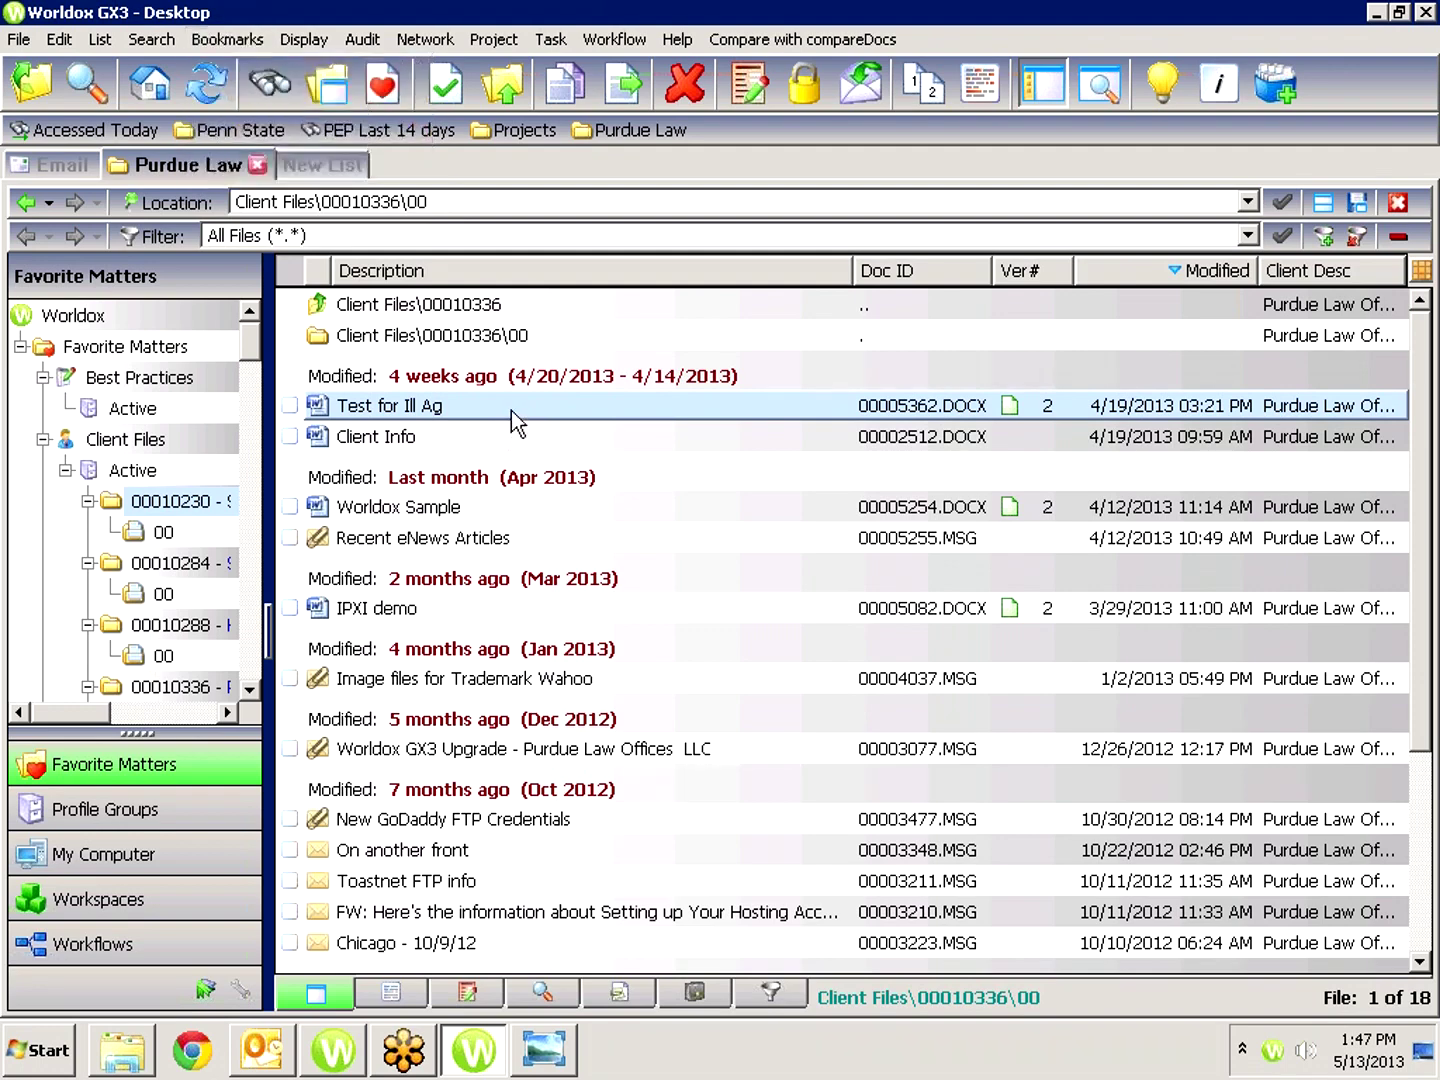
pyautogui.click(336, 88)
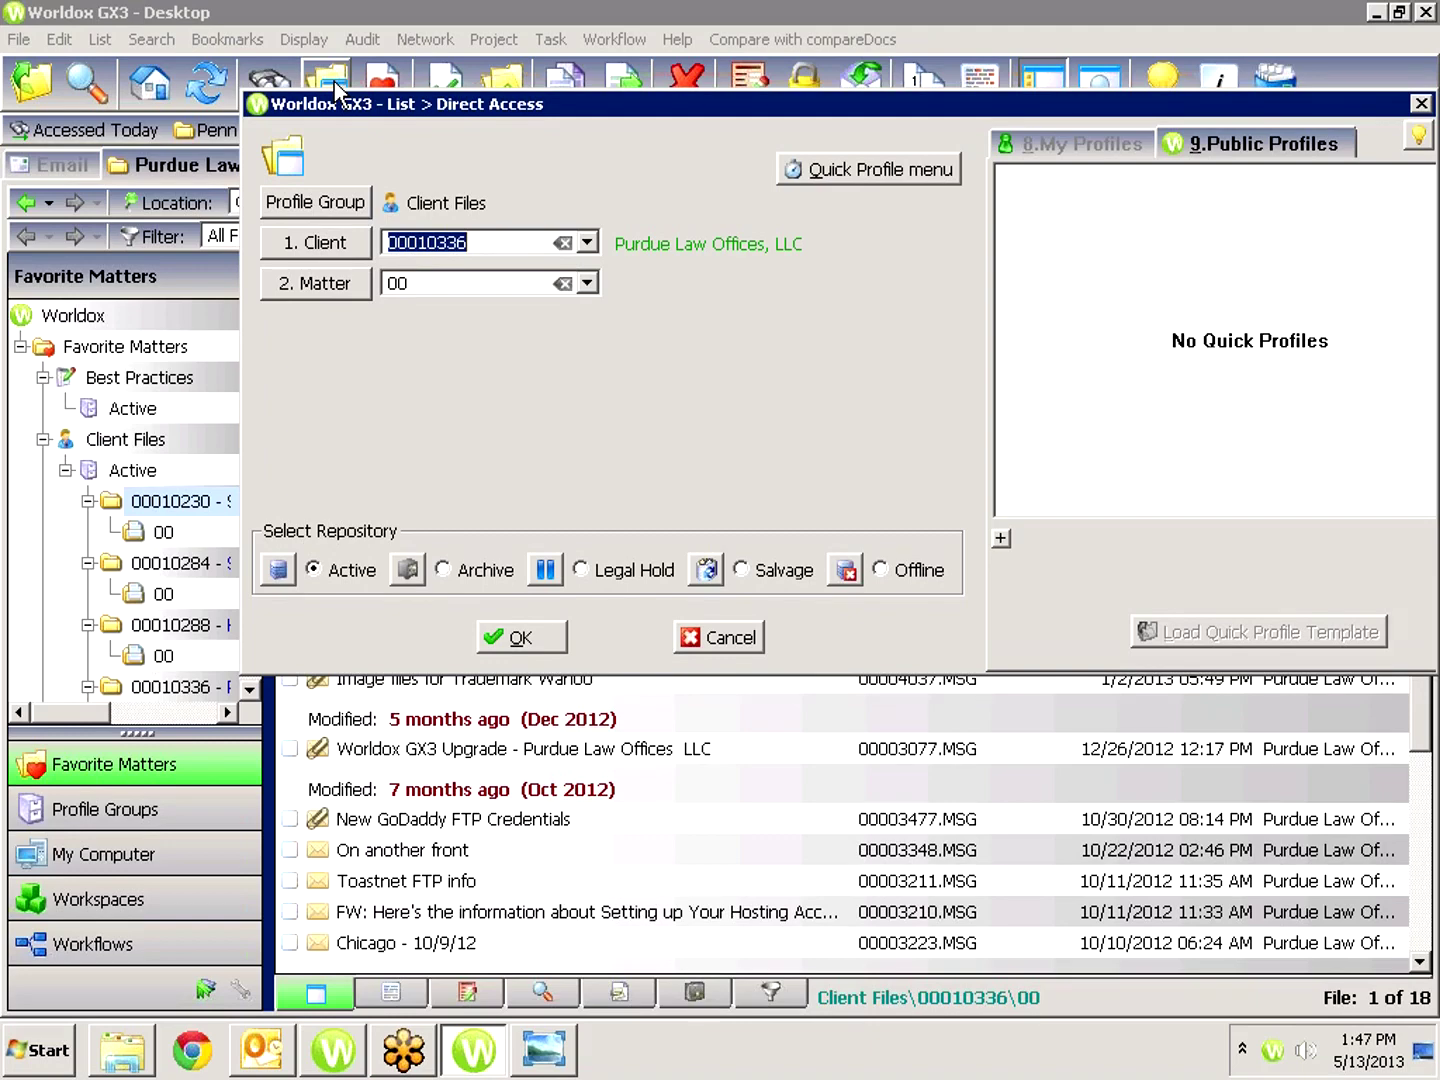
pyautogui.click(717, 638)
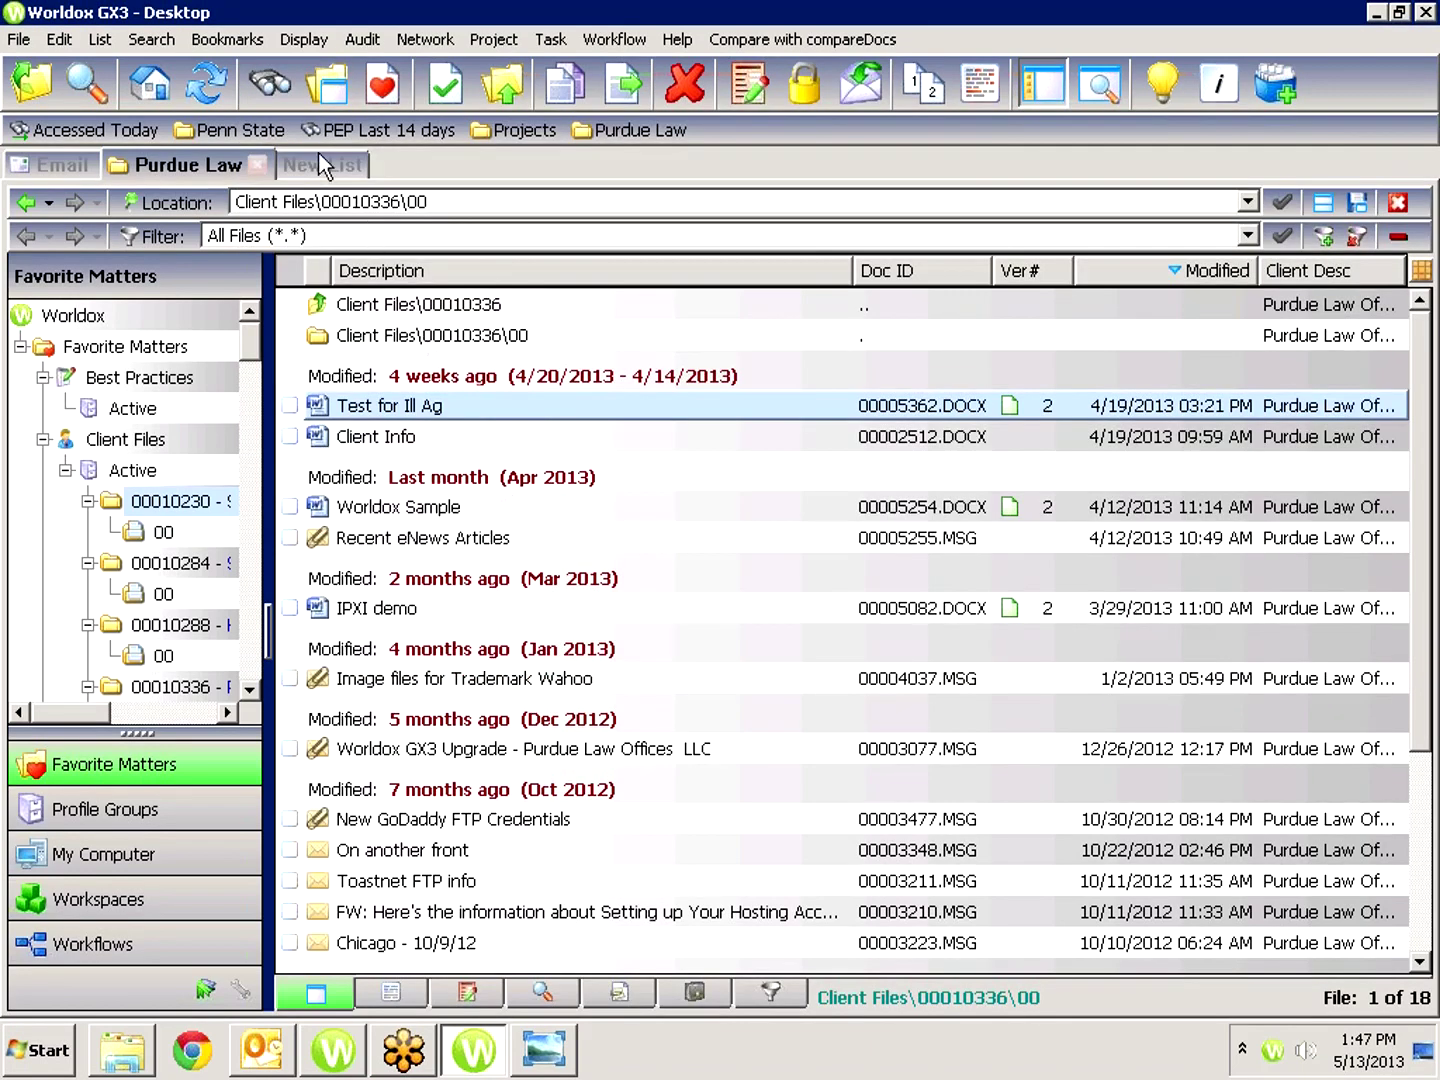
pyautogui.click(268, 84)
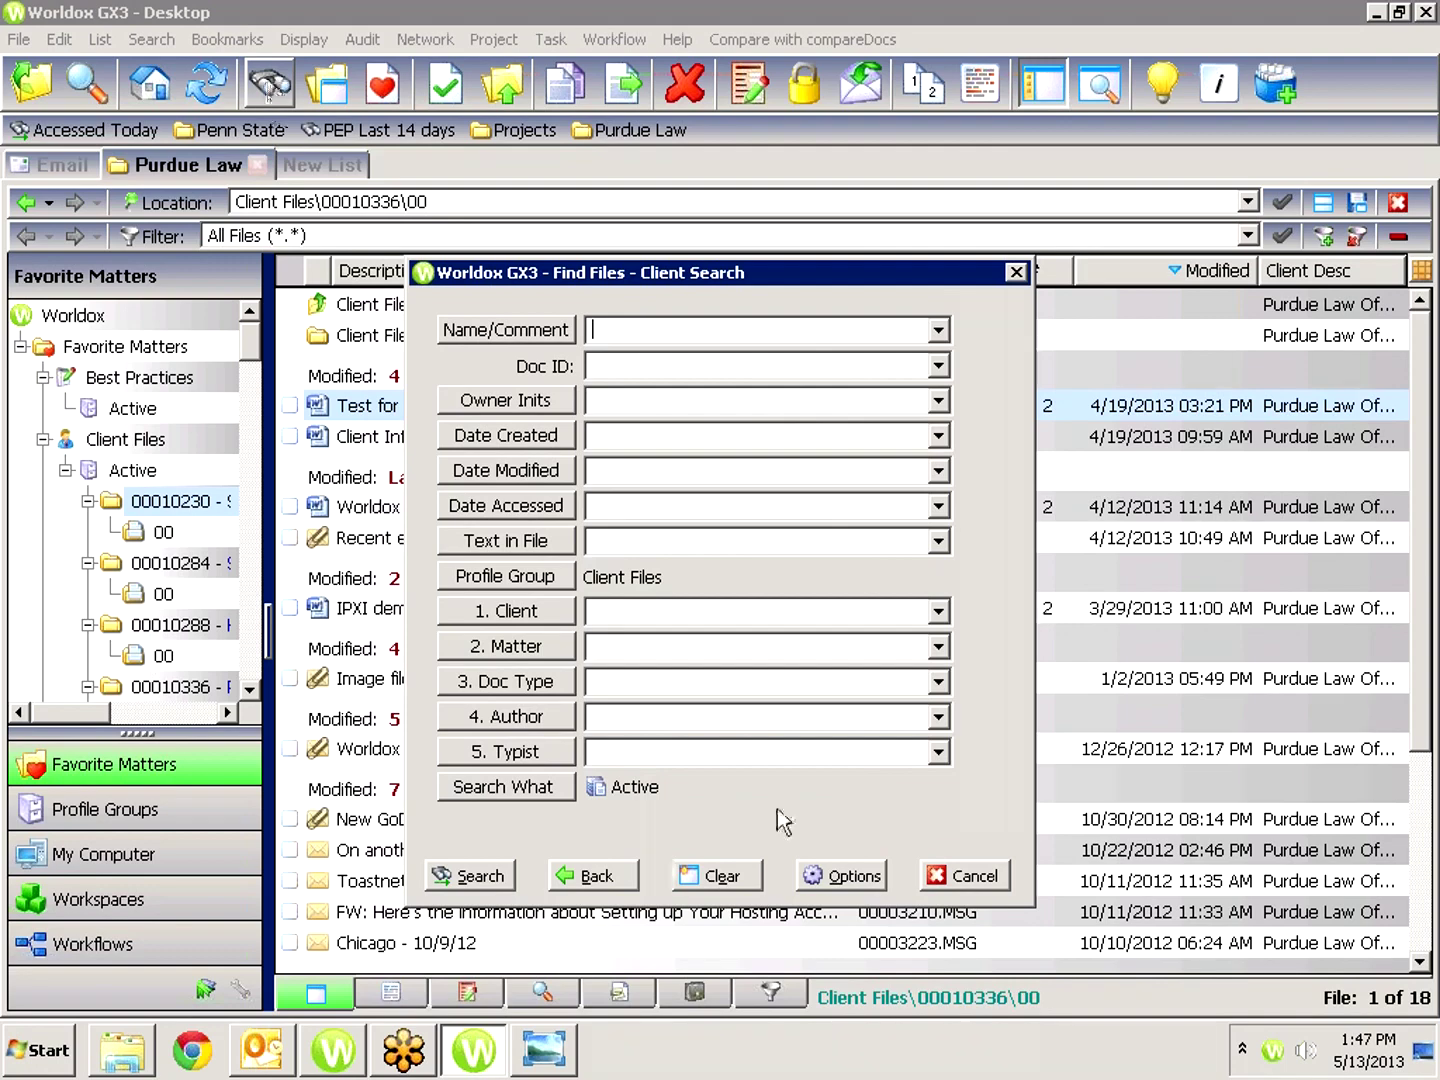
pyautogui.click(940, 876)
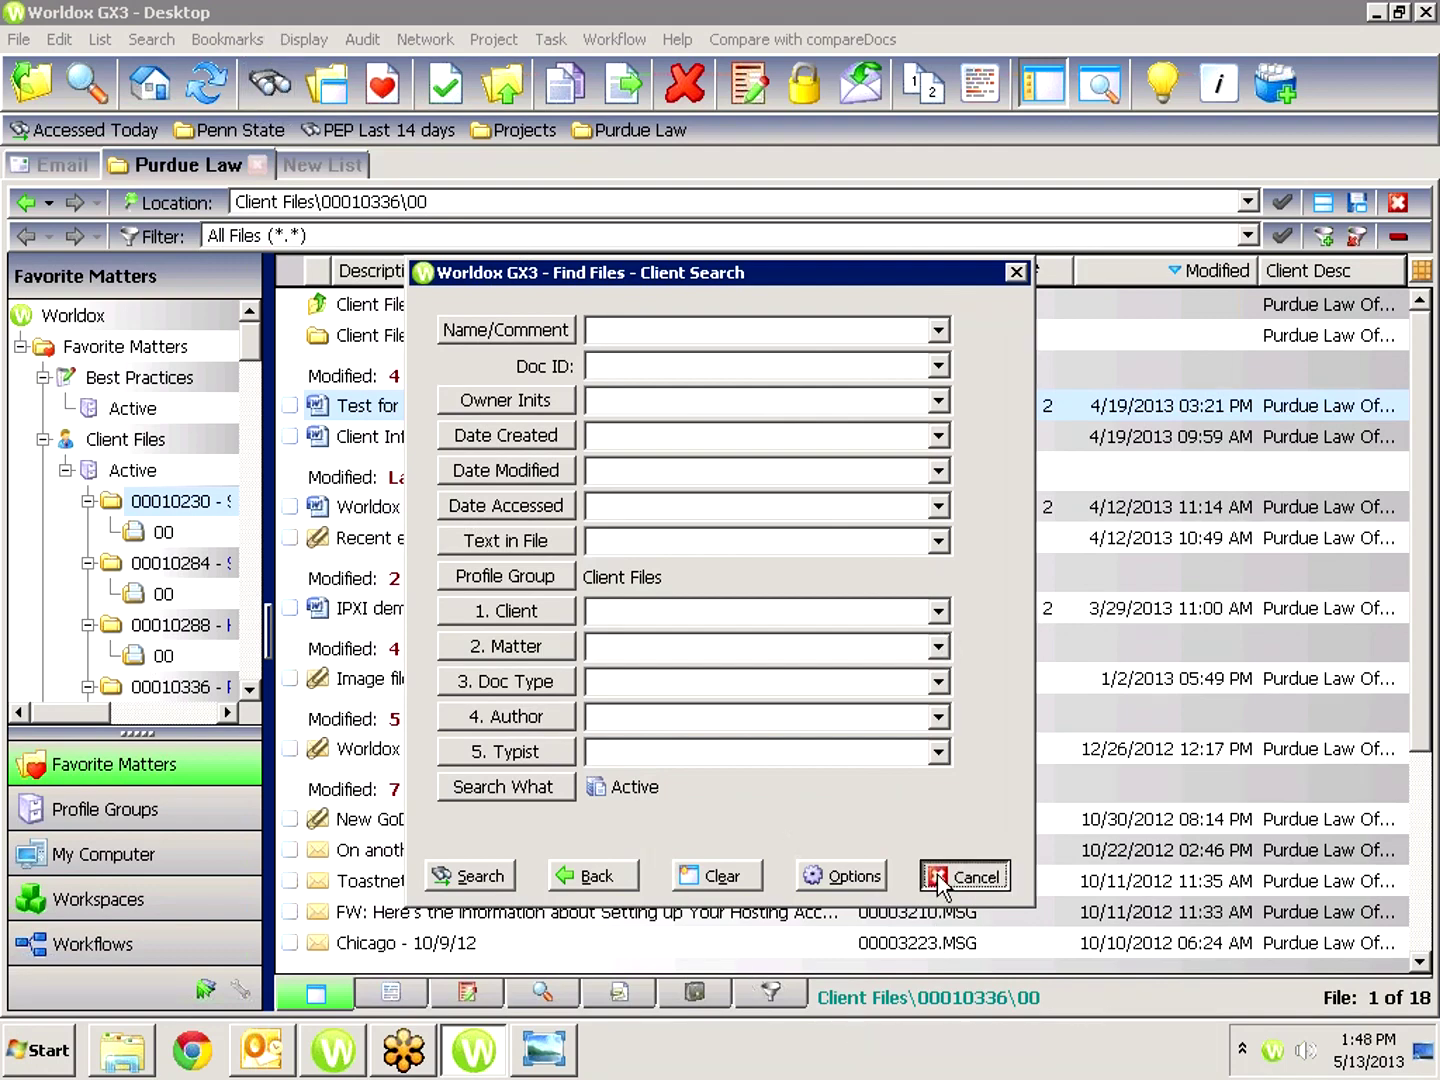
# Unpin the Purdue Law bookmark from the button bar, save it, and close the bookmark manager.
pyautogui.click(234, 44)
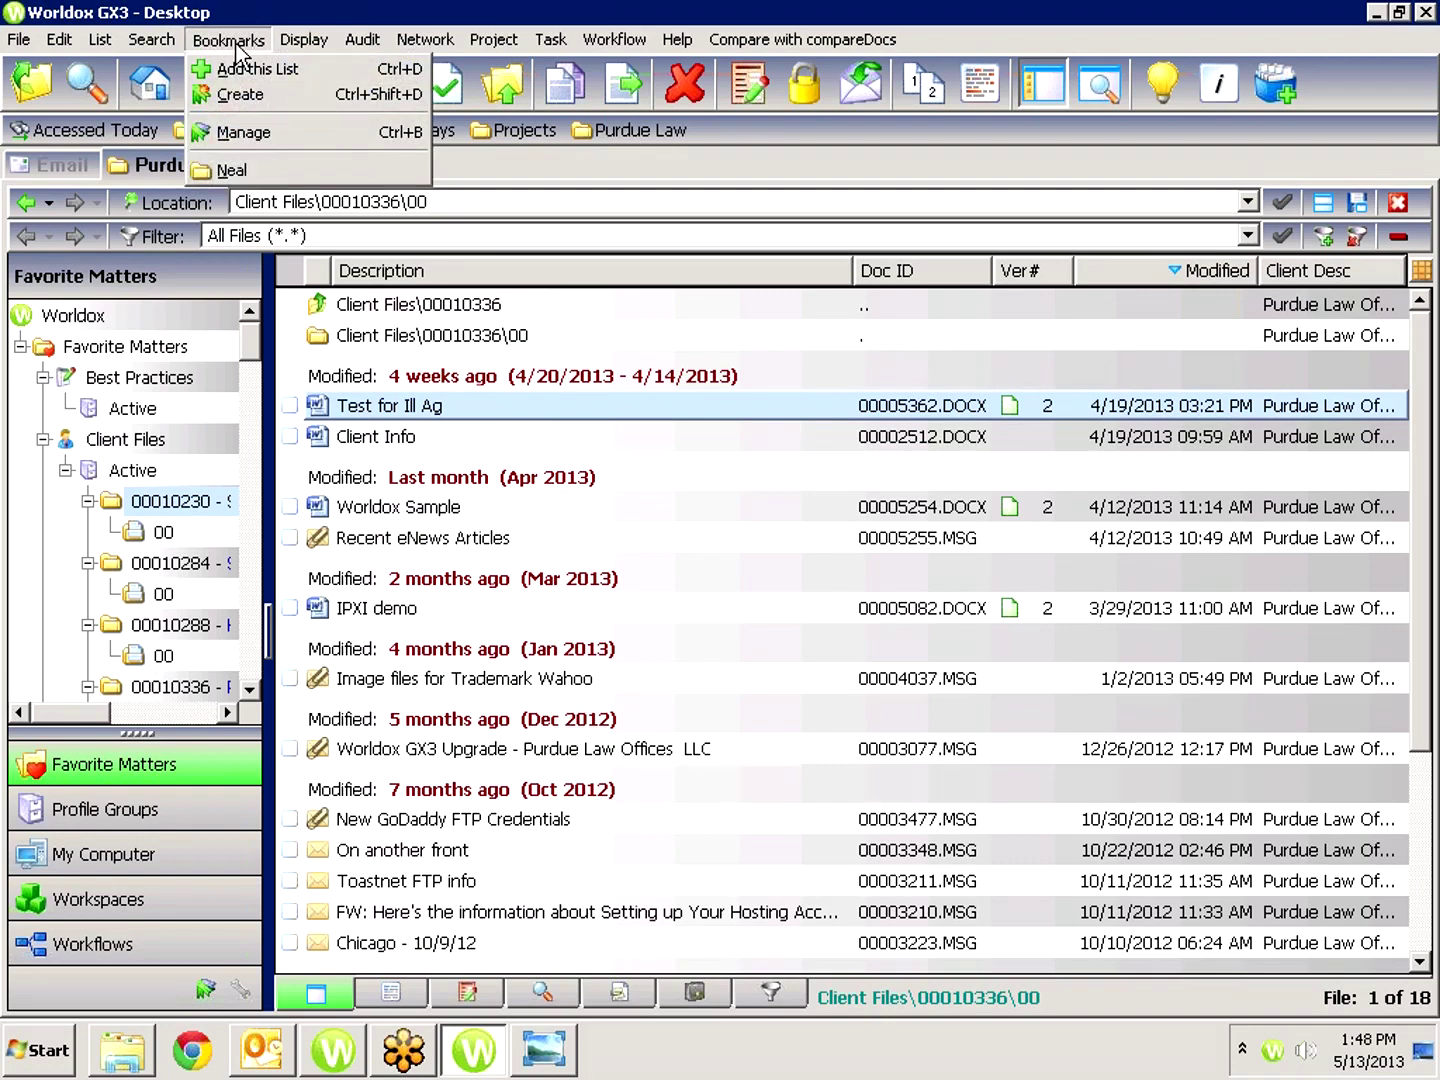
pyautogui.click(250, 132)
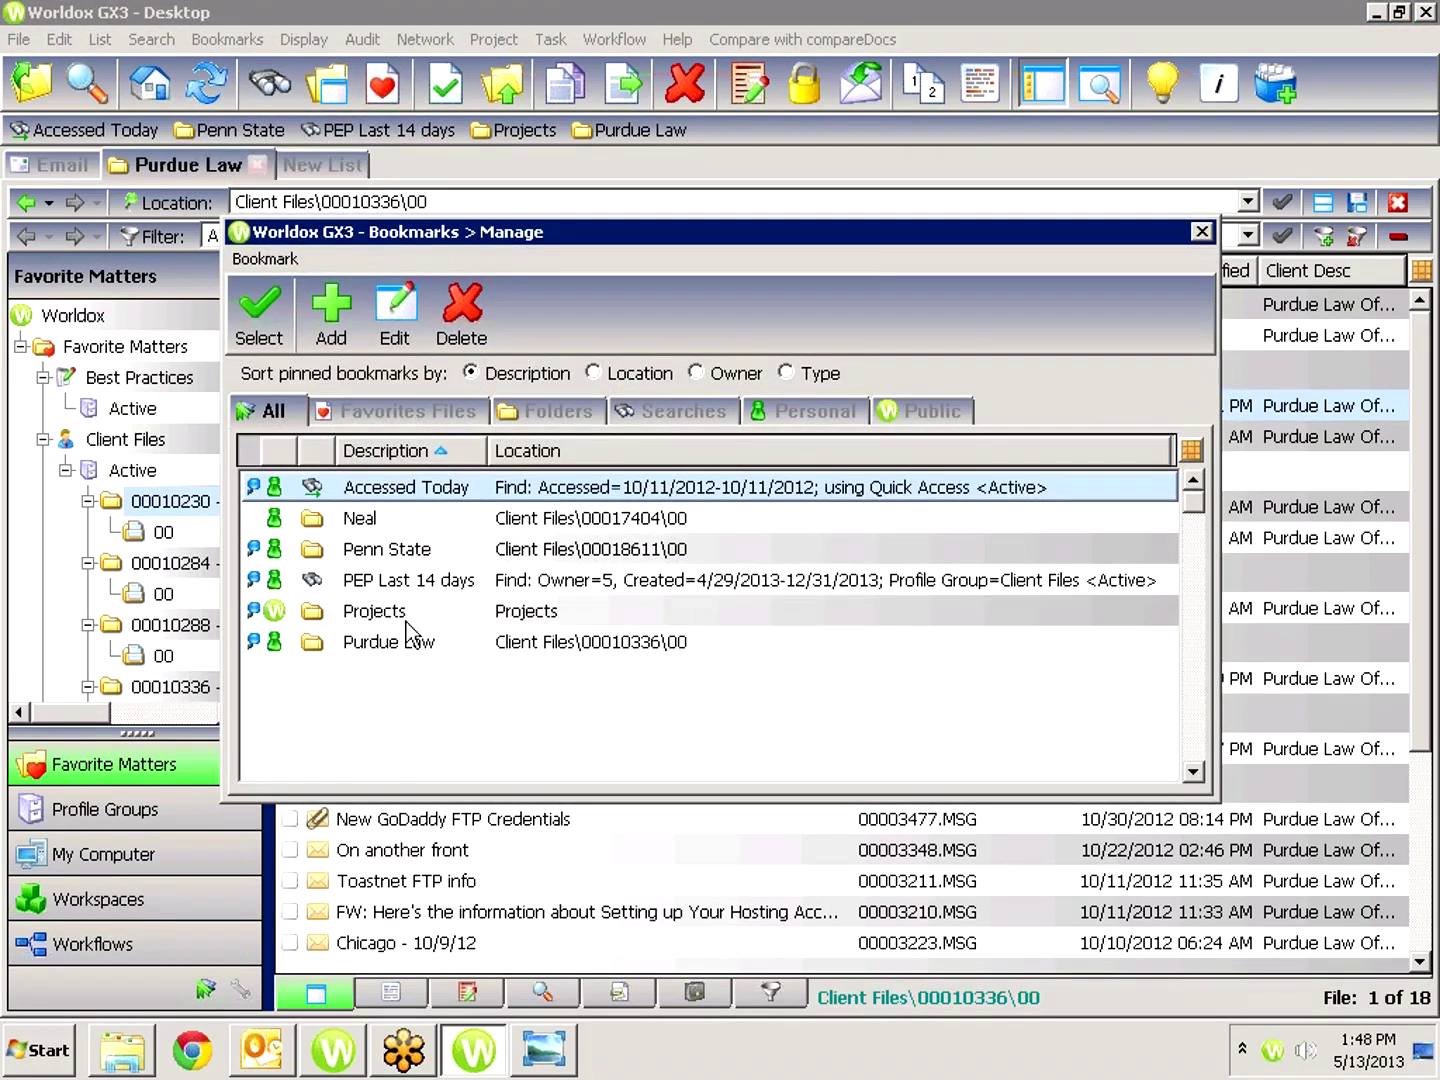
pyautogui.click(416, 642)
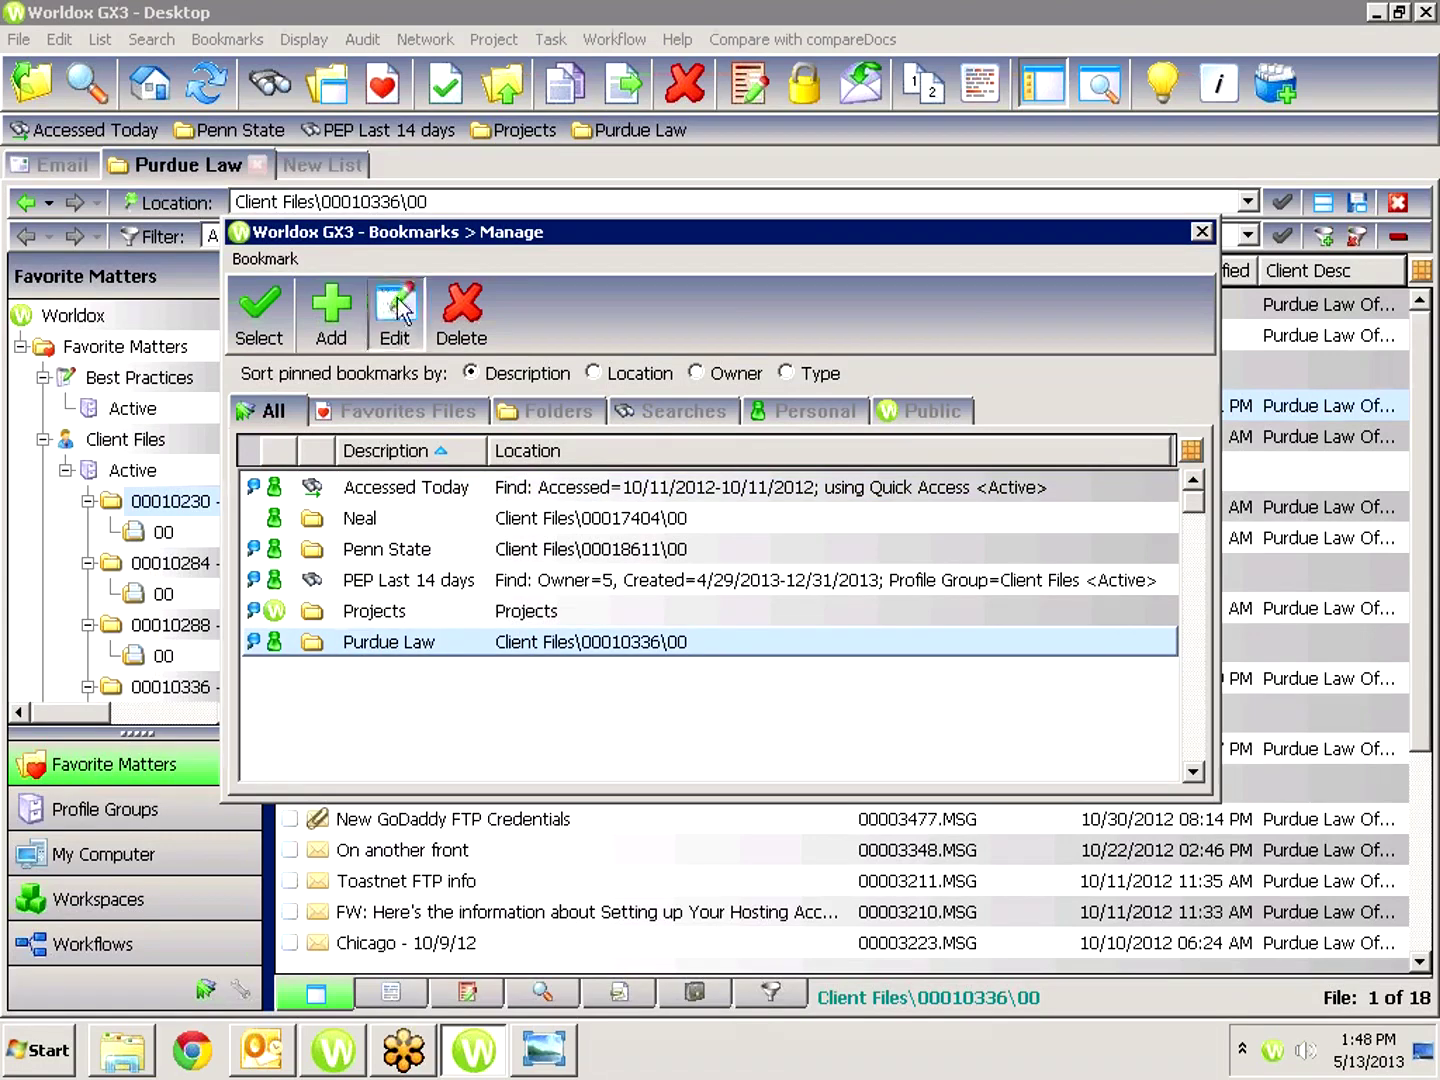
pyautogui.click(396, 308)
pyautogui.click(642, 380)
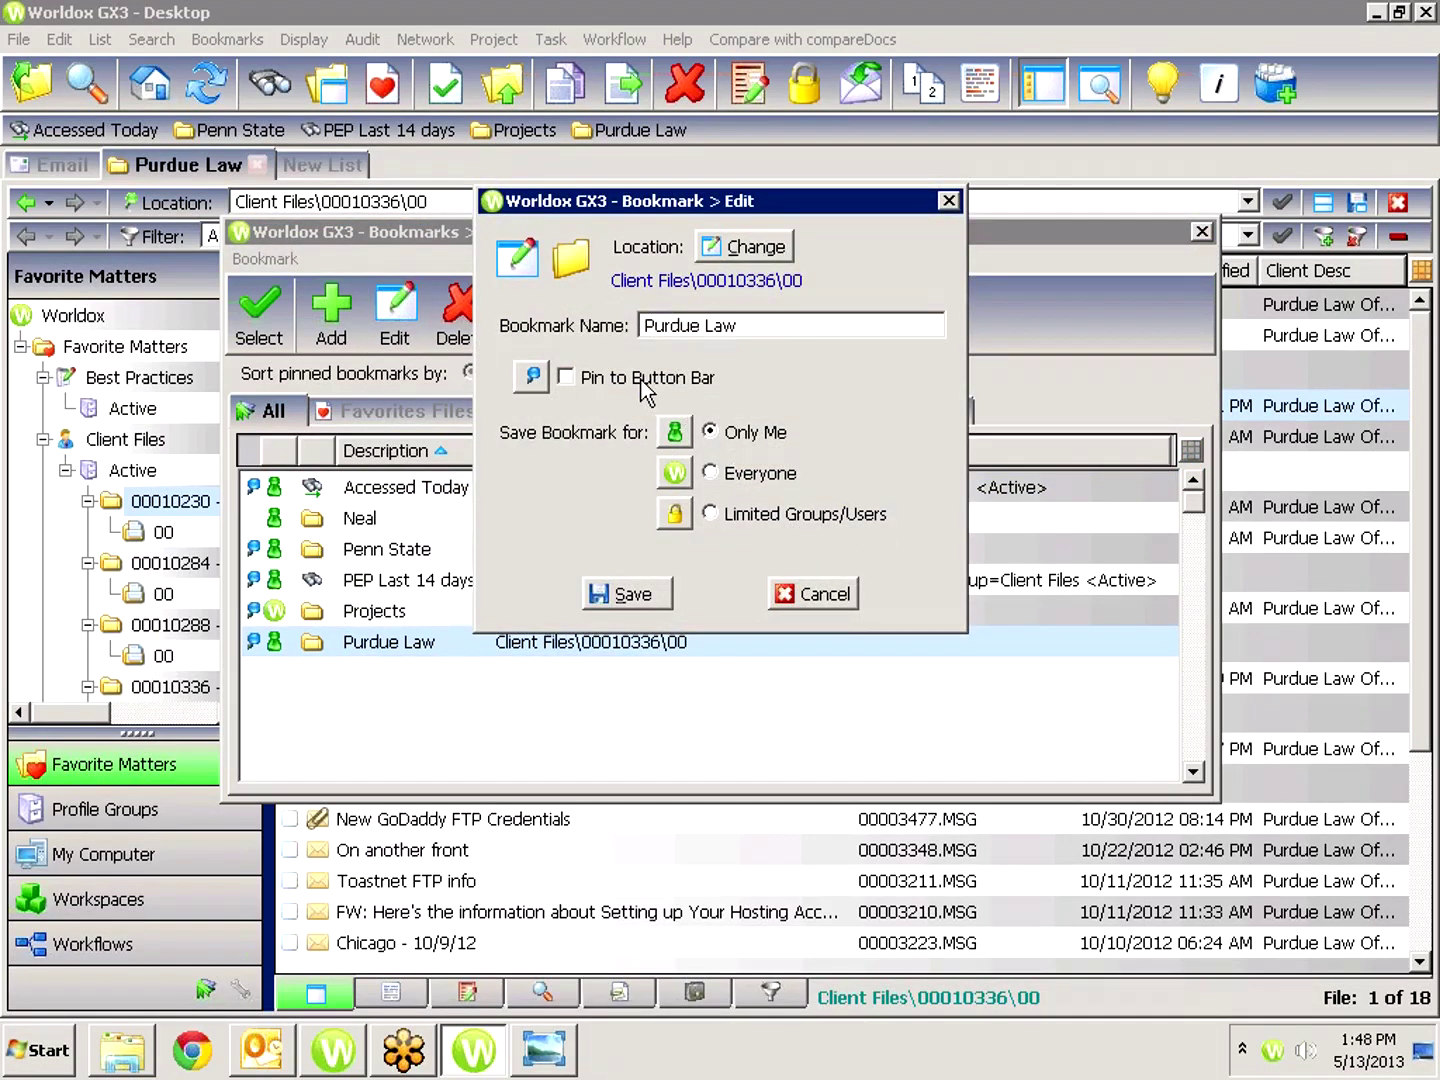
pyautogui.click(631, 594)
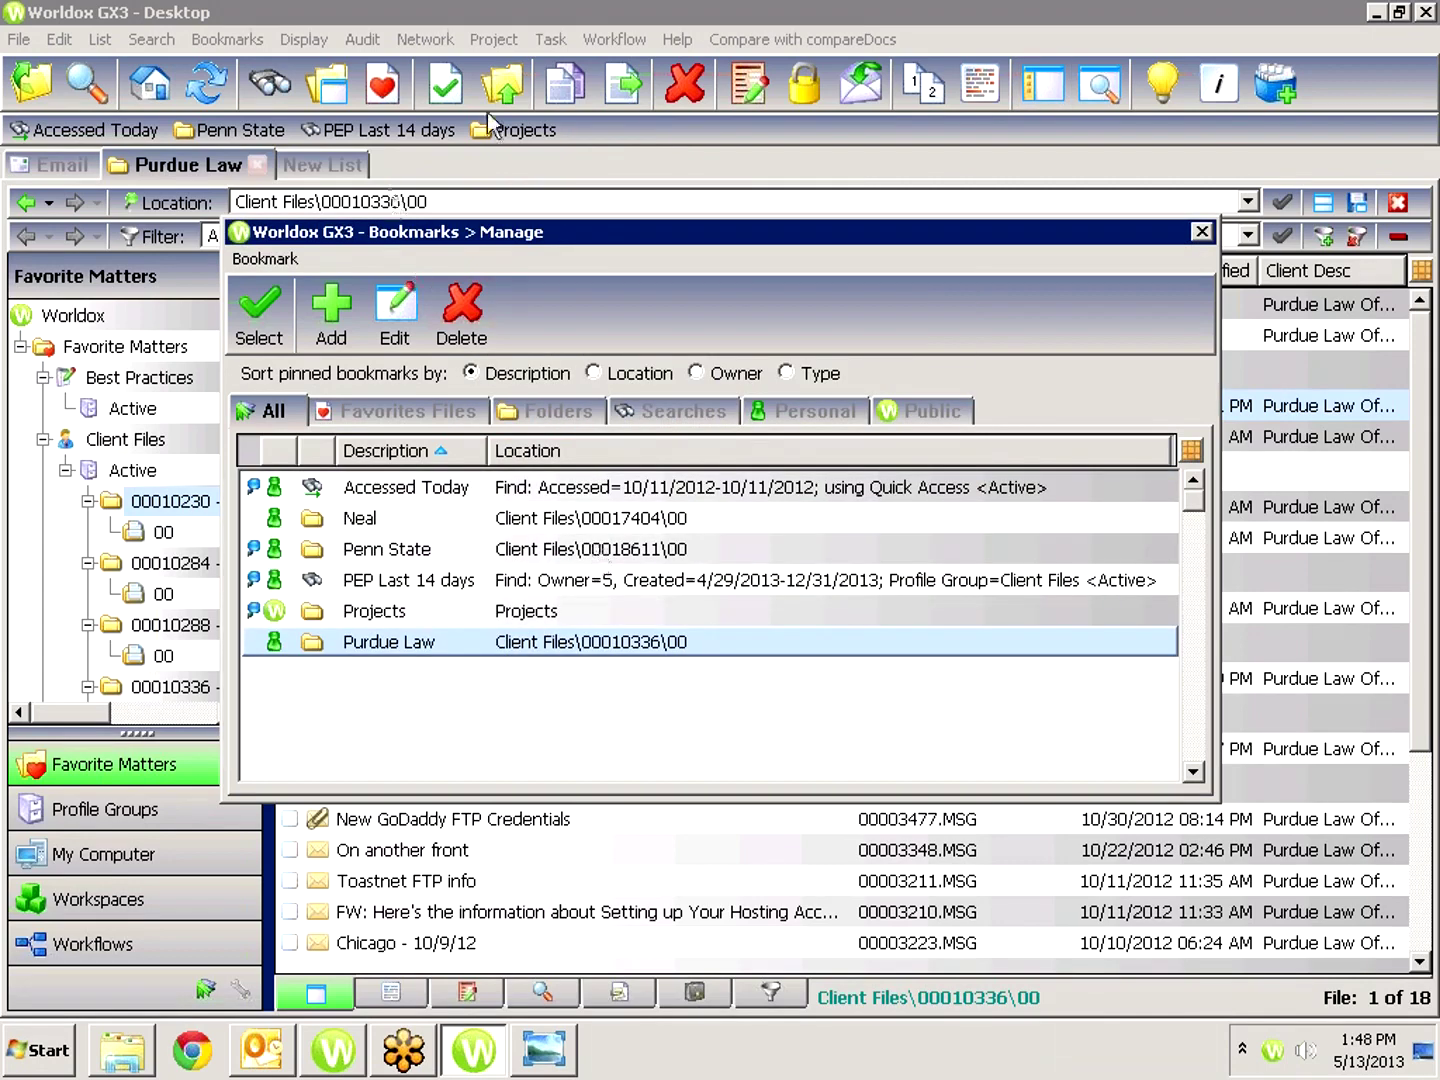
pyautogui.click(1202, 231)
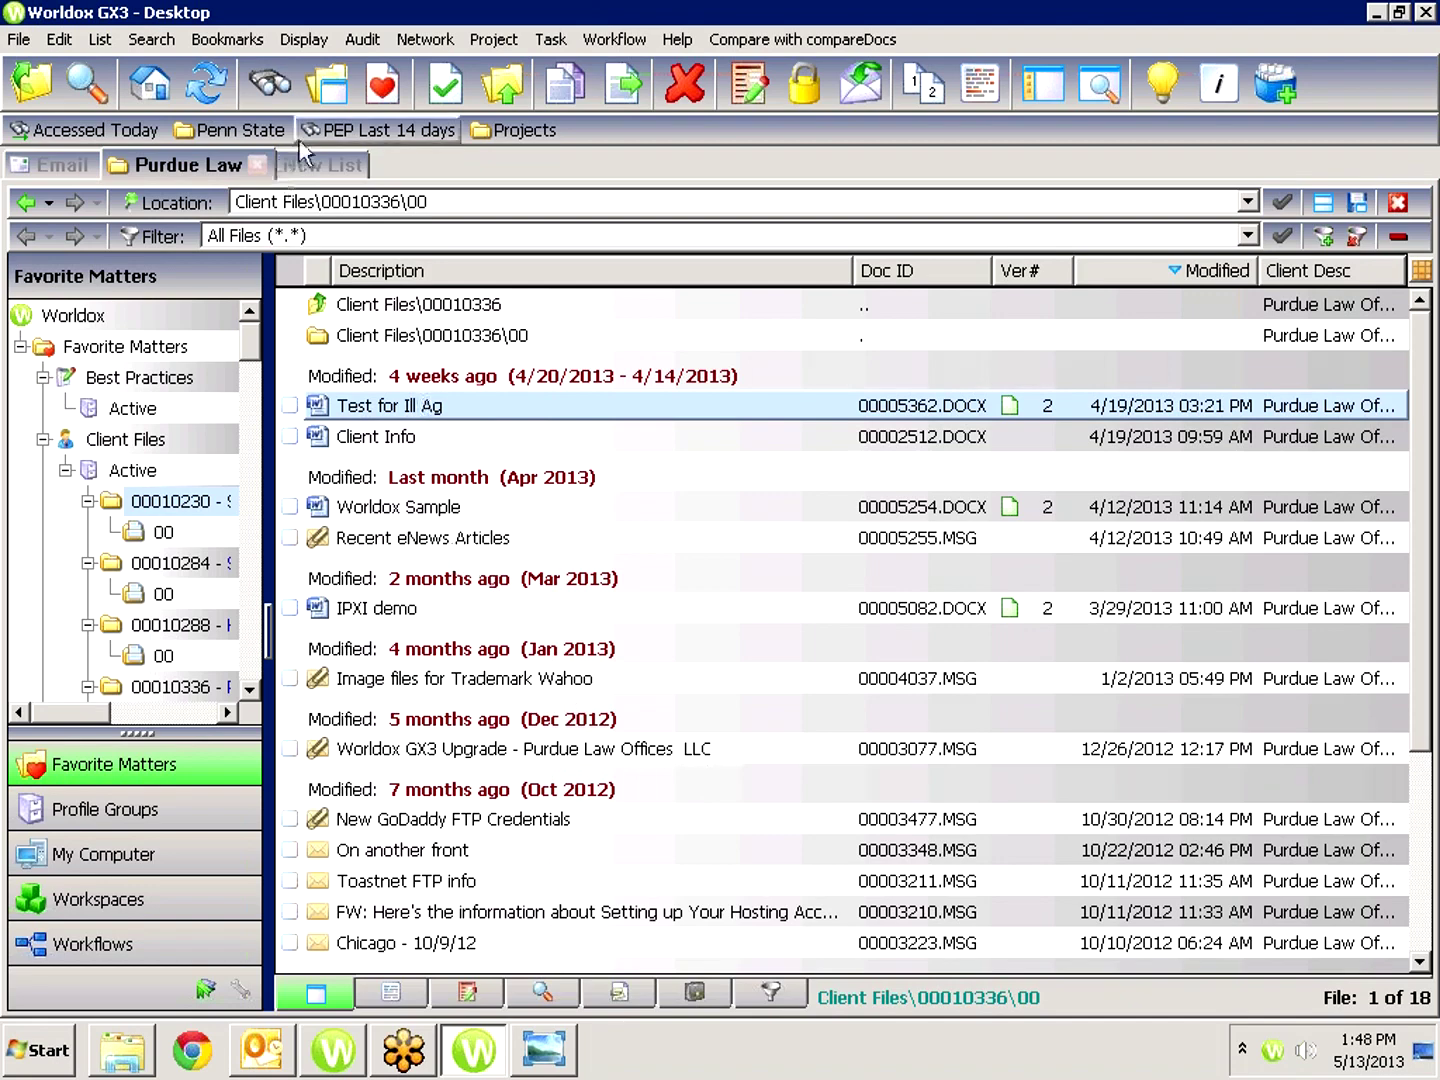
# Look at where the unpinned bookmarks are listed among the bookmark commands without opening any of them.
pyautogui.click(226, 44)
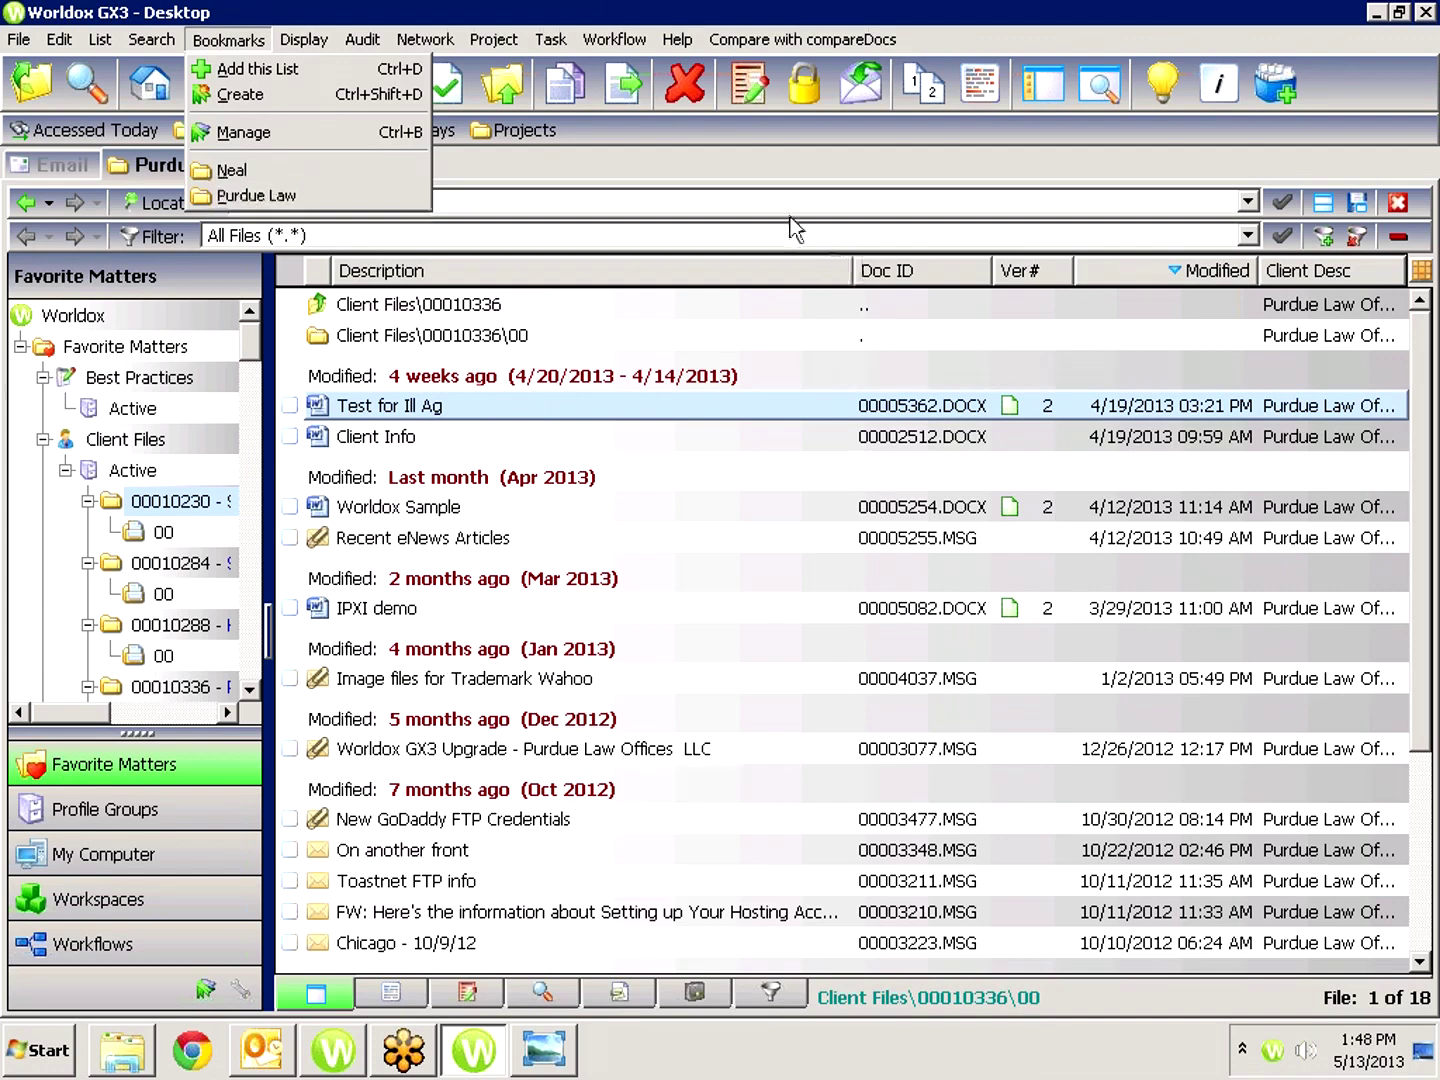
pyautogui.click(747, 152)
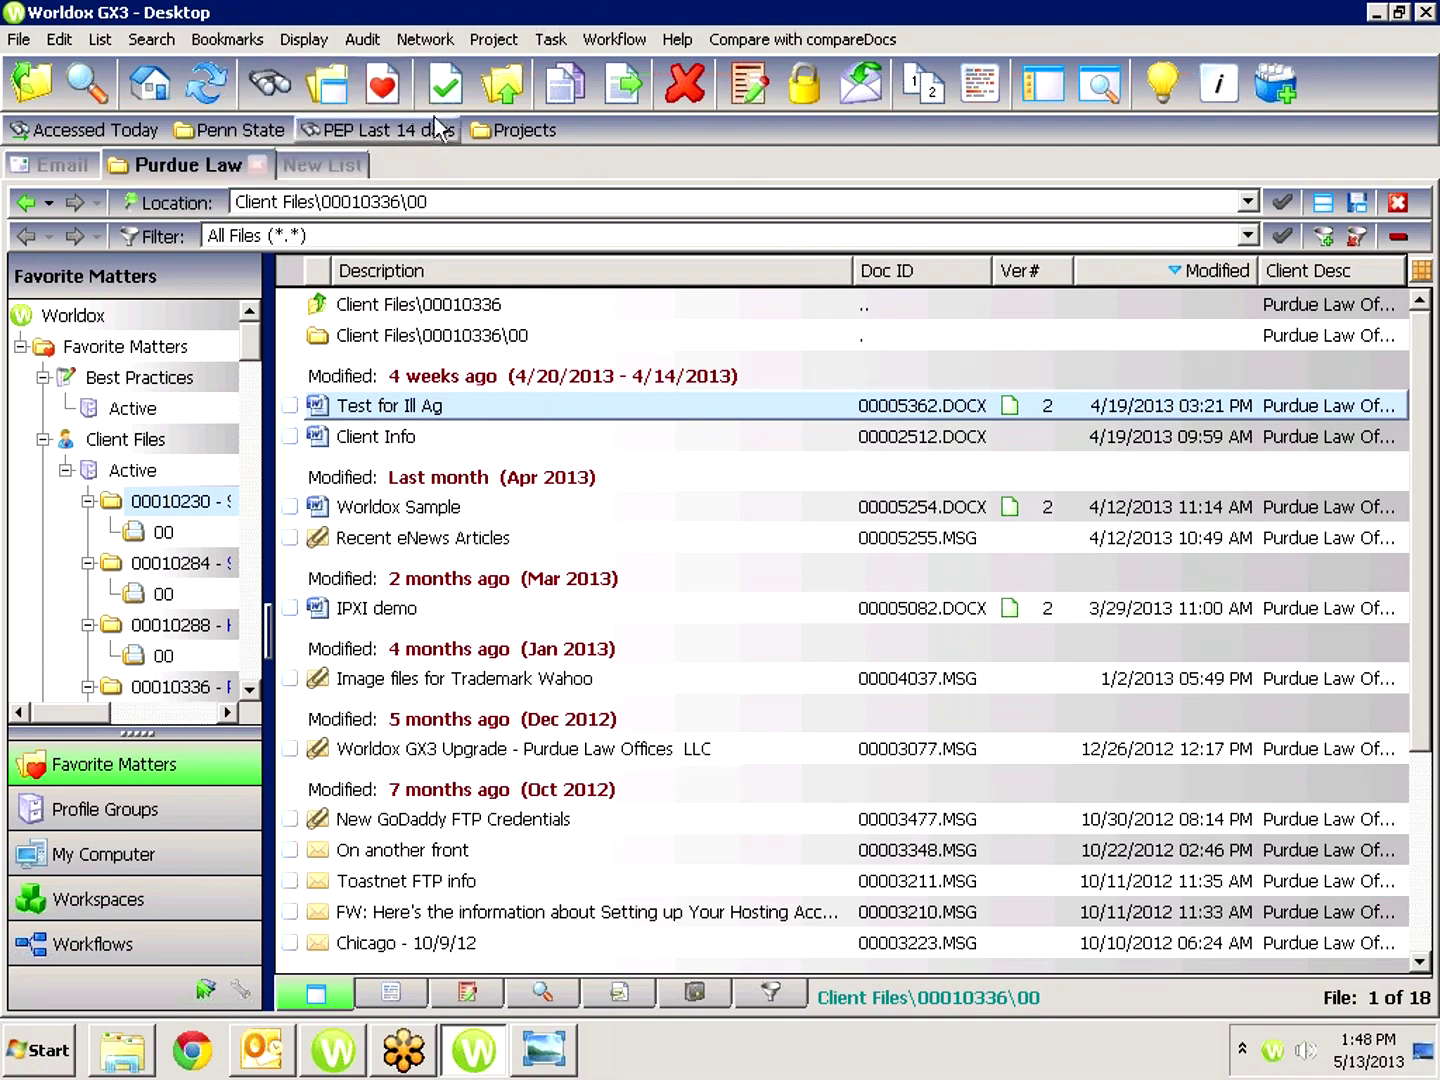
pyautogui.click(236, 42)
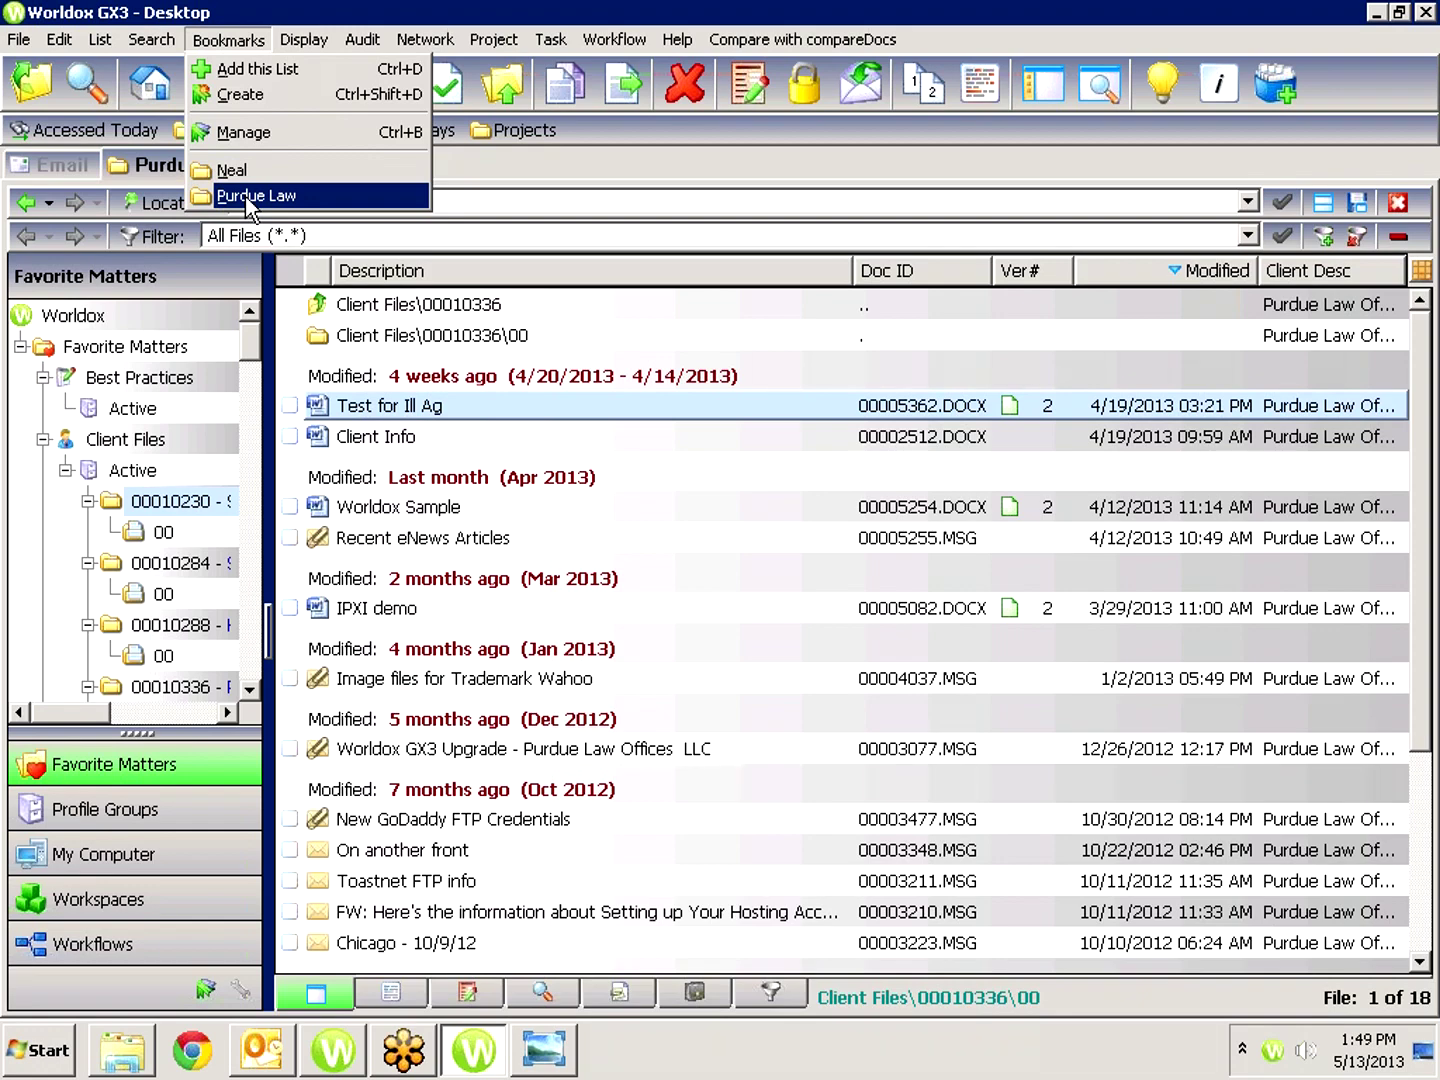
pyautogui.click(480, 157)
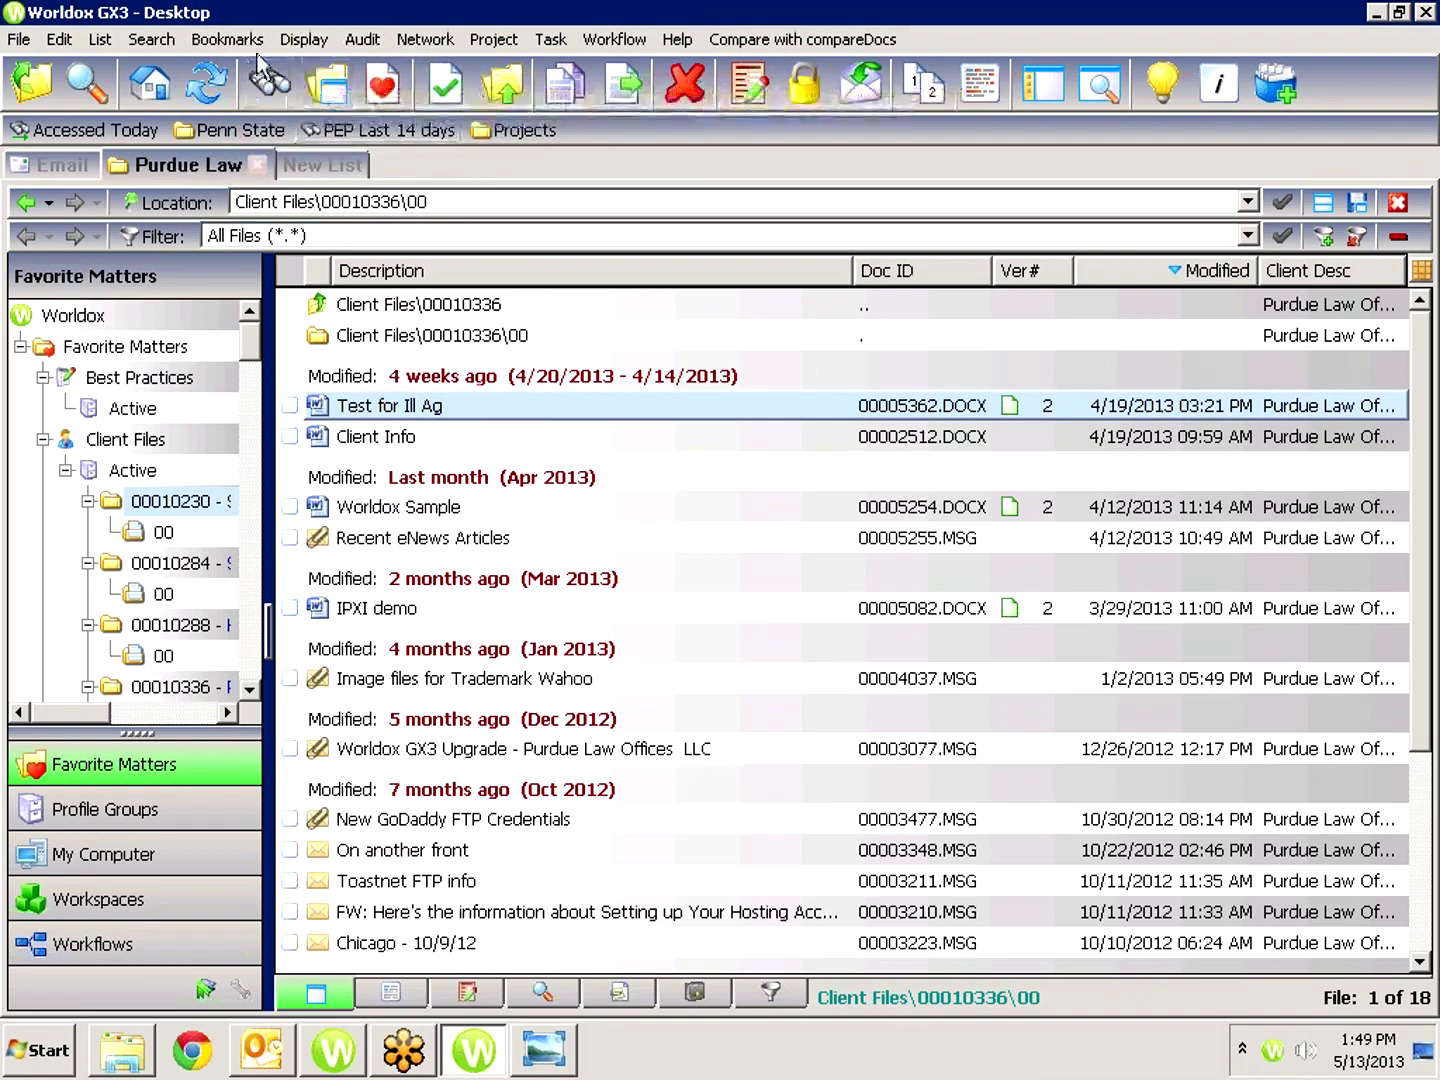
pyautogui.click(229, 40)
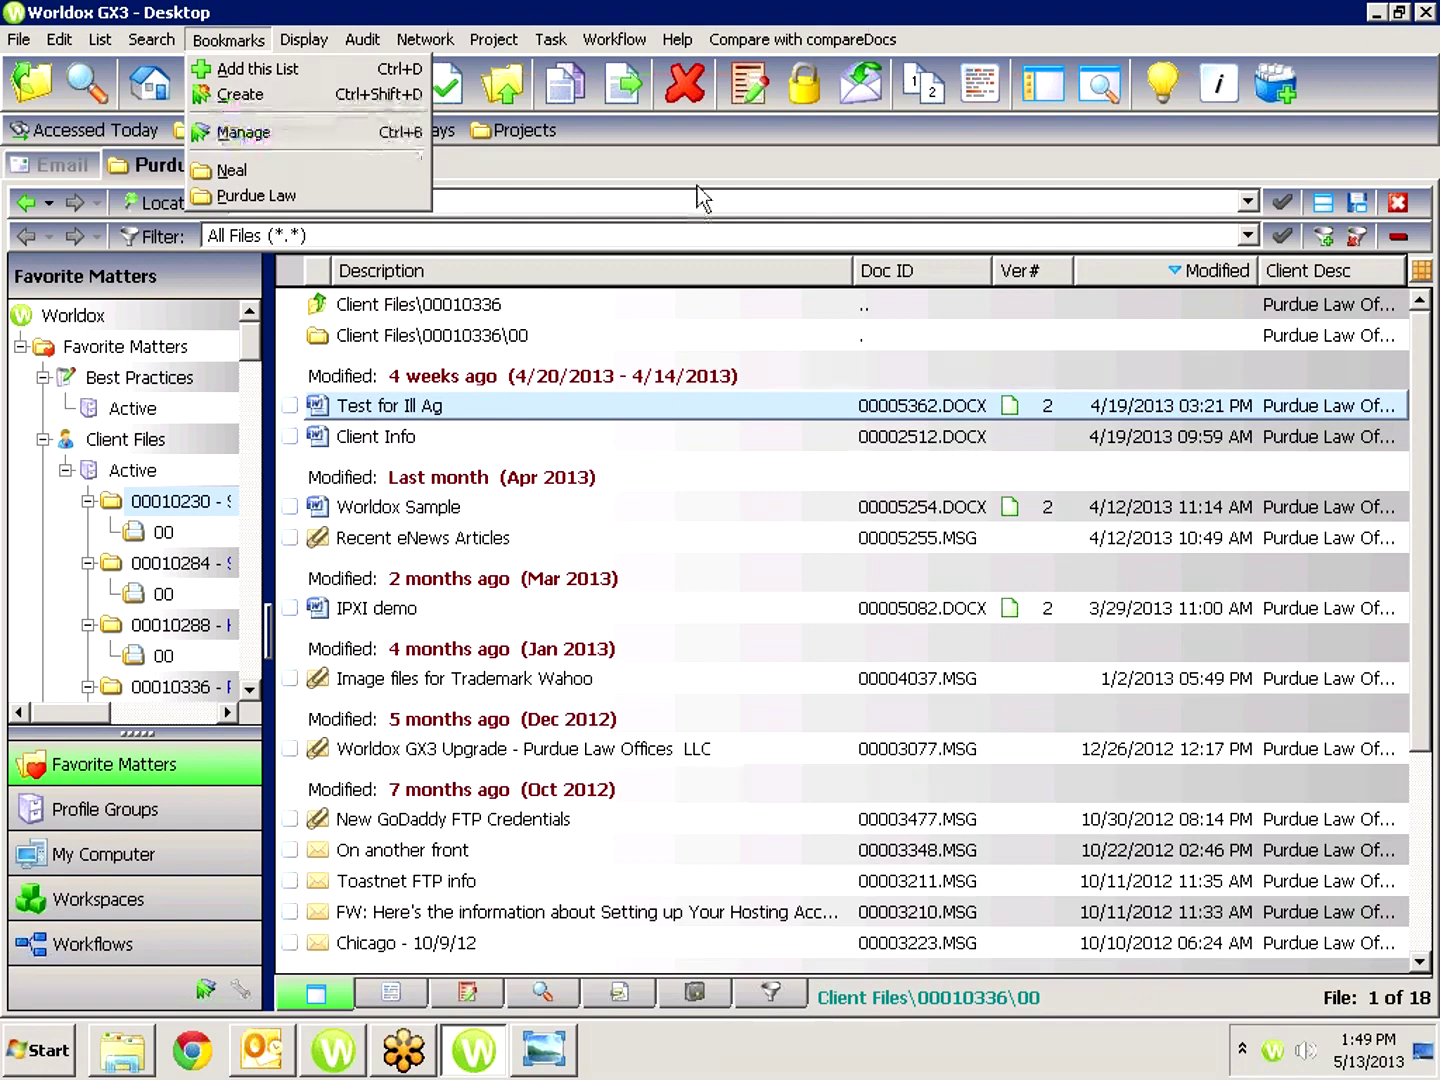
pyautogui.click(724, 177)
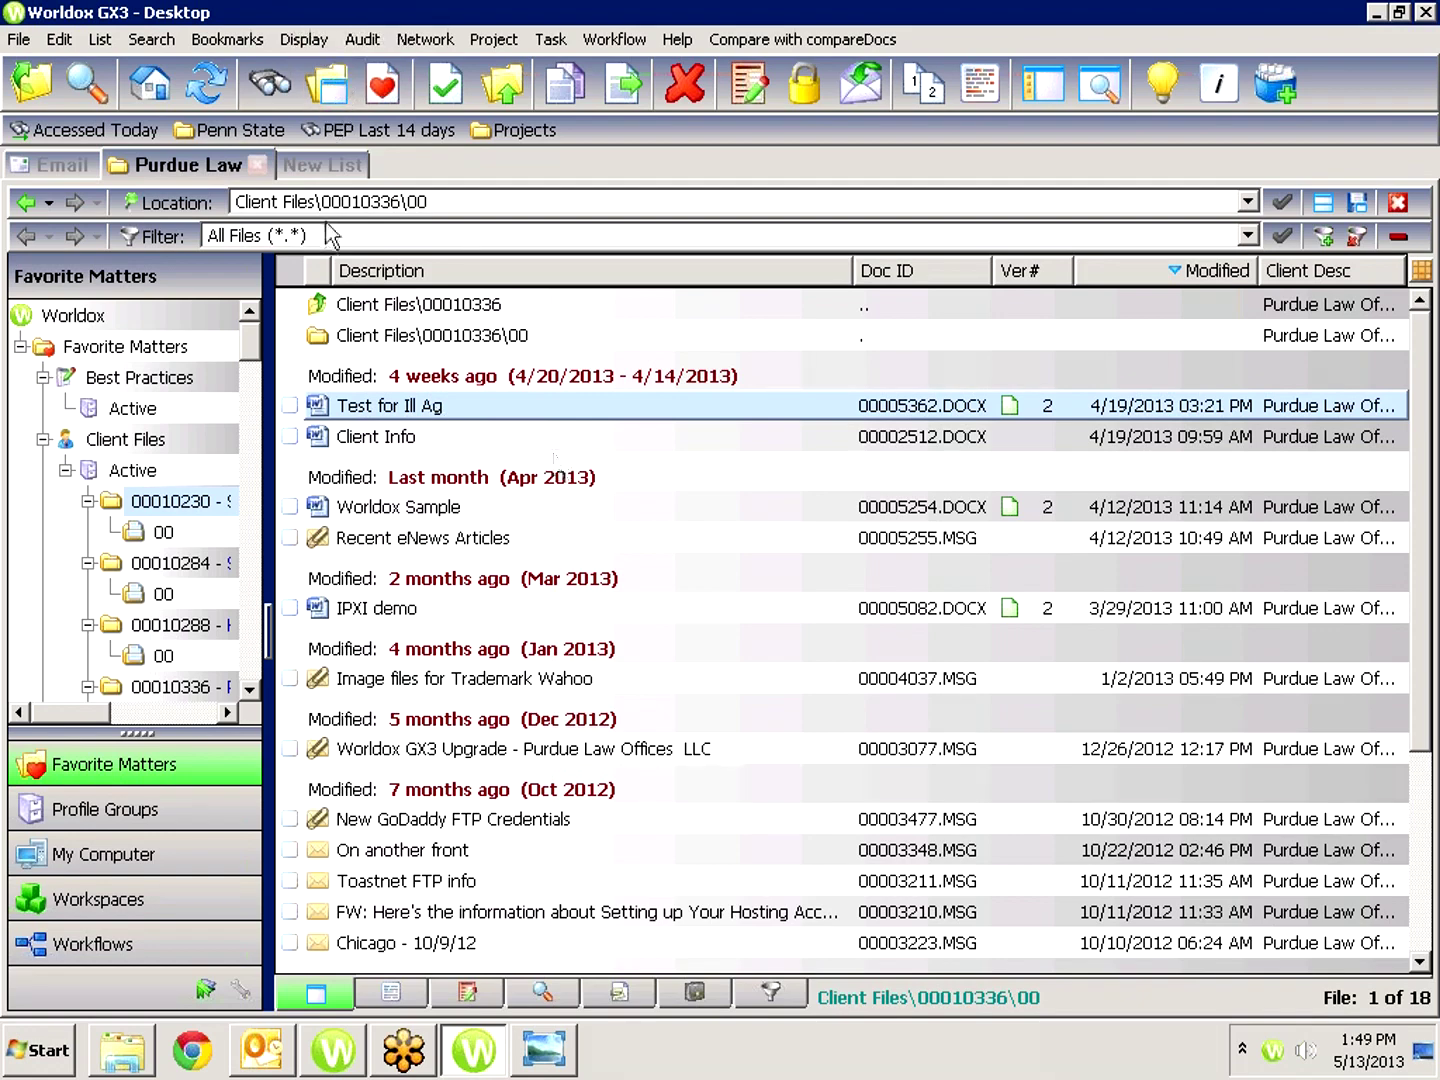
# Fill in a Client Search with an owner and a creation date from 14 Days Ago, then cancel it.
pyautogui.click(280, 95)
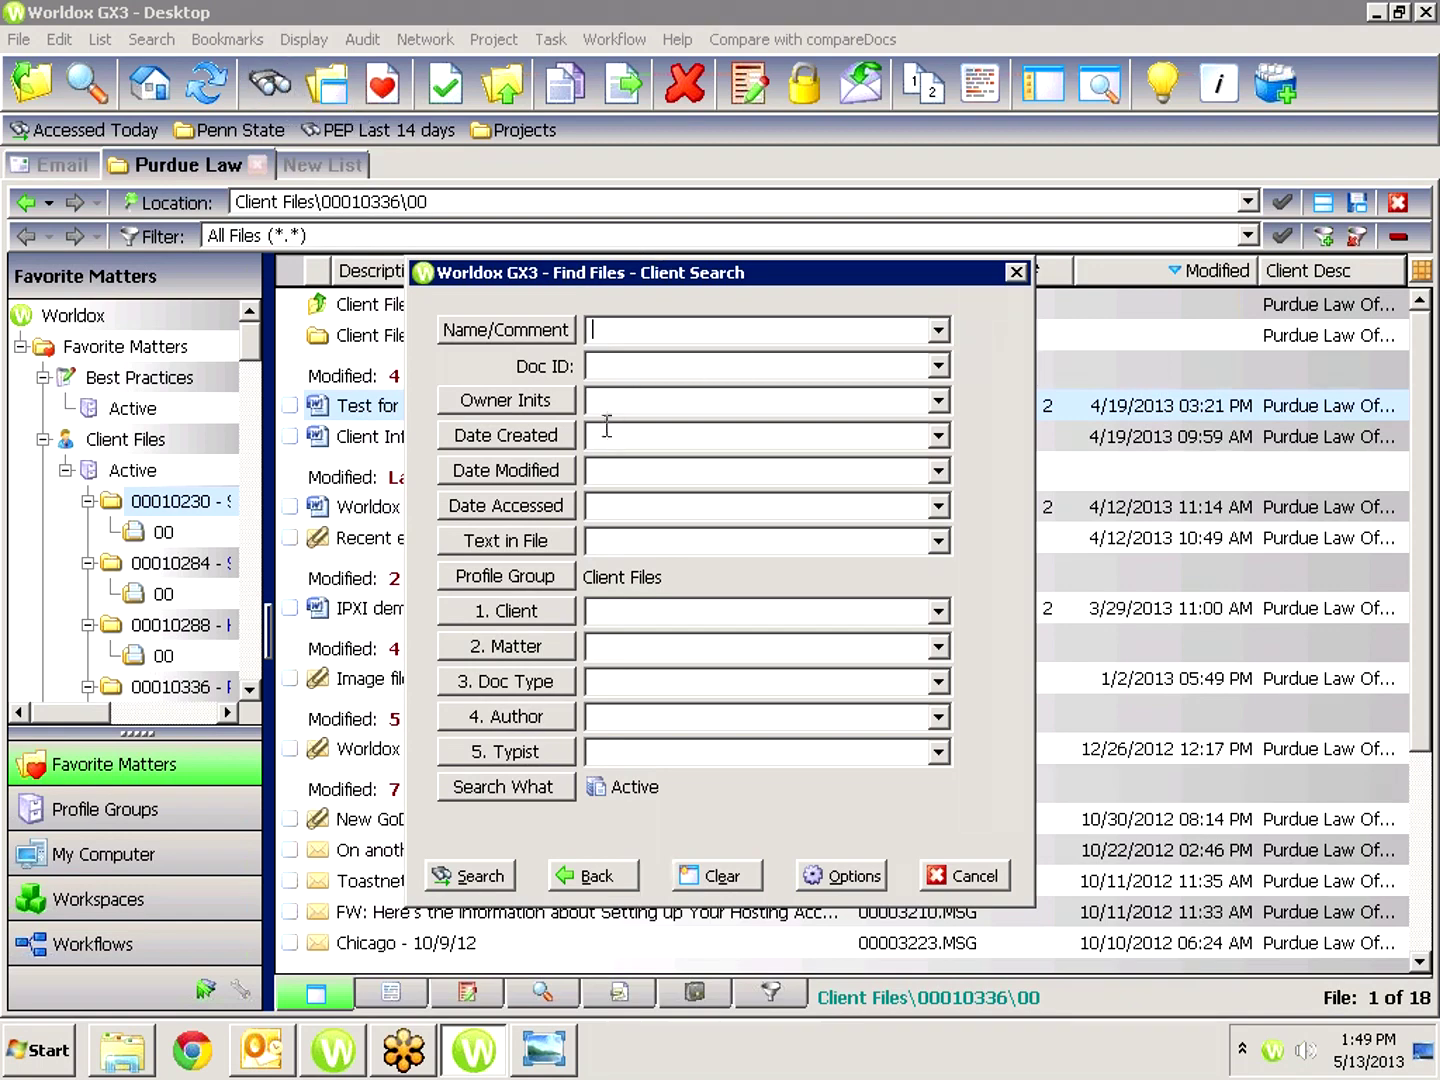
pyautogui.click(530, 402)
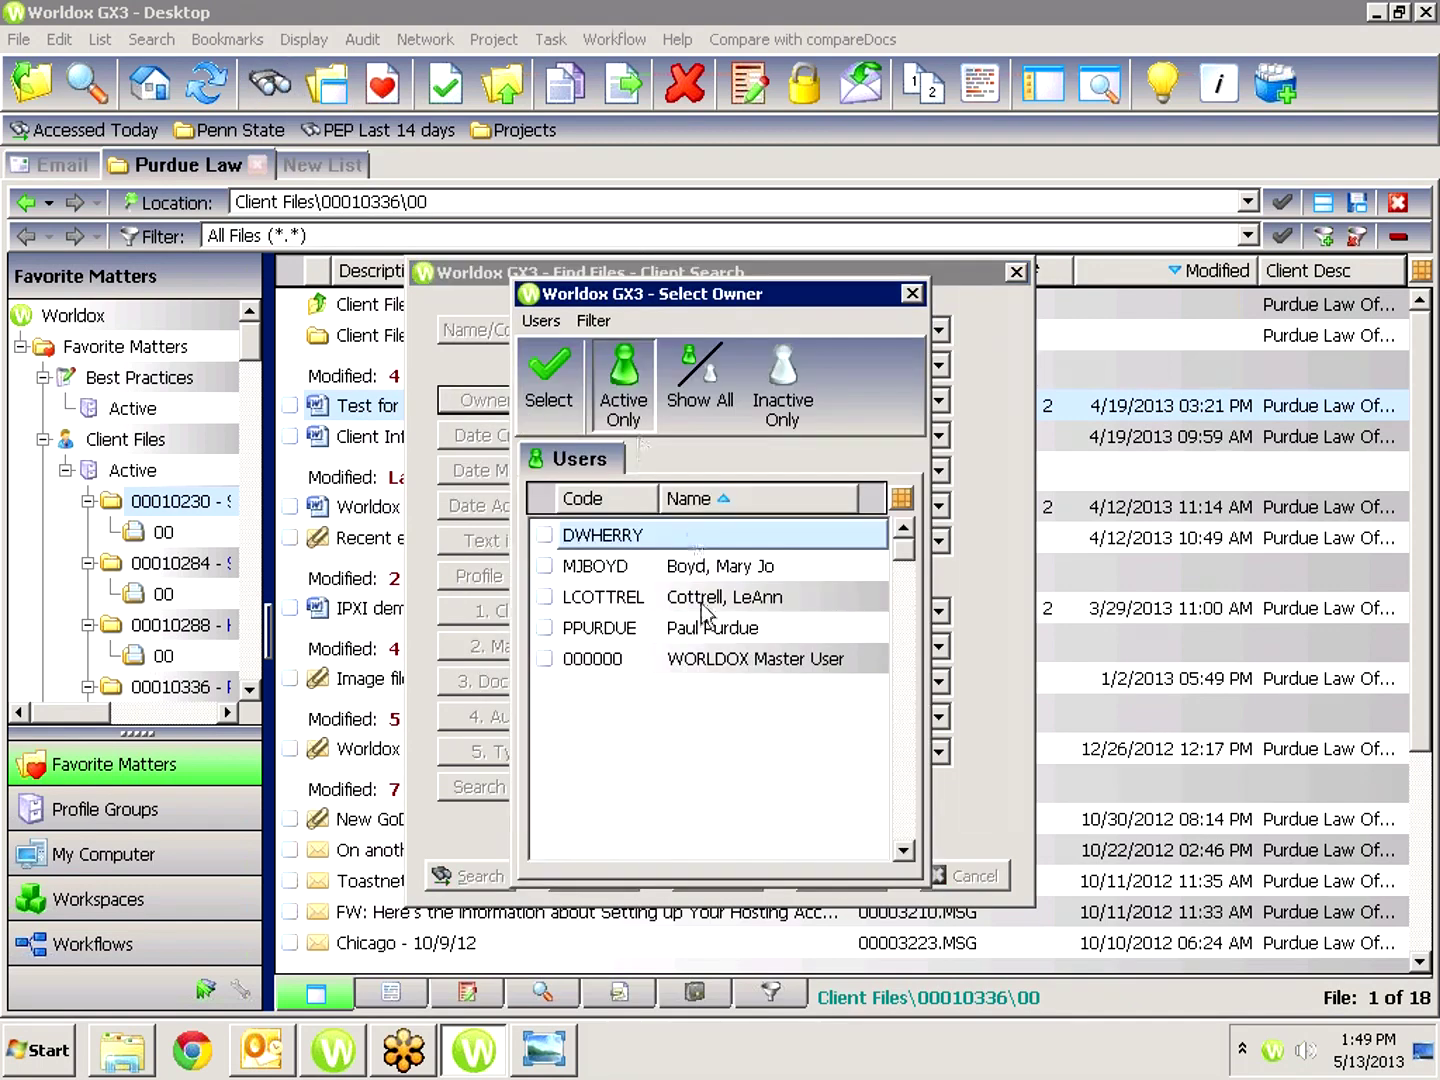
pyautogui.doubleClick(712, 628)
pyautogui.click(553, 437)
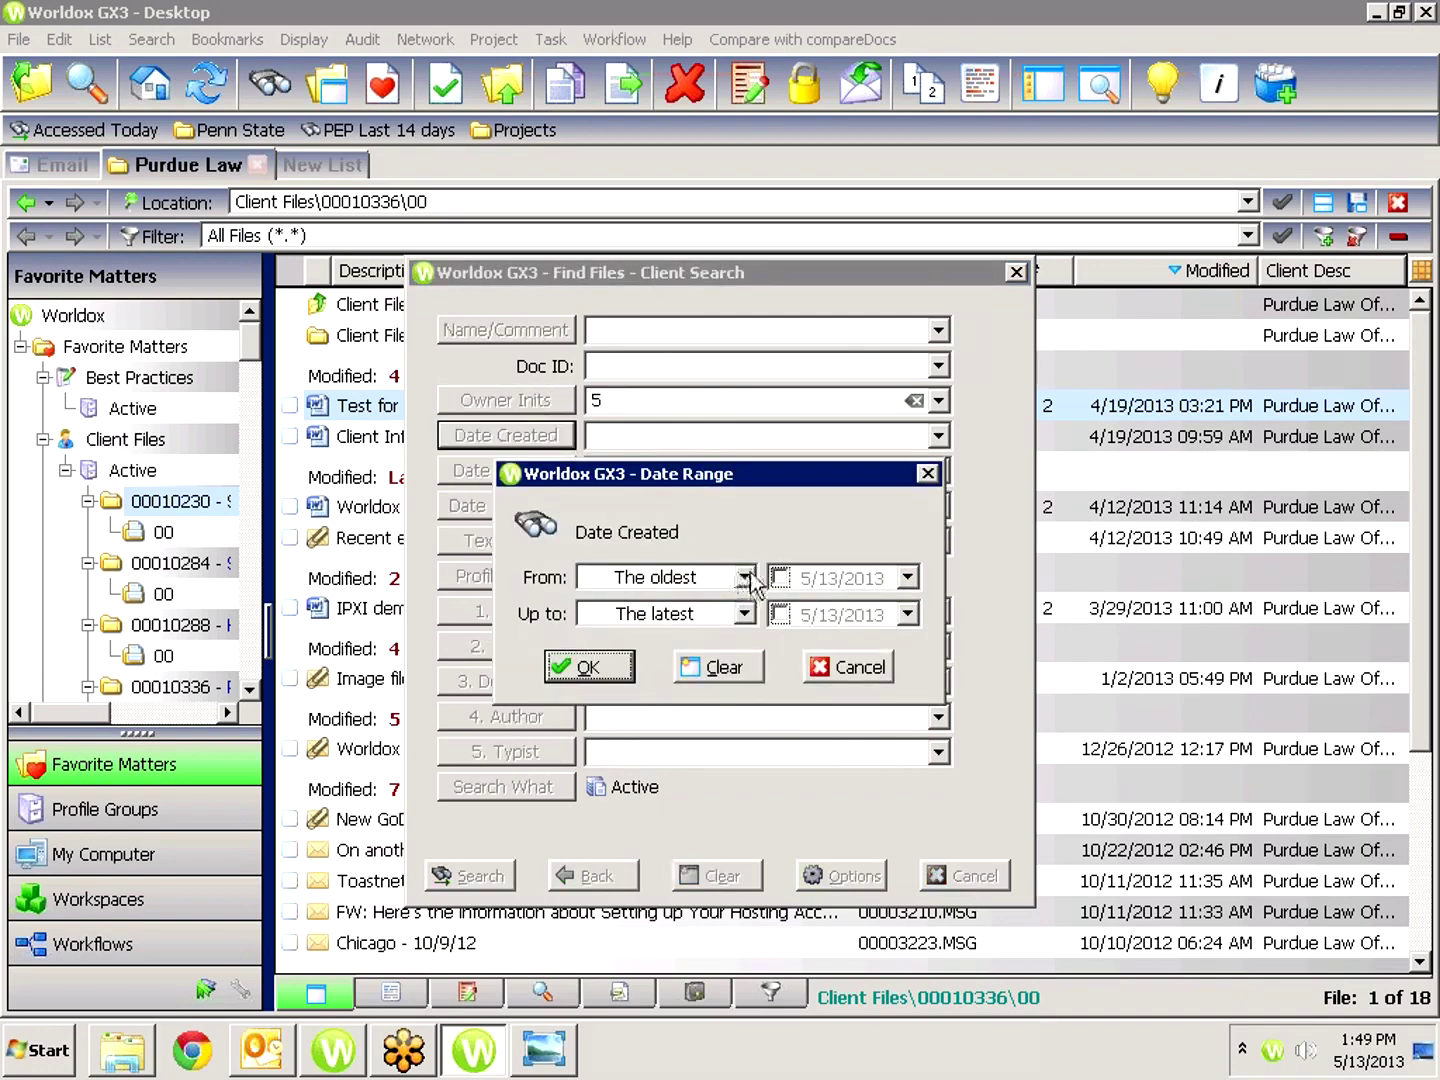
pyautogui.click(743, 578)
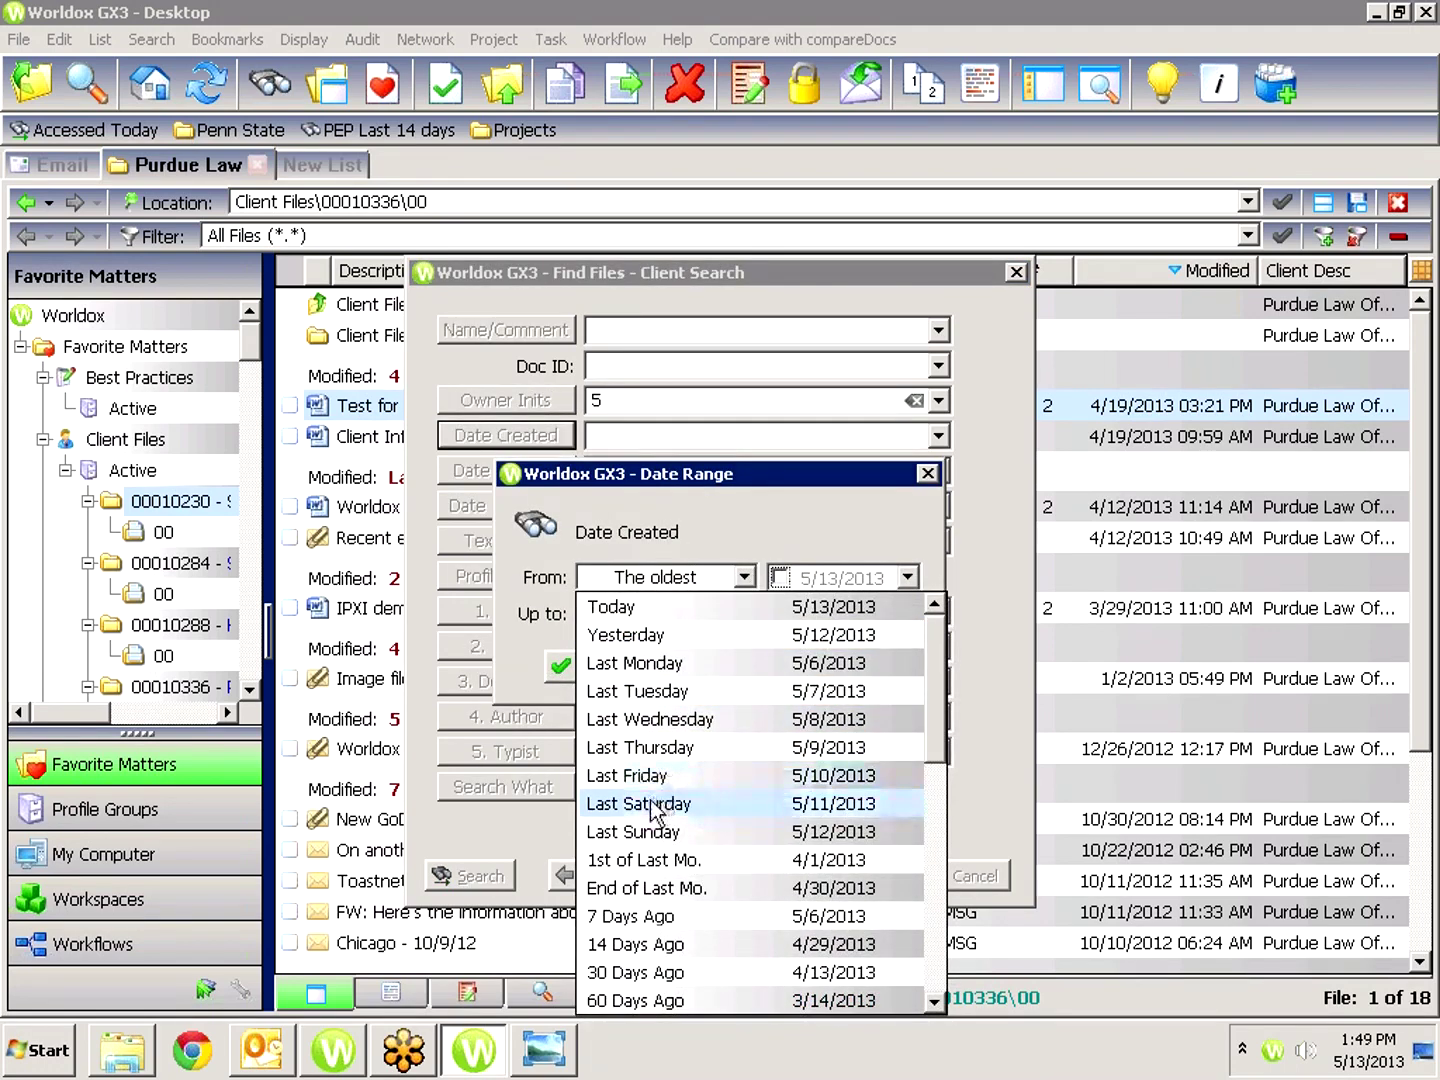
pyautogui.click(629, 944)
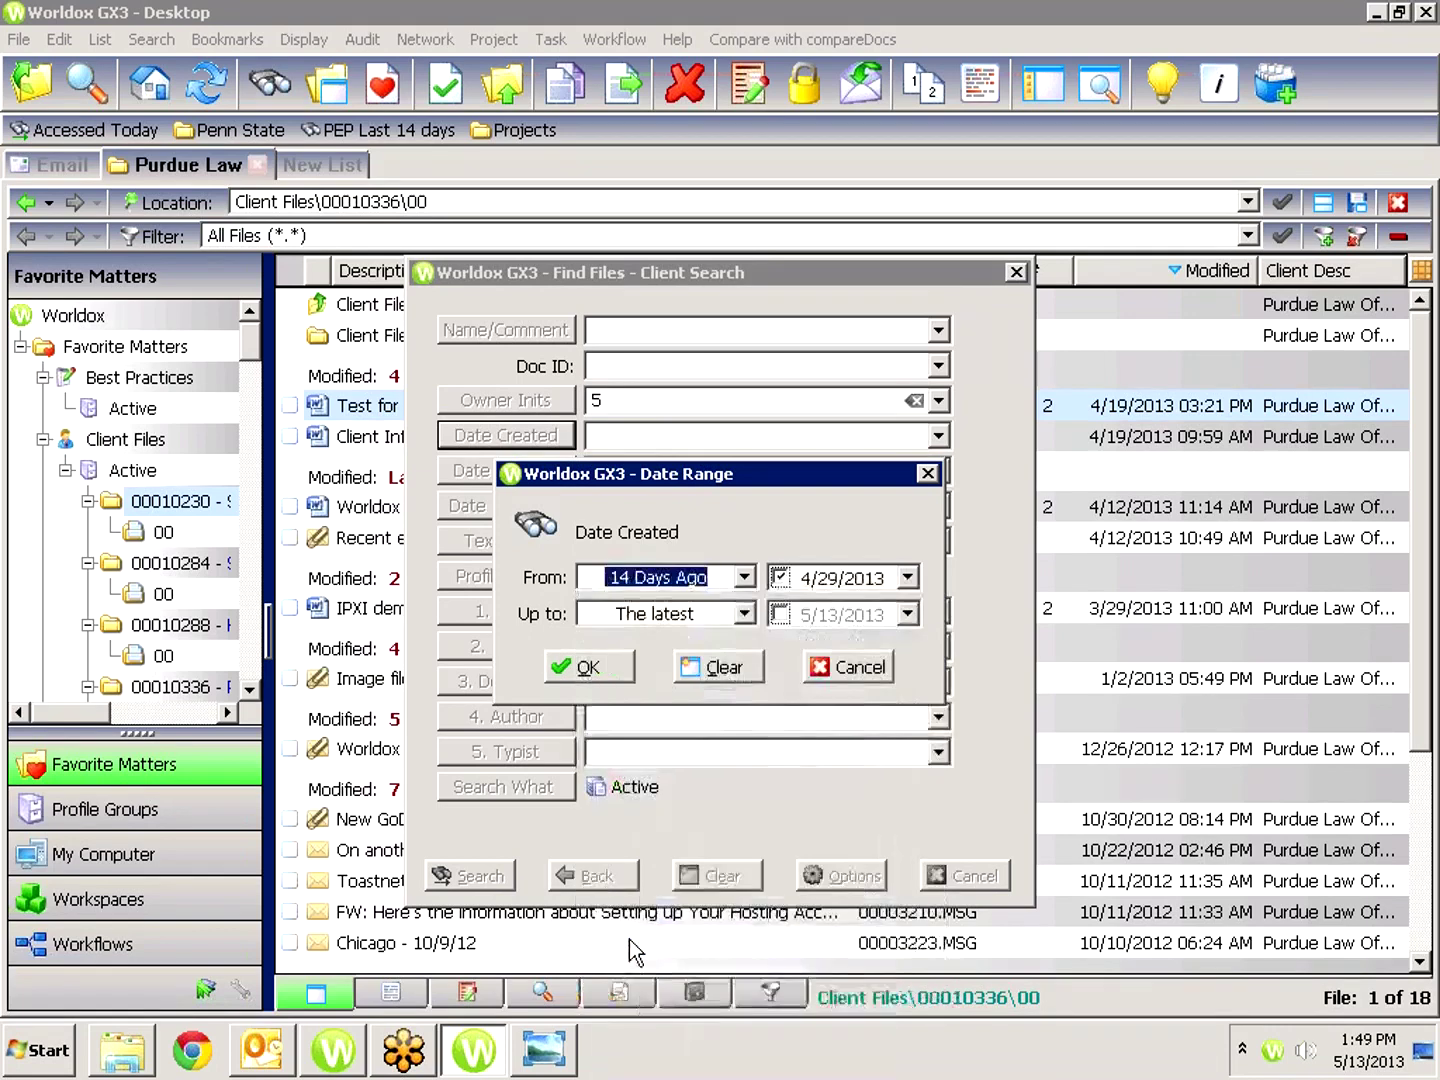
pyautogui.click(580, 664)
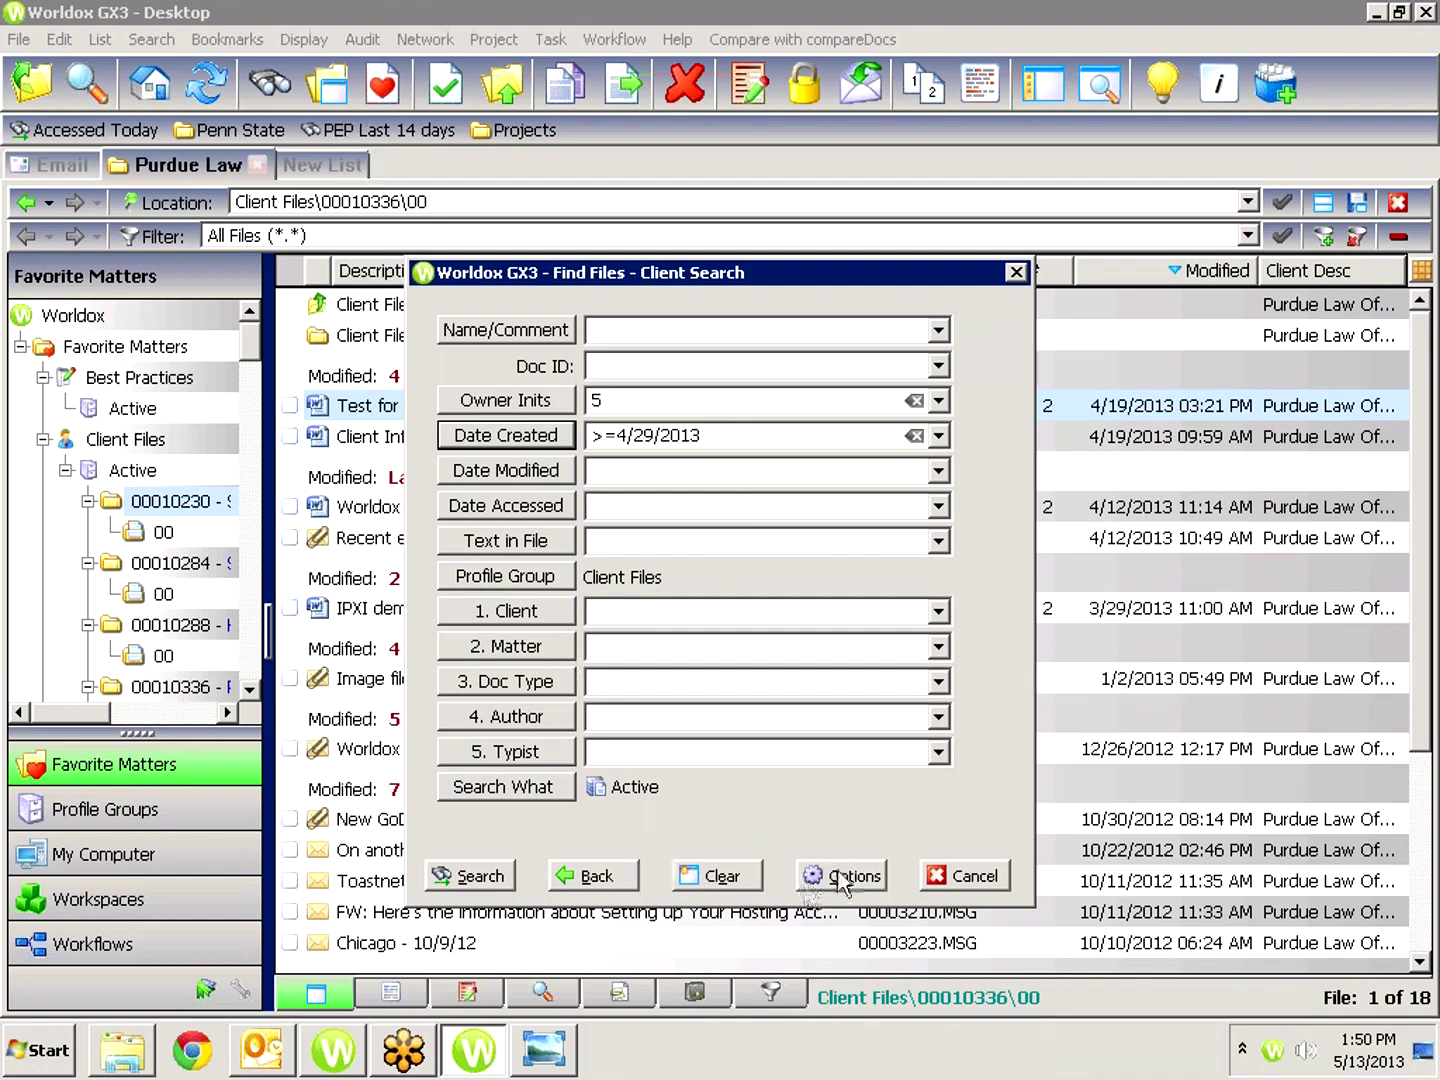
pyautogui.click(987, 875)
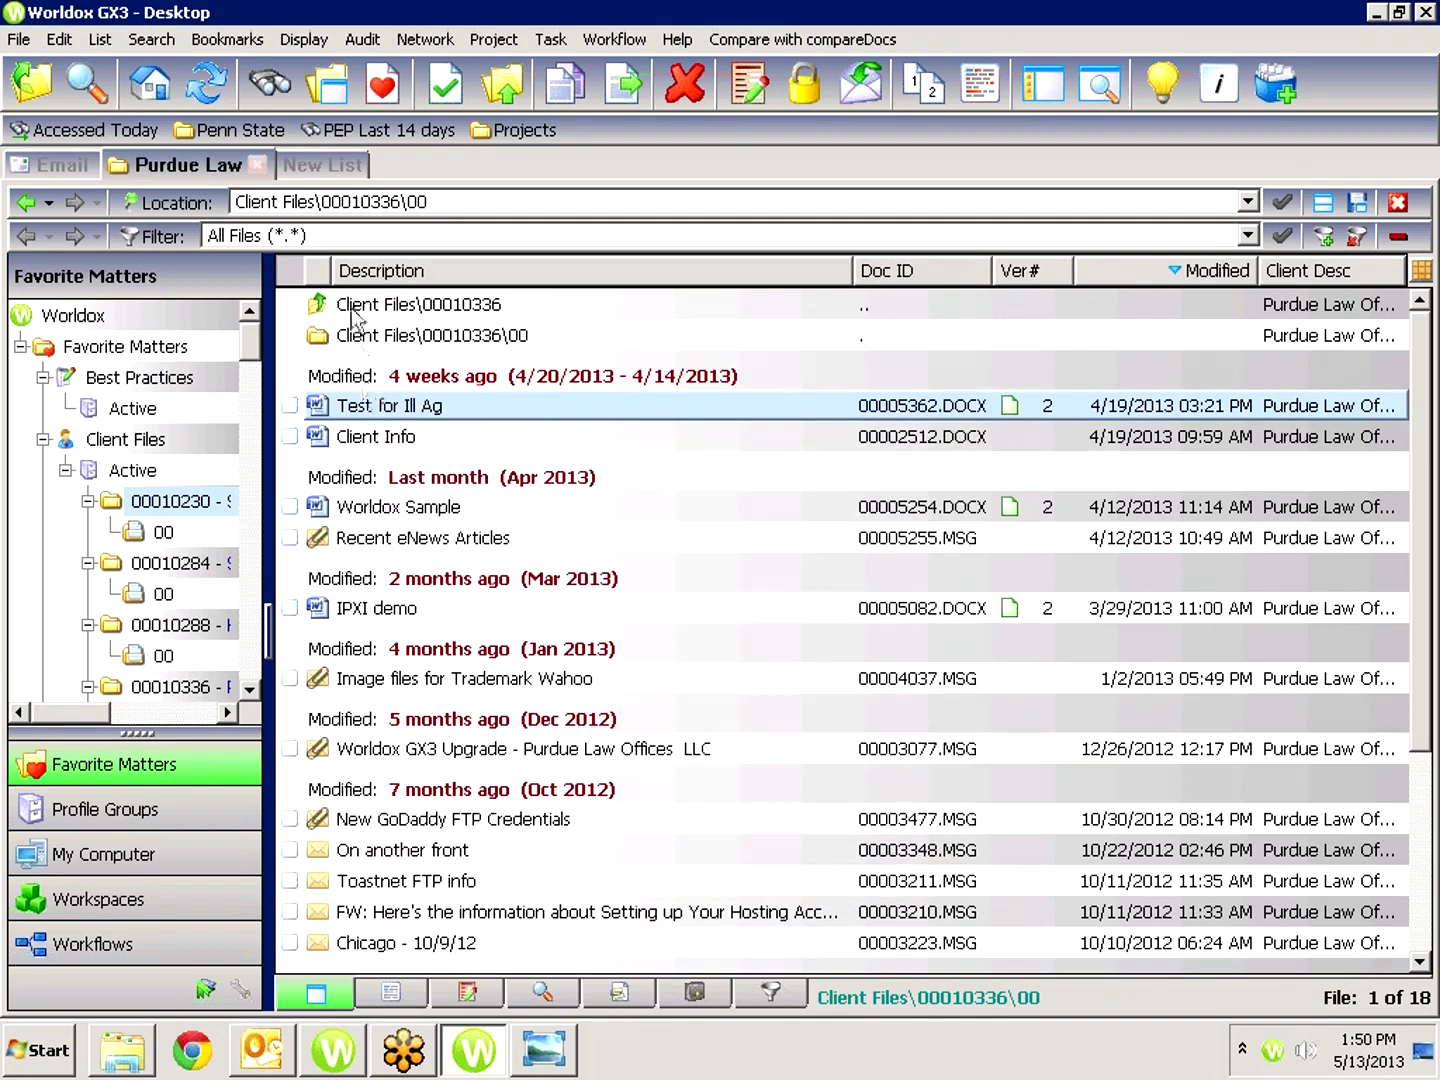
# Open the PEP Last 14 days bookmark and run its search template.
pyautogui.click(364, 132)
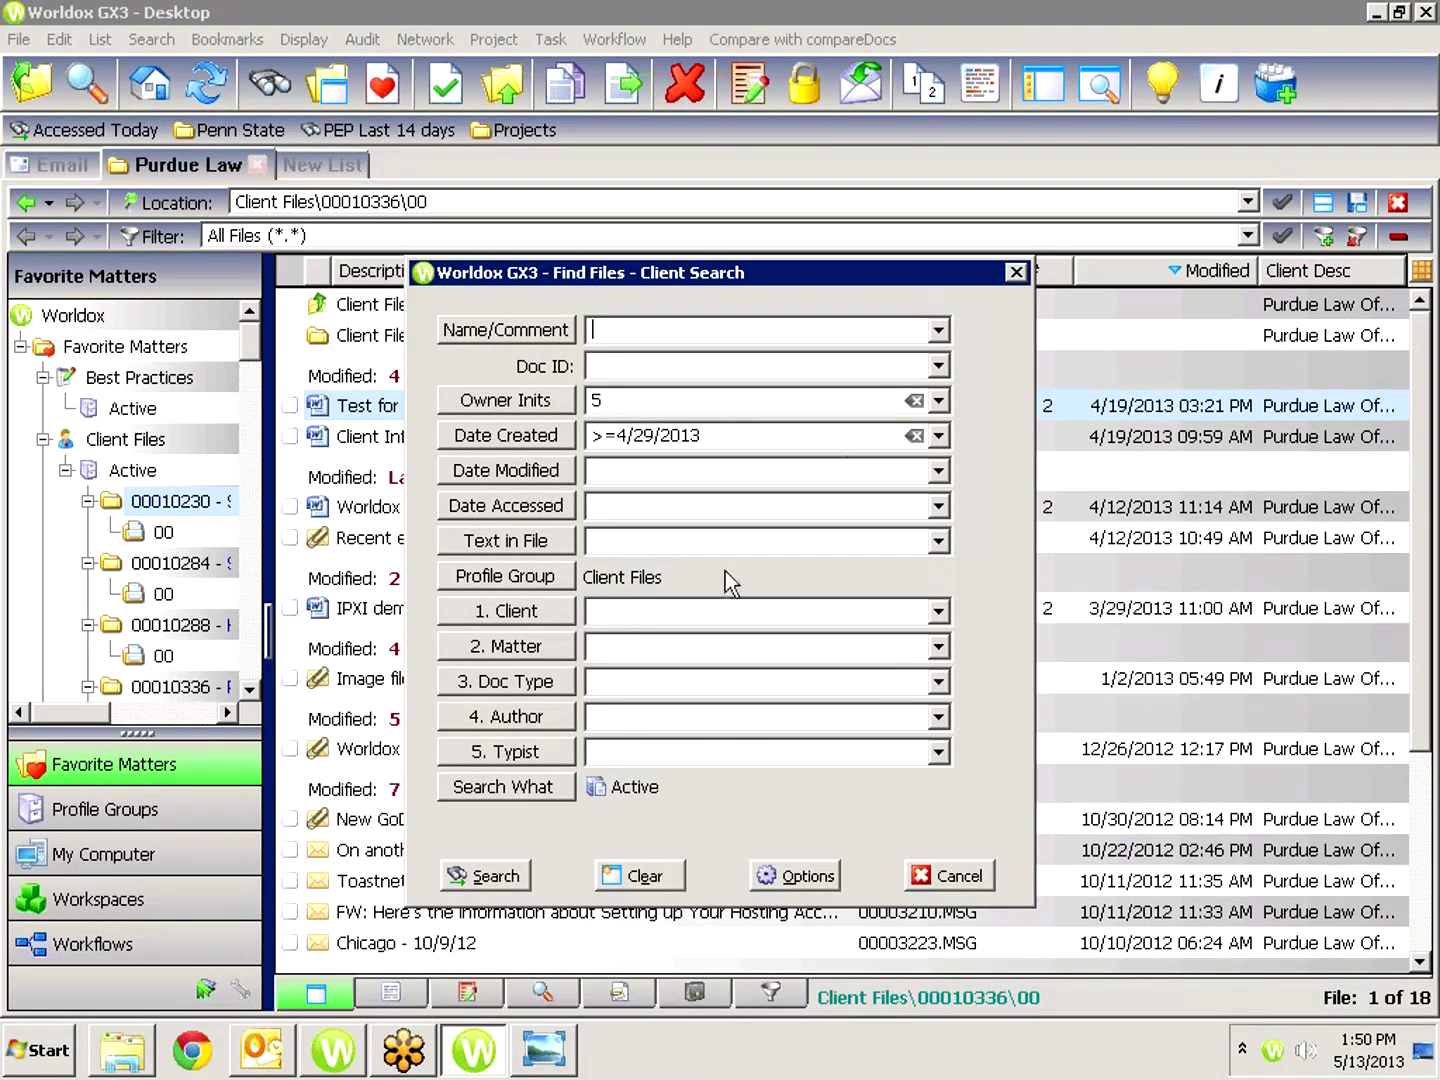
pyautogui.click(490, 876)
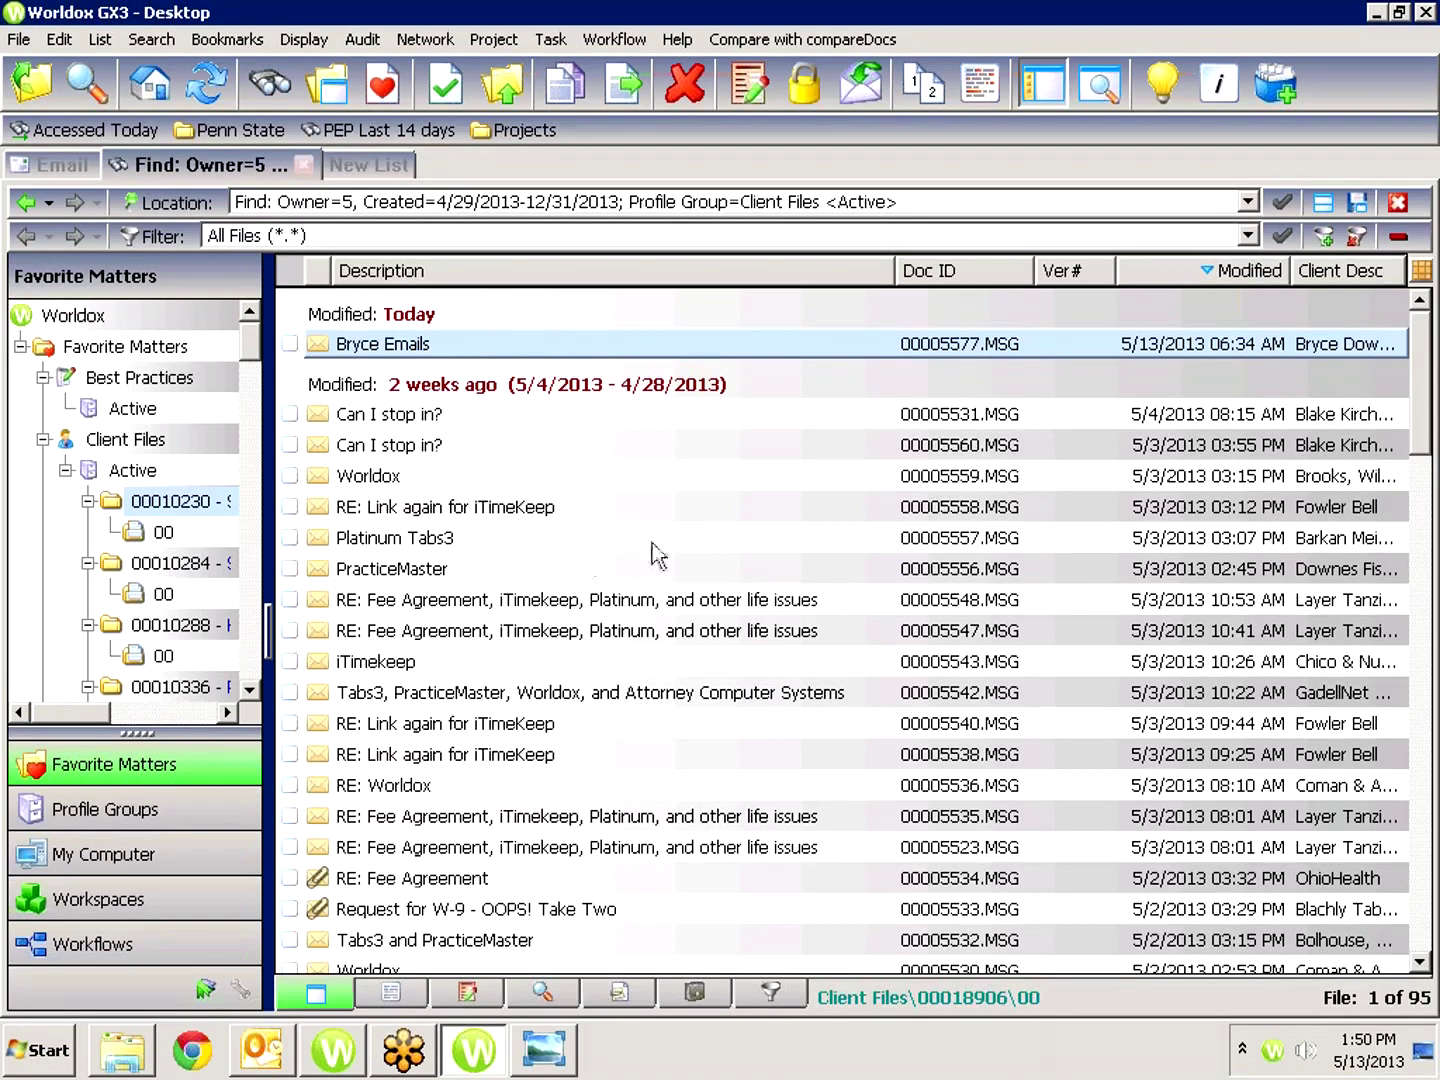
# Set the PEP Last 14 days bookmark to Perform search on selection, save it, and run the bookmark.
pyautogui.click(233, 34)
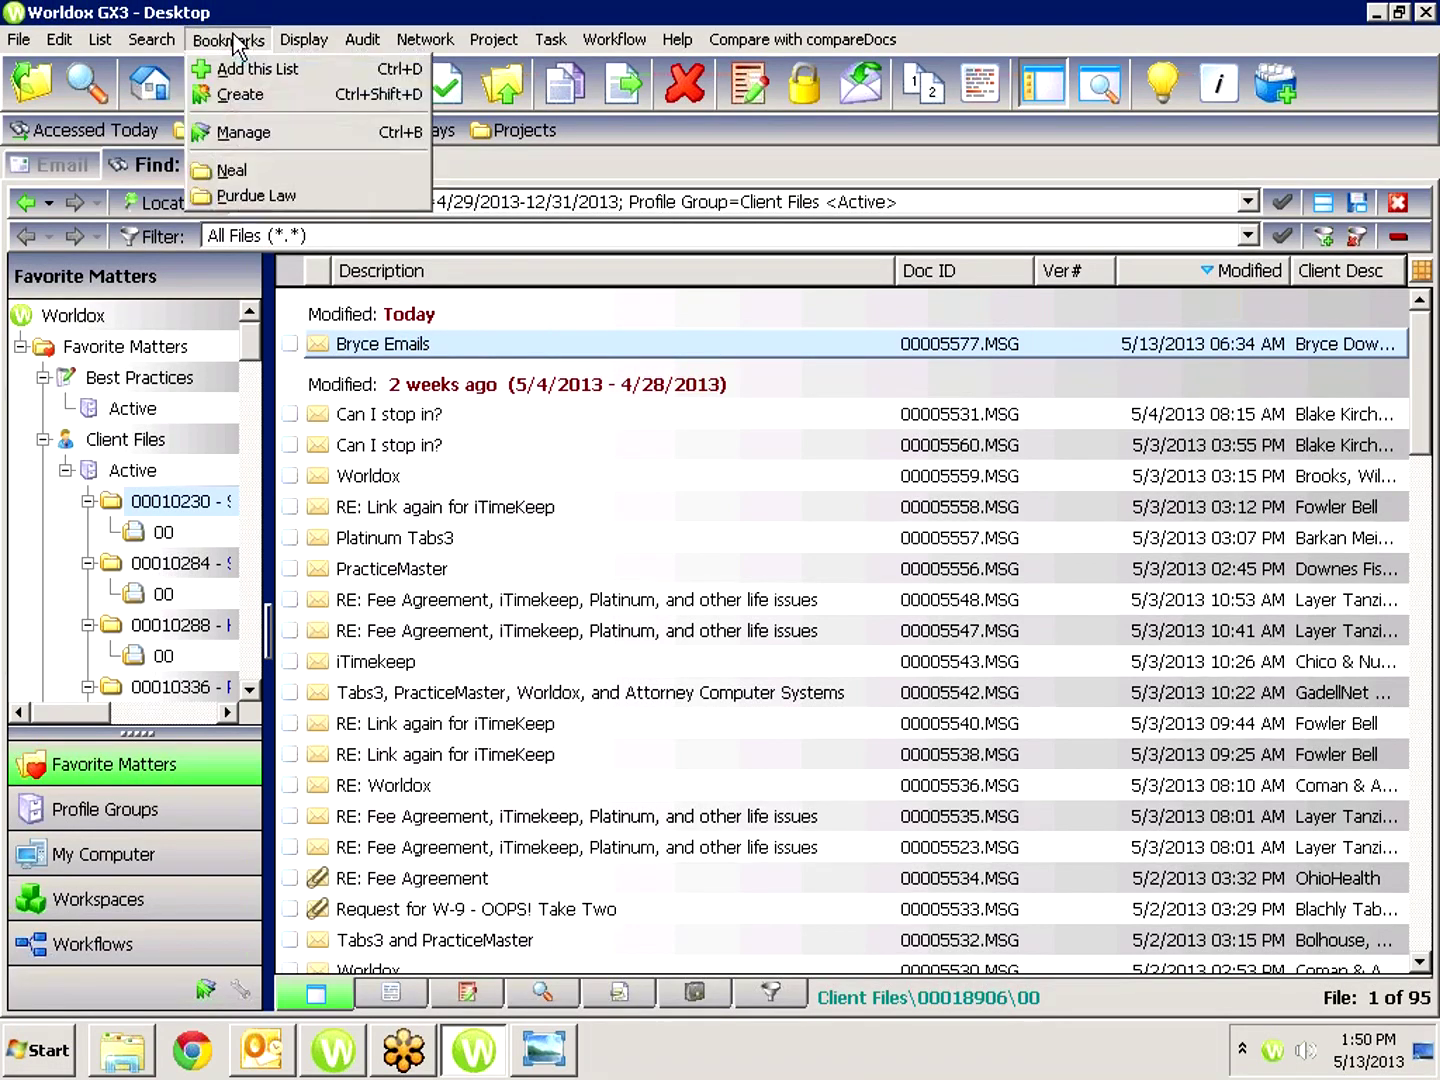
pyautogui.click(250, 131)
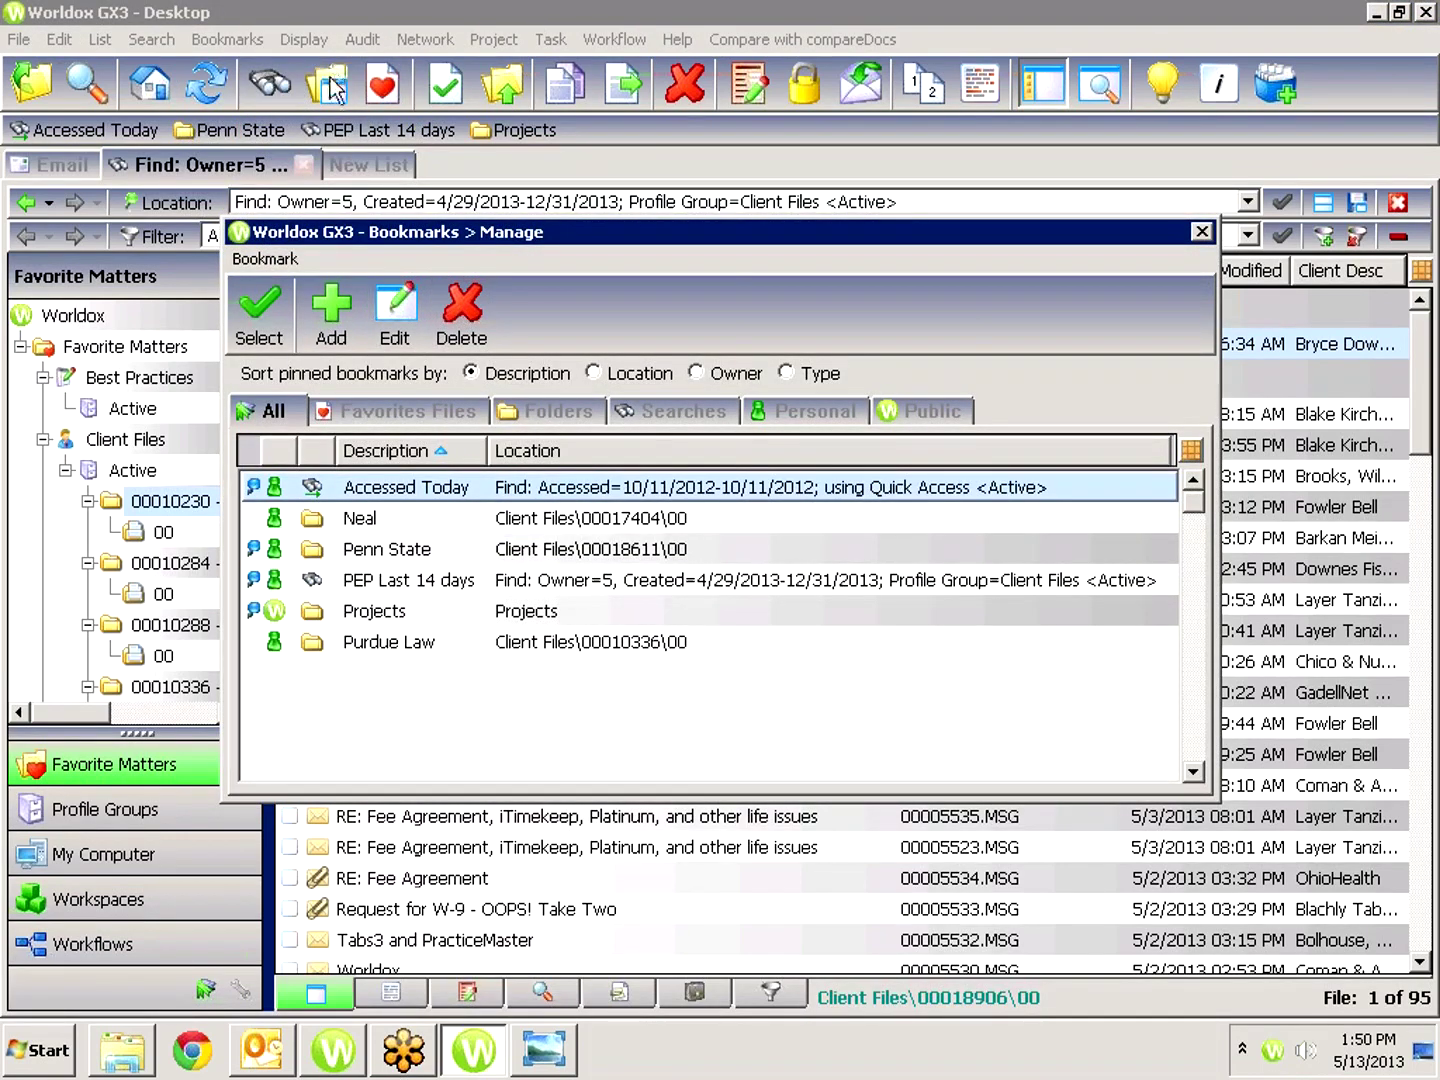
pyautogui.click(405, 585)
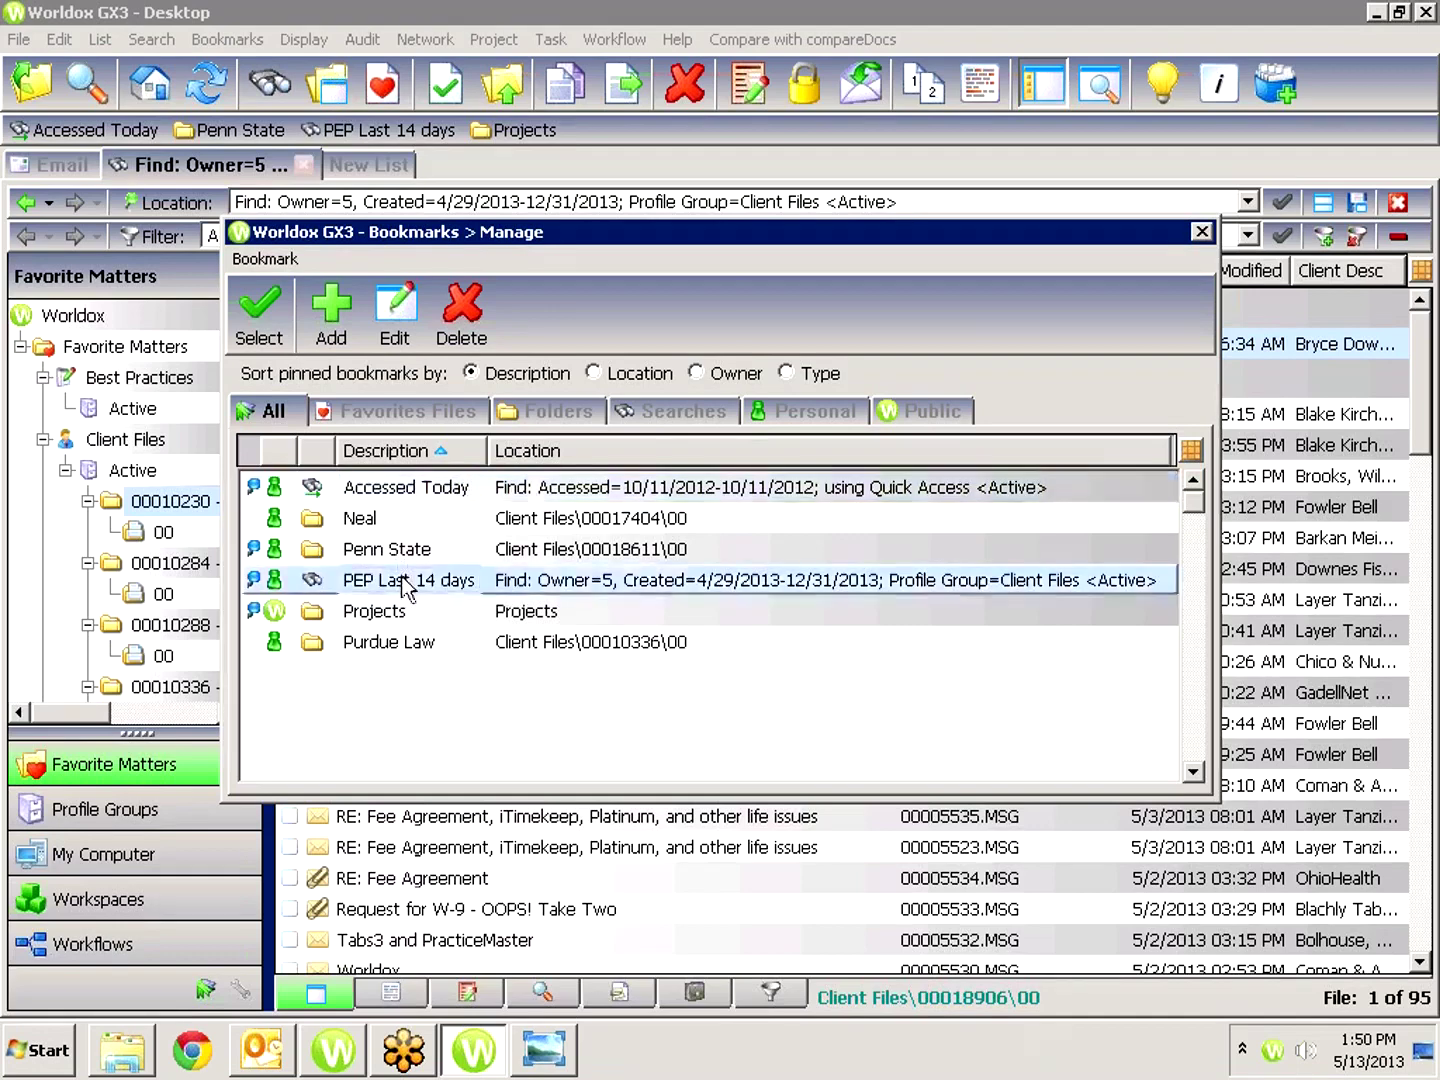
pyautogui.click(397, 312)
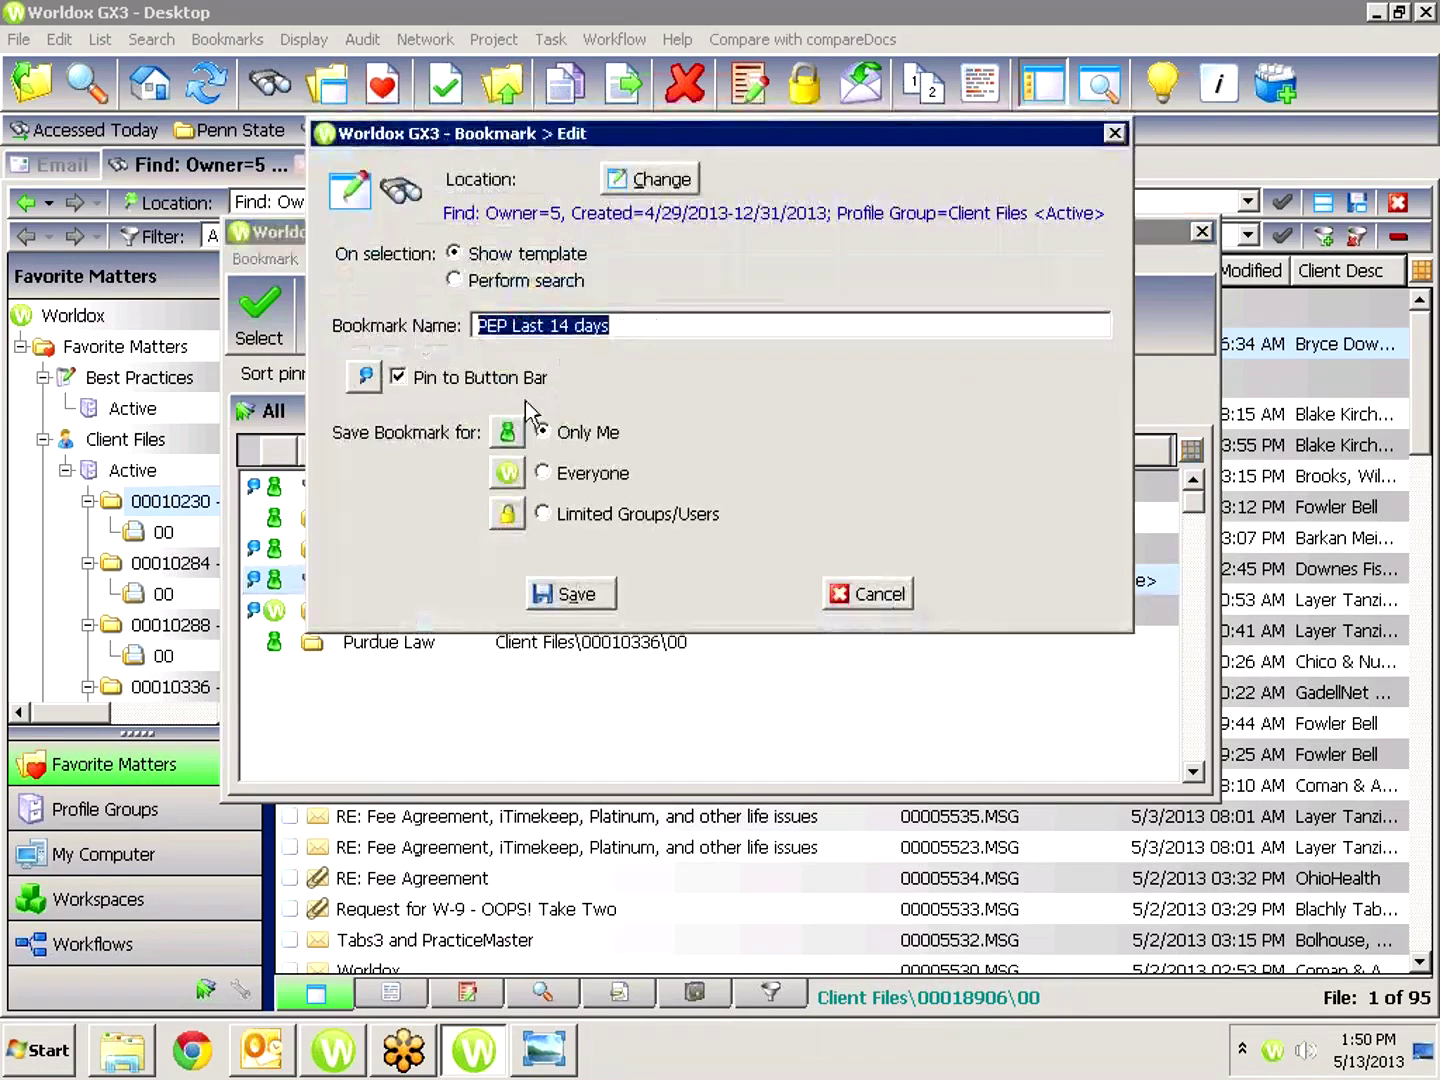
pyautogui.click(453, 280)
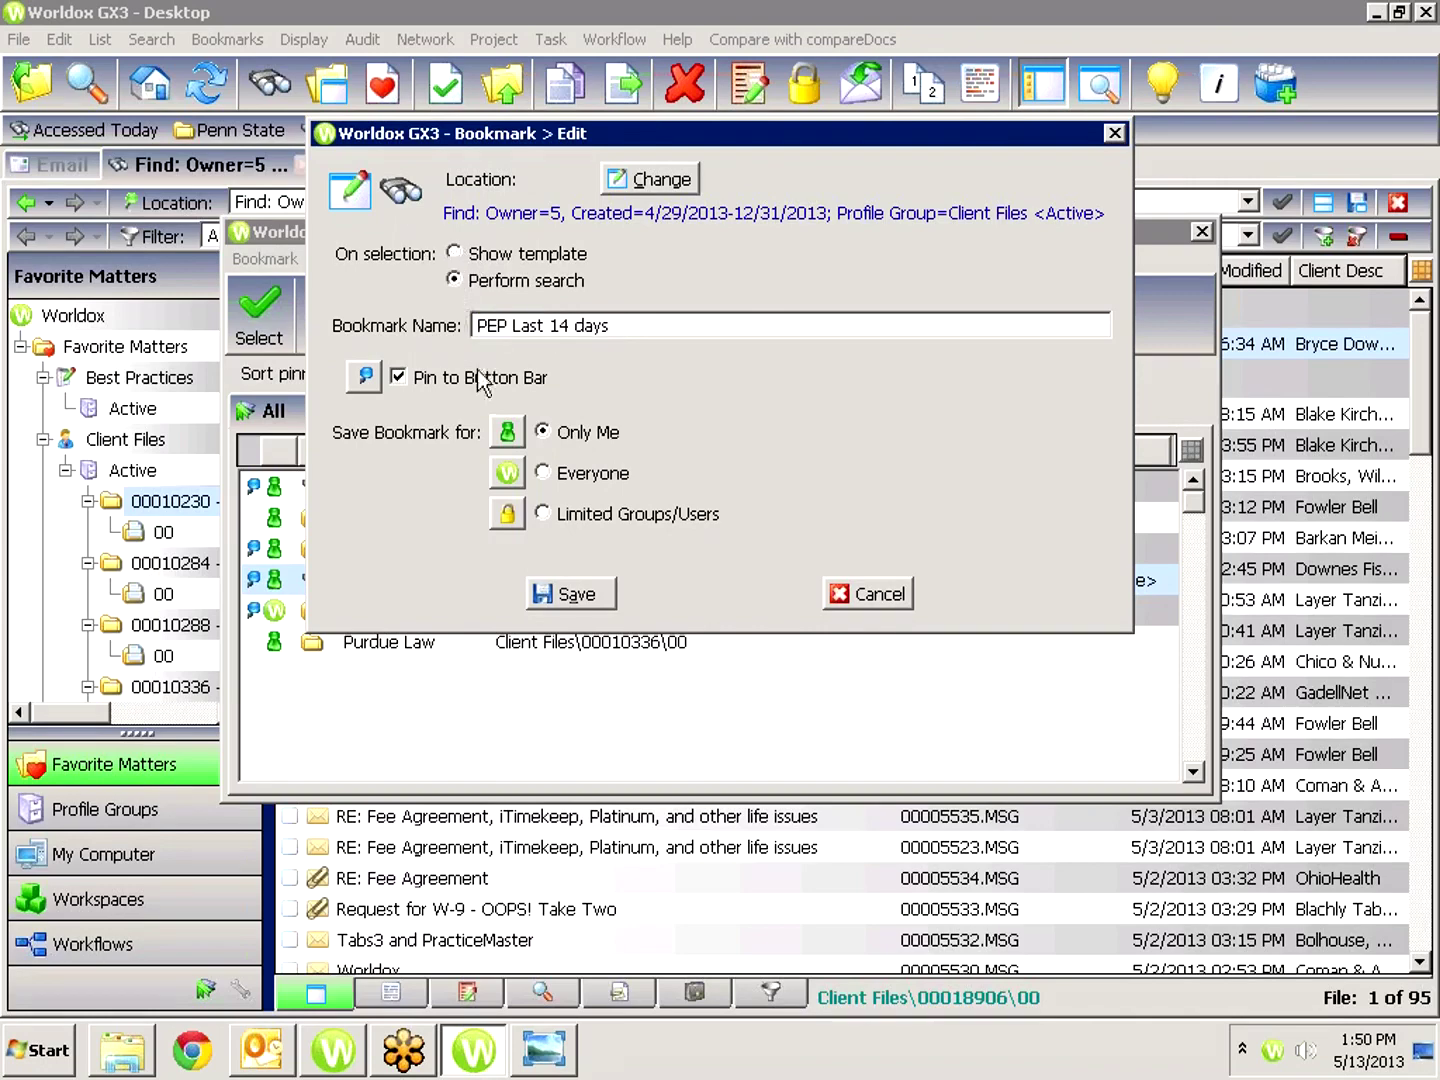
pyautogui.click(586, 597)
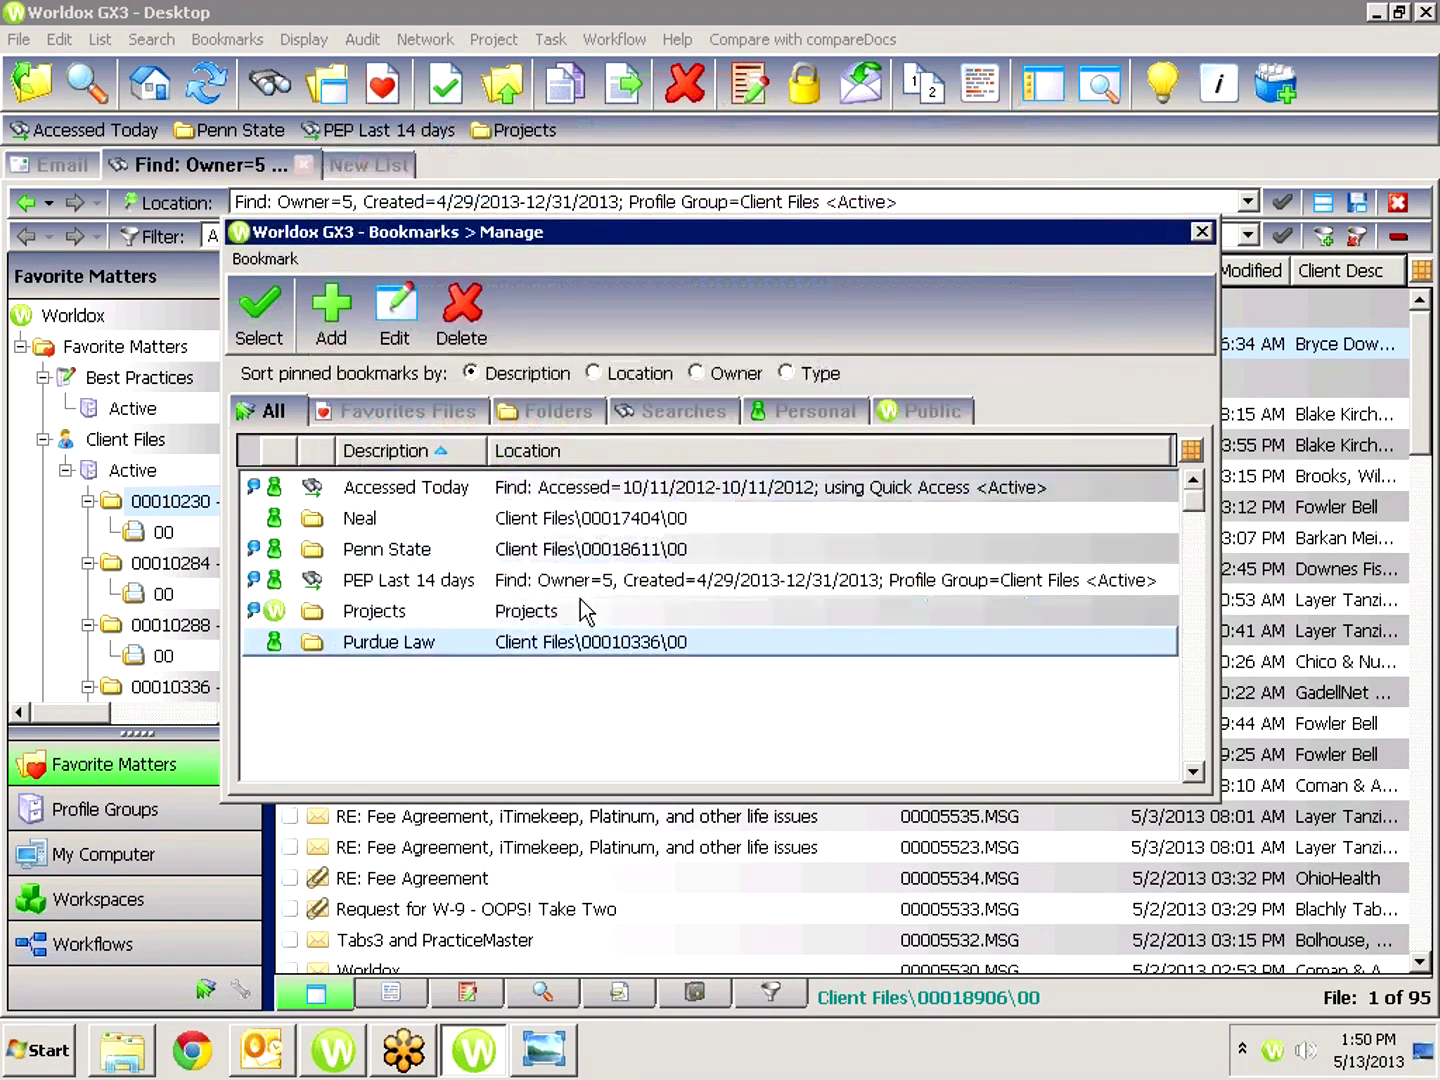
pyautogui.click(1202, 231)
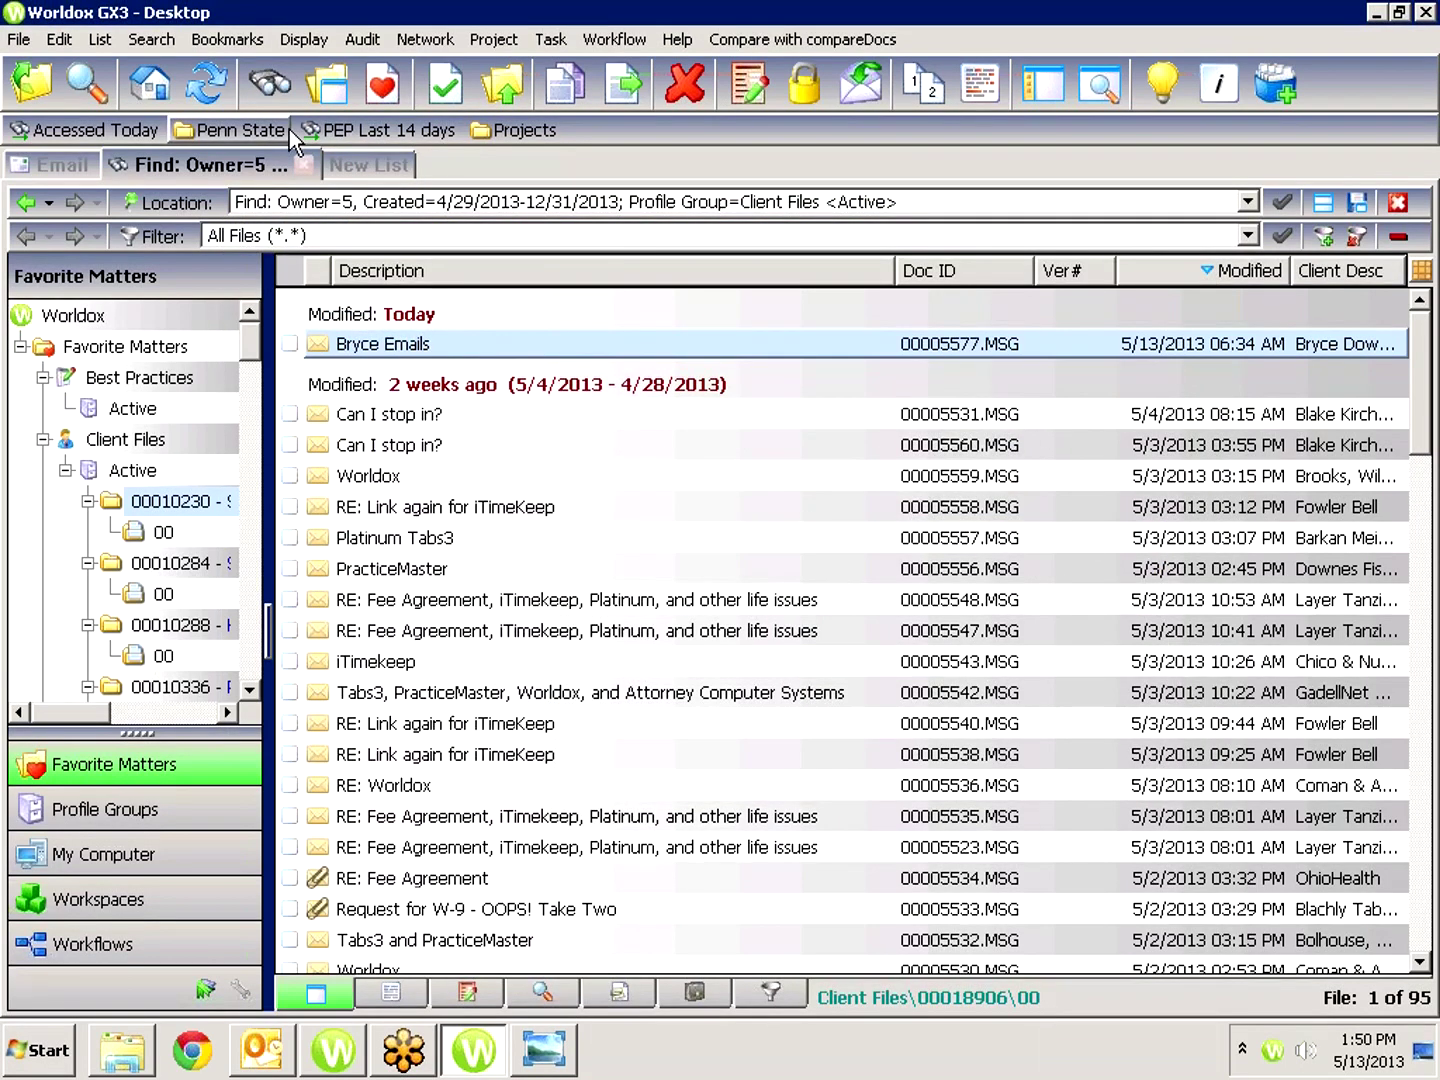
pyautogui.click(336, 129)
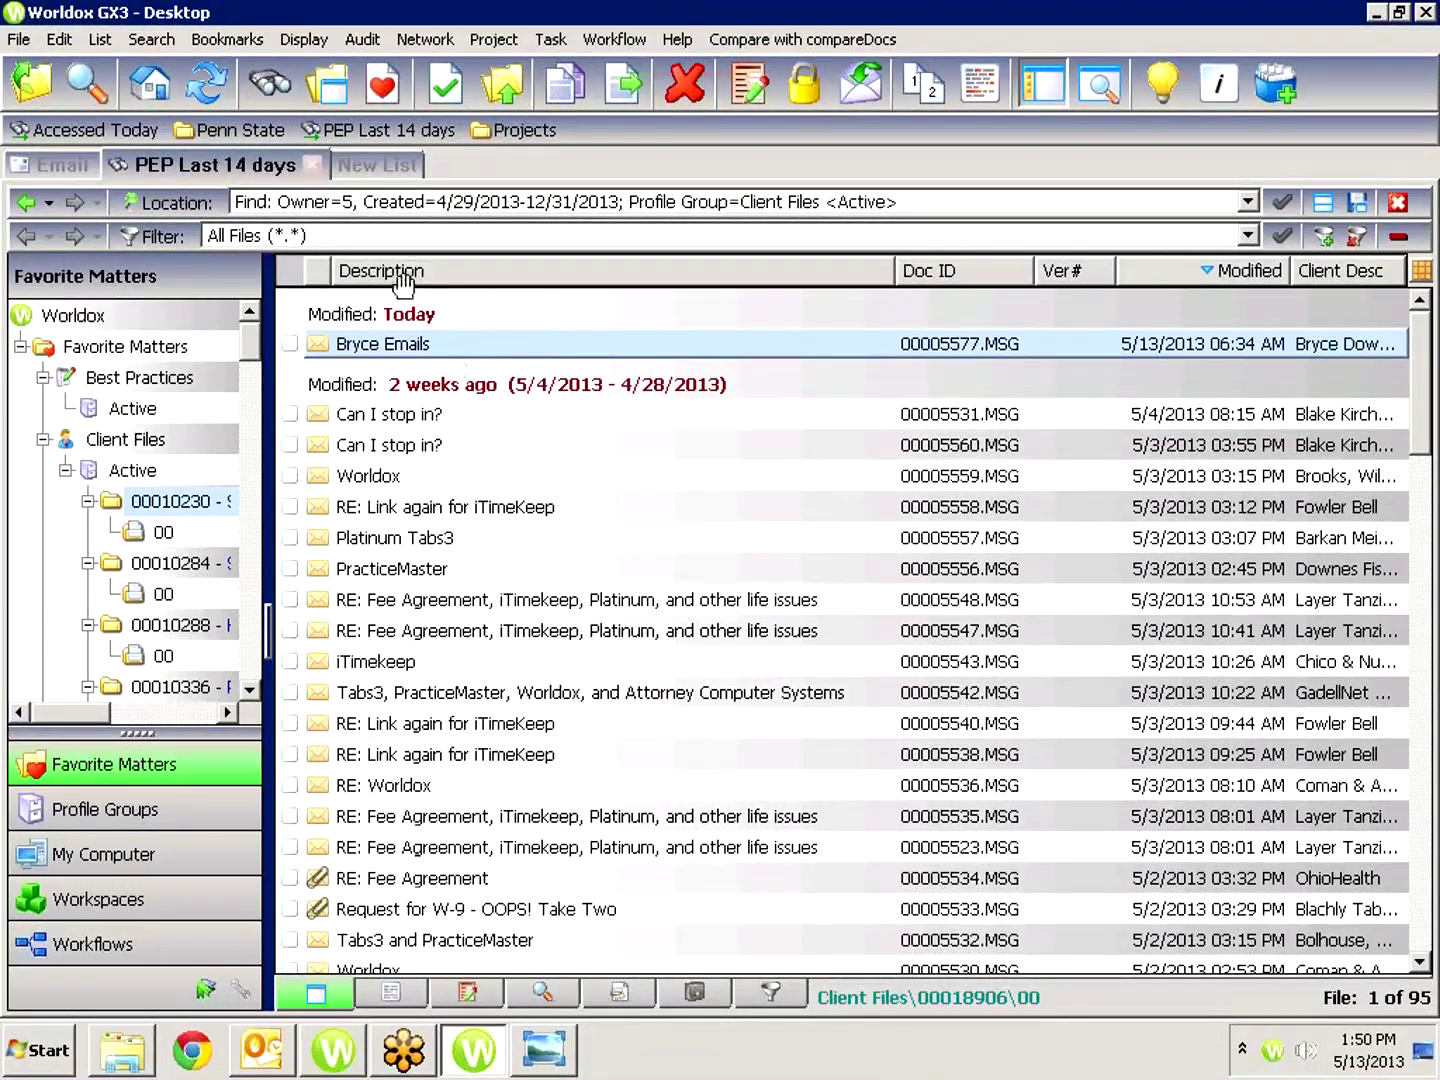
# Set the PEP Last 14 days bookmark to Show template on selection, save it, and close the bookmark manager.
pyautogui.click(216, 40)
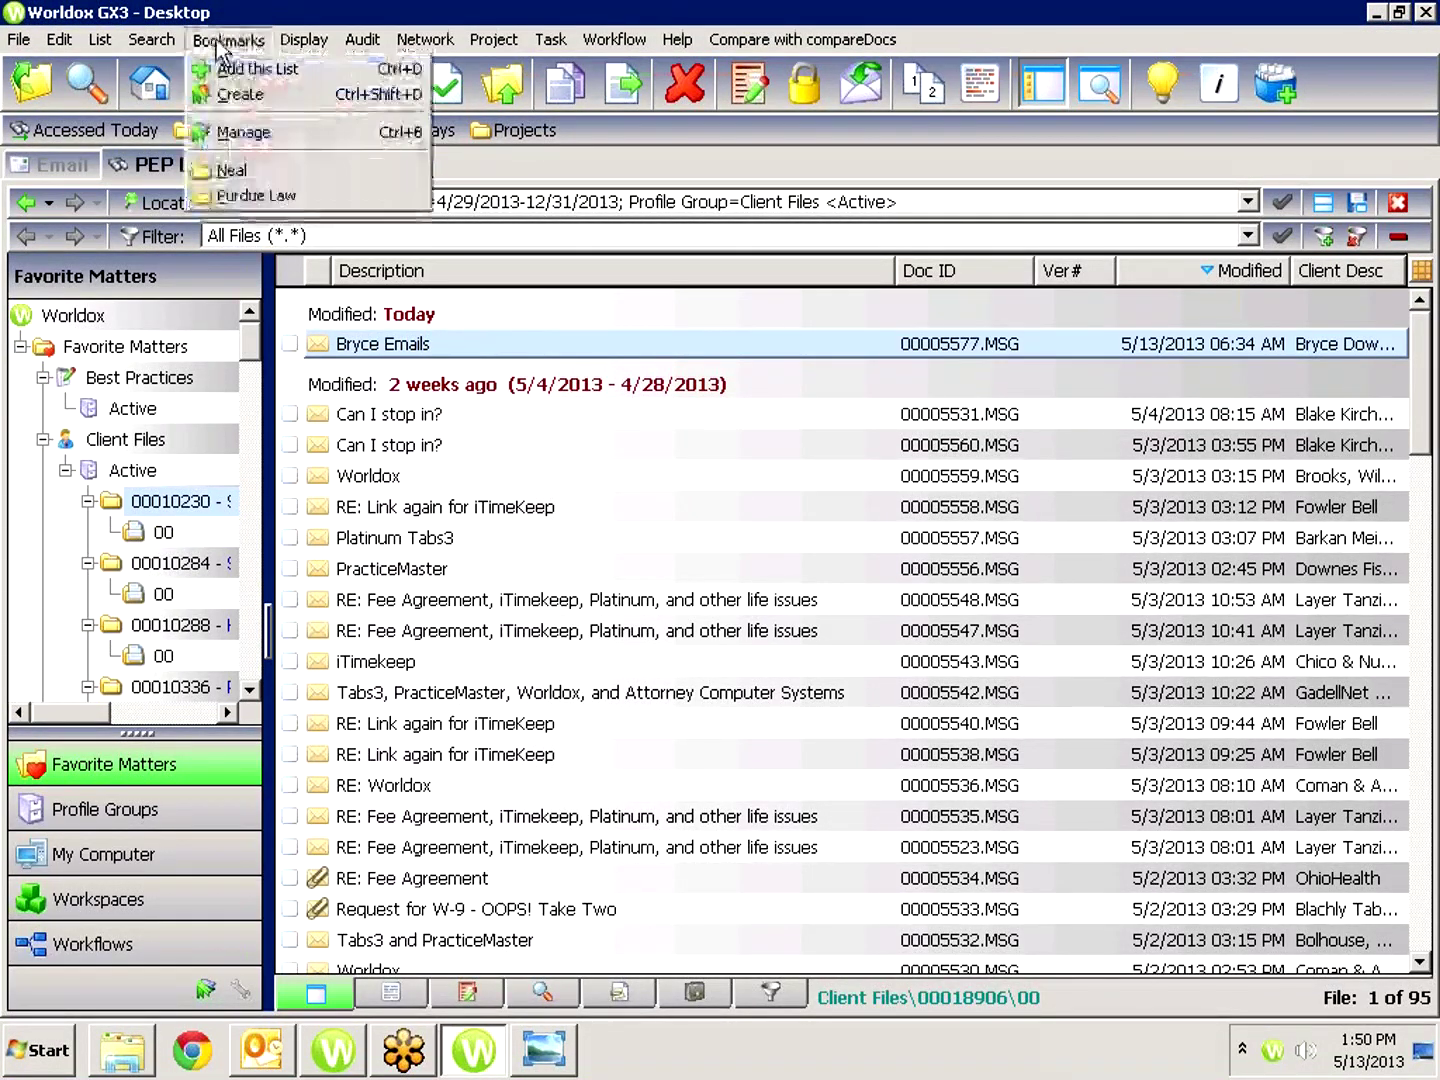
pyautogui.click(240, 122)
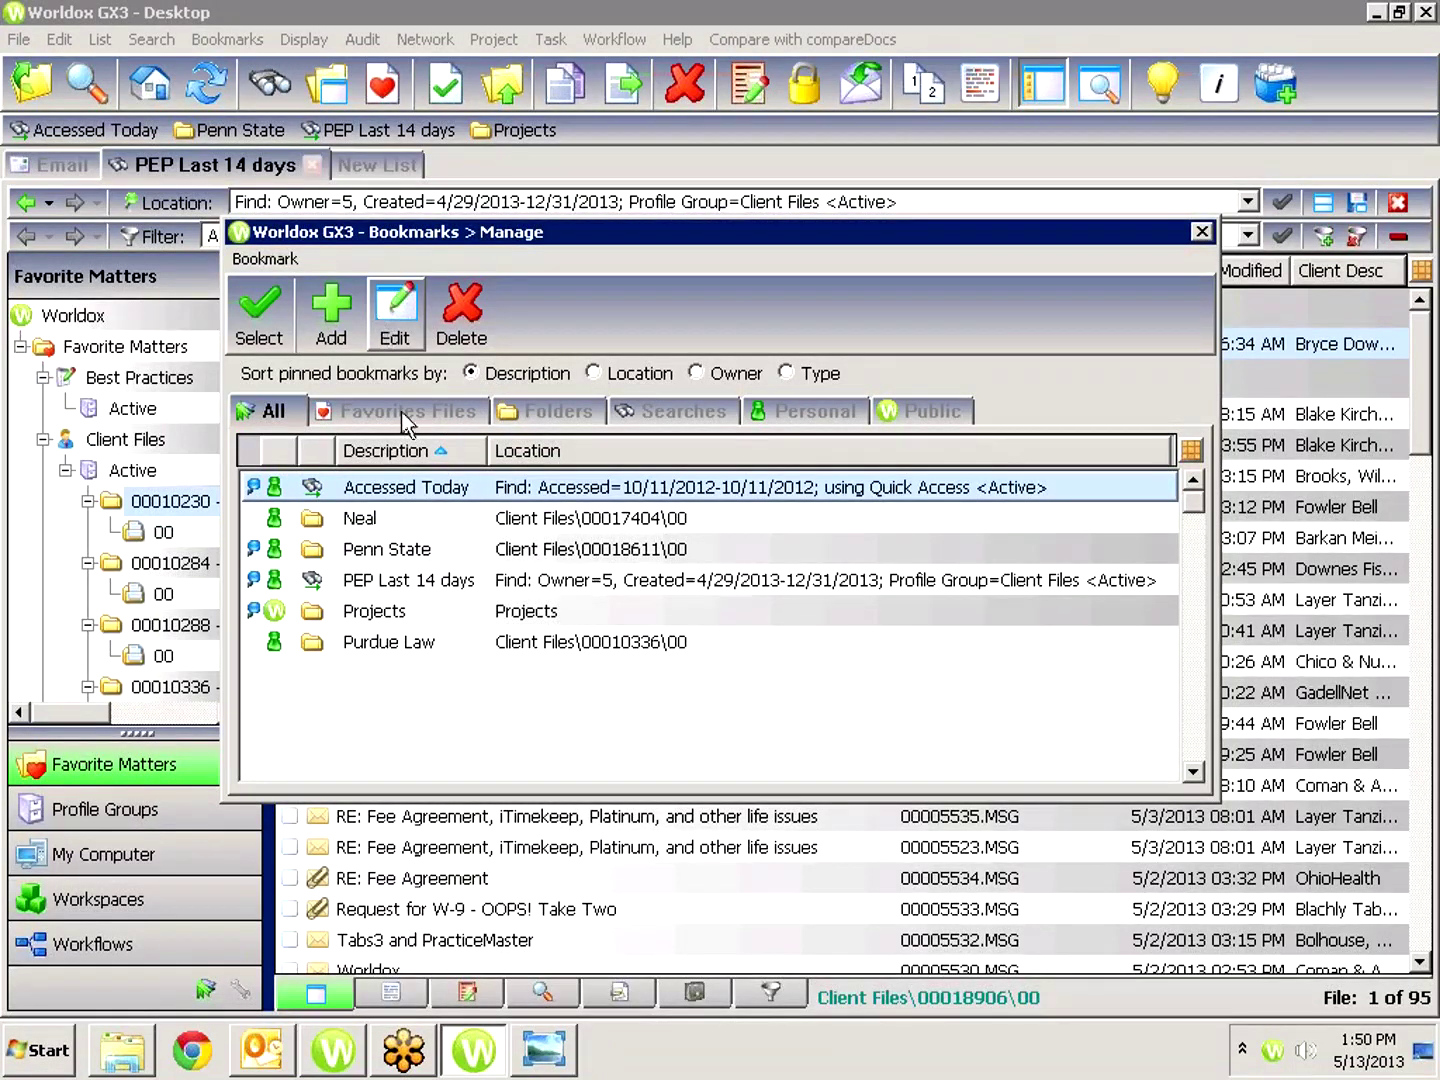
pyautogui.click(385, 580)
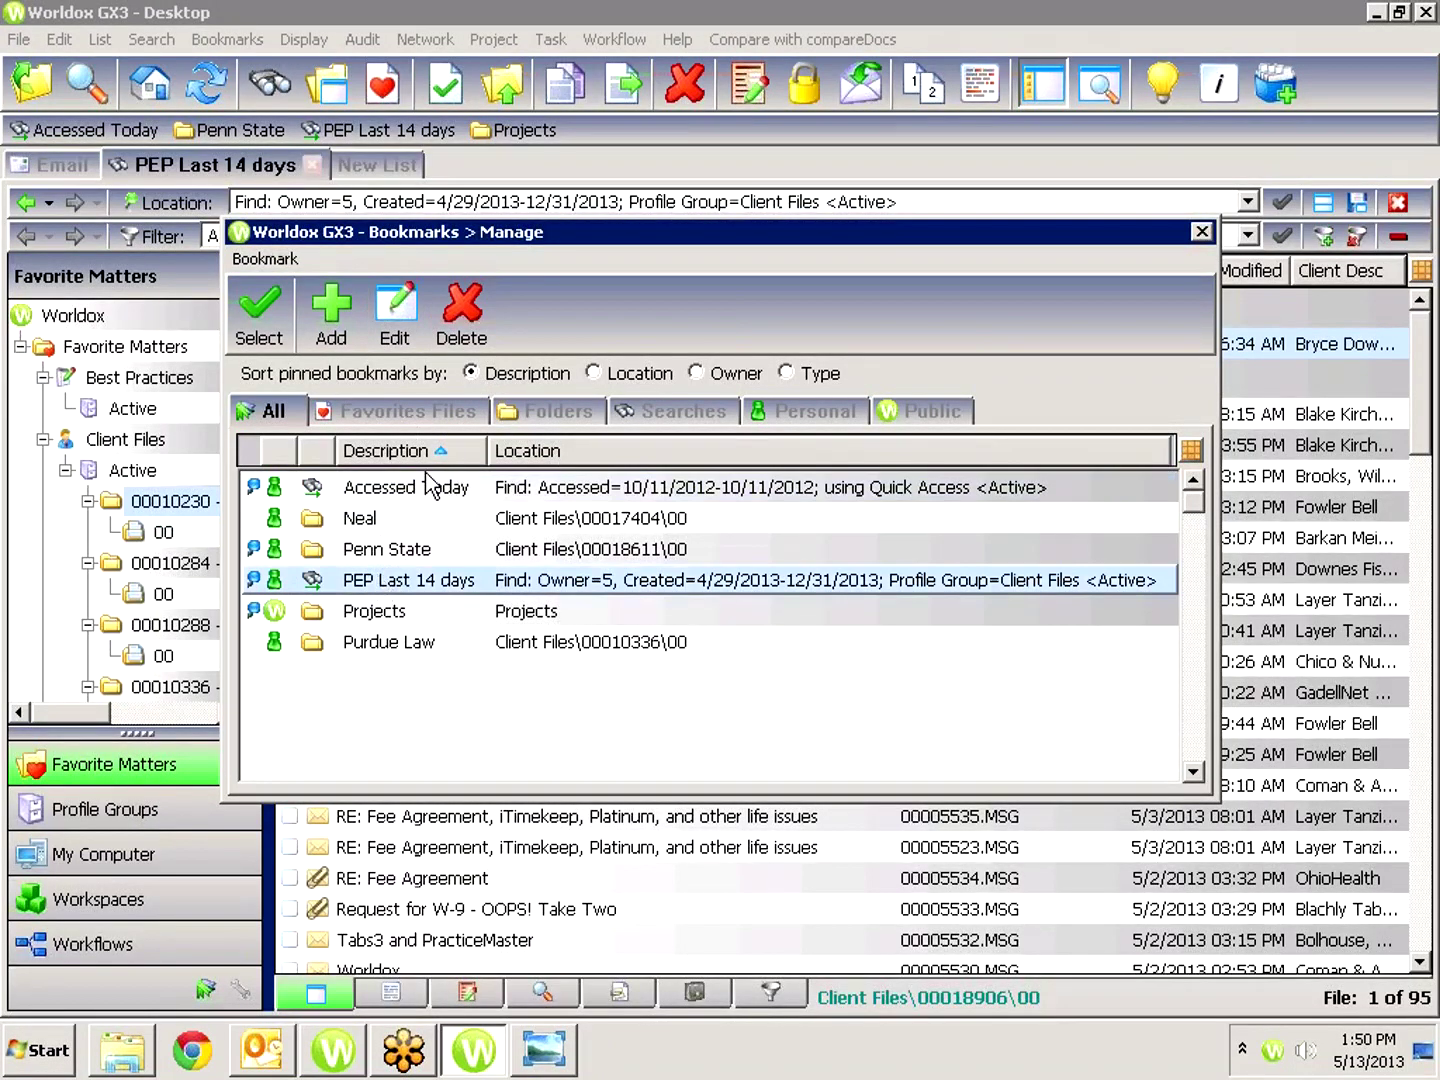
pyautogui.click(390, 305)
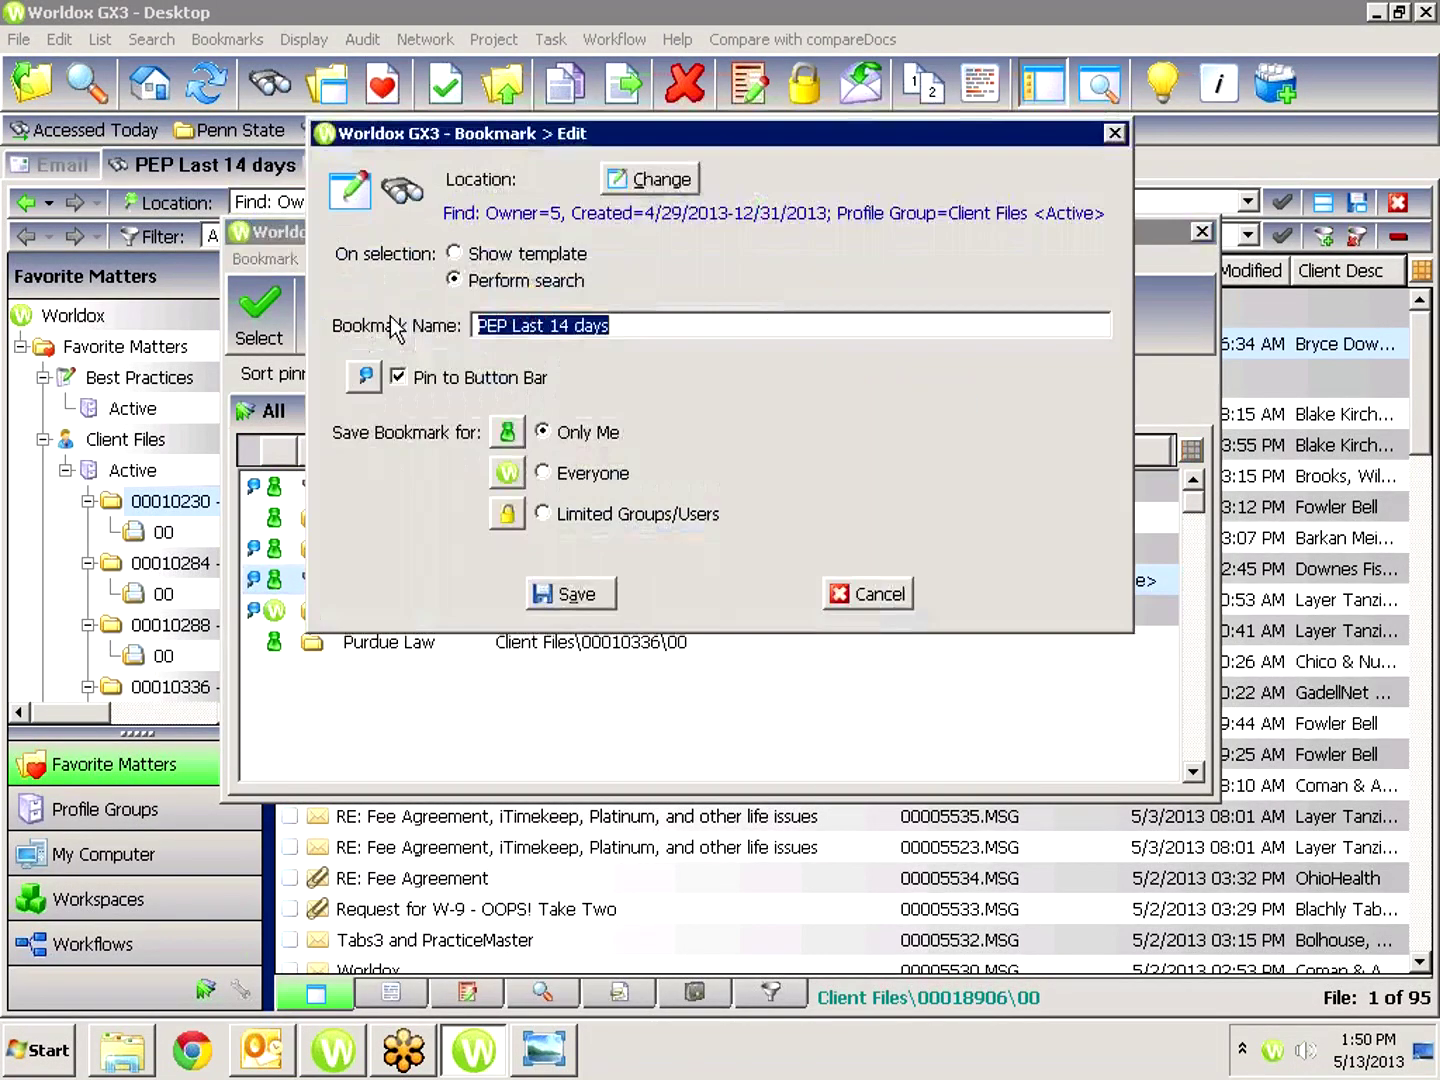
pyautogui.click(505, 254)
pyautogui.click(584, 590)
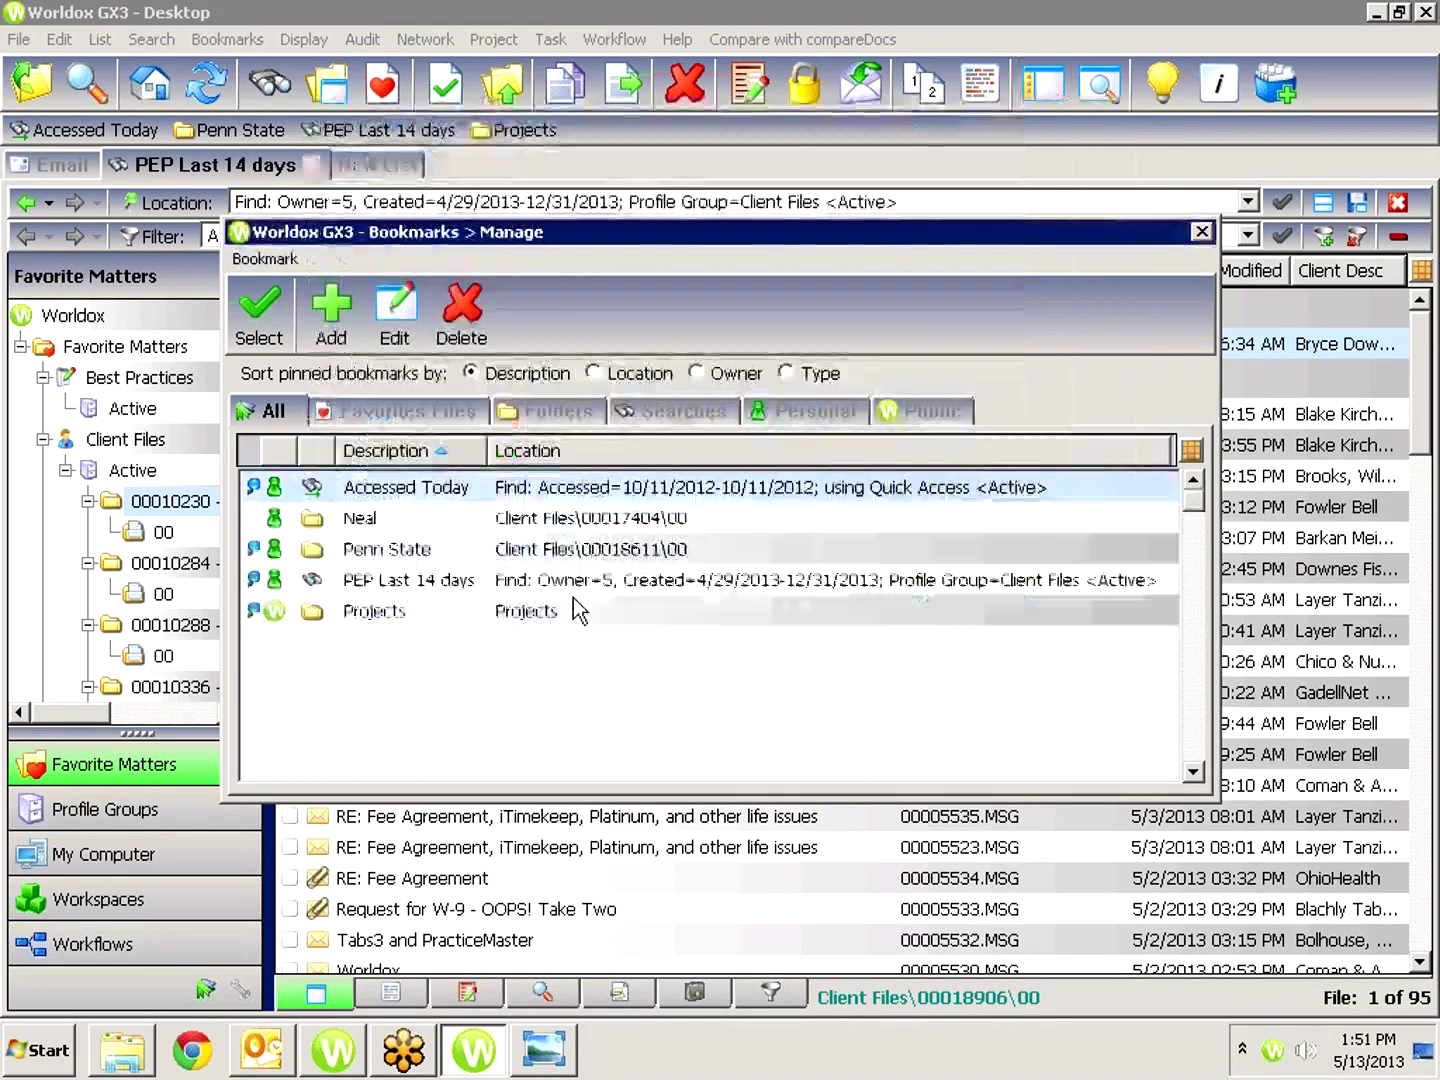
pyautogui.click(1201, 231)
# Modify the last active search to look for test in Name/Comment and run it.
pyautogui.click(276, 80)
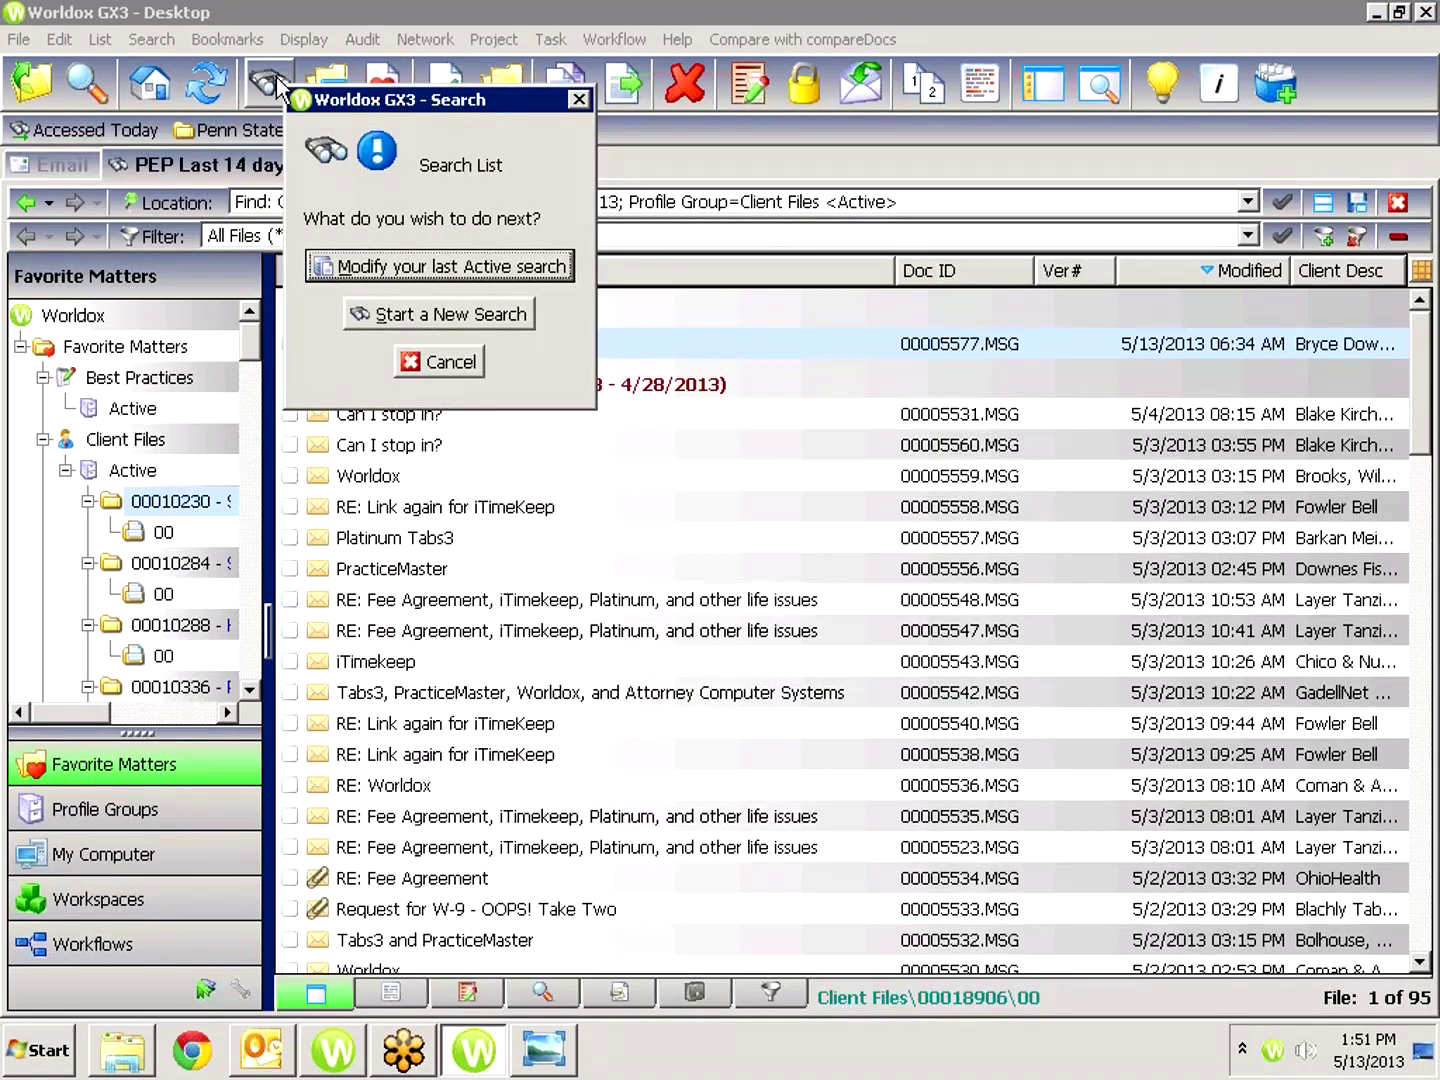
pyautogui.click(442, 266)
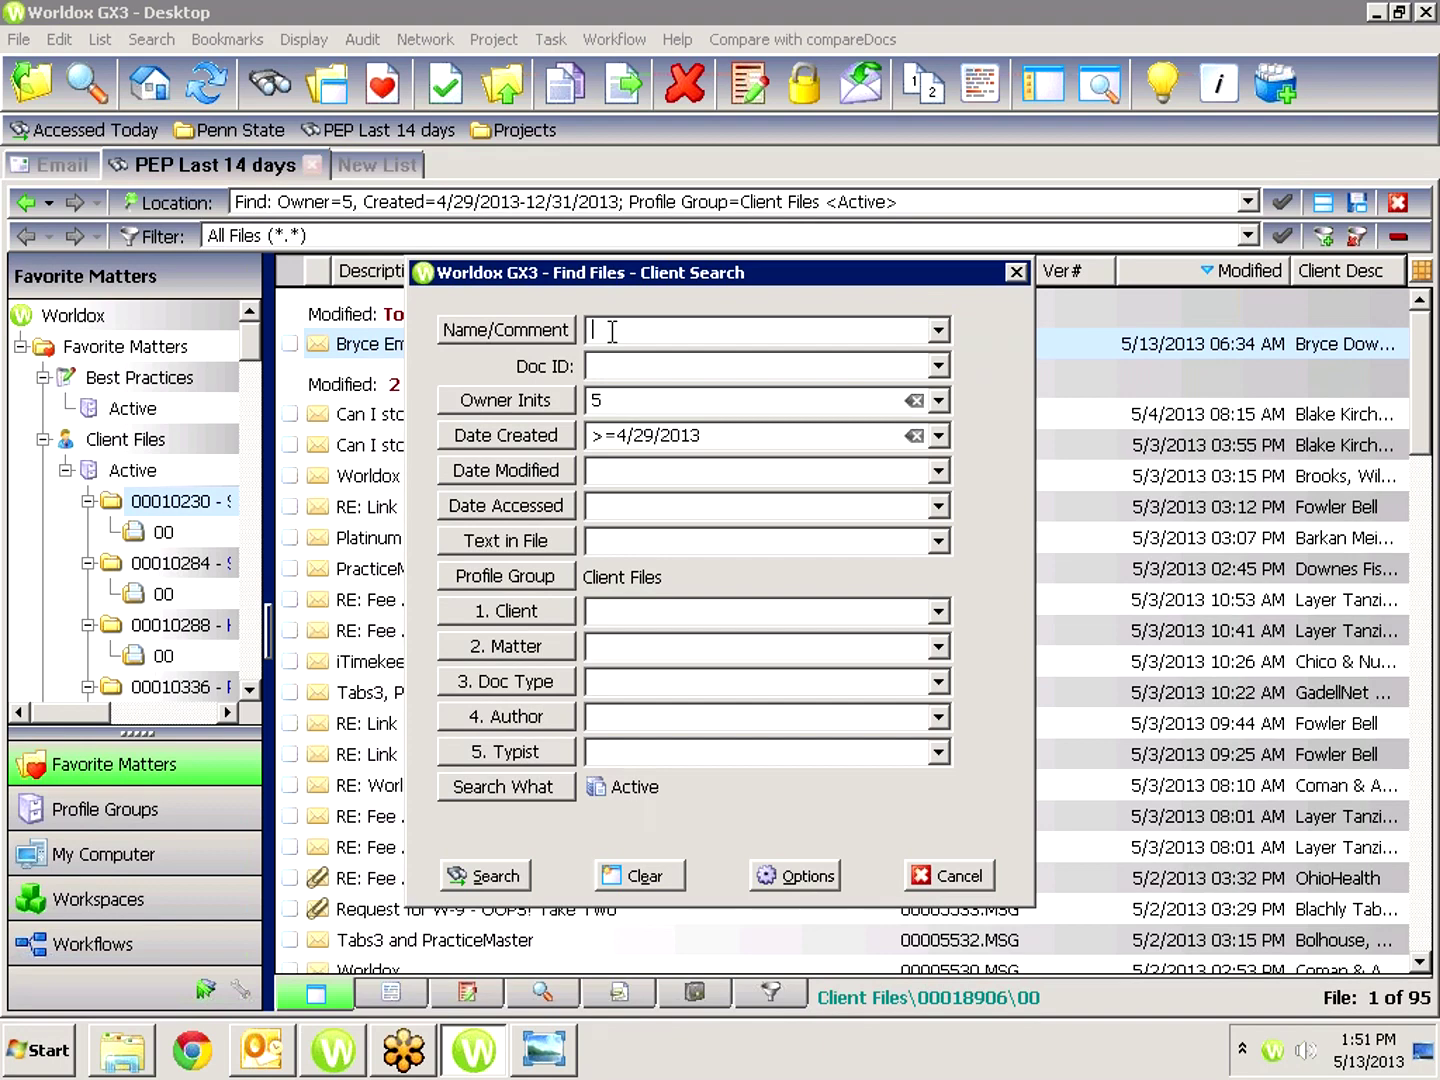
pyautogui.write('test')
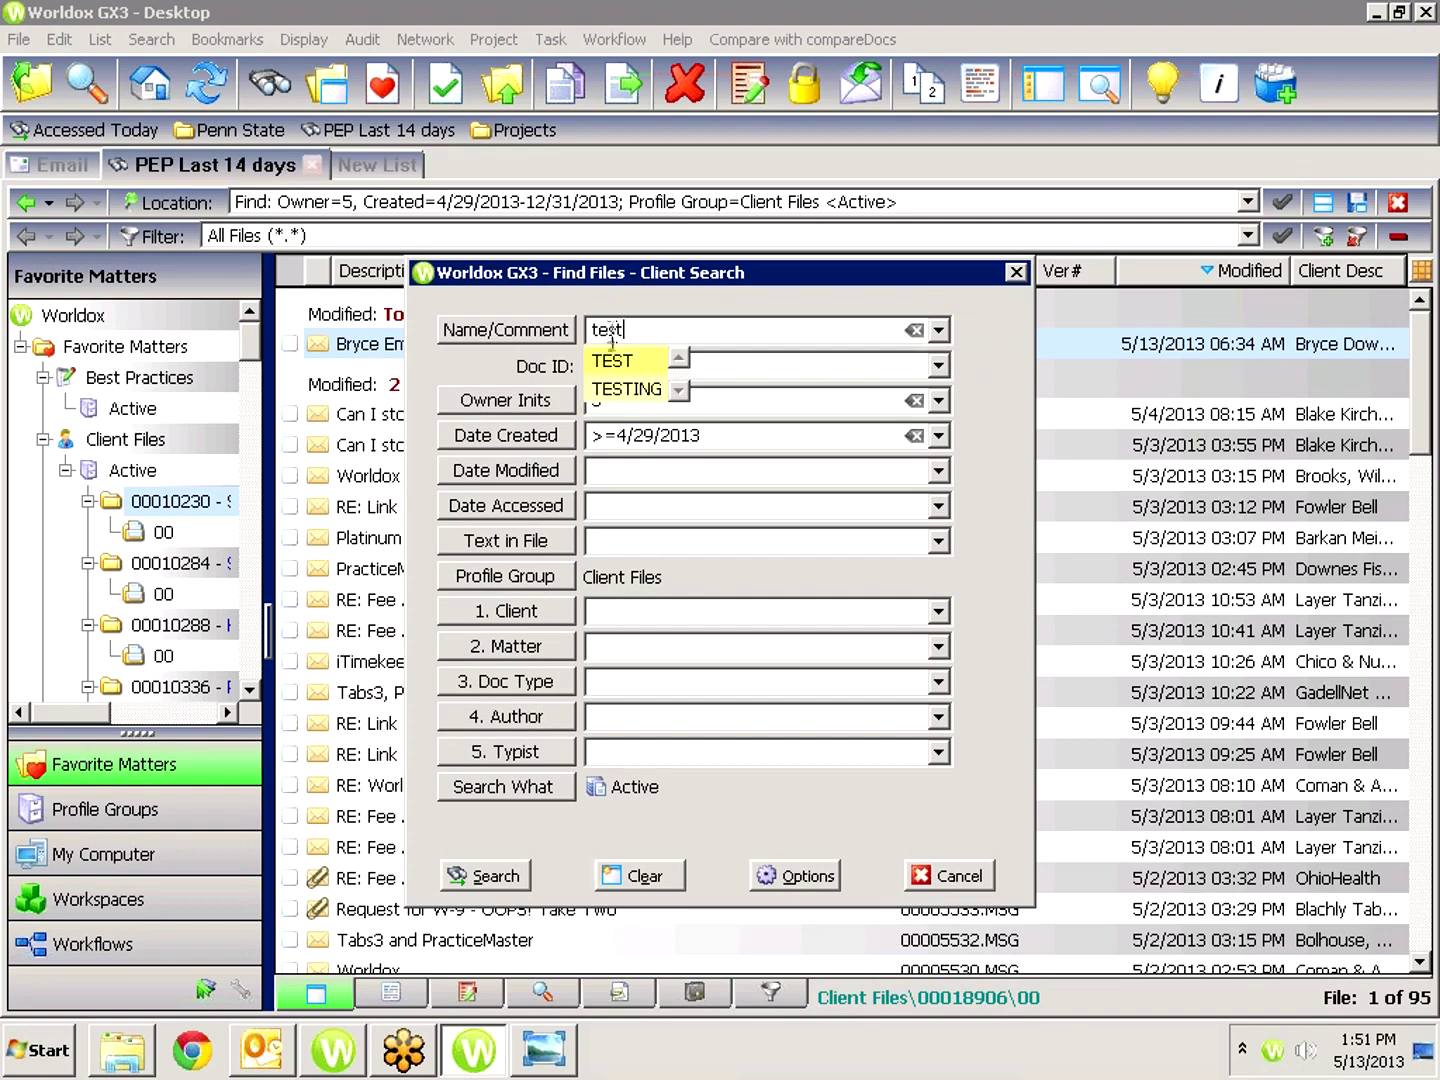
pyautogui.click(484, 876)
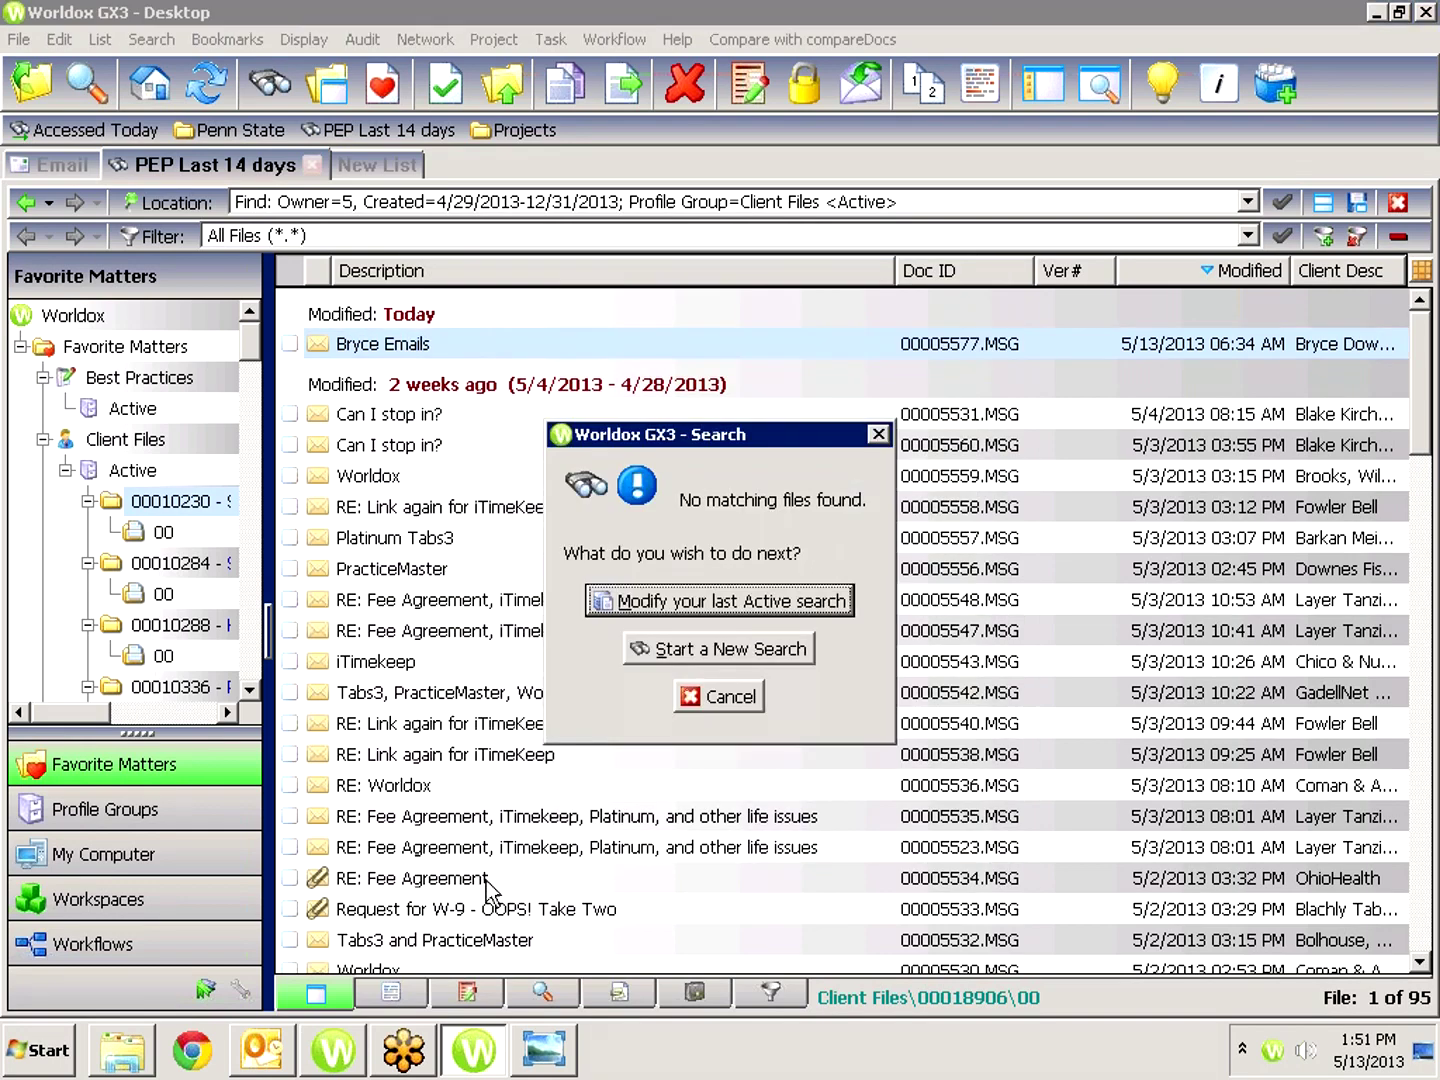
# Modify the last active search to use "can i stop" as the Name/Comment and run it.
pyautogui.click(718, 601)
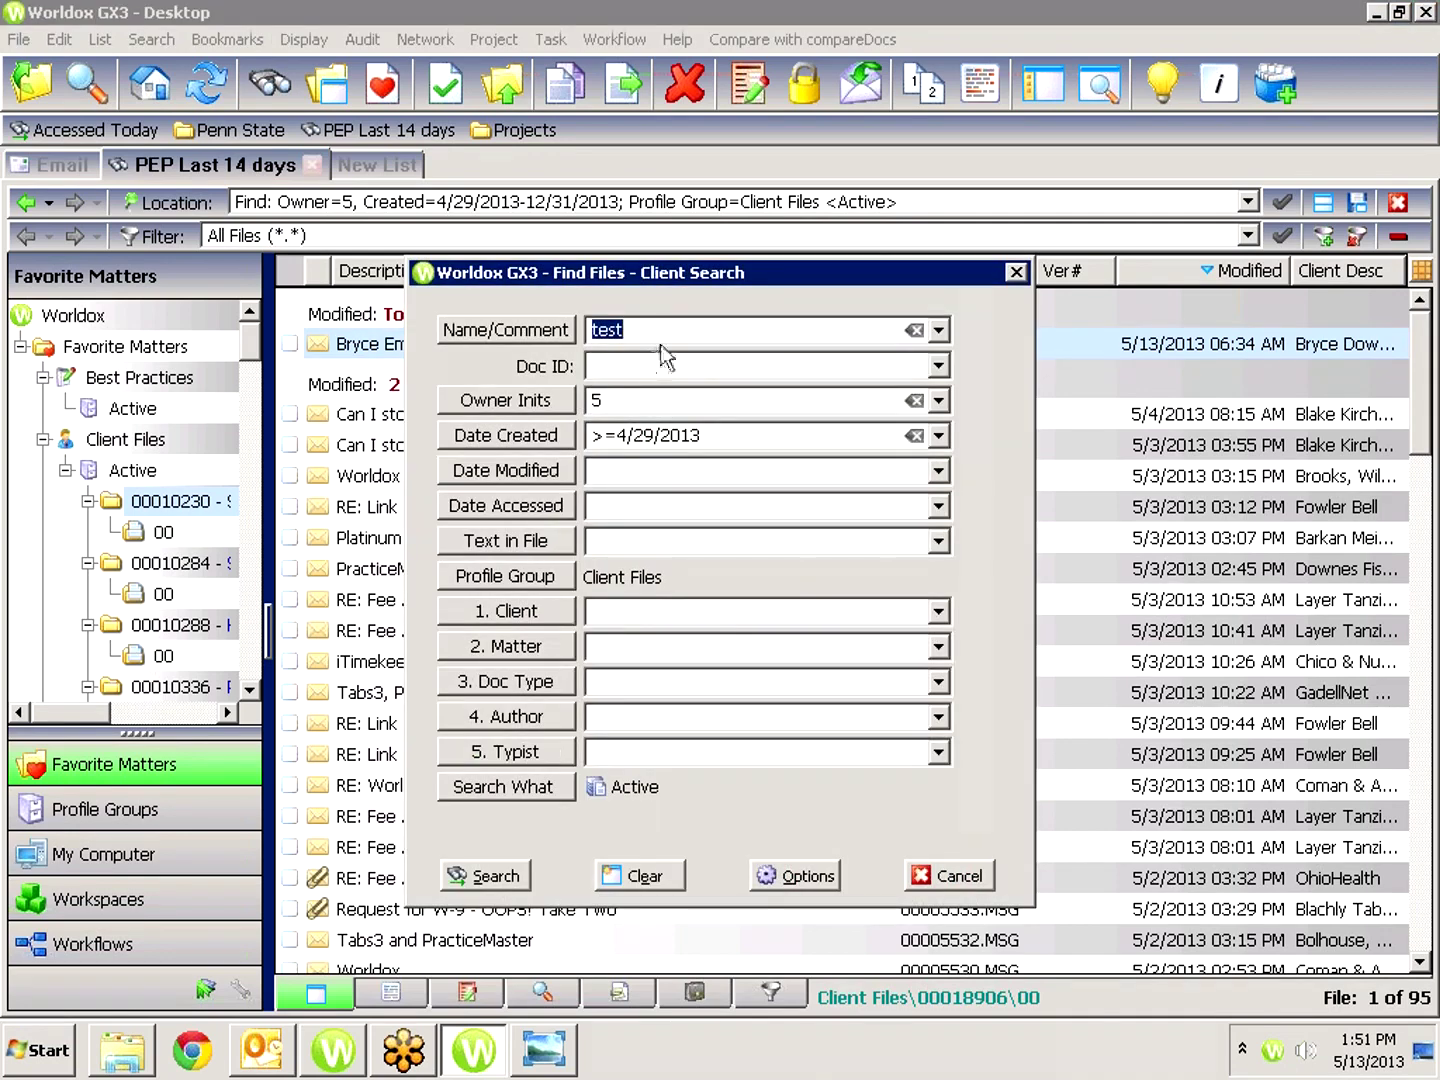
pyautogui.moveTo(544, 278); pyautogui.dragTo(728, 308)
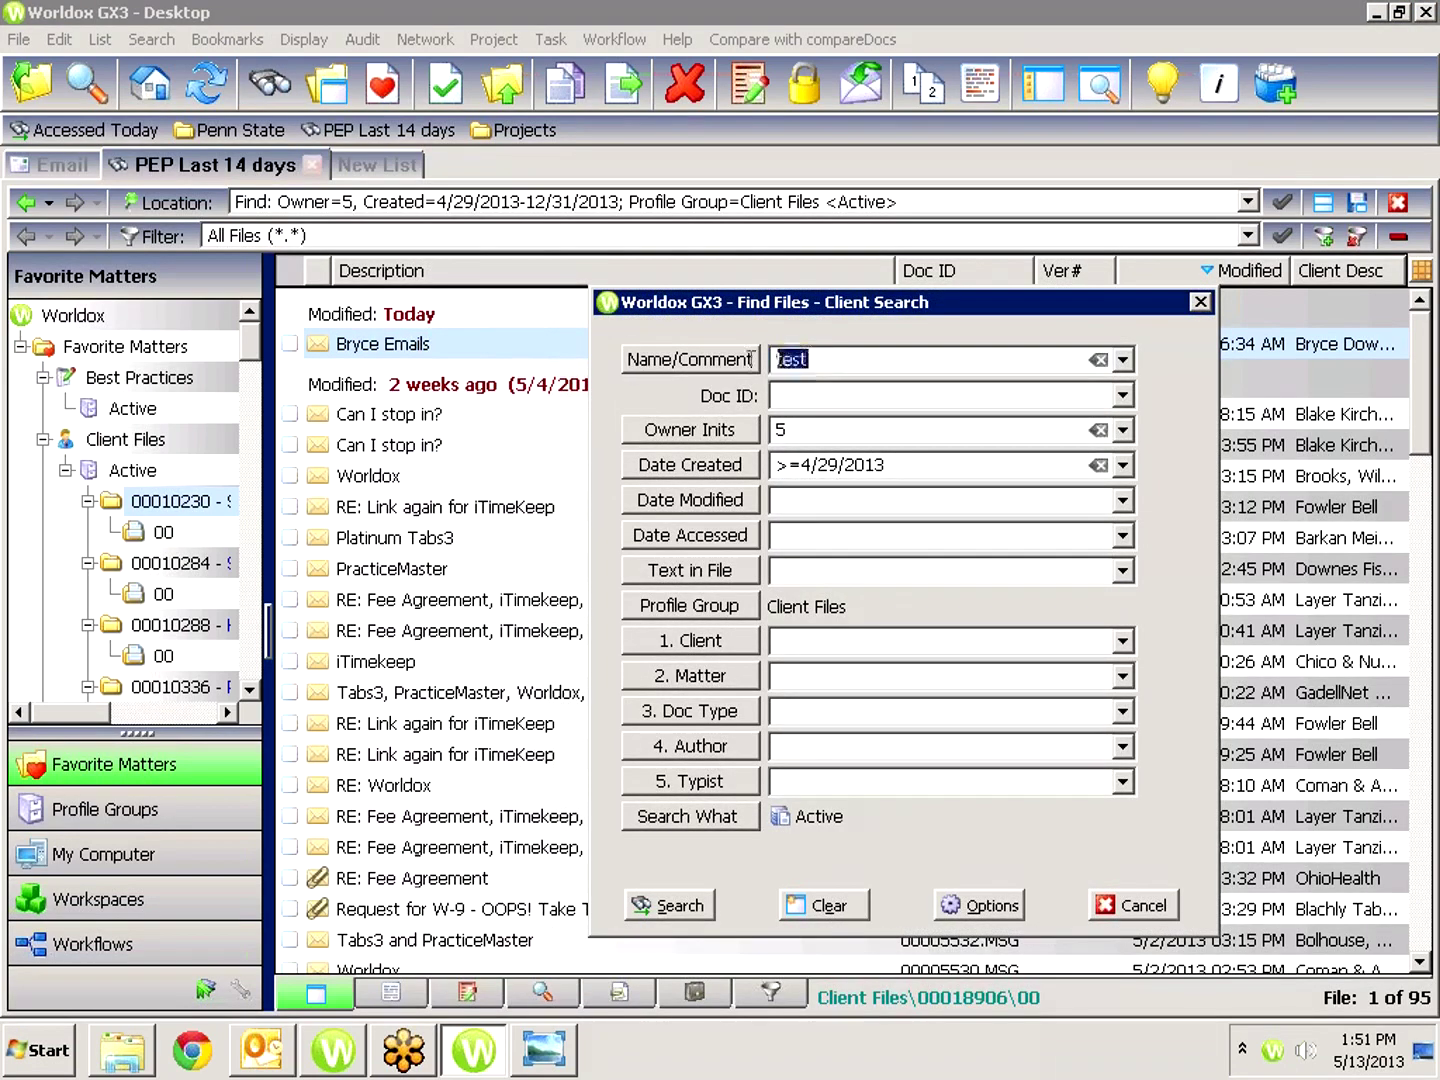
pyautogui.write('can i stop')
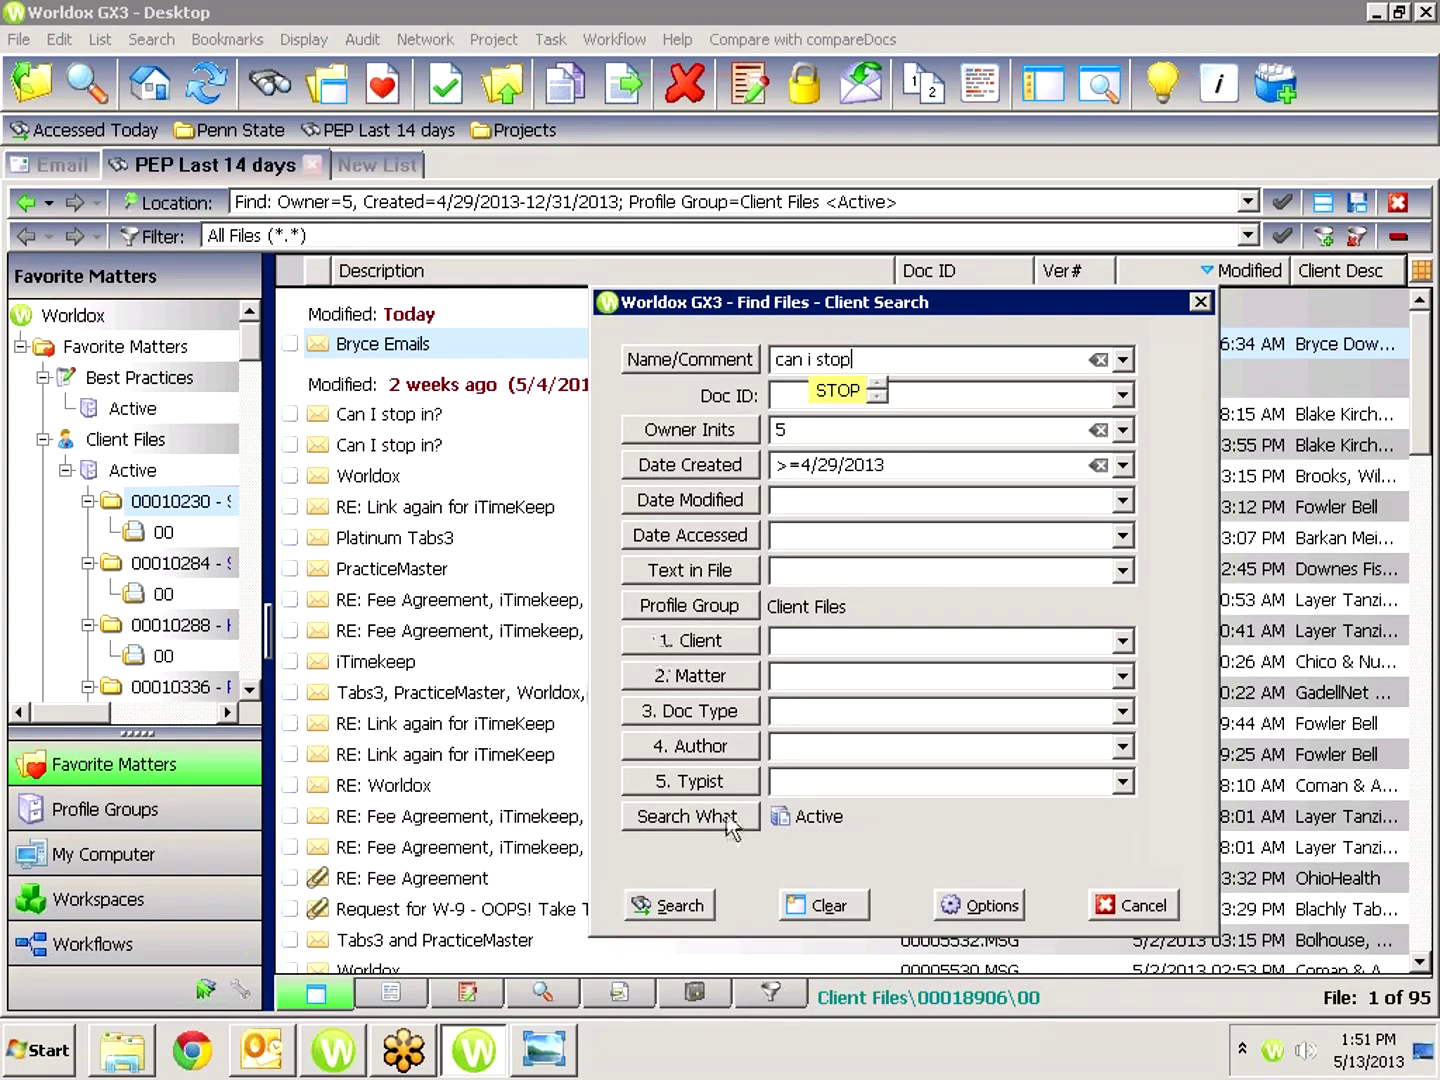
pyautogui.click(666, 905)
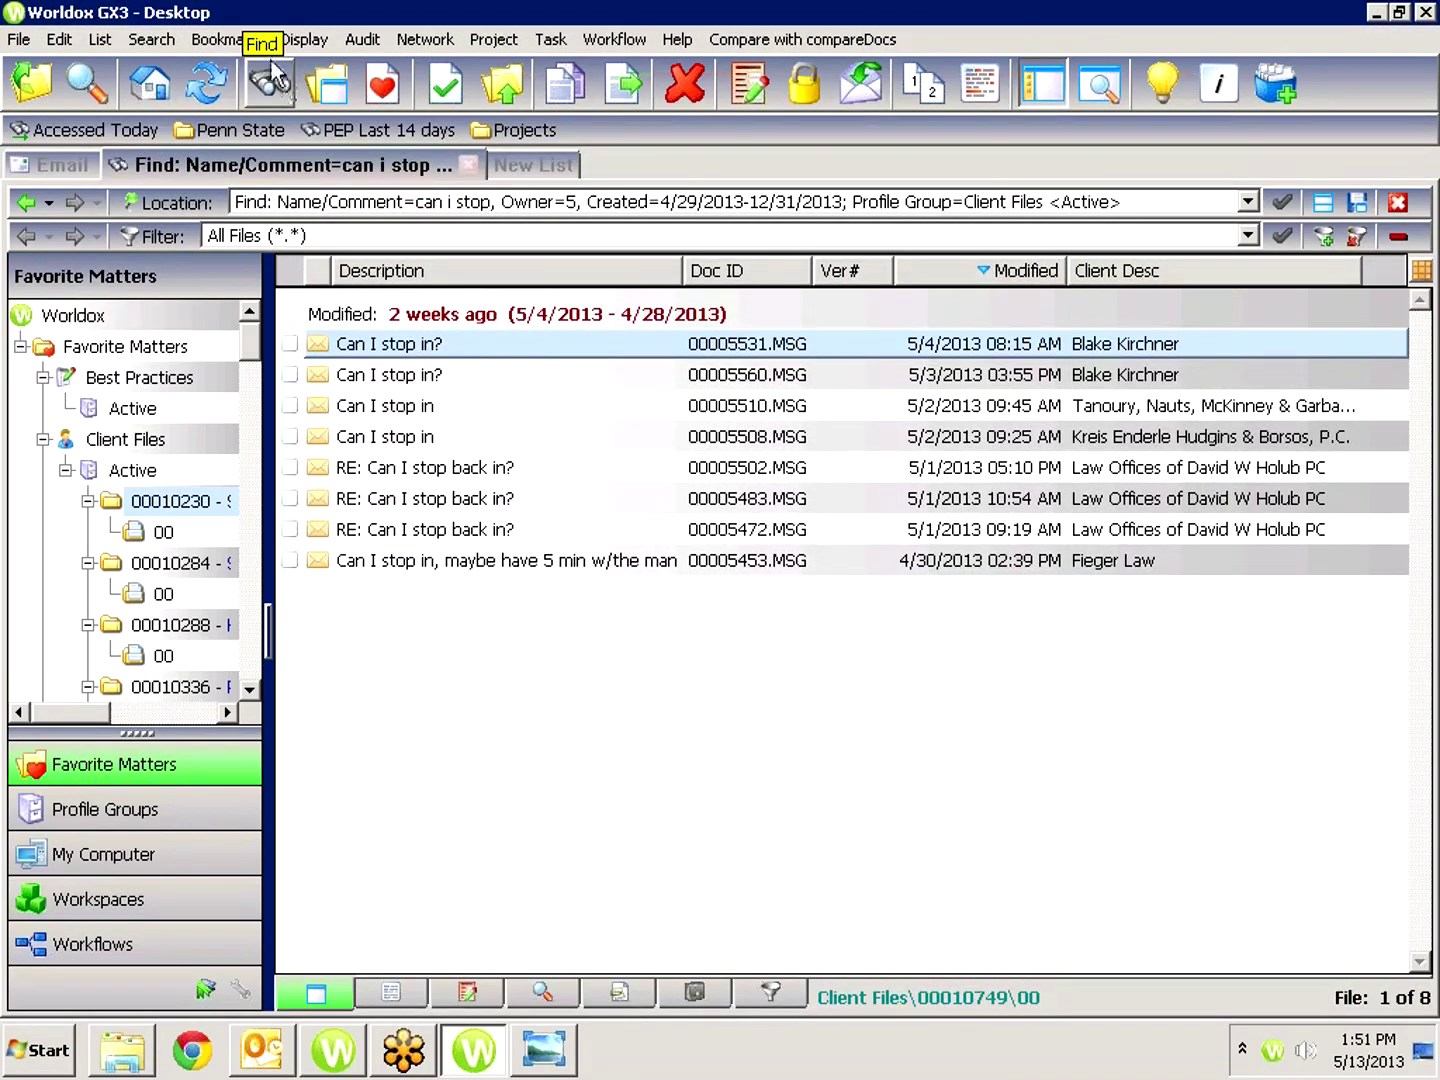
# Run the PEP Last 14 days bookmark search limited to client Purdue Law Offices, LLC, and cancel its further modification.
pyautogui.click(331, 131)
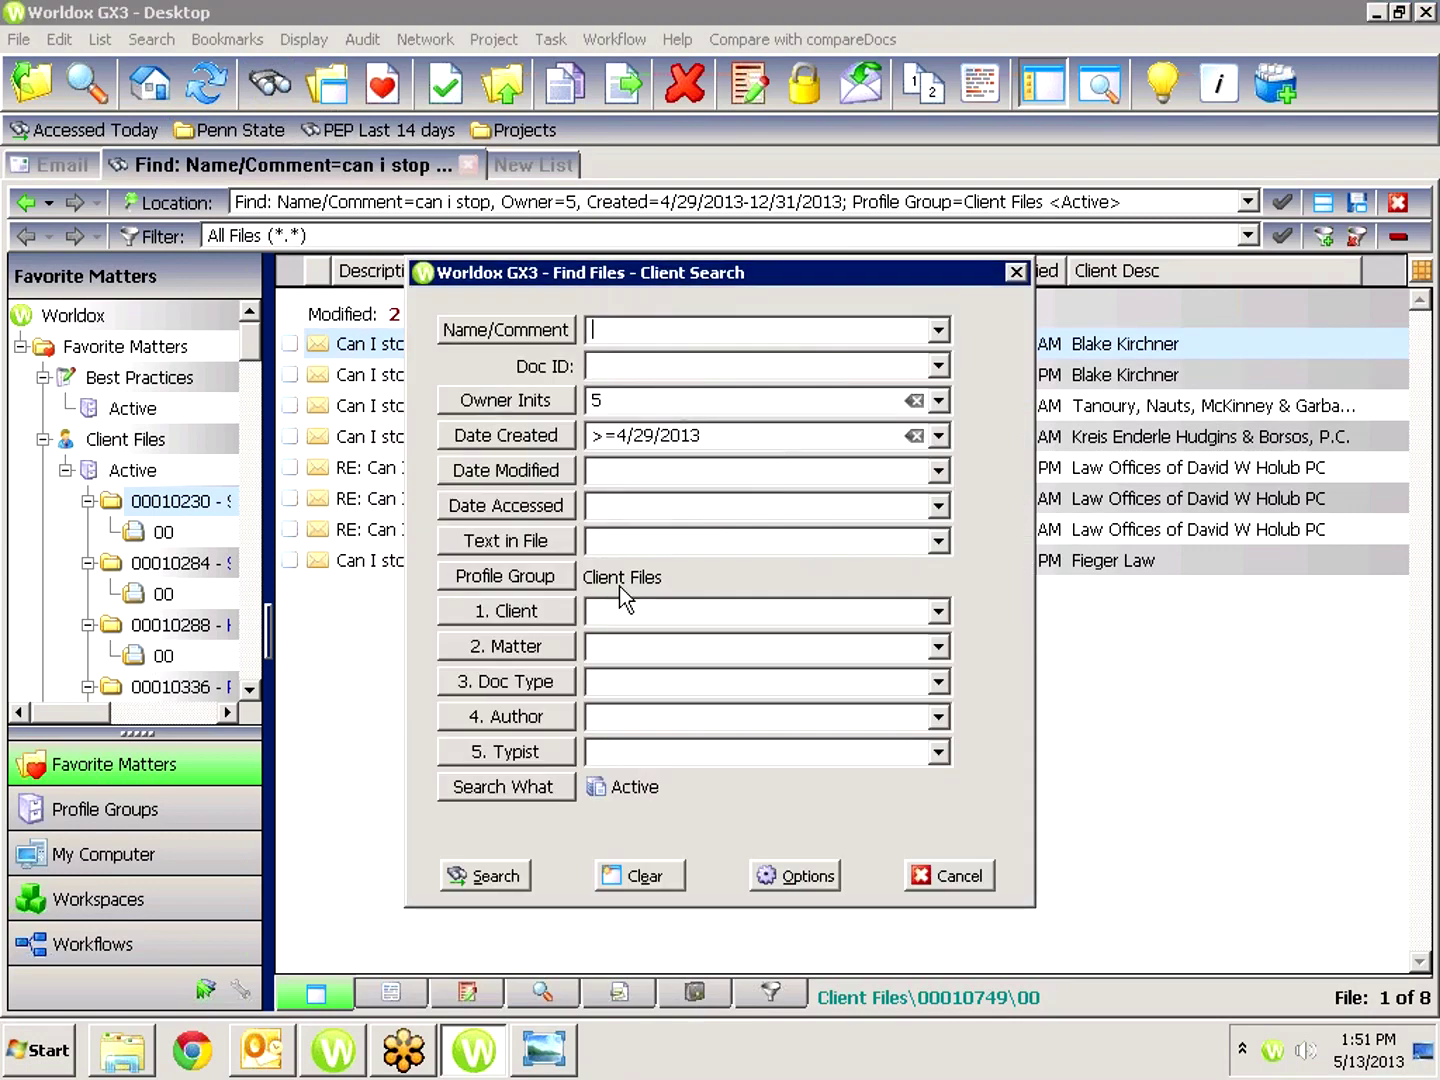
pyautogui.click(510, 612)
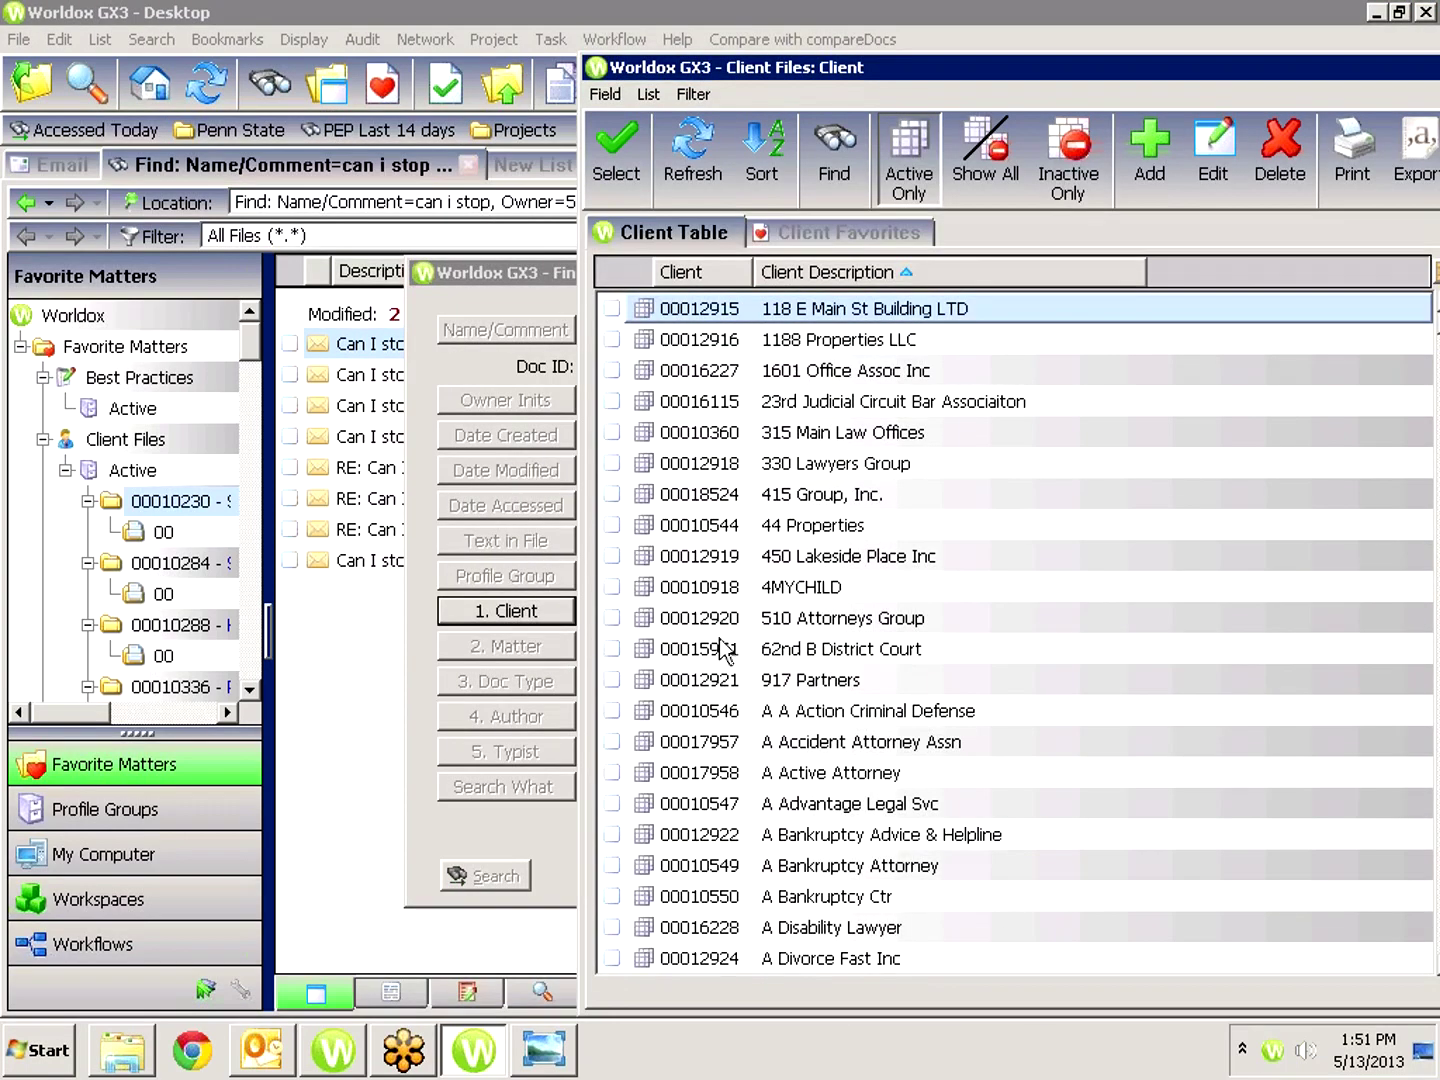
pyautogui.click(773, 570)
pyautogui.write('purdue')
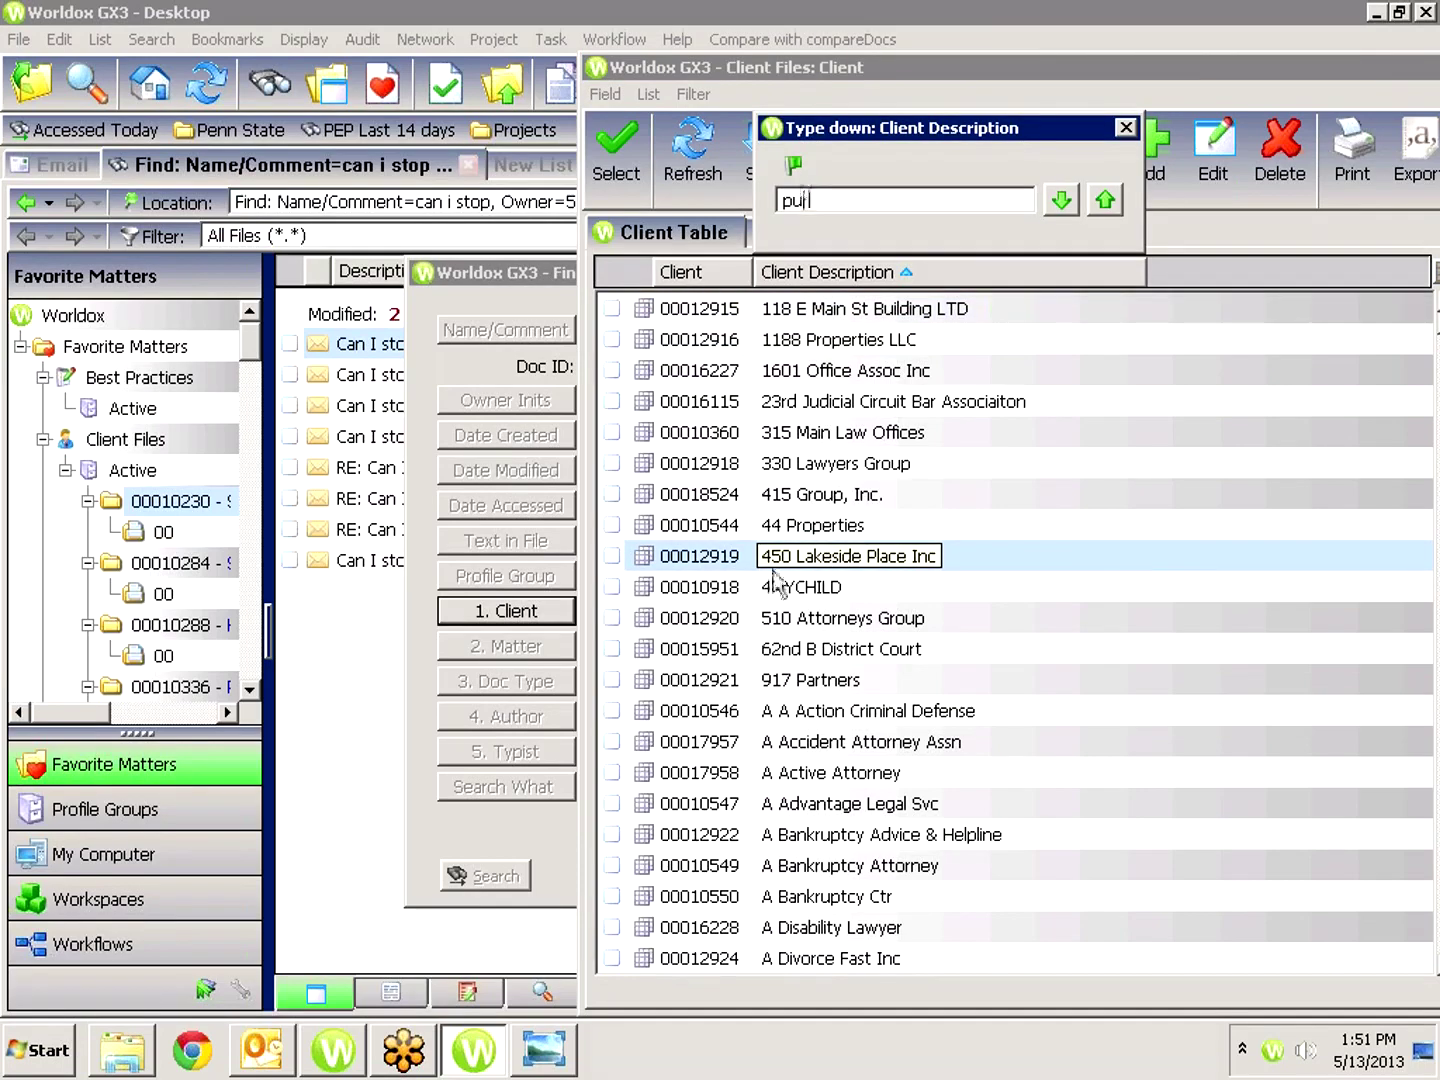
pyautogui.press('Return')
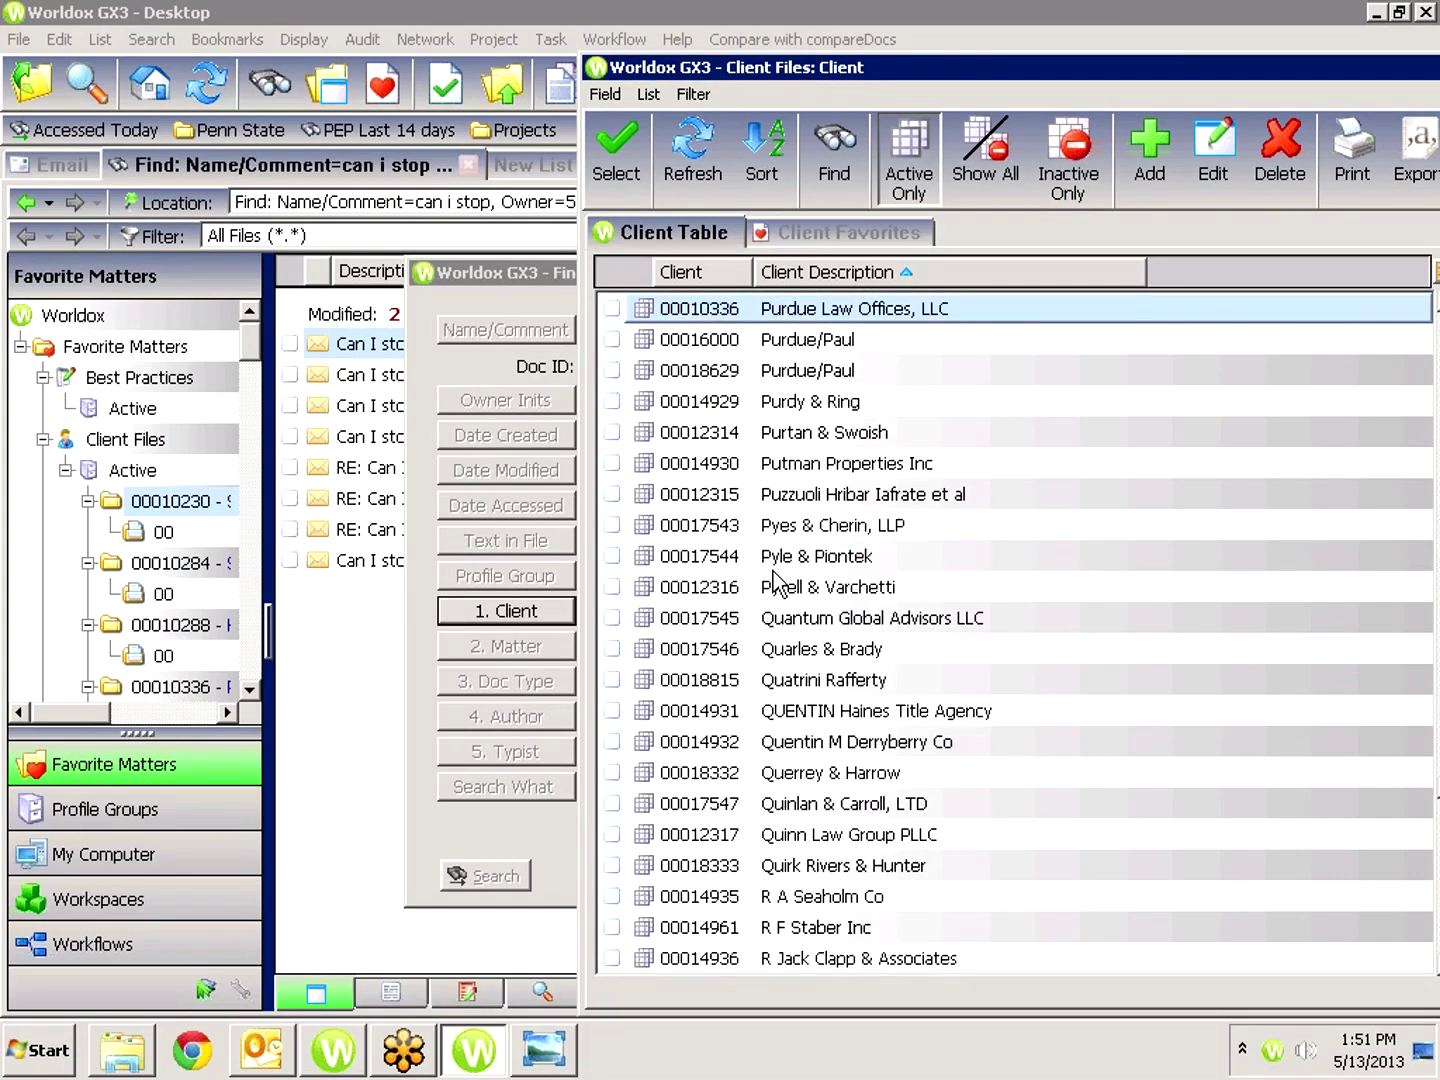
pyautogui.press('Return')
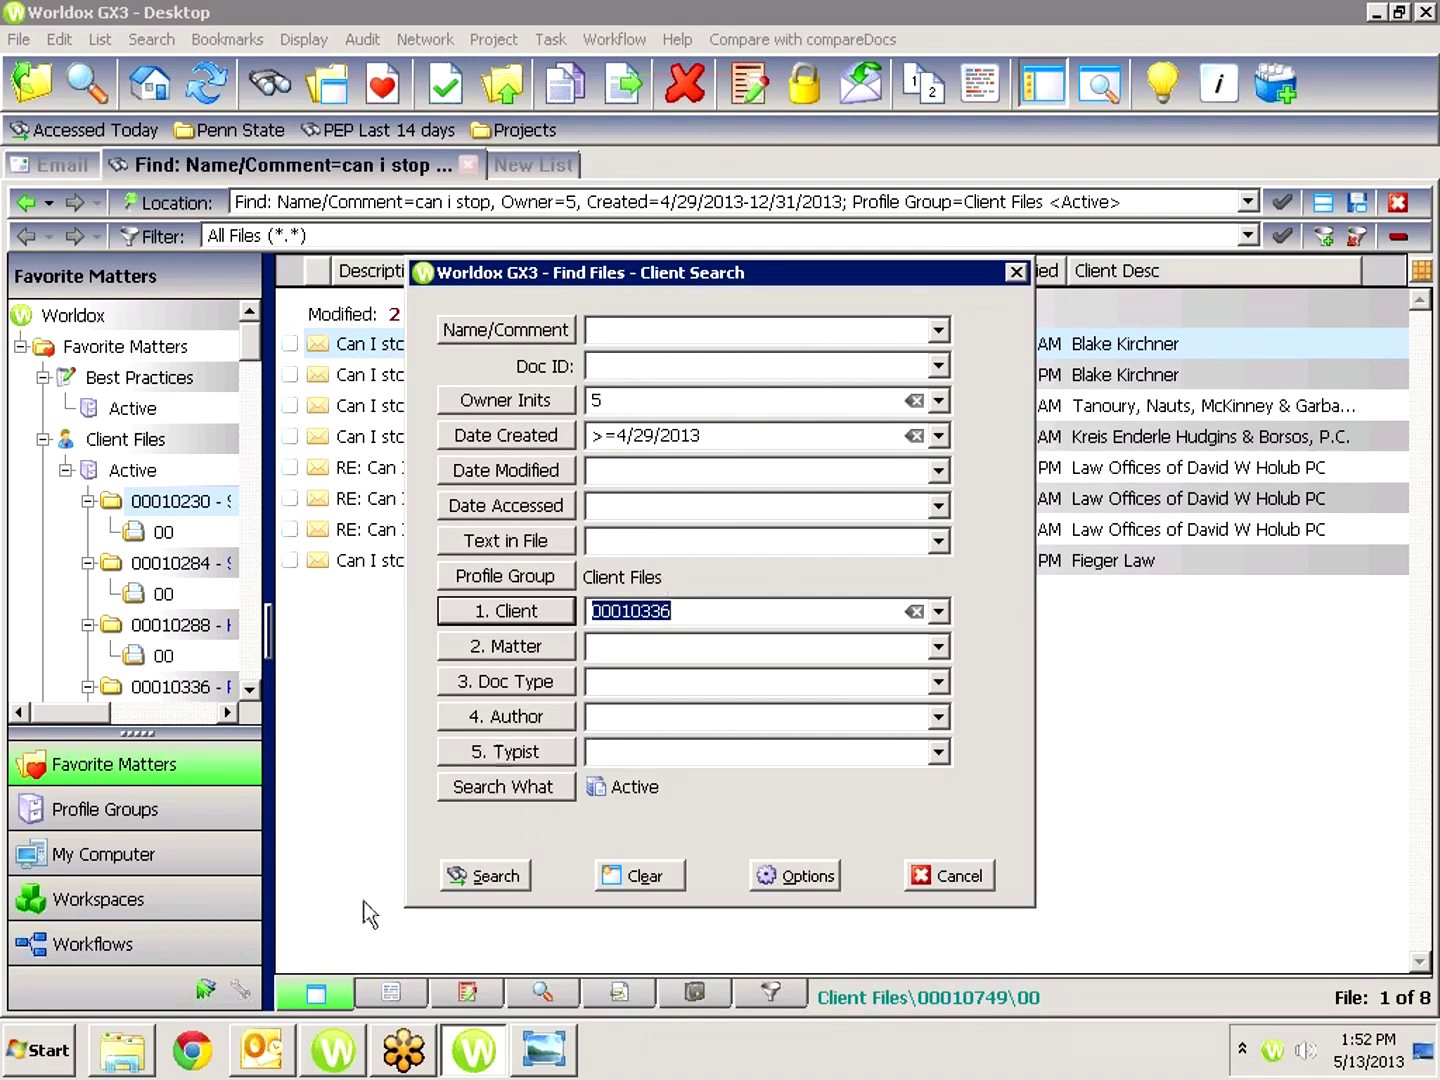
pyautogui.click(487, 878)
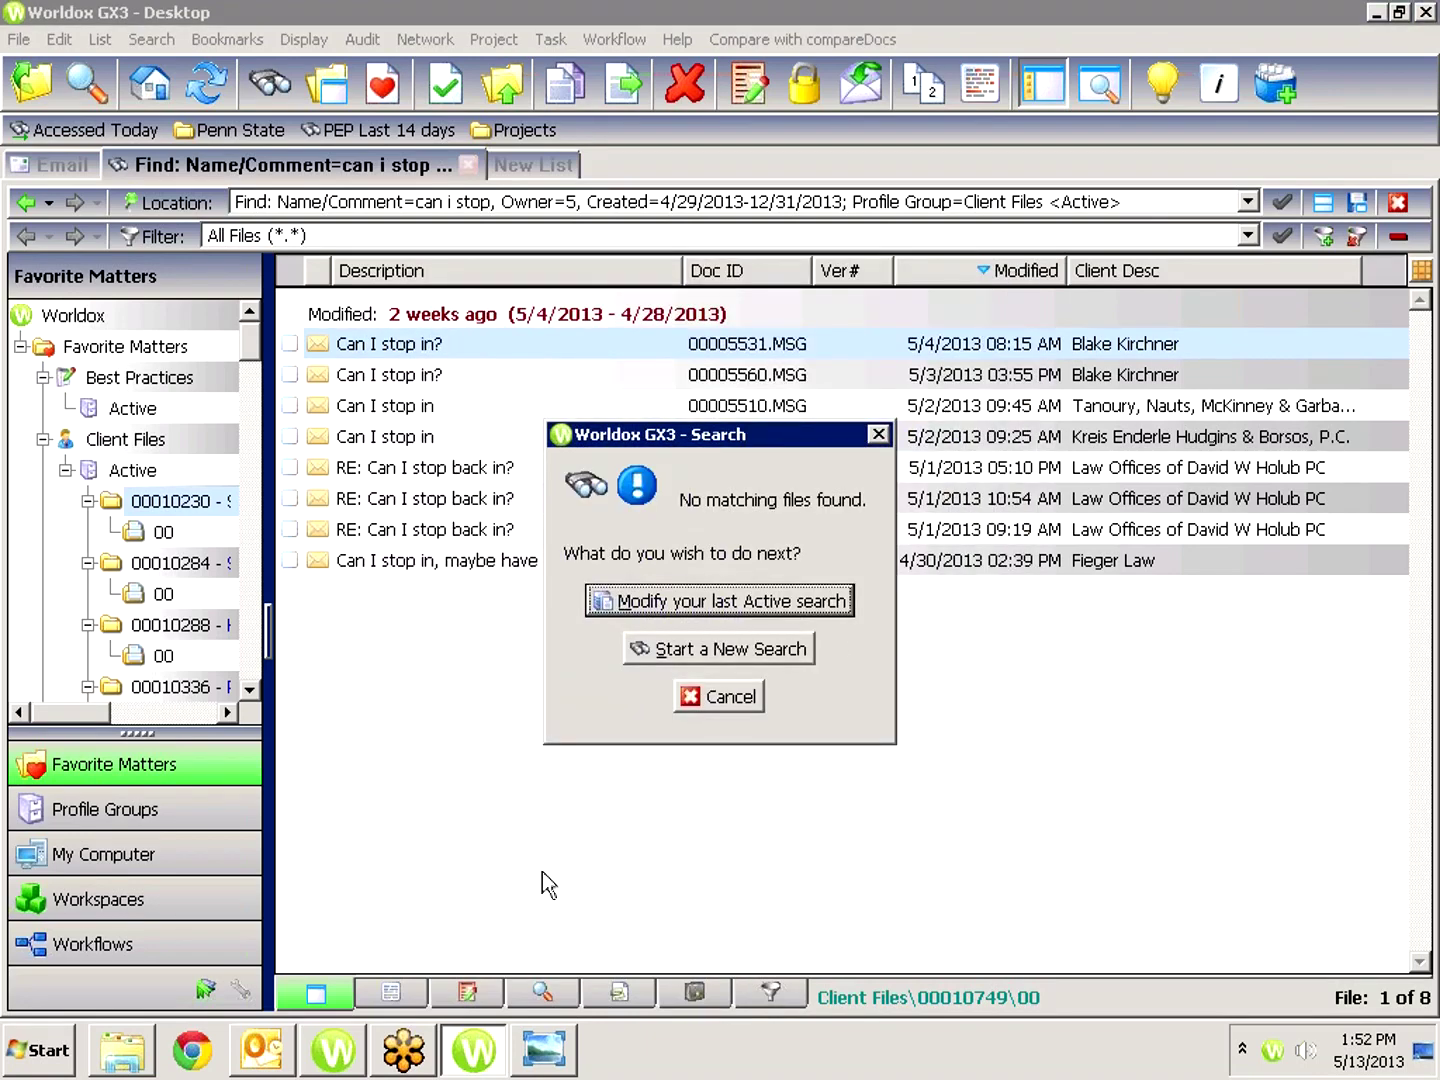
pyautogui.click(760, 600)
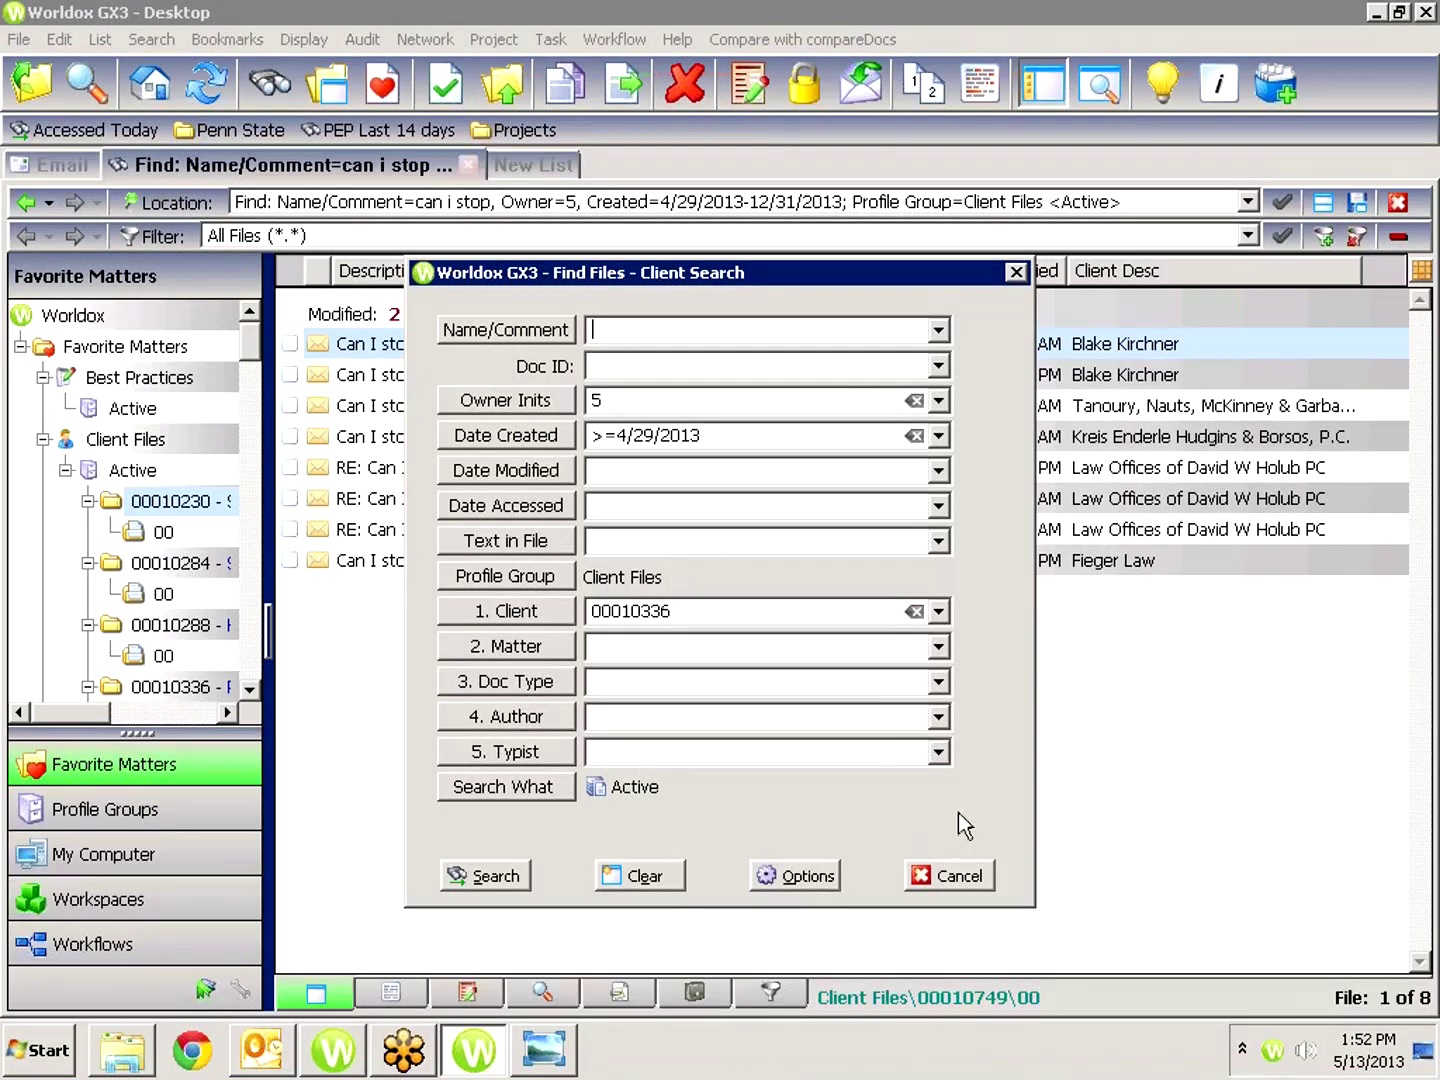
pyautogui.click(935, 880)
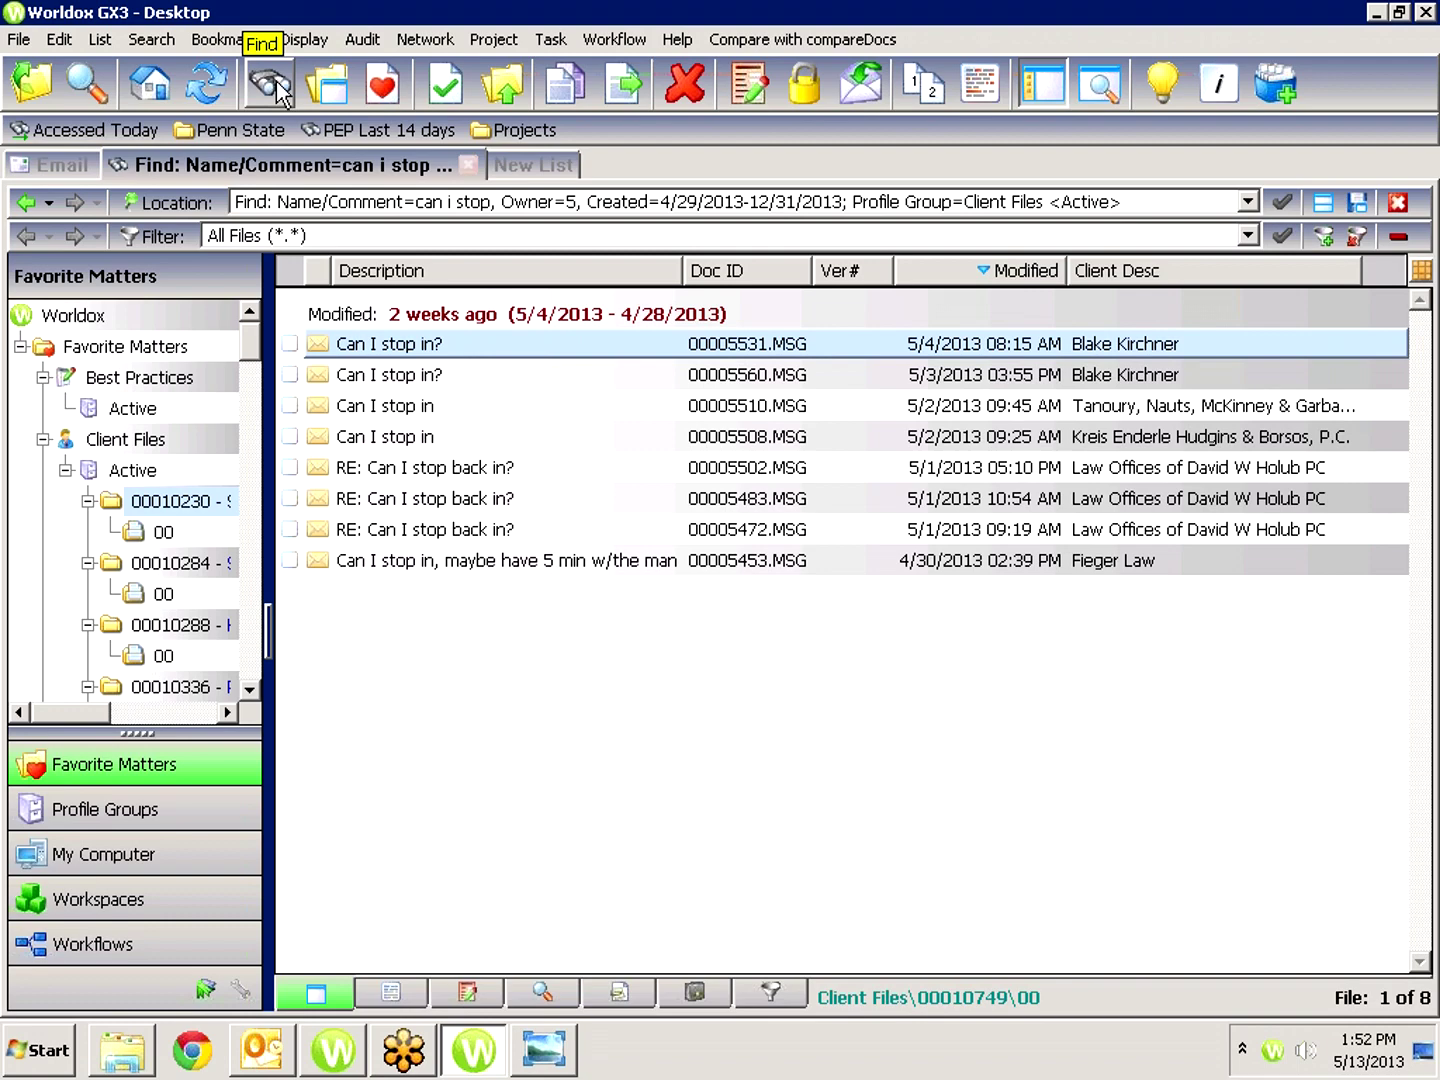
# List the active files of the selected email's client and matter through Direct Access, and select the second email.
pyautogui.click(328, 84)
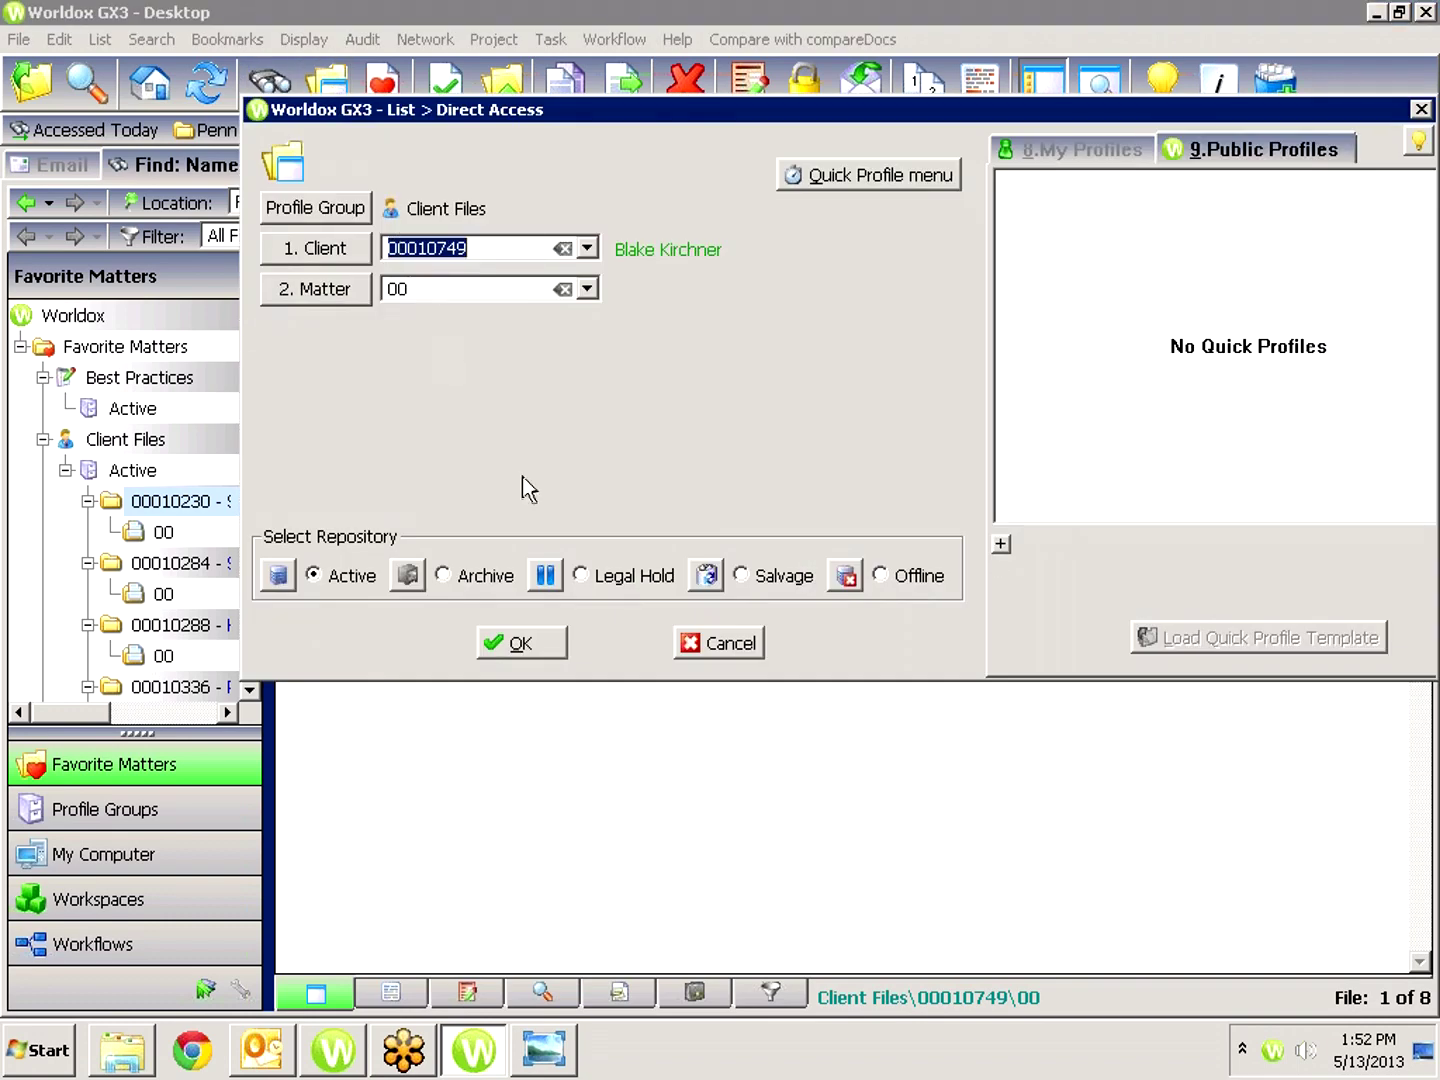
pyautogui.click(524, 643)
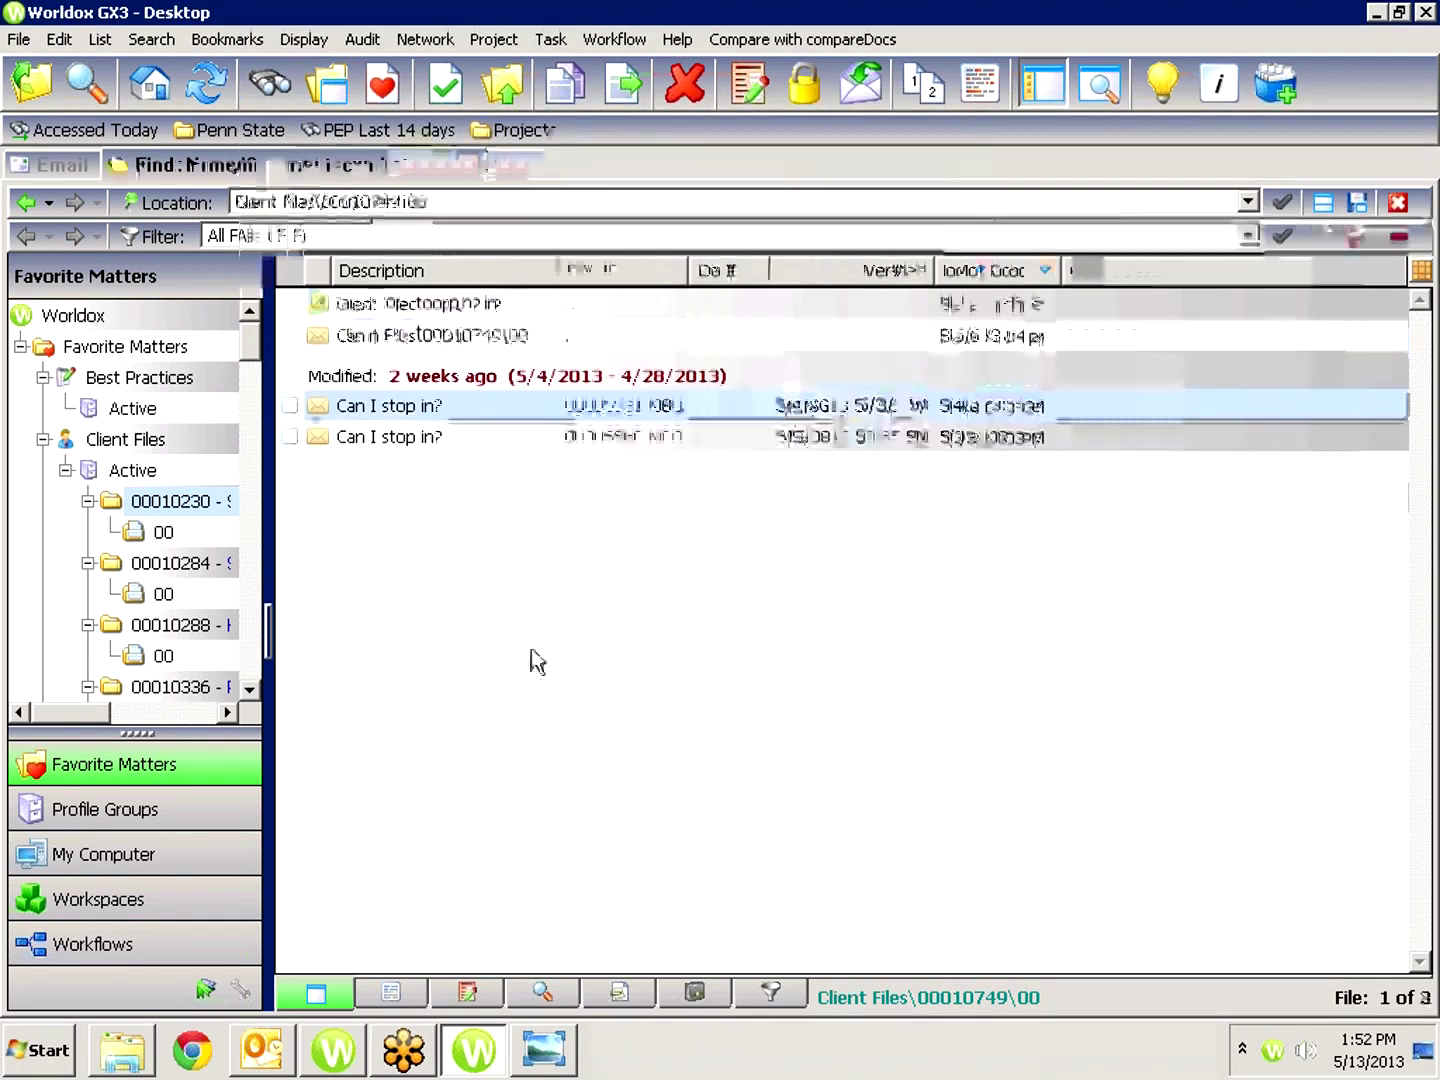
pyautogui.click(224, 40)
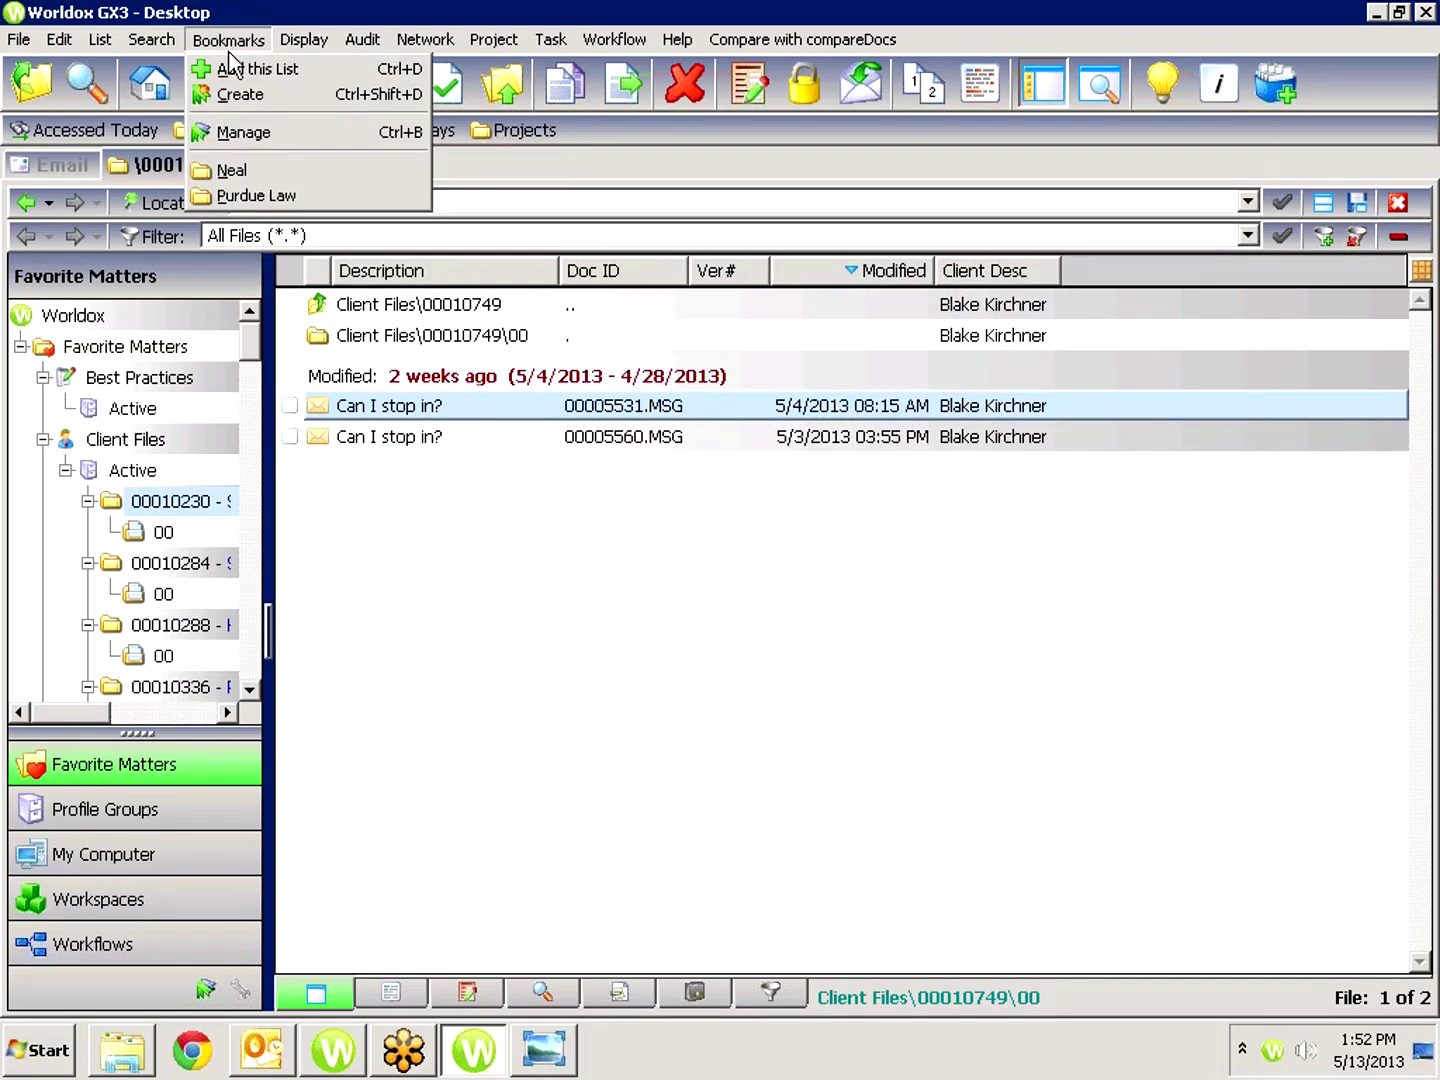
pyautogui.click(400, 436)
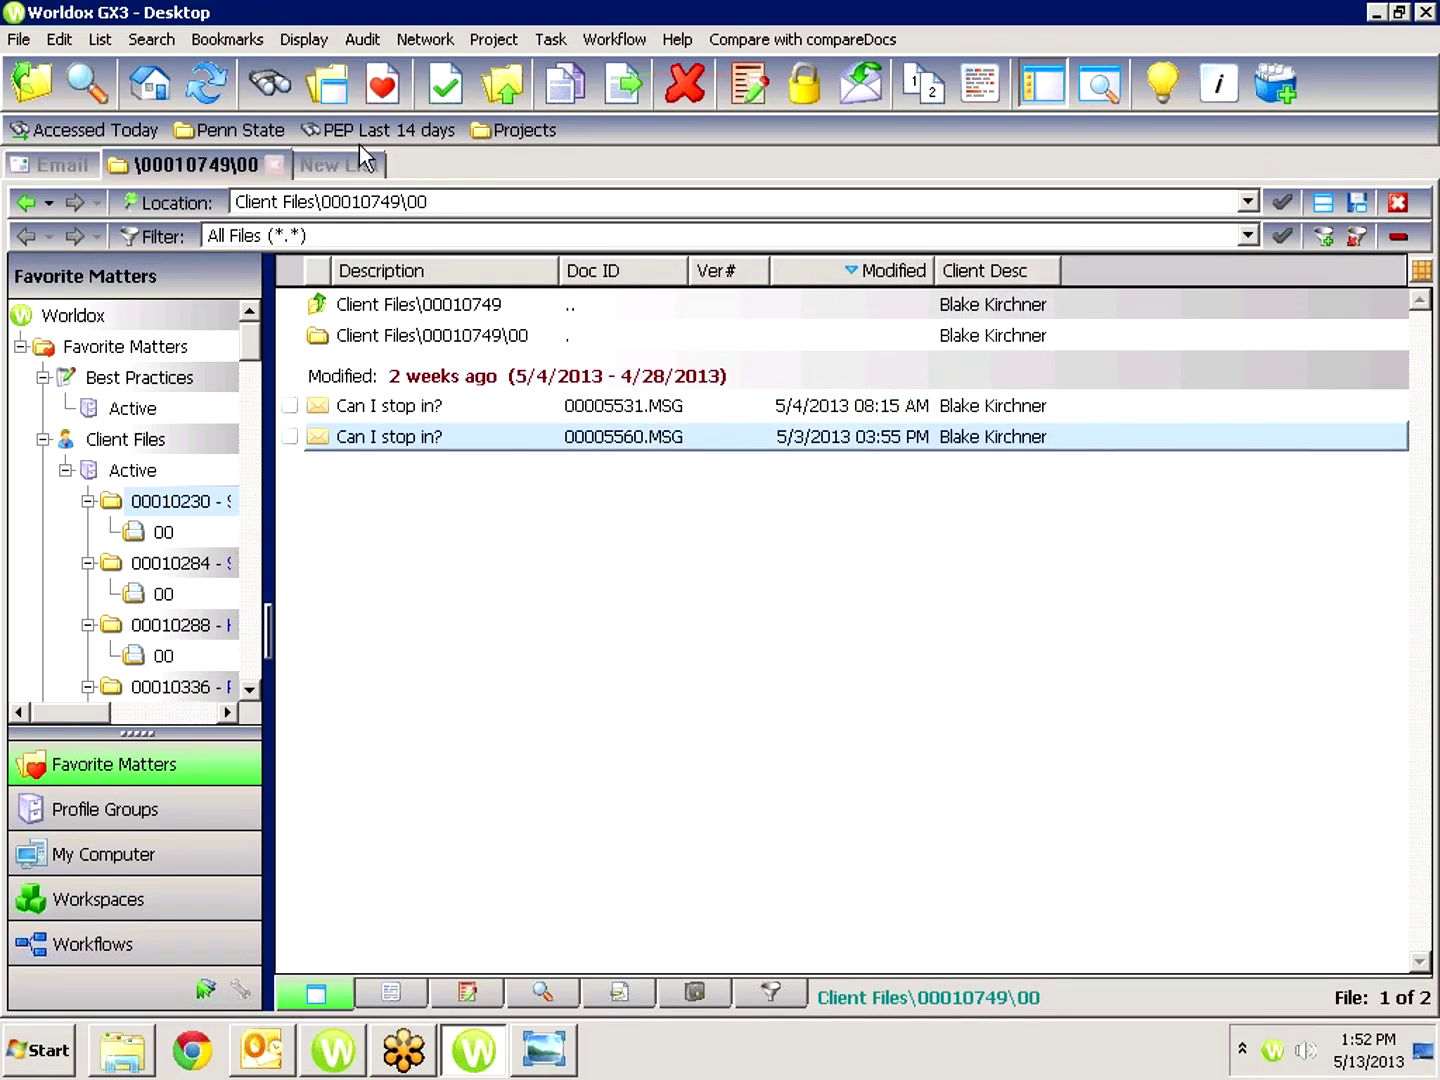
# Run a new Client Search for files with "can i" in Name/Comment.
pyautogui.click(270, 84)
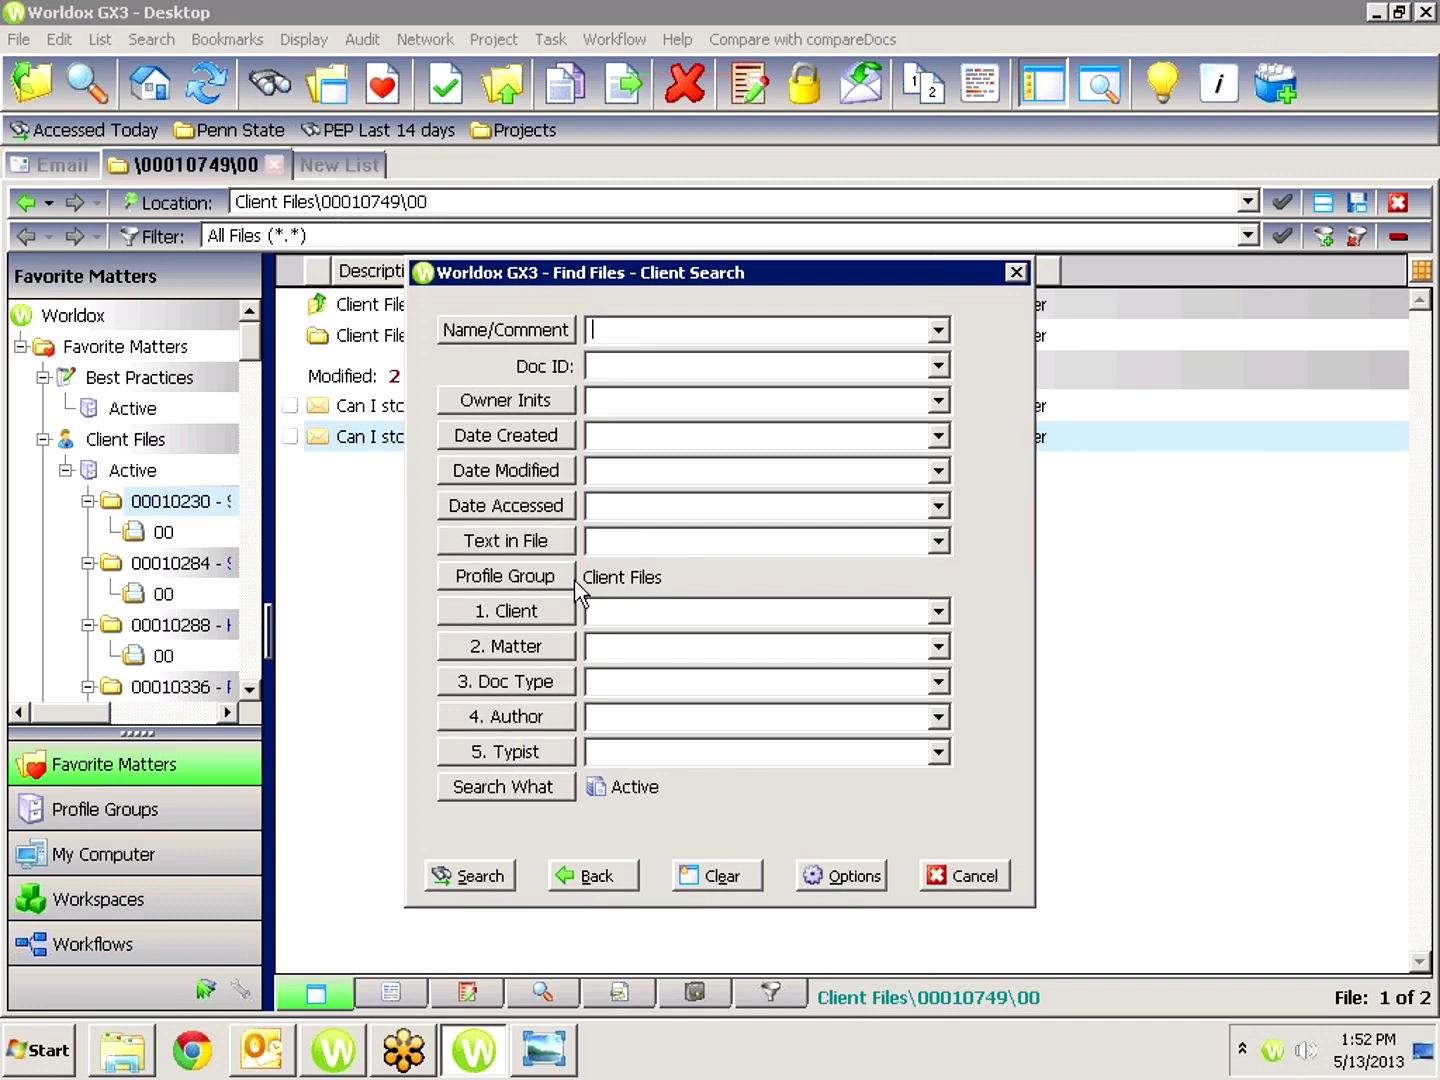
pyautogui.click(627, 541)
pyautogui.click(668, 330)
pyautogui.write('can i')
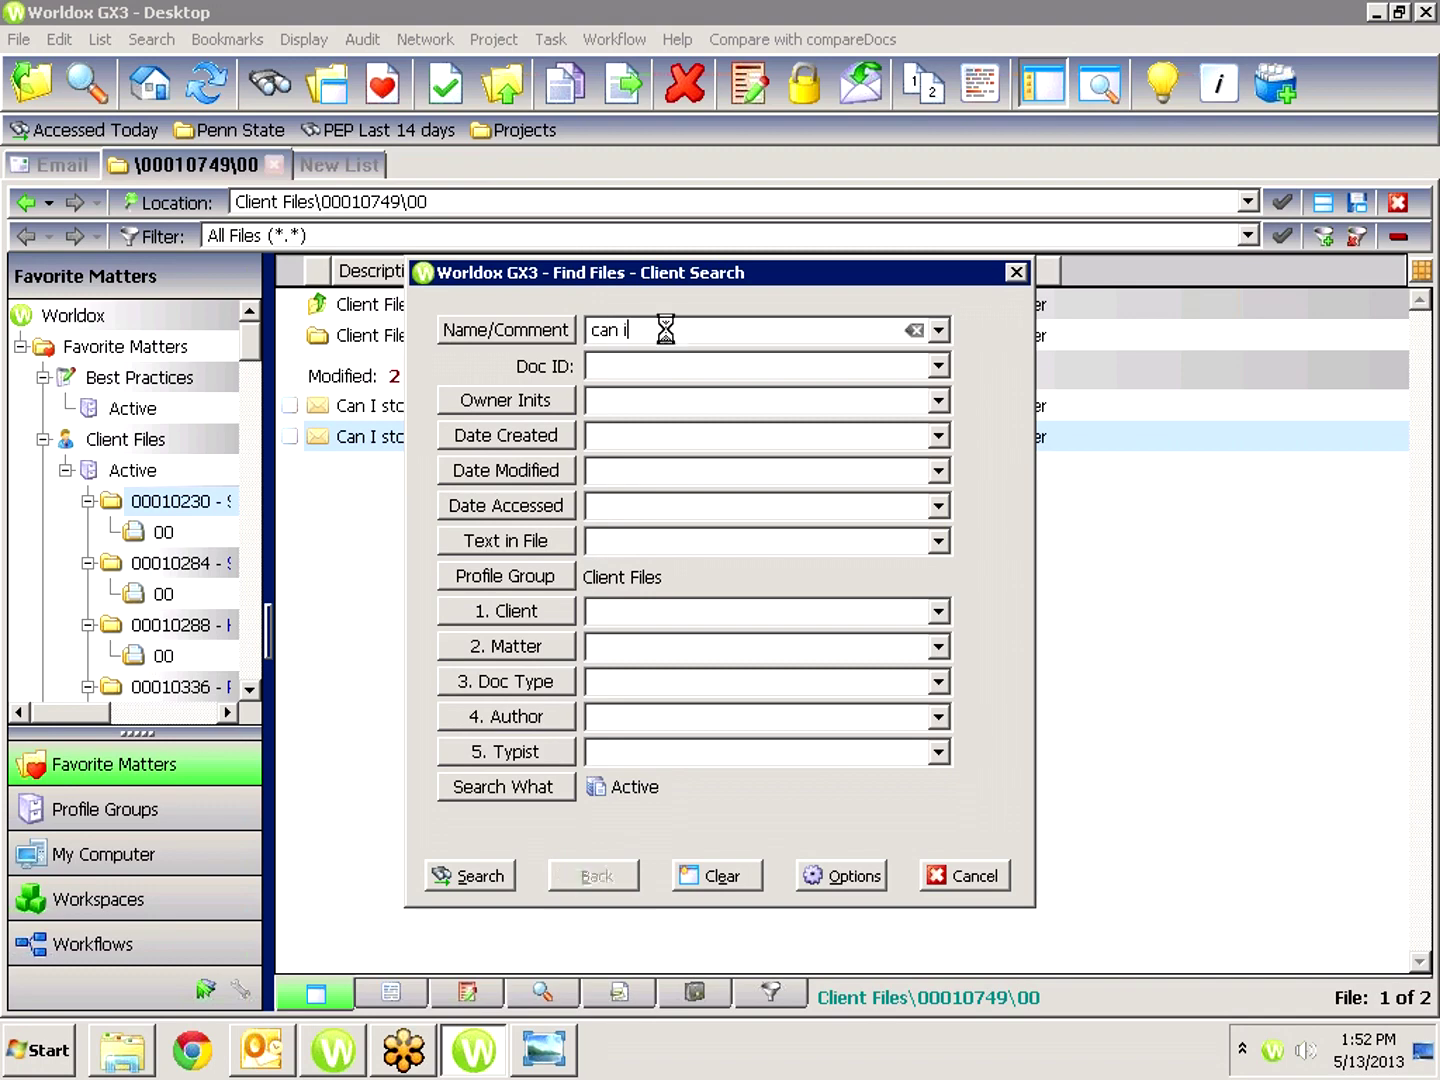
pyautogui.press('Return')
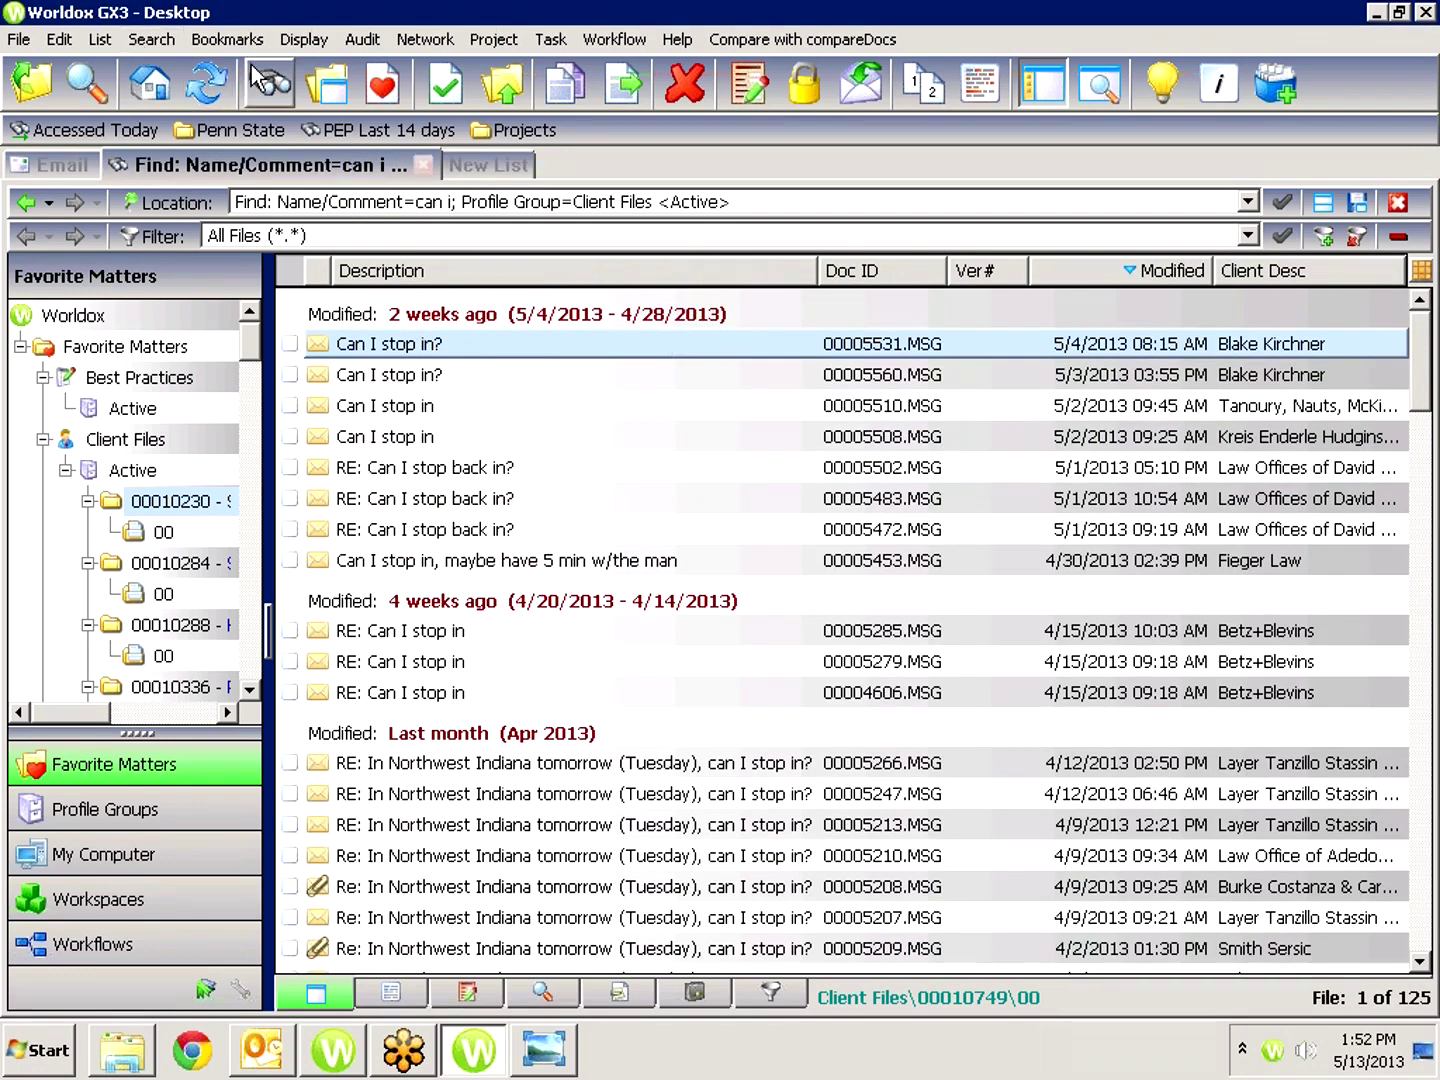
pyautogui.click(228, 40)
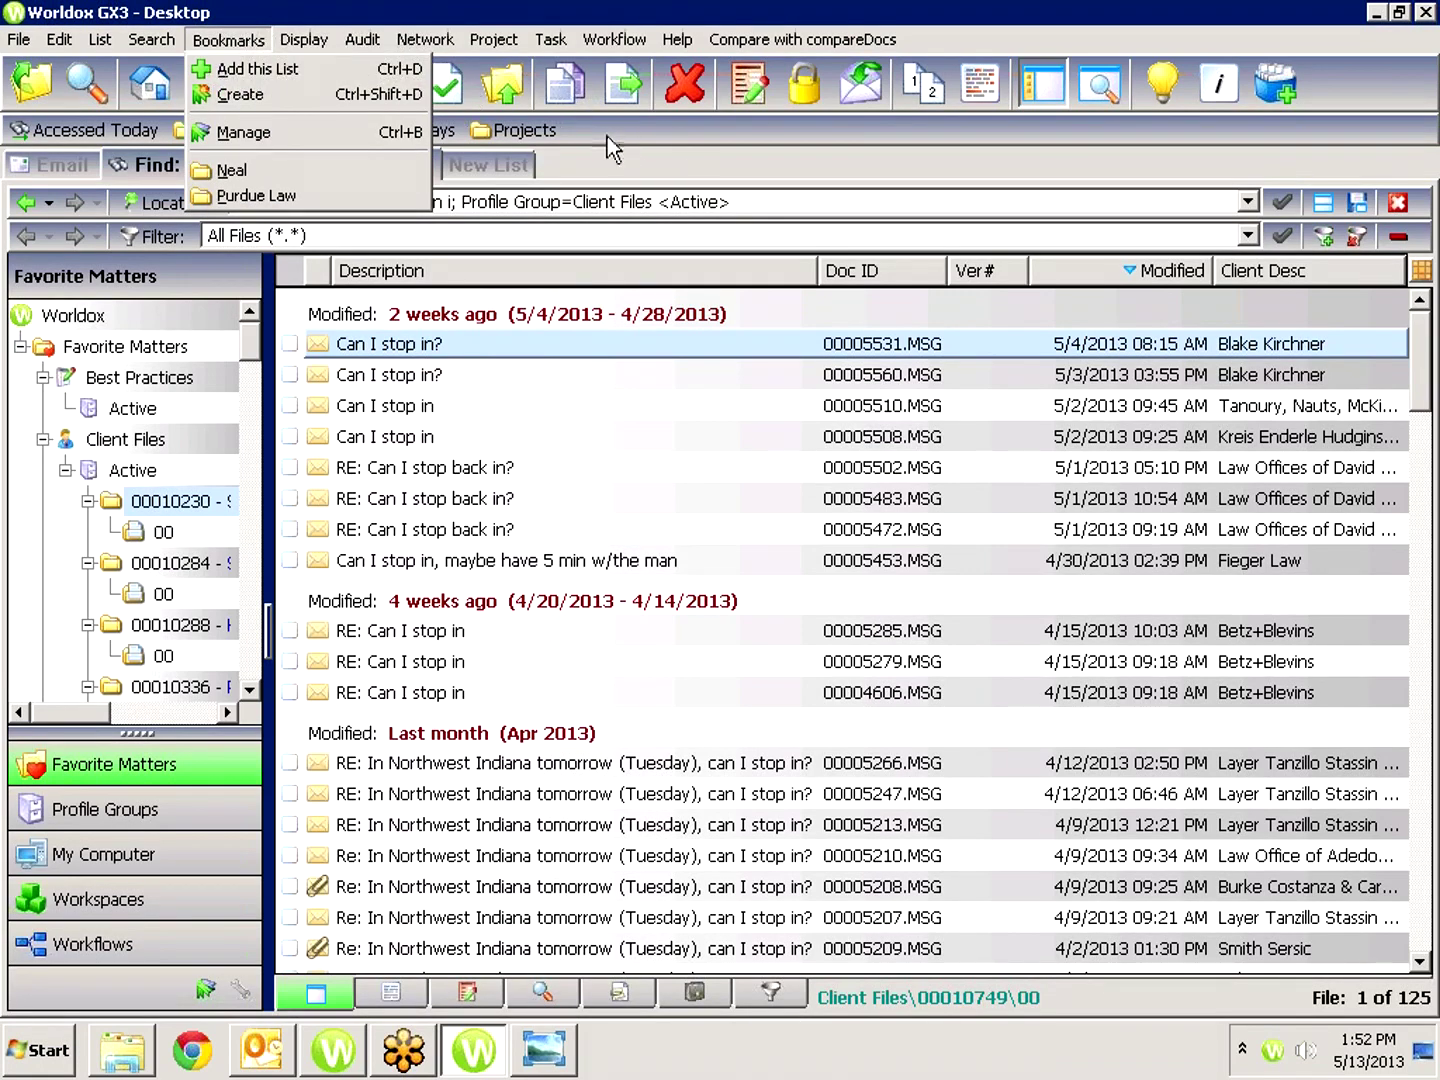
pyautogui.click(728, 160)
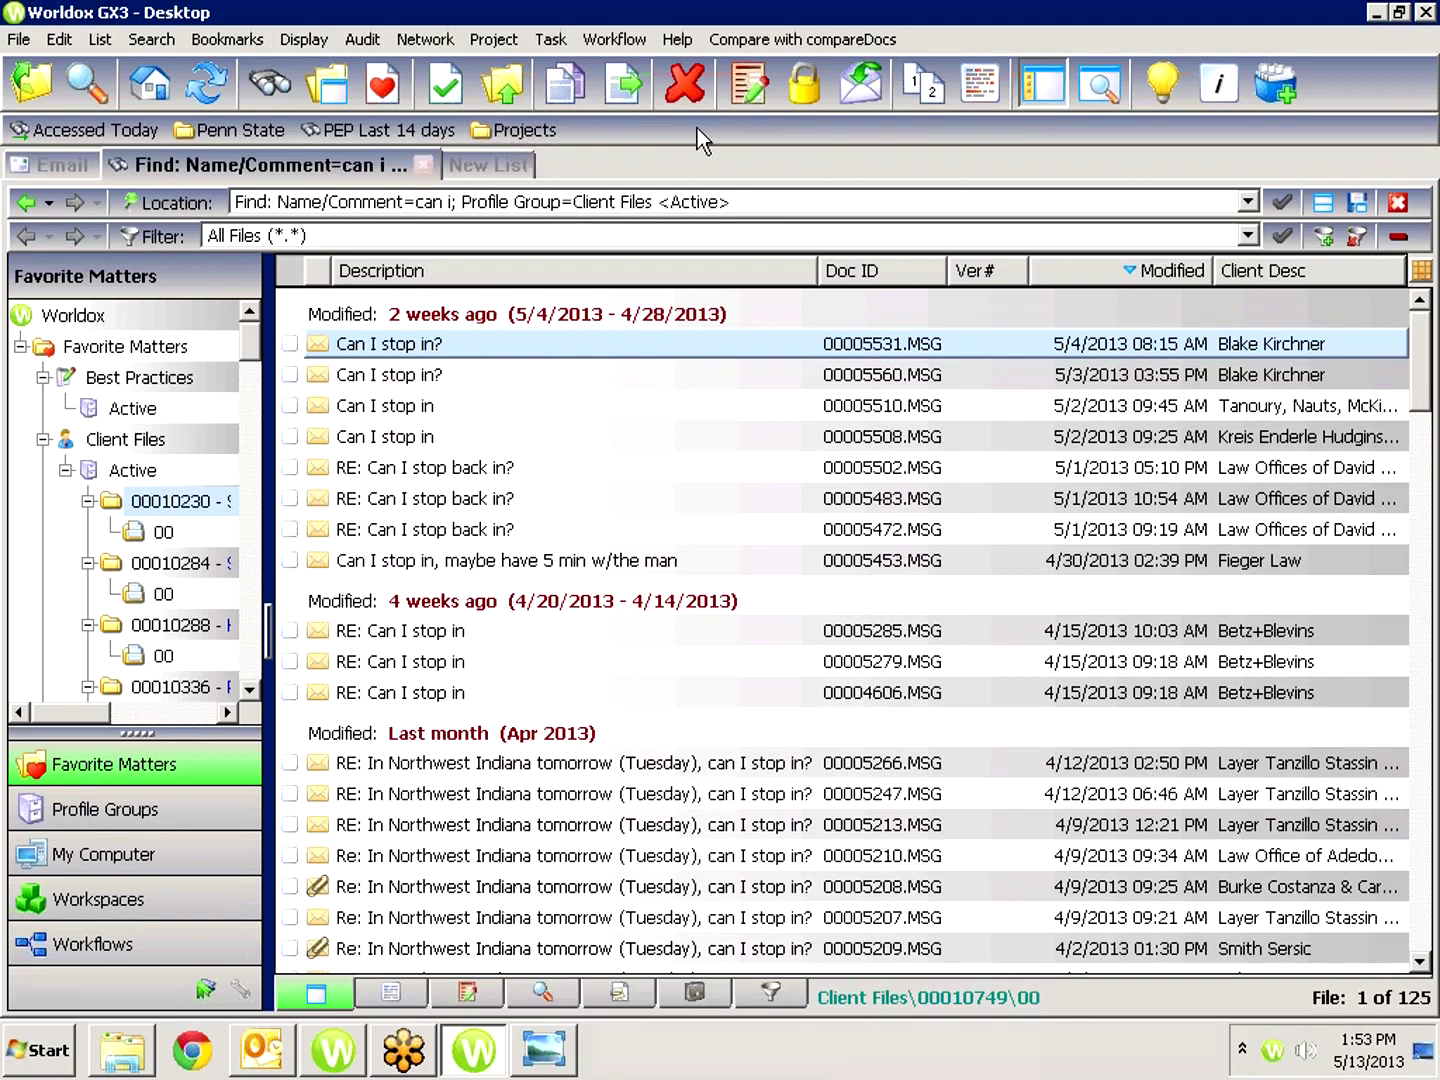
pyautogui.click(221, 41)
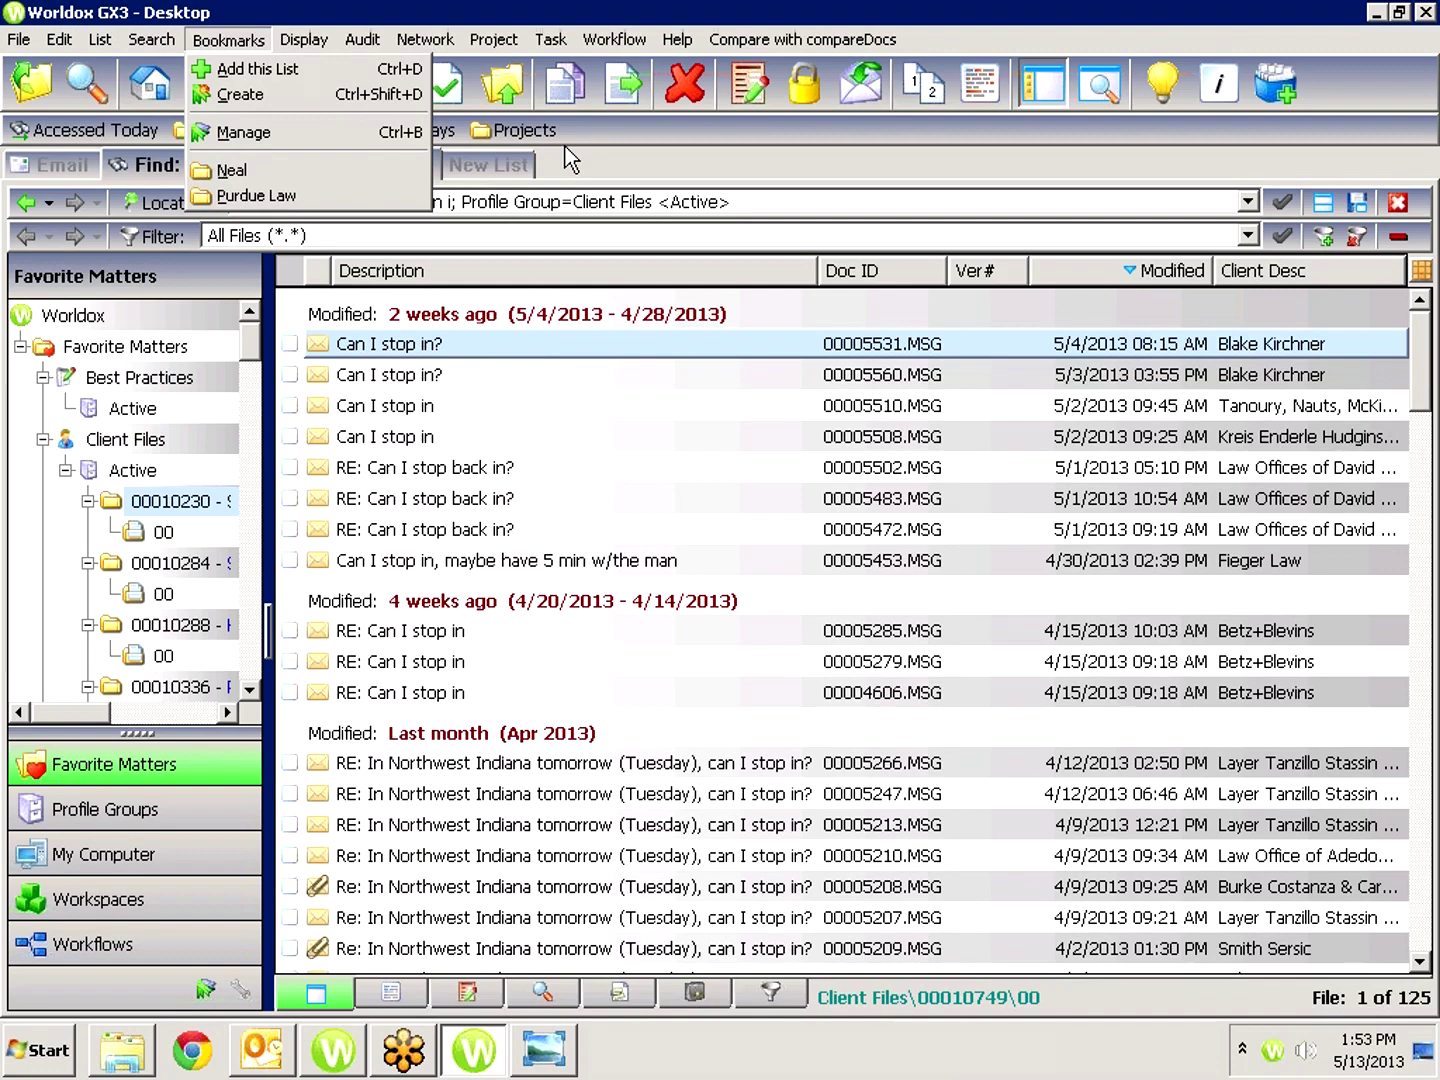
pyautogui.click(645, 160)
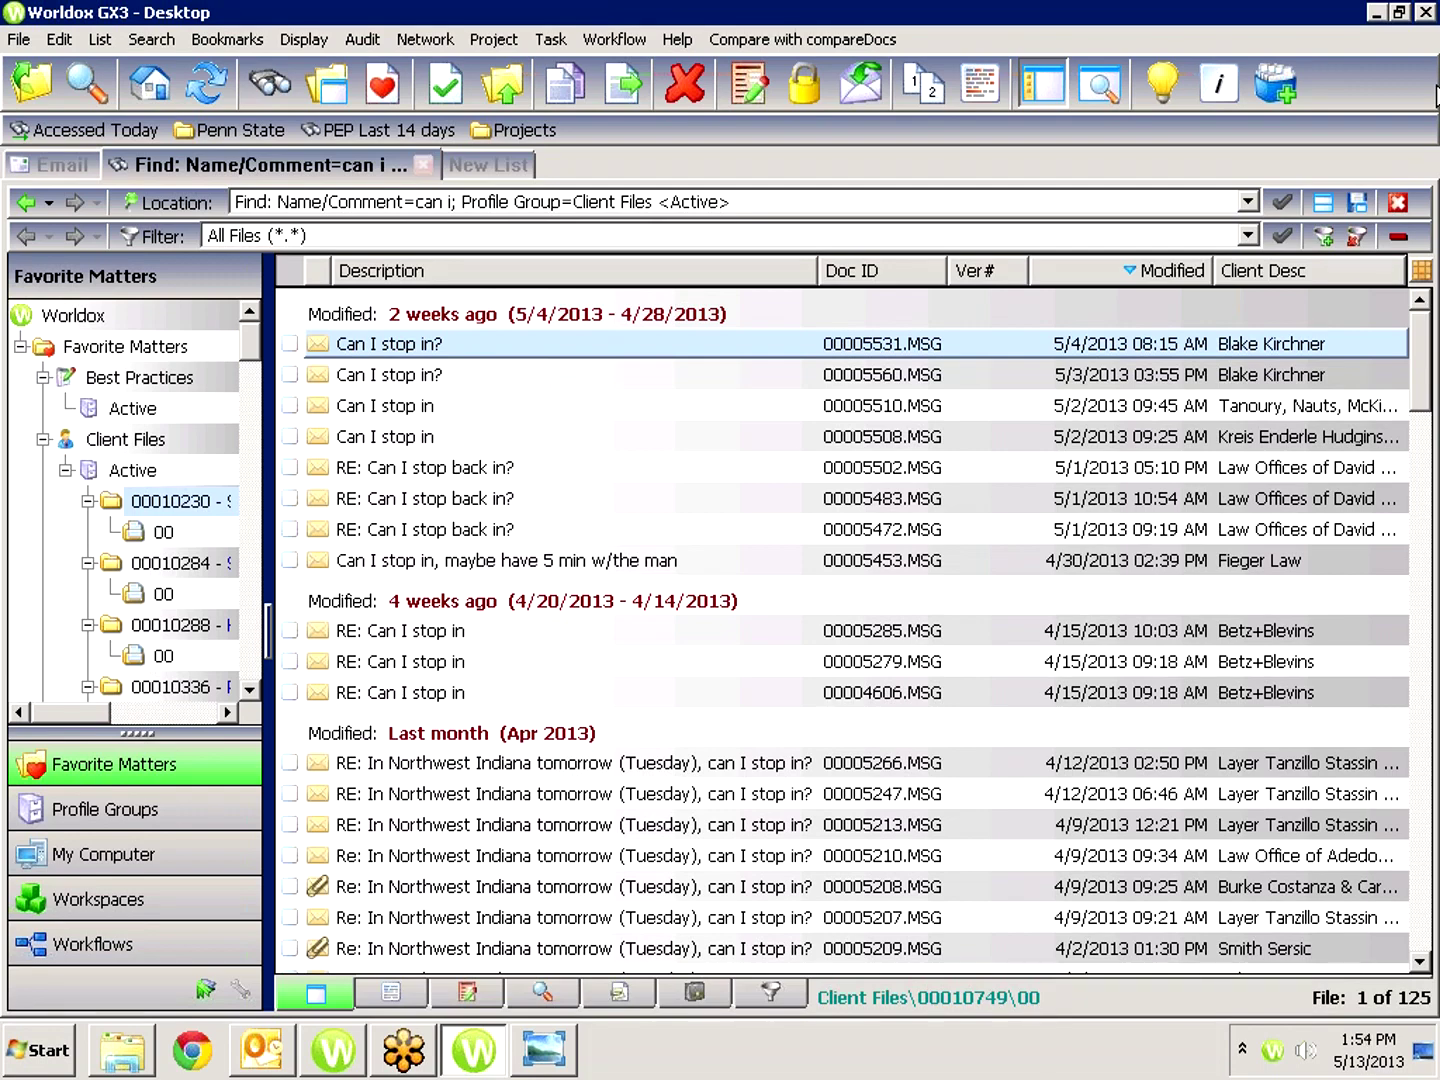
pyautogui.click(214, 1042)
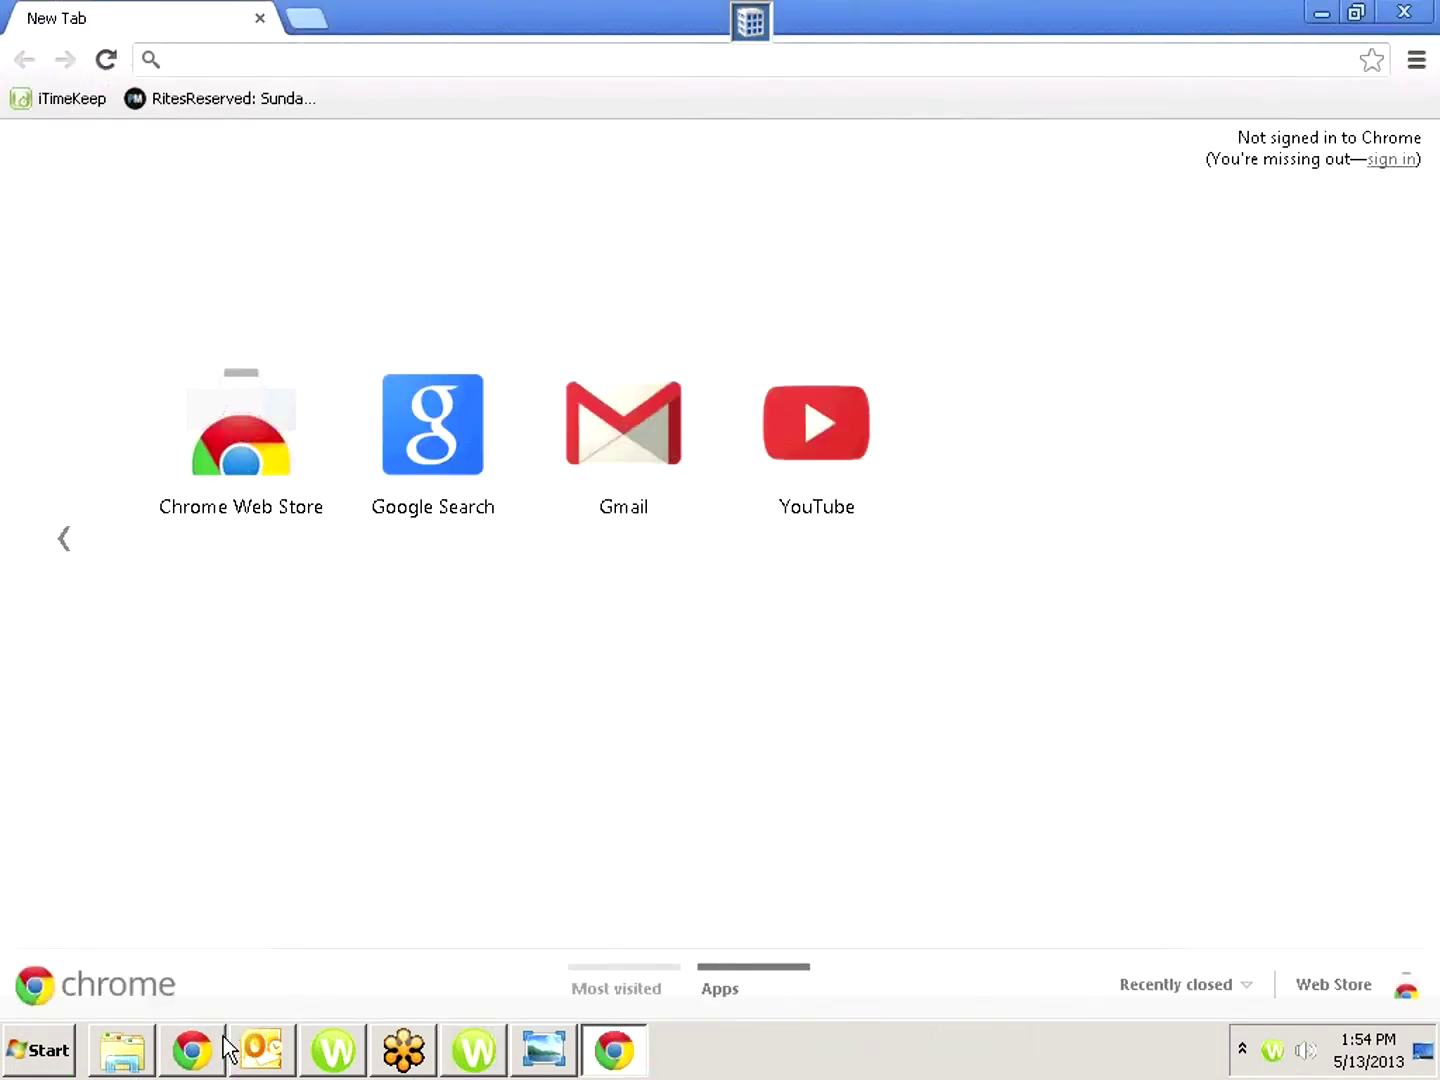
pyautogui.click(244, 59)
pyautogui.write('www.attorneycomputersystems.com')
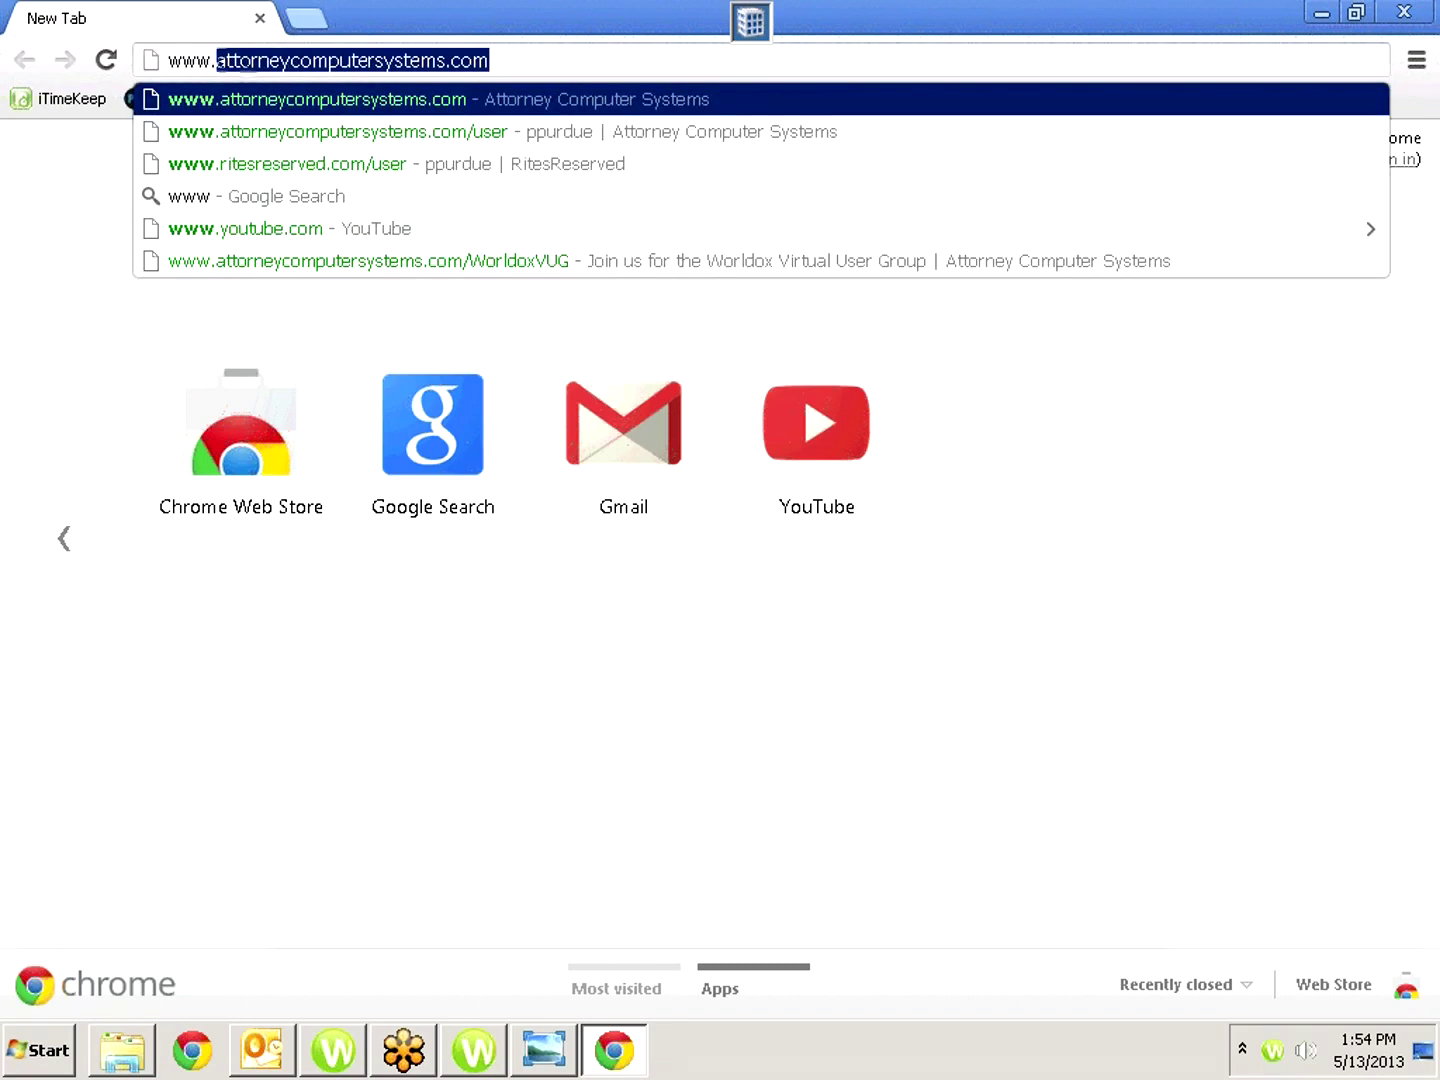
pyautogui.press('Return')
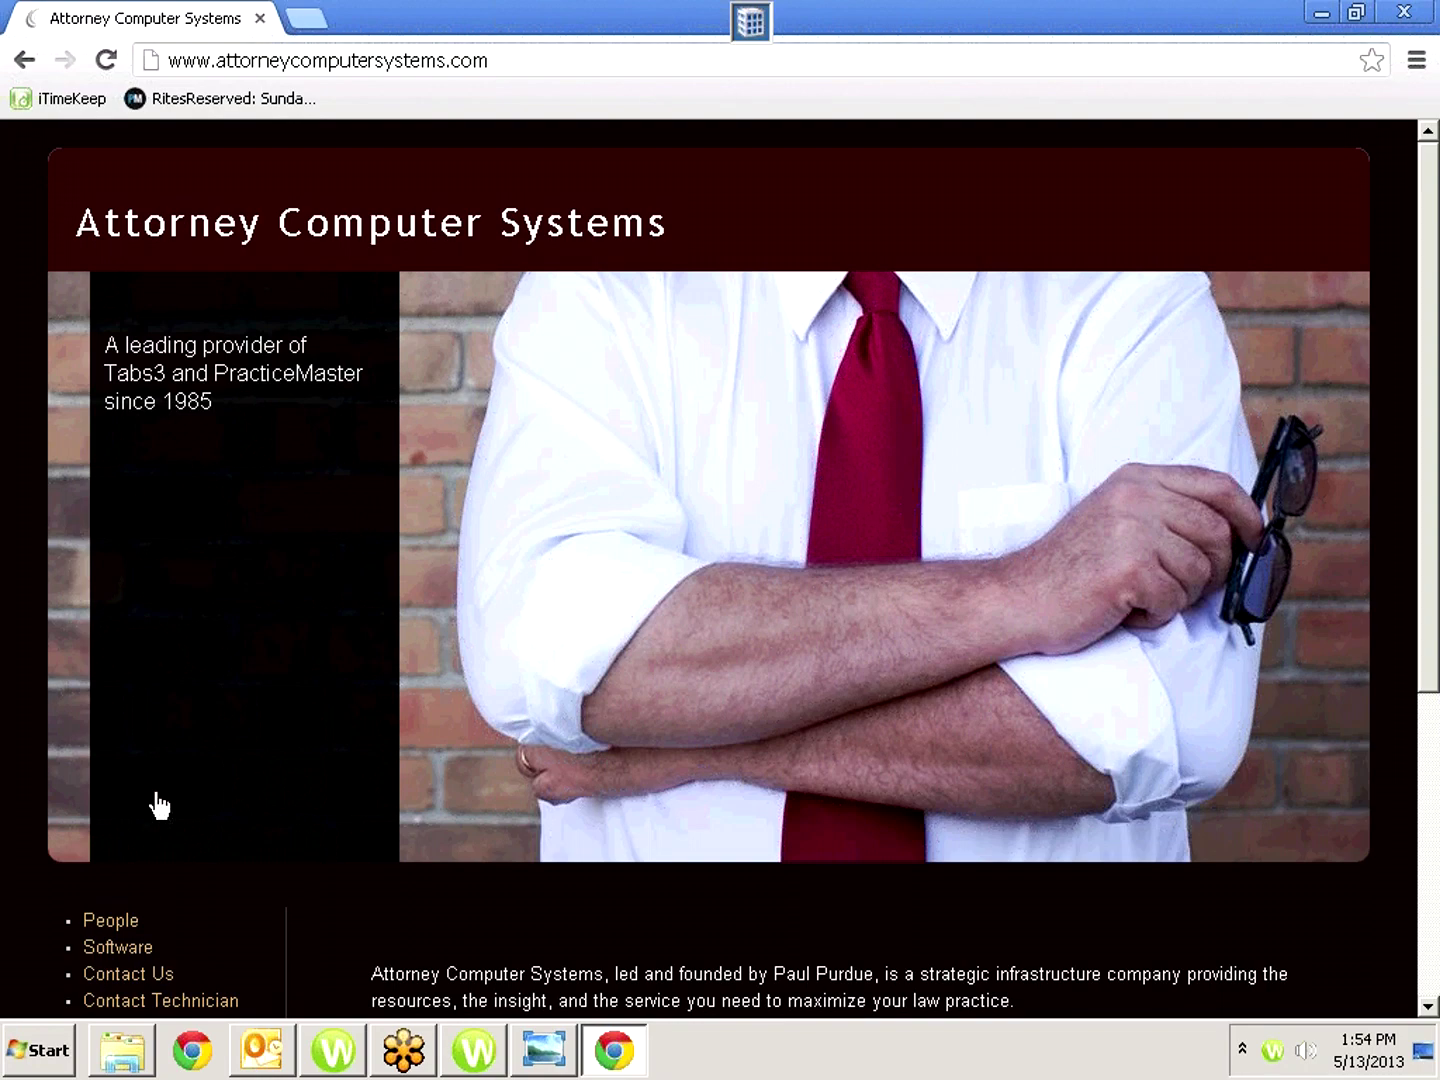
# Open the Worldox Virtual User Group Meetings page, review its May and April 2013 sessions, and return to Worldox.
pyautogui.scroll(-5, 158, 805)
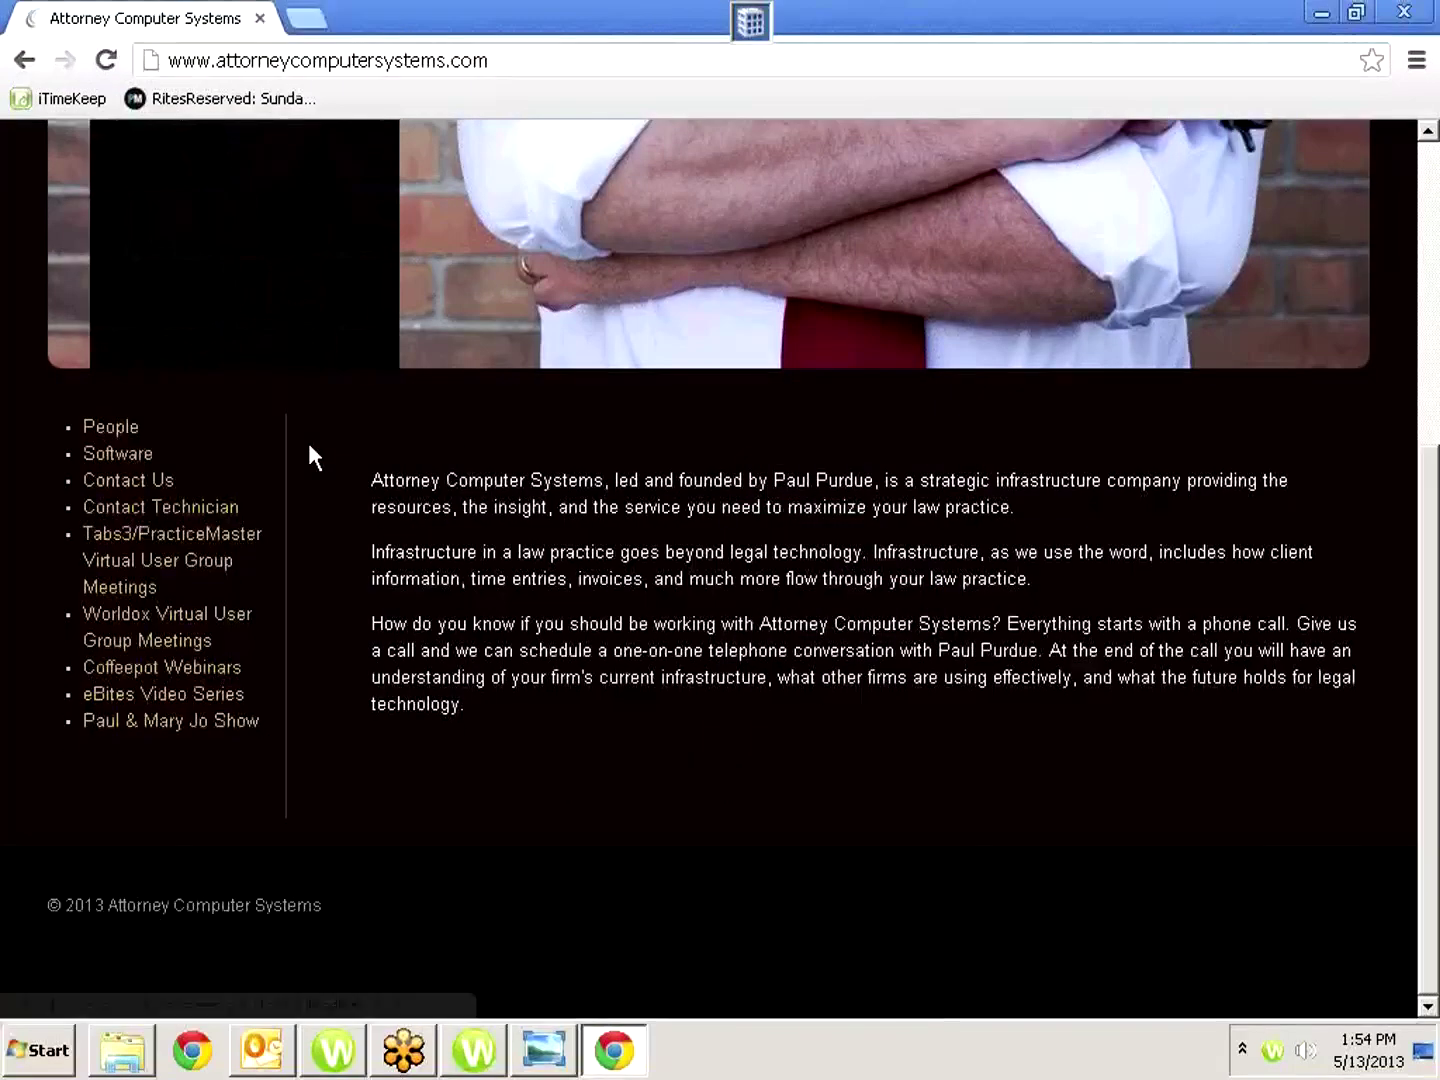
pyautogui.click(129, 630)
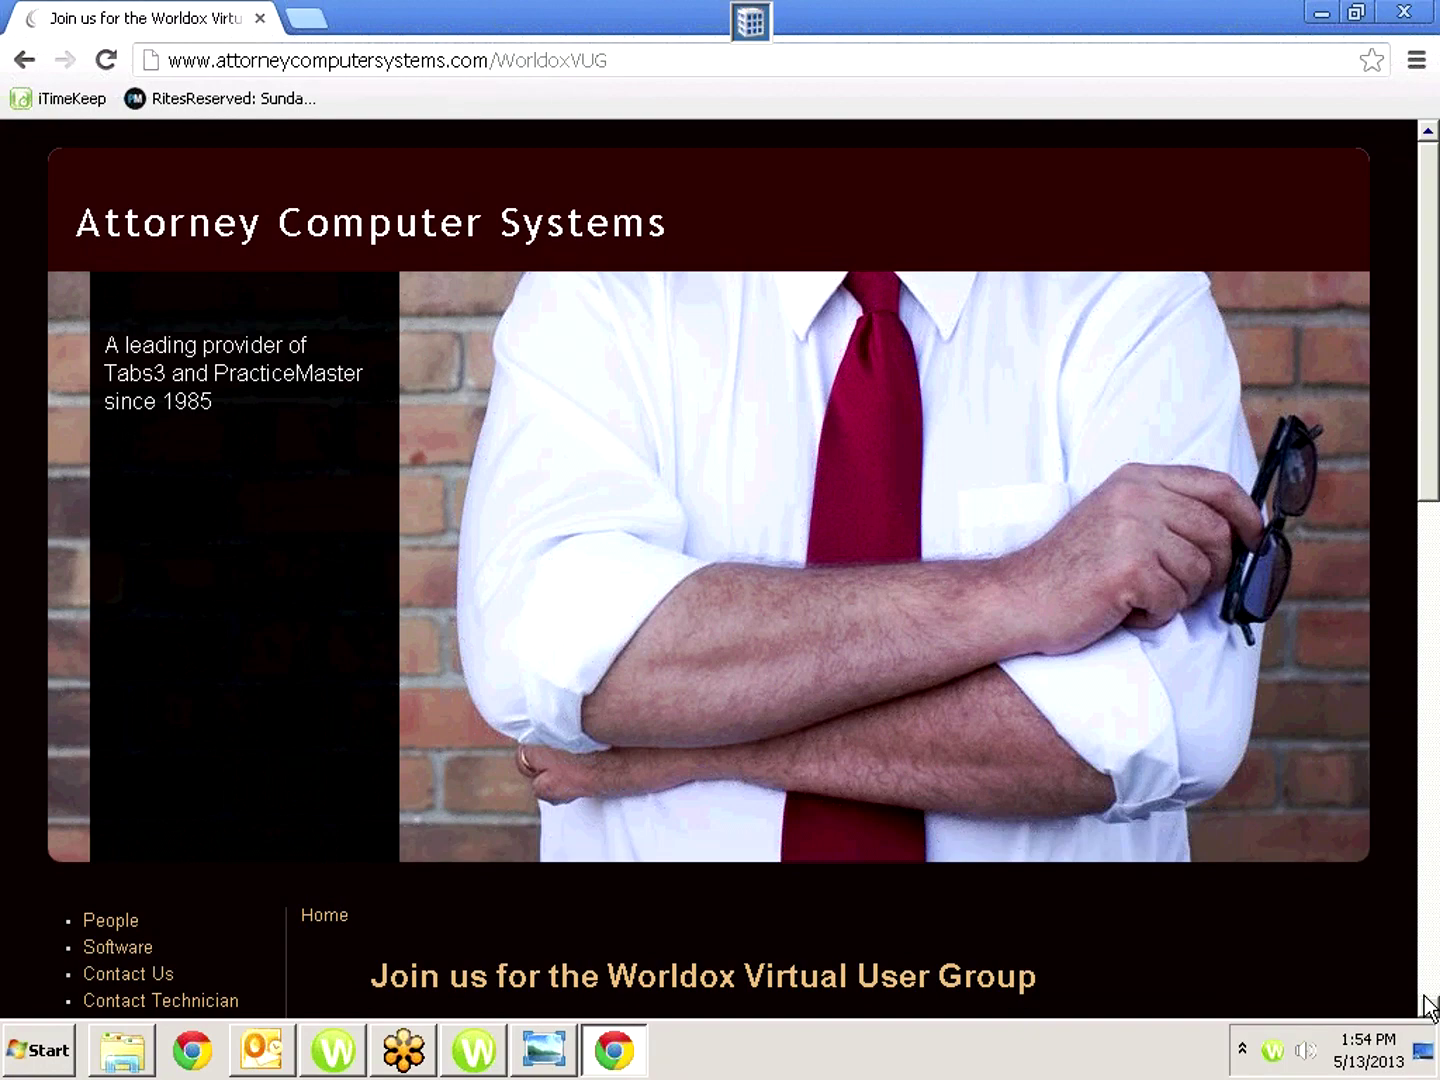
pyautogui.click(1427, 997)
pyautogui.click(1428, 1003)
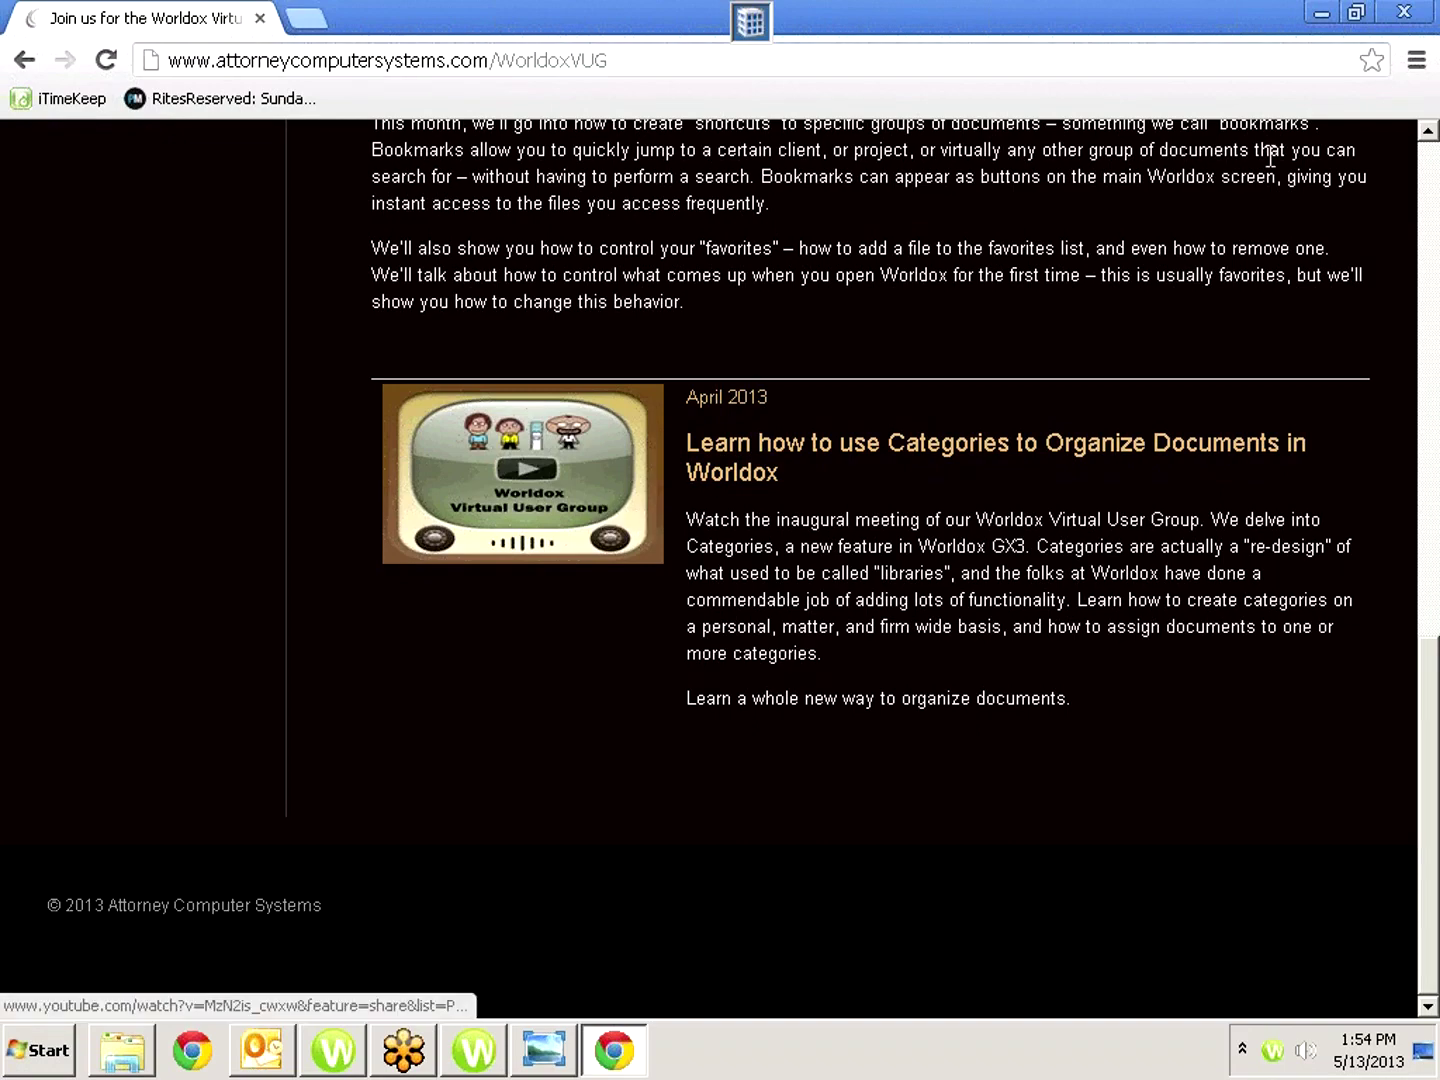
pyautogui.click(1428, 132)
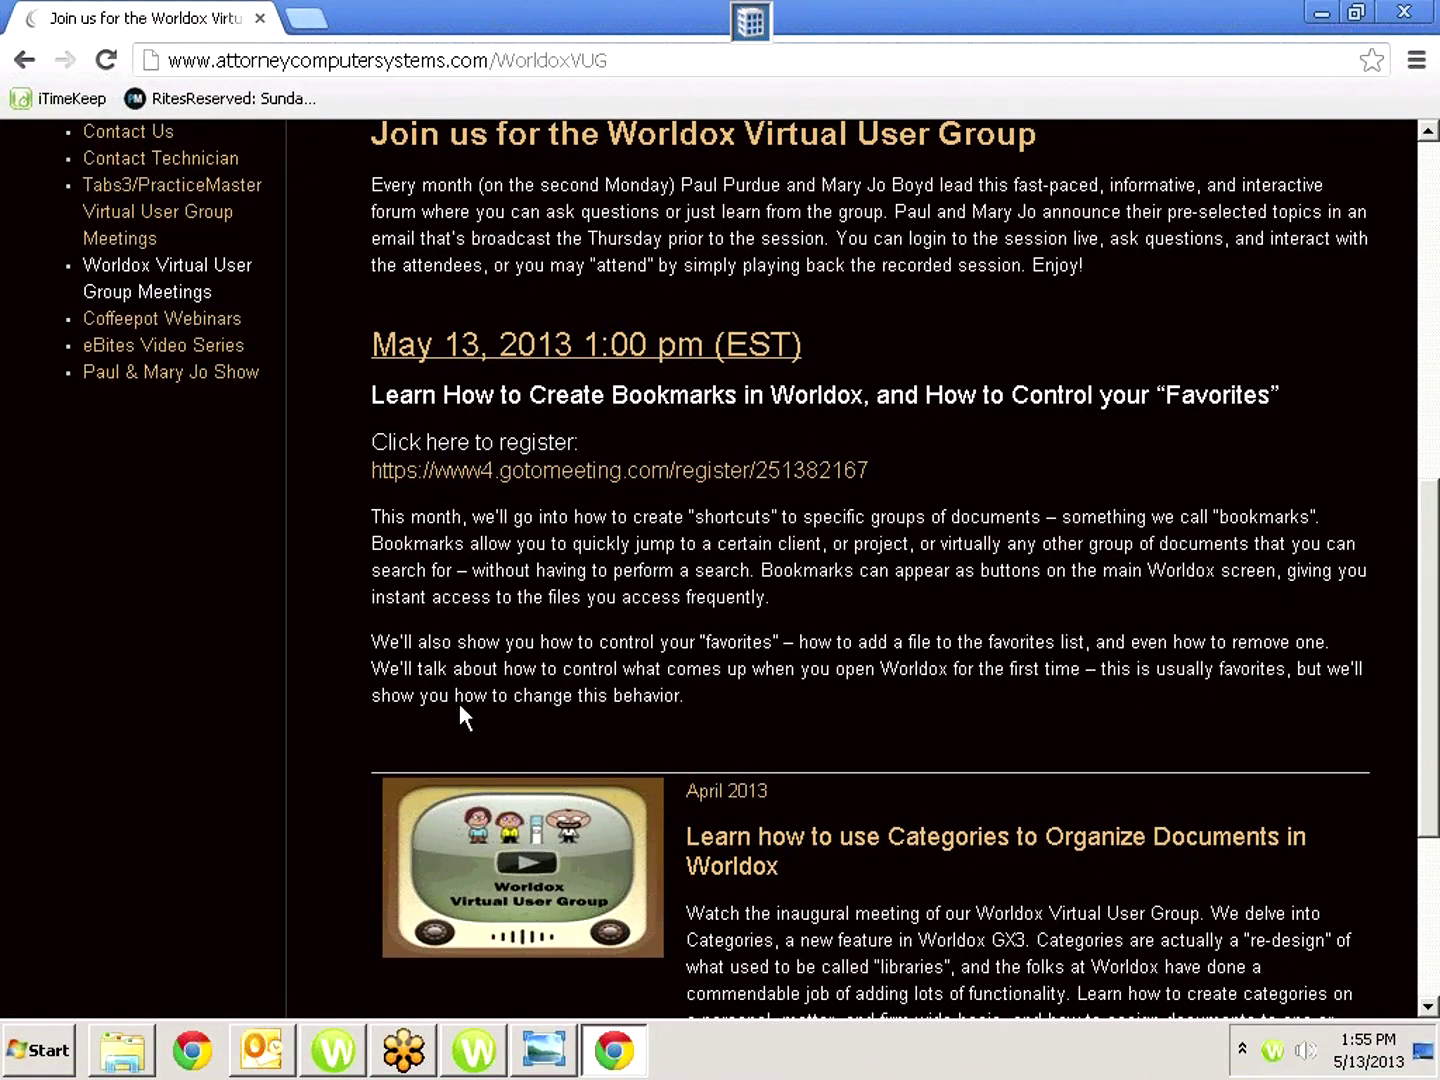
pyautogui.click(462, 1064)
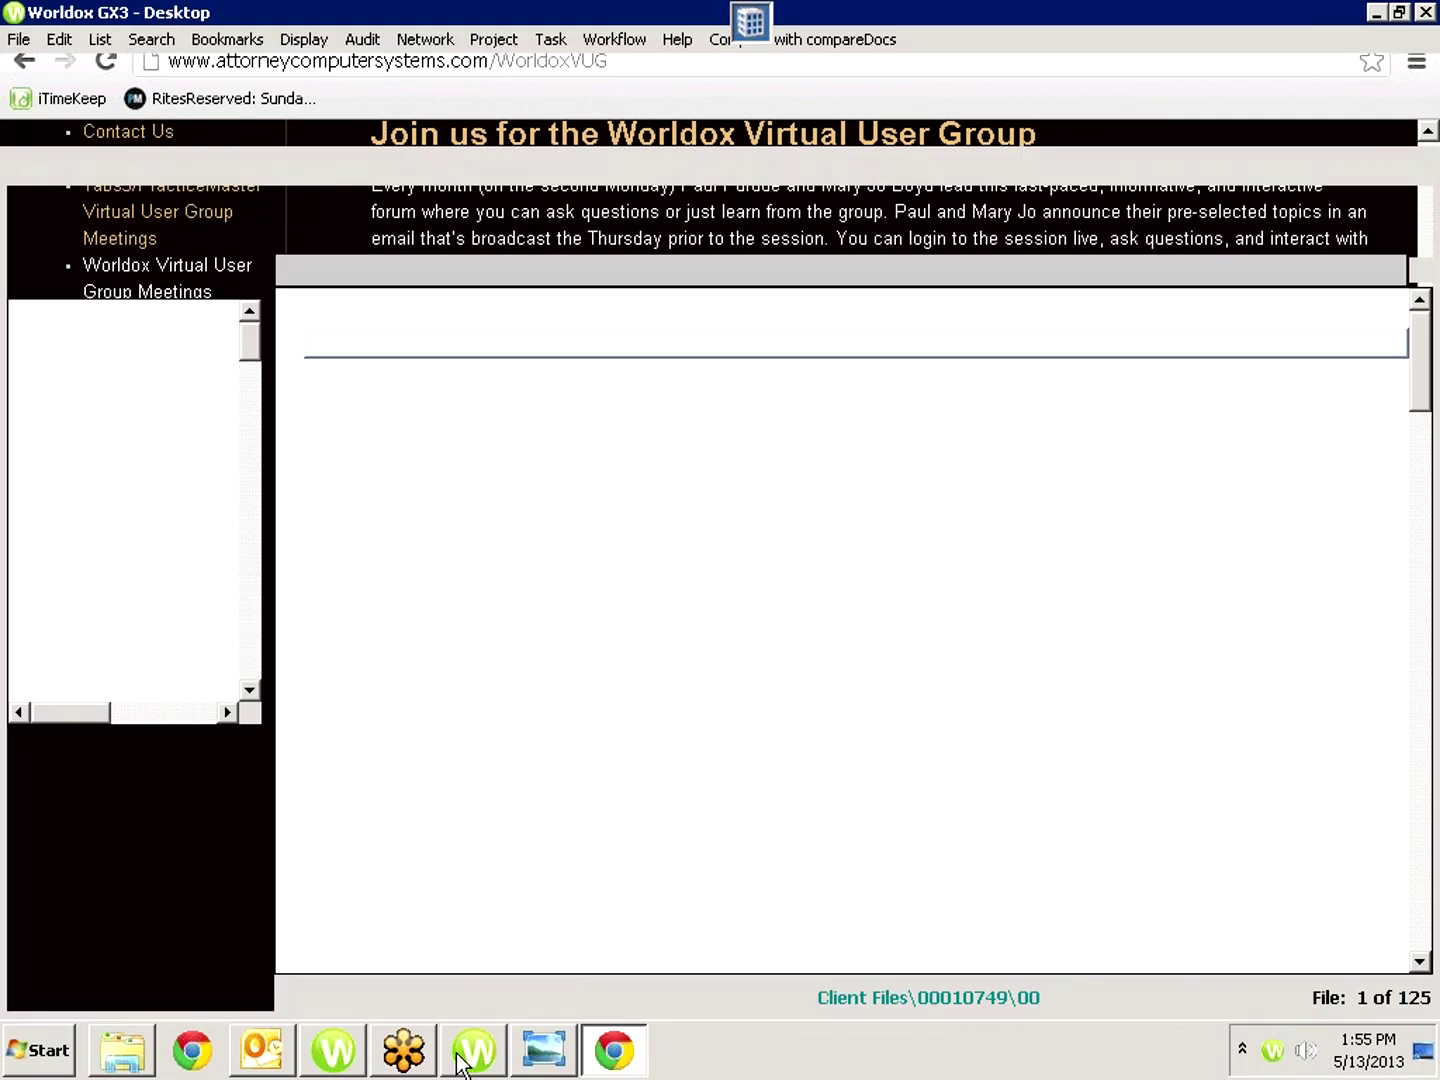